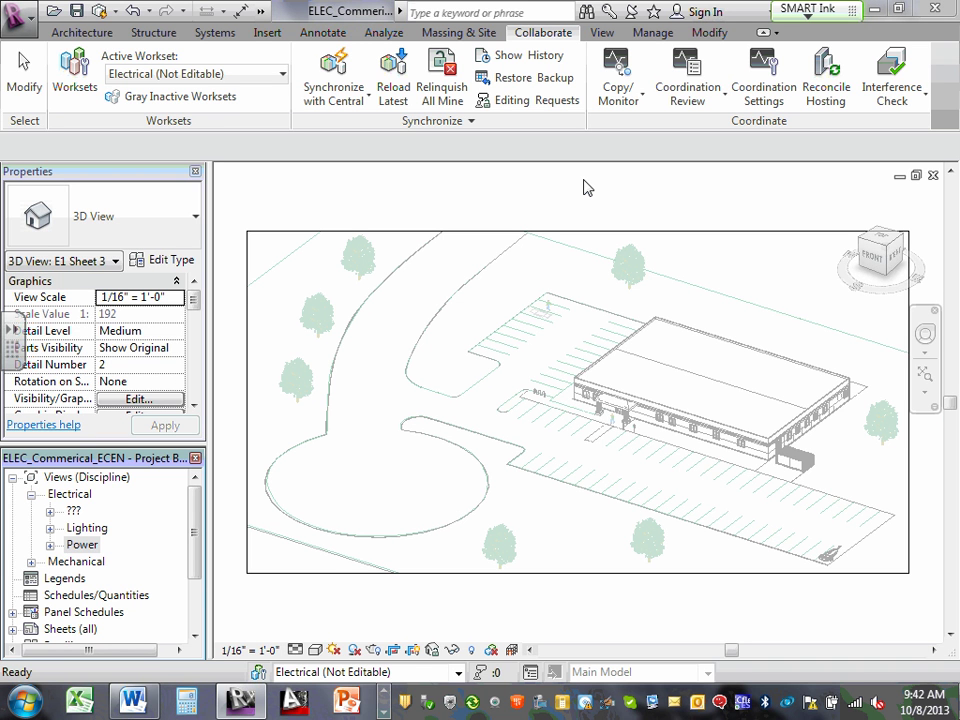
# Collapse the Views (Discipline) branch in the project browser so only the main categories are listed
pyautogui.click(12, 477)
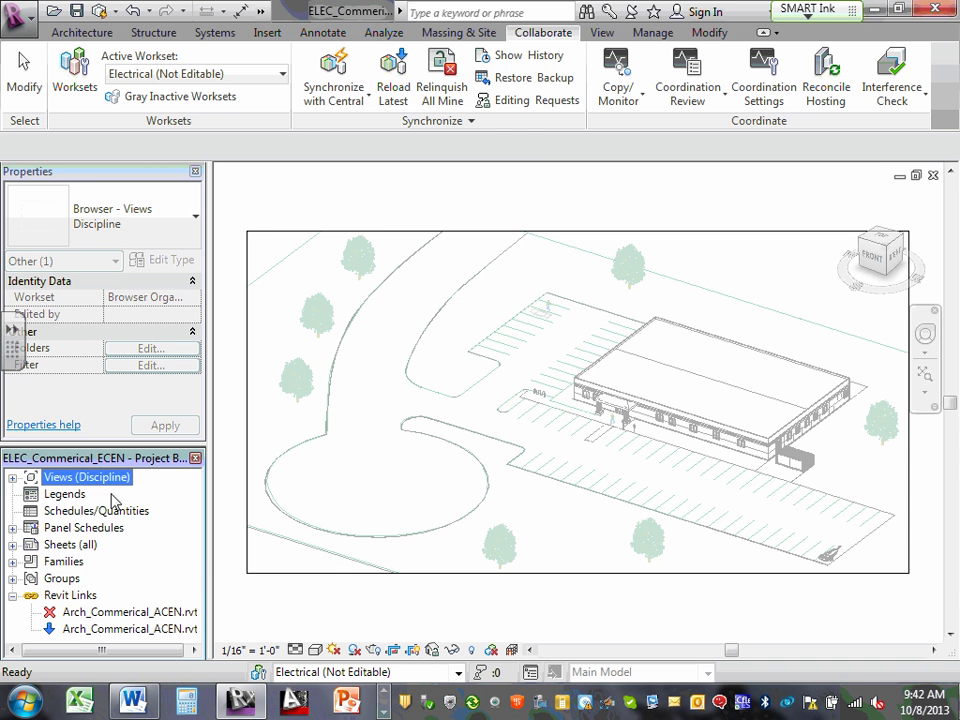
pyautogui.click(12, 477)
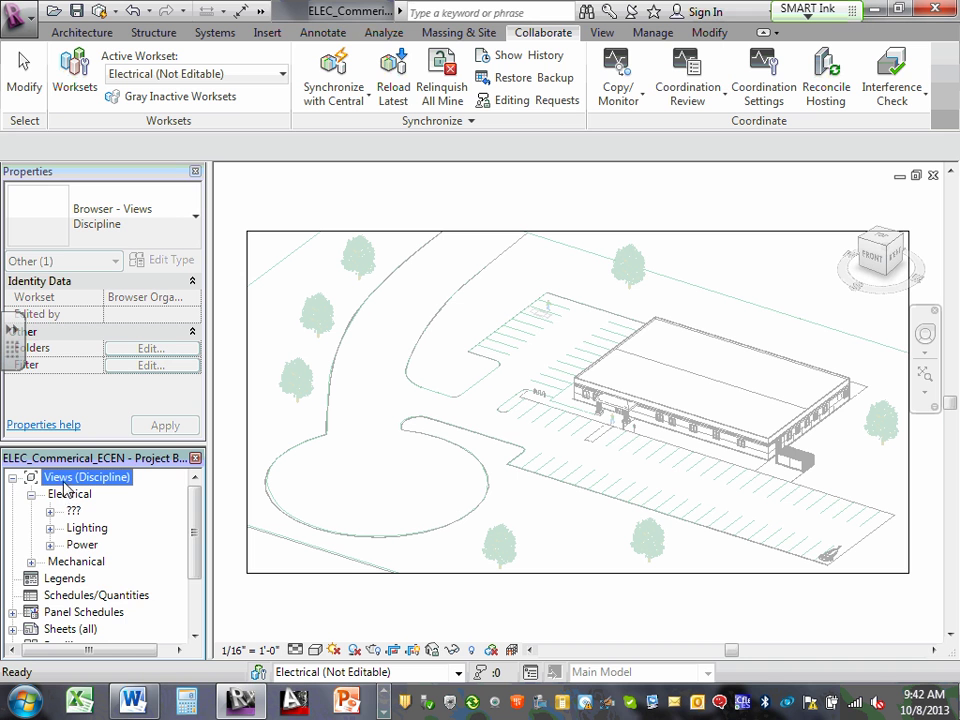
pyautogui.click(12, 478)
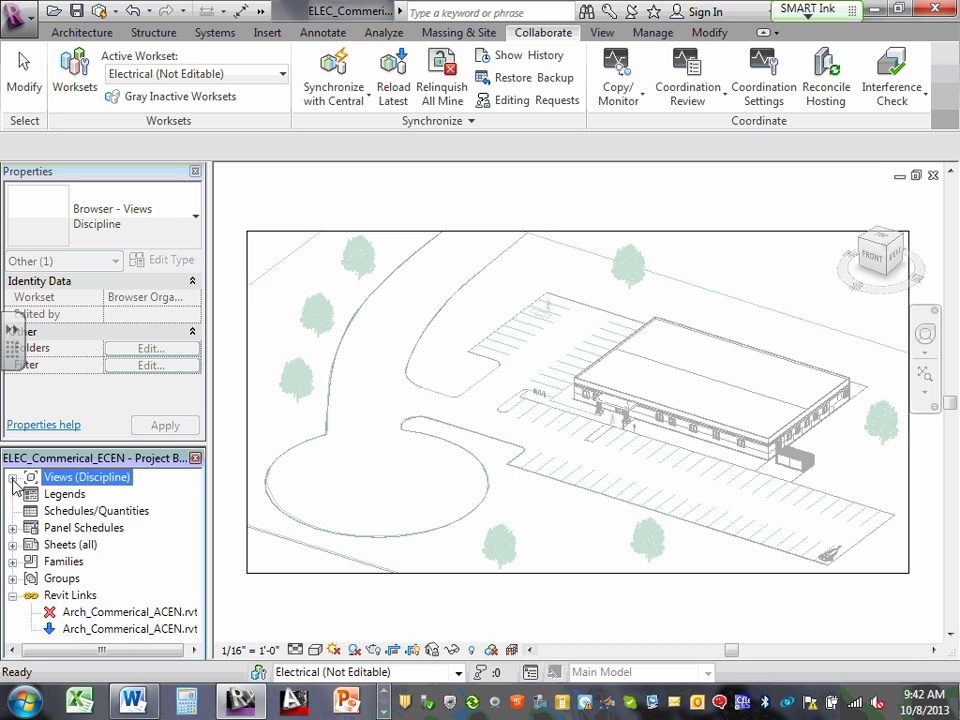
# Look over the main project browser categories: Views, Schedules/Quantities, Panel Schedules, Sheets and Families
pyautogui.click(78, 516)
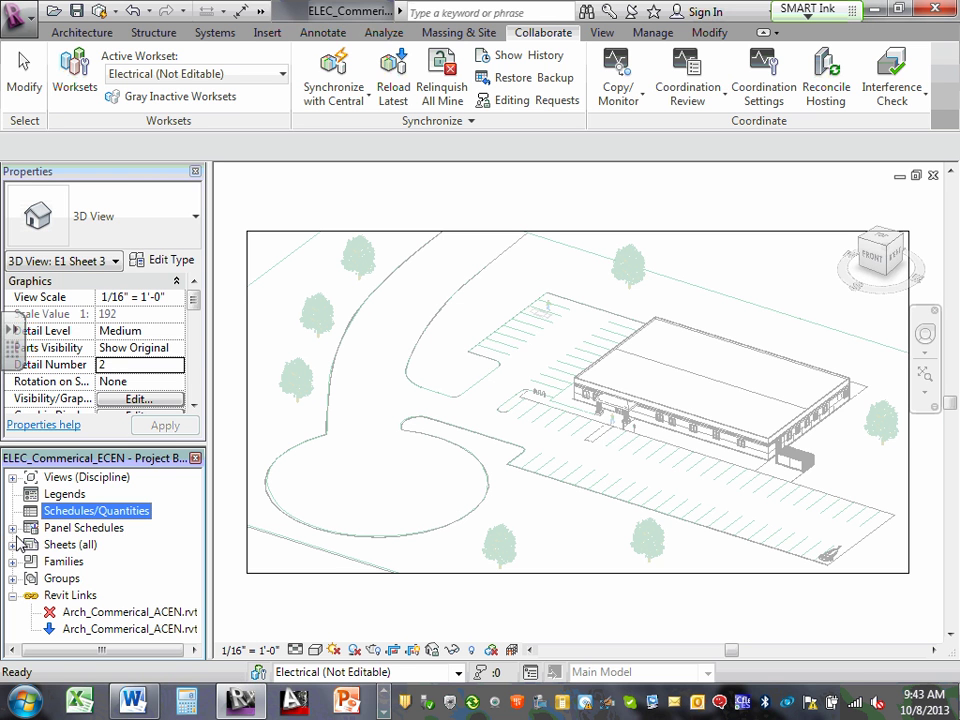
pyautogui.click(52, 481)
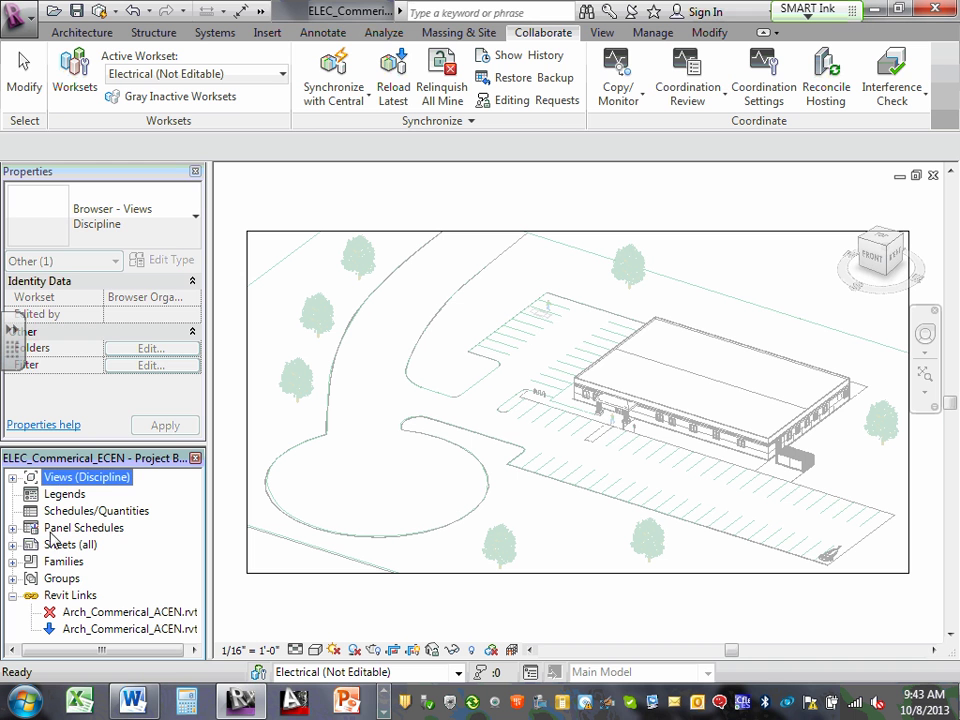
pyautogui.click(58, 532)
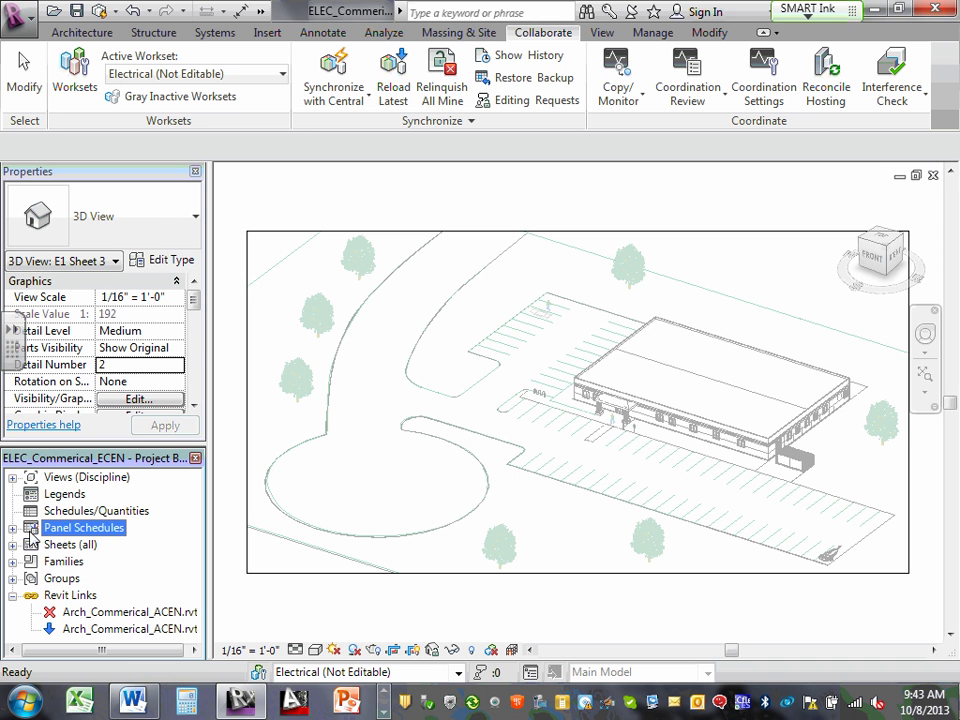
pyautogui.click(66, 548)
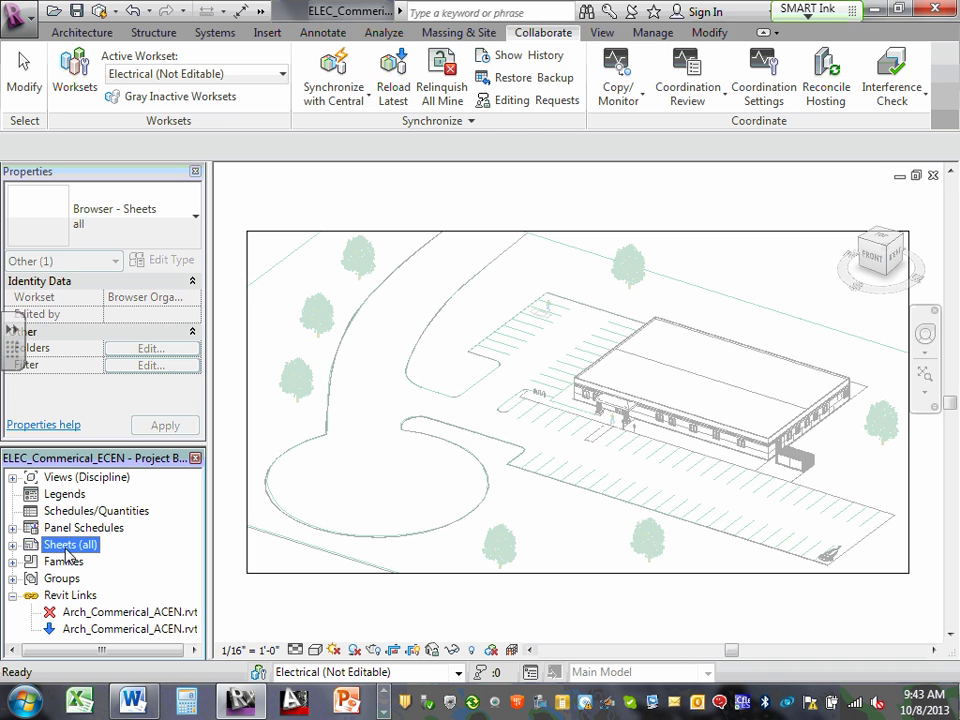
pyautogui.click(68, 562)
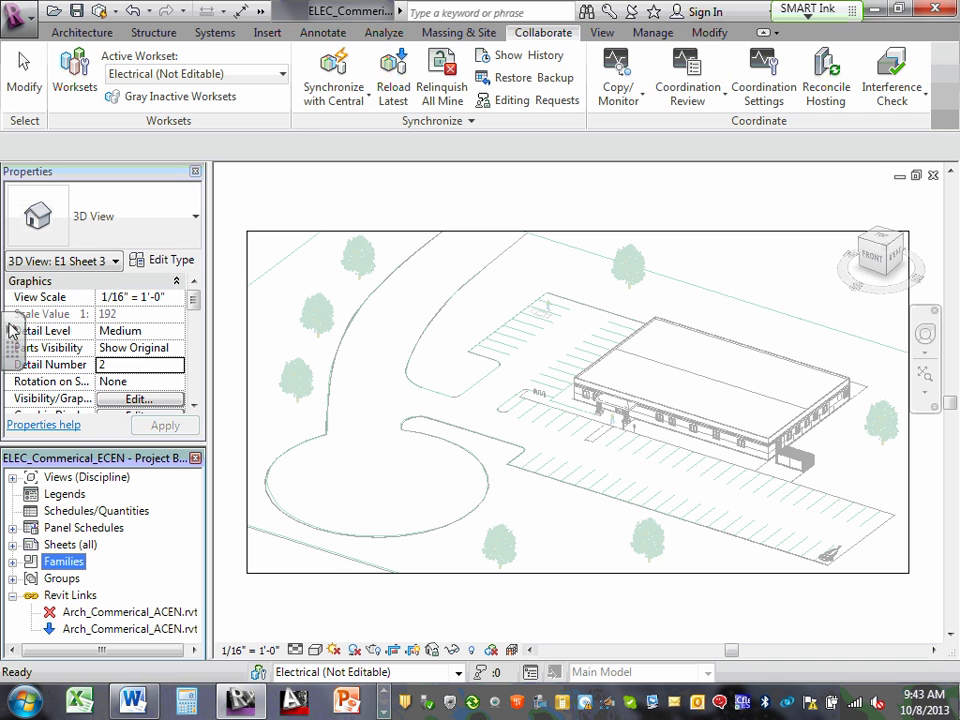
pyautogui.click(57, 480)
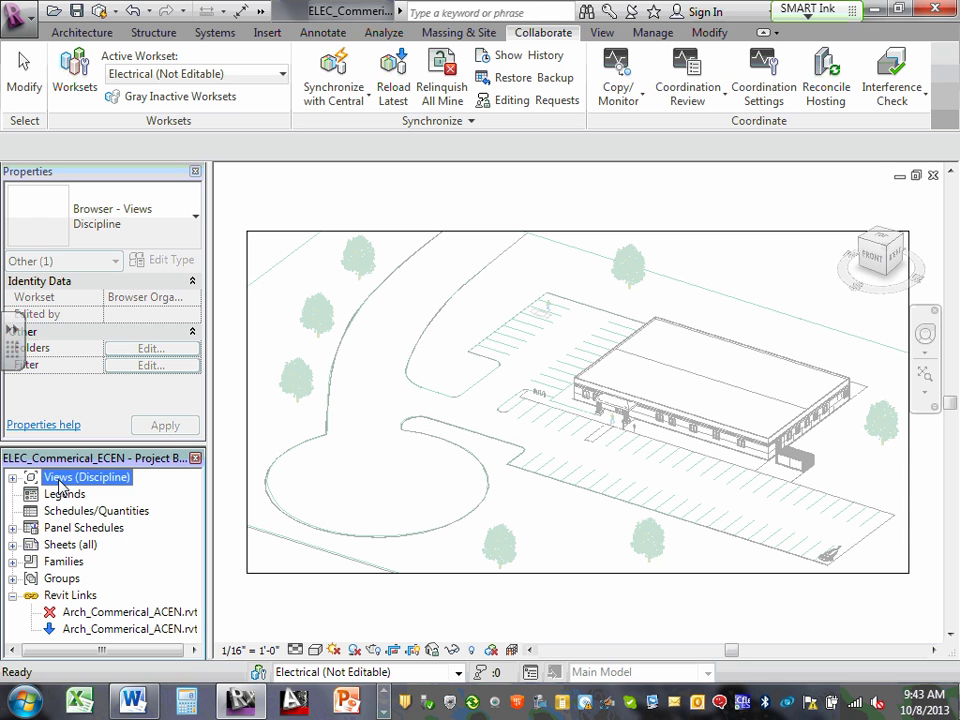
pyautogui.click(66, 547)
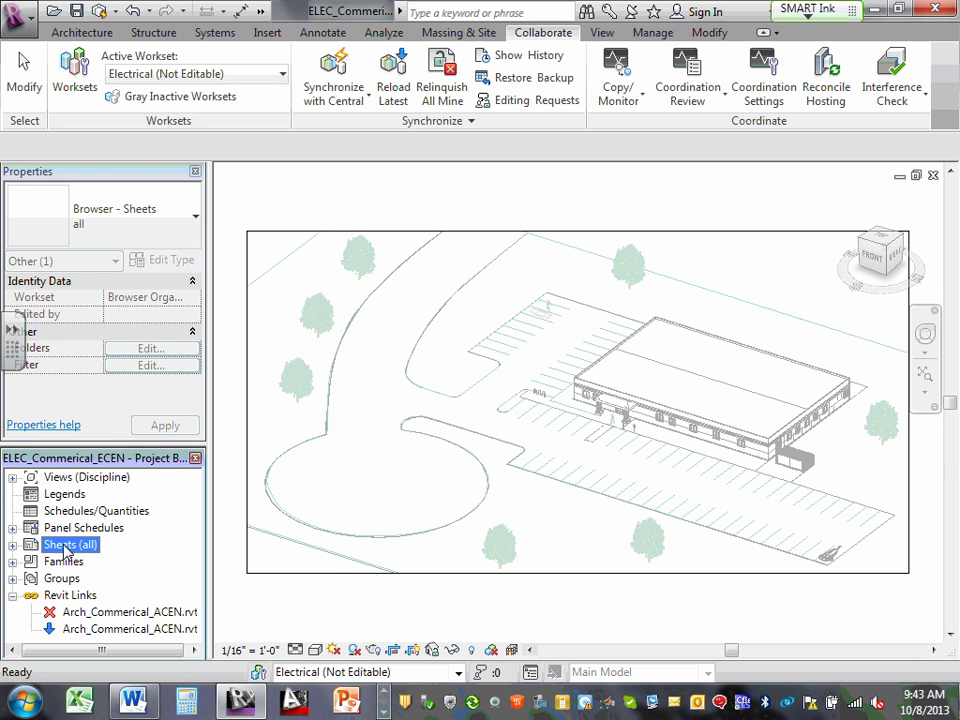
pyautogui.click(58, 480)
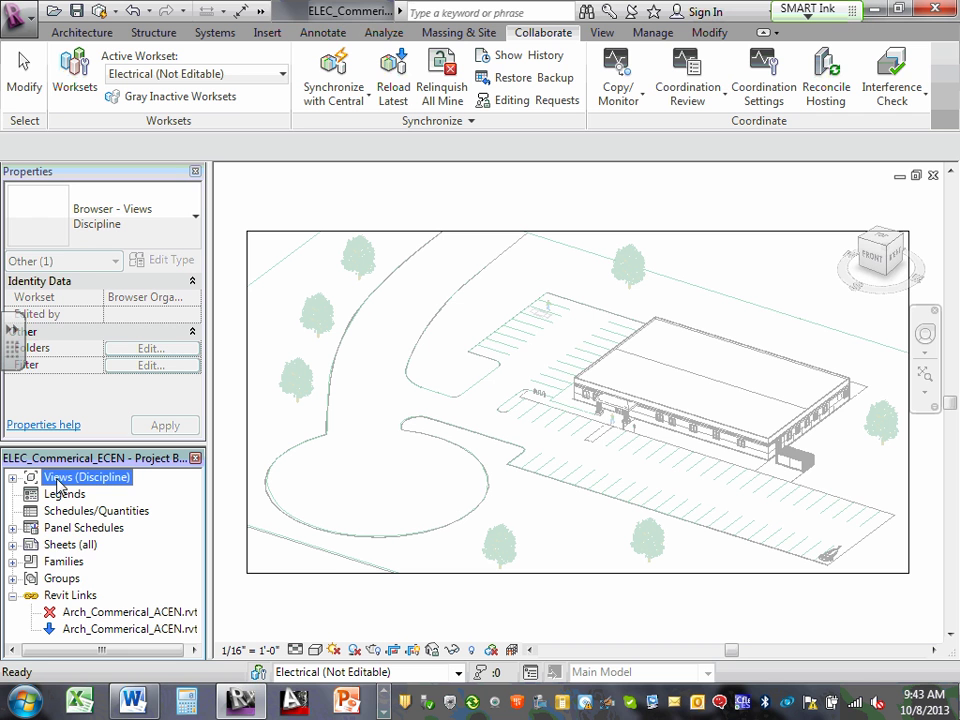
pyautogui.click(52, 546)
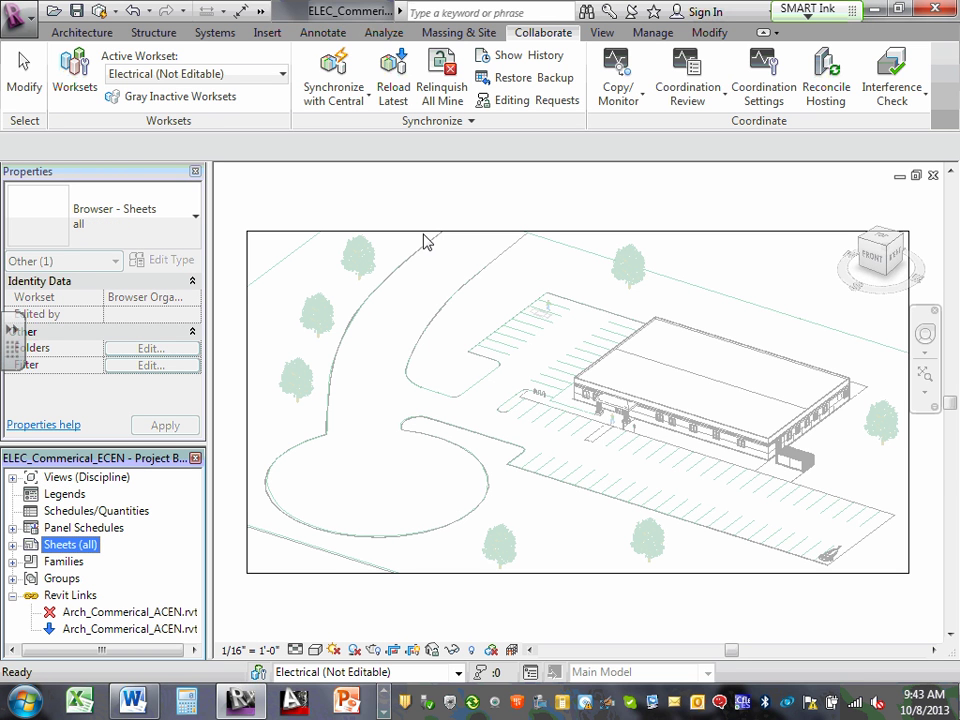
# Expand the Sheets (all) branch, check its options for creating a sheet, and open the sheet E1 - Title Sheet
pyautogui.click(12, 545)
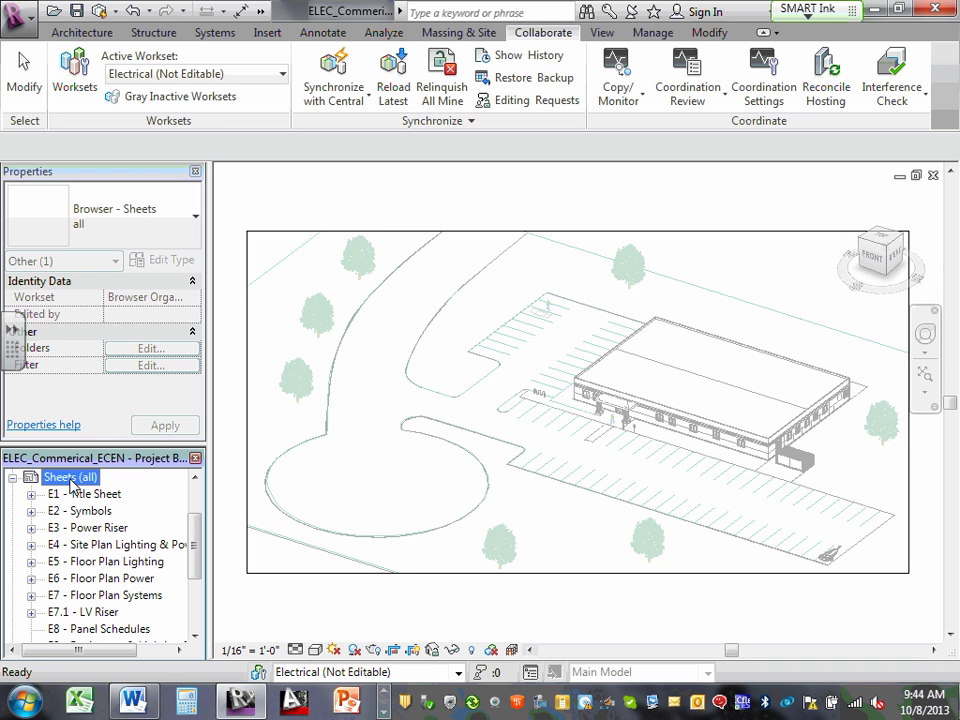
pyautogui.rightClick(72, 484)
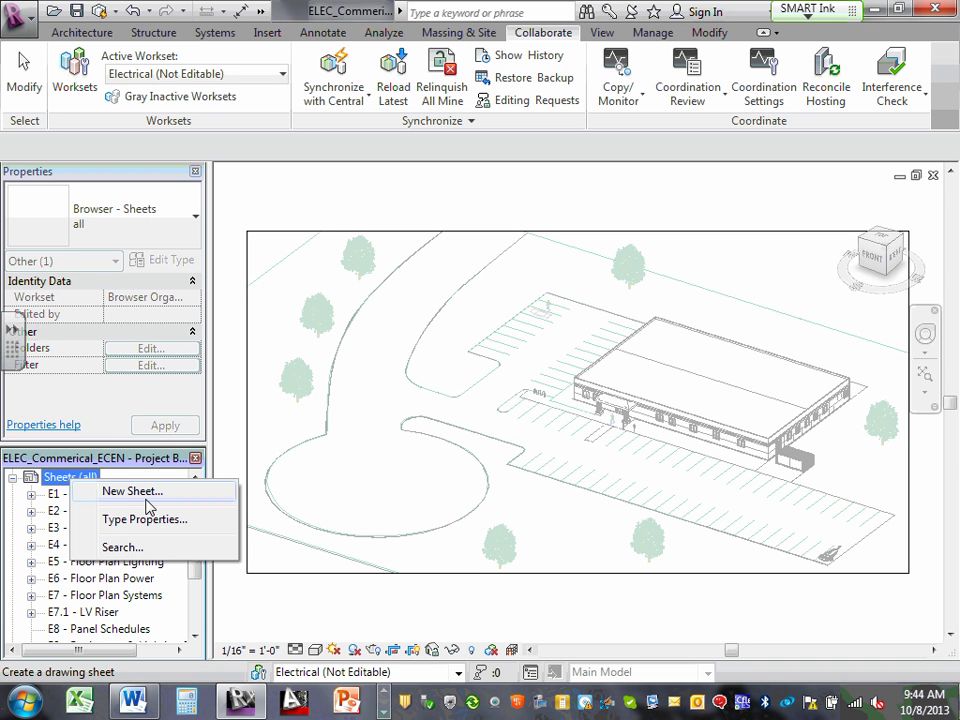
pyautogui.click(60, 481)
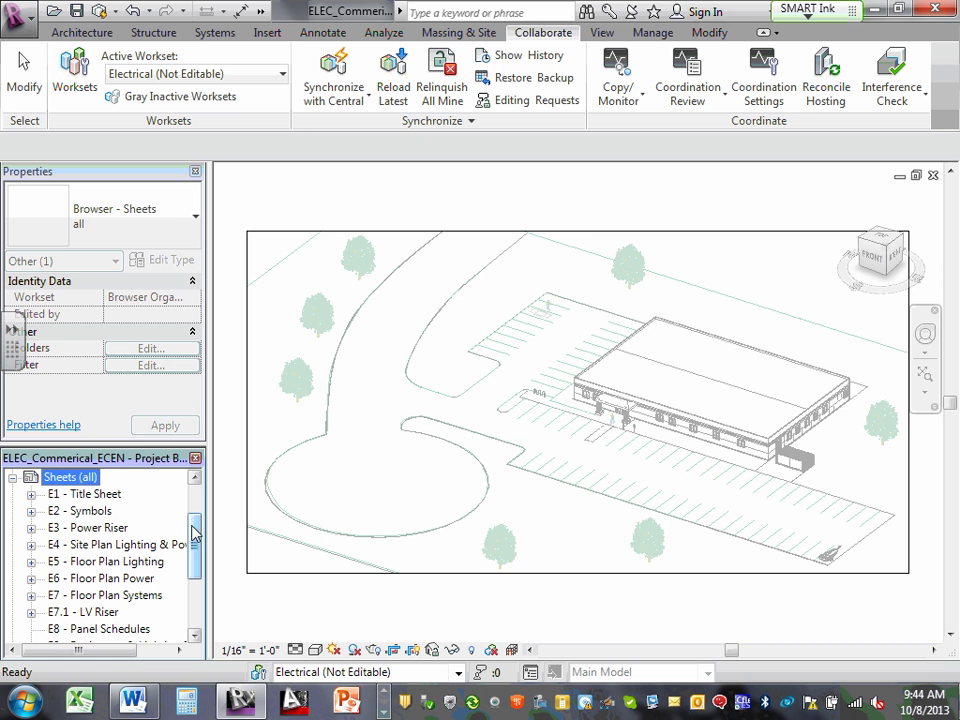
pyautogui.doubleClick(97, 496)
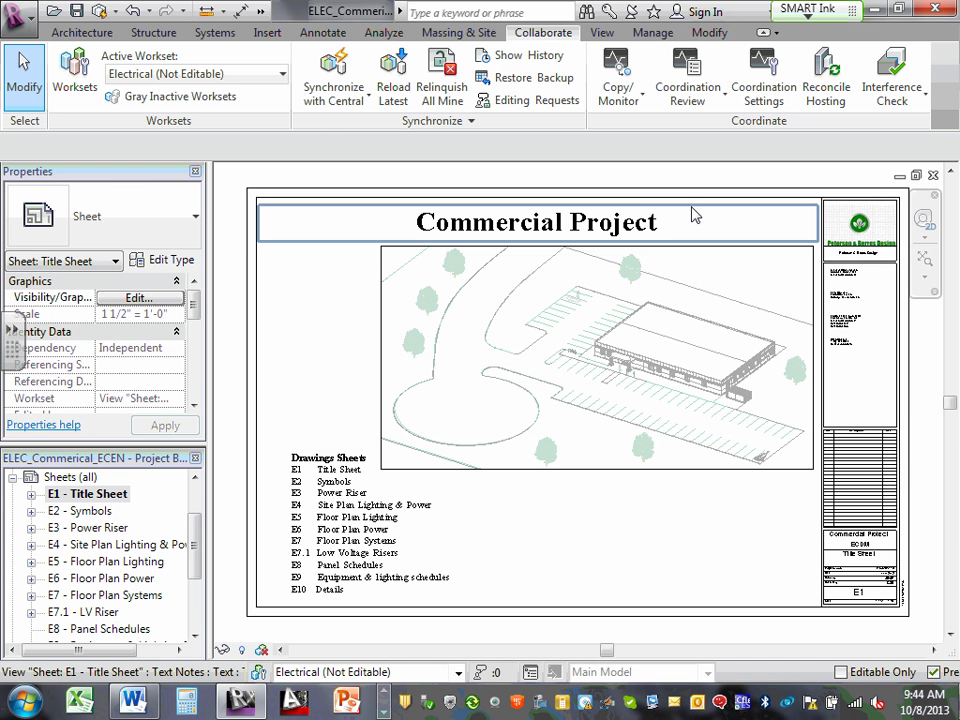
# Examine the title sheet's project title, 3D site viewport and list of drawing sheets
pyautogui.scroll(3, 590, 210)
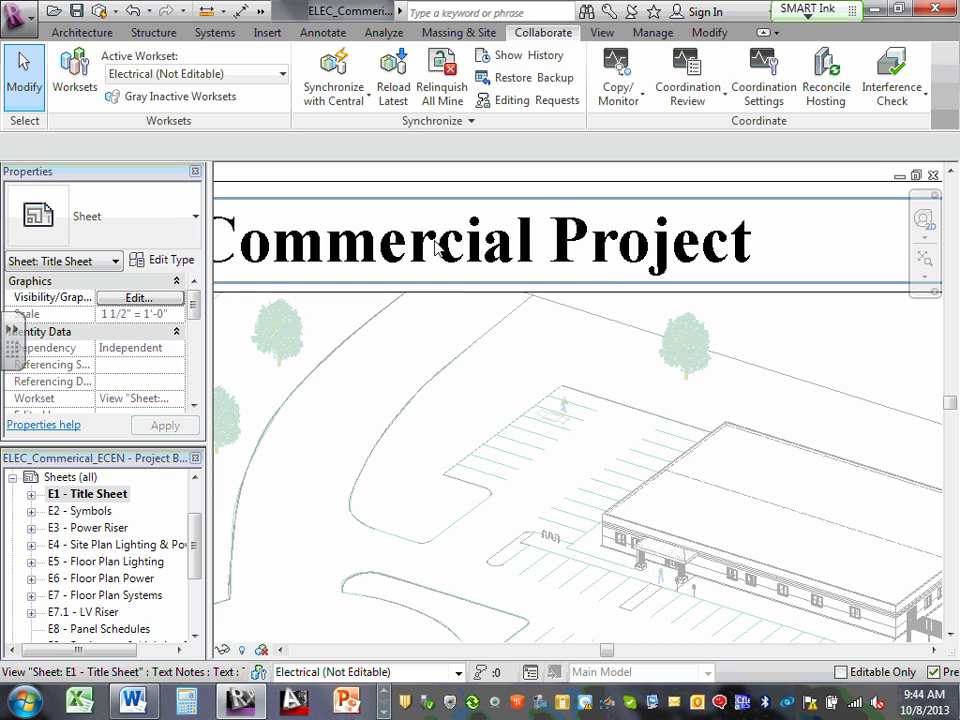
pyautogui.scroll(-3, 474, 250)
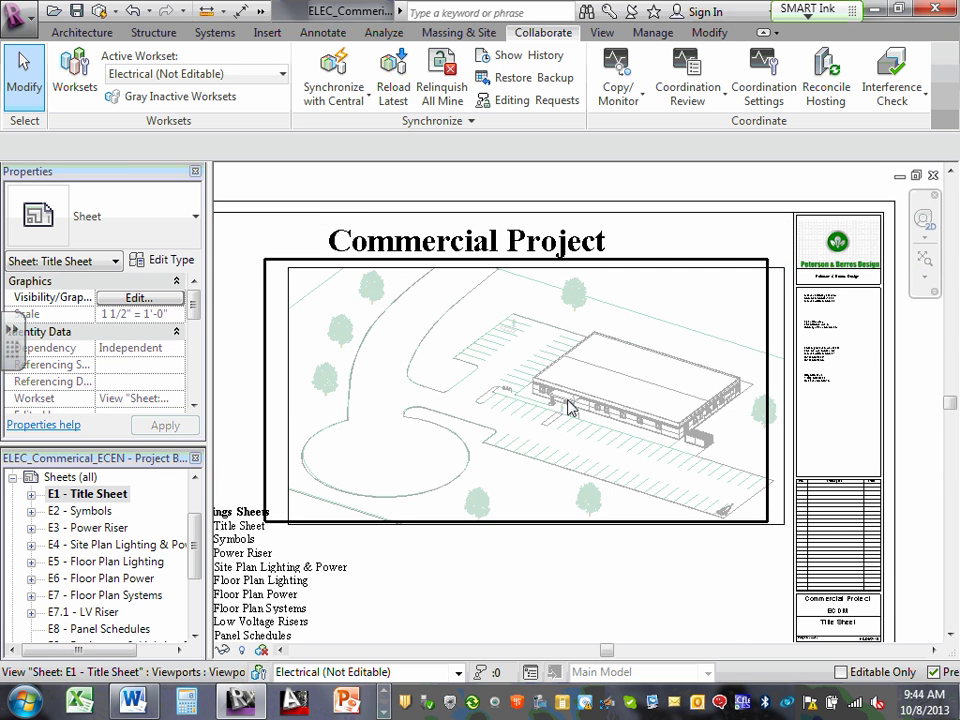
pyautogui.scroll(1, 571, 400)
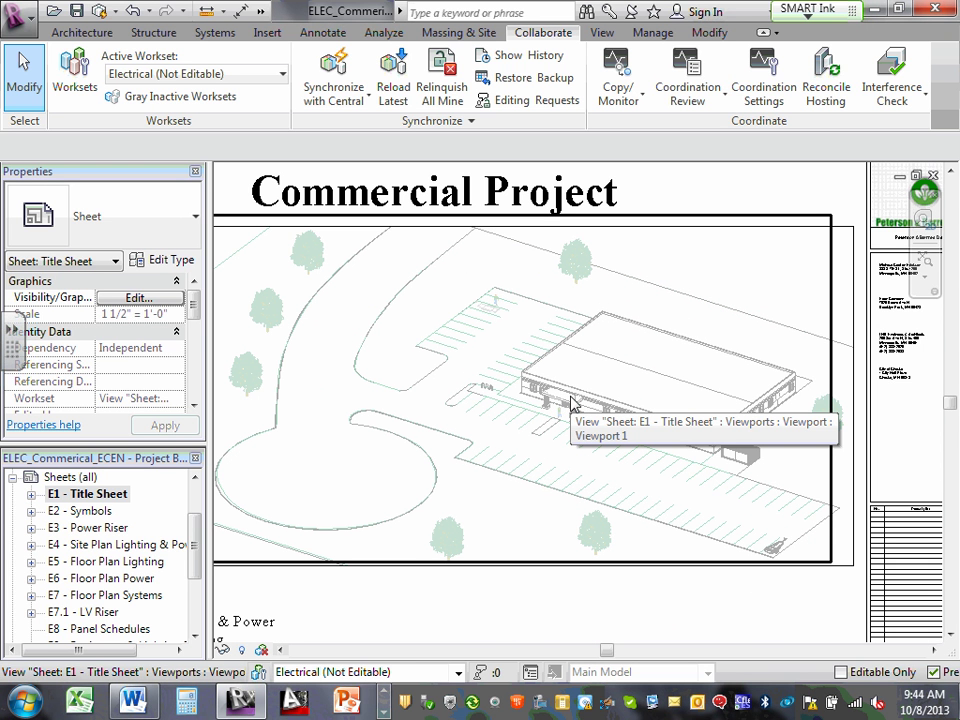
pyautogui.scroll(-3, 571, 400)
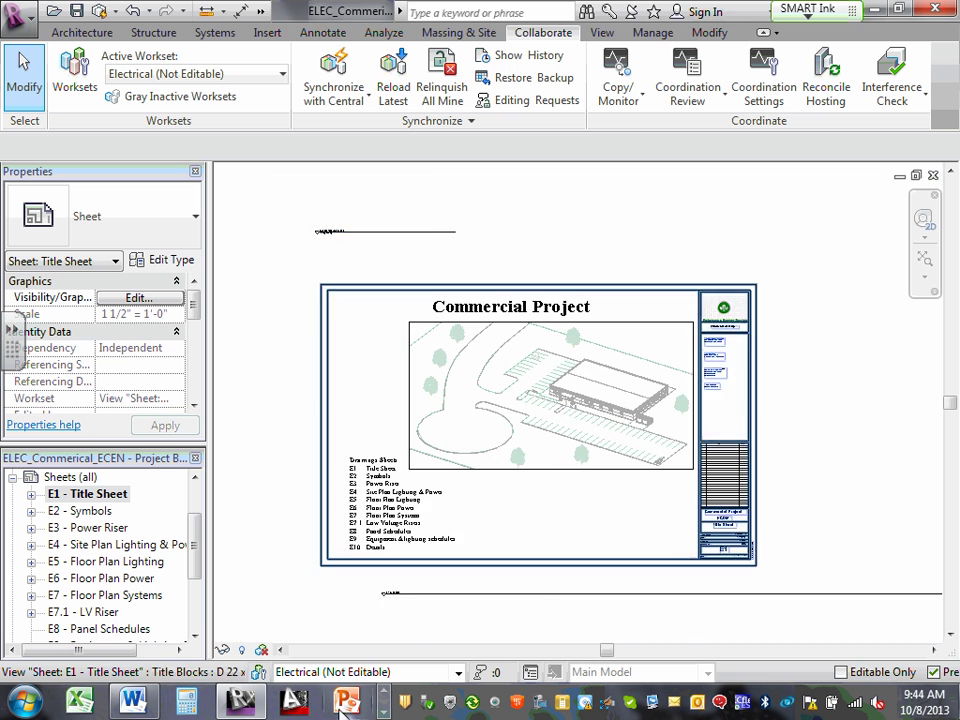
pyautogui.scroll(2, 367, 556)
pyautogui.scroll(4, 367, 556)
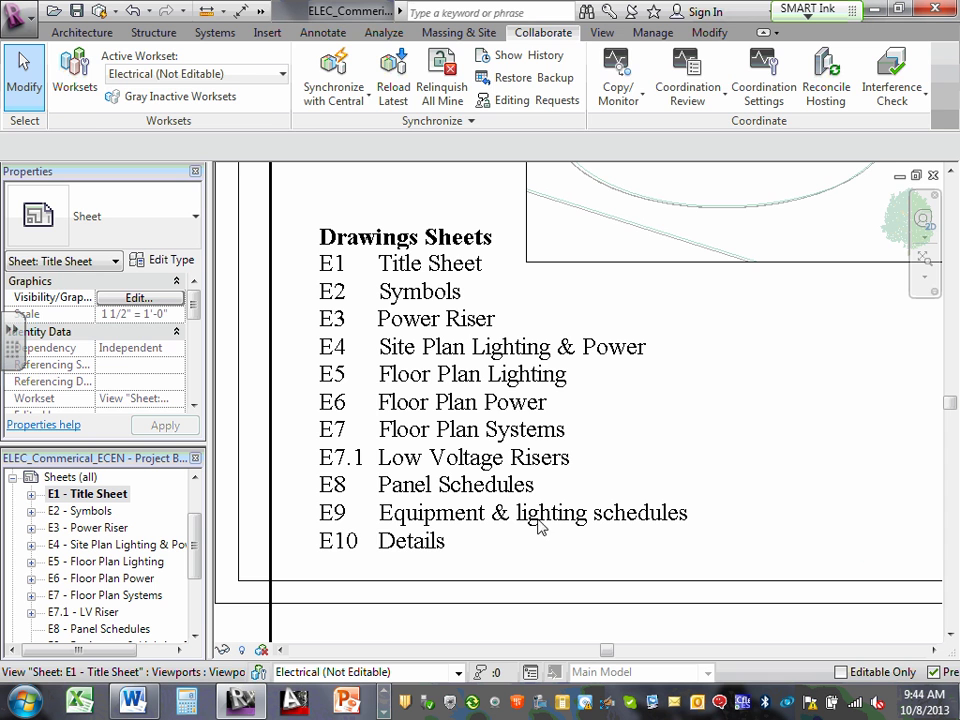
pyautogui.click(476, 393)
pyautogui.scroll(-2, 476, 393)
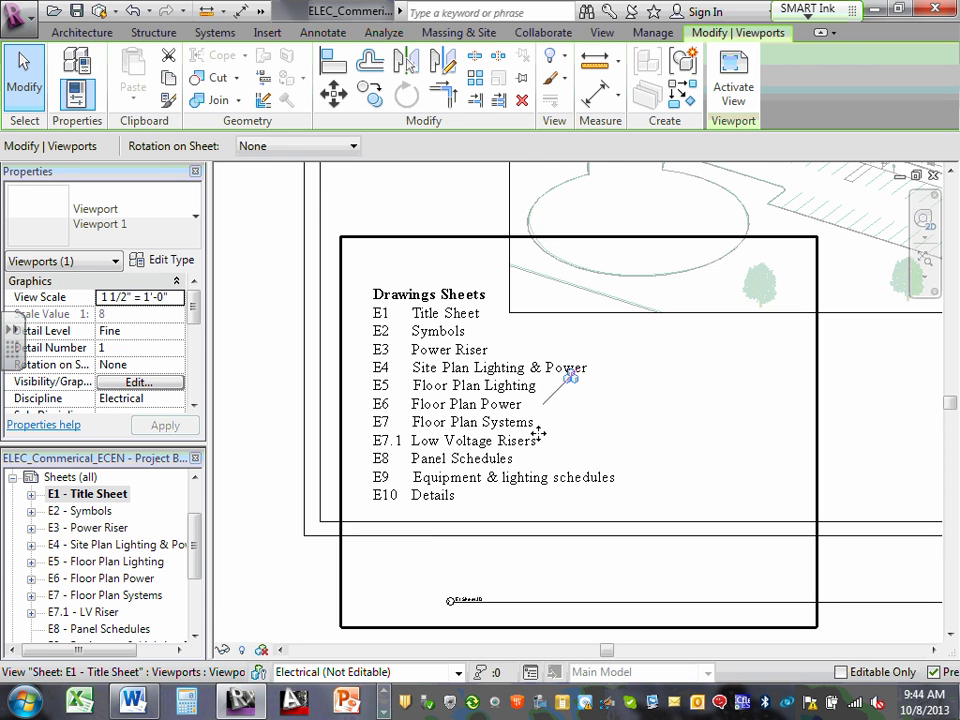
pyautogui.scroll(-2, 850, 430)
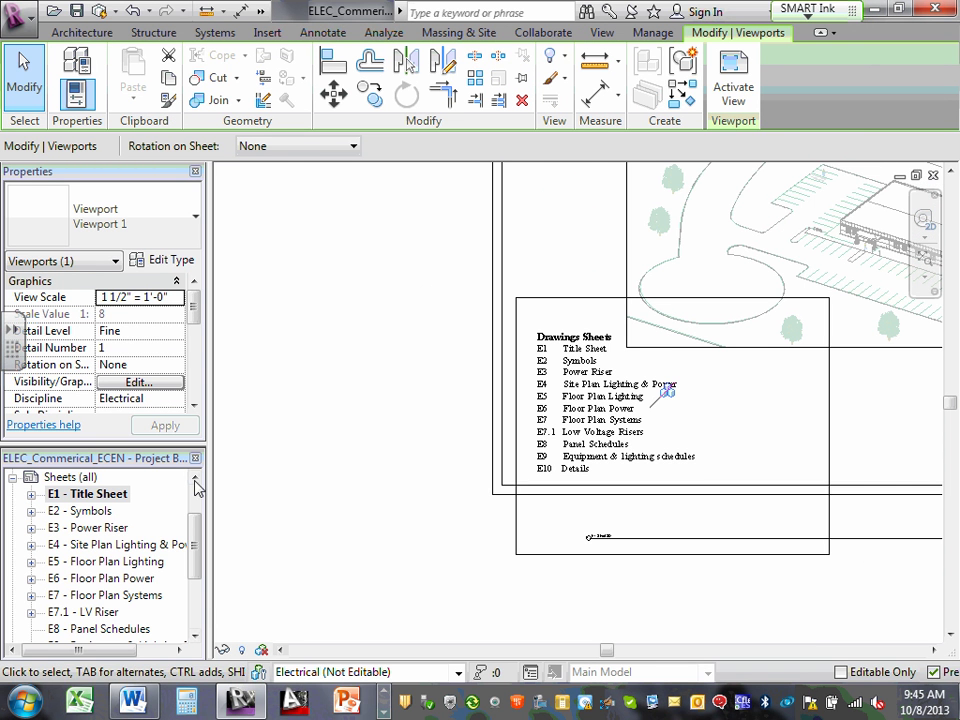
pyautogui.click(334, 489)
pyautogui.scroll(2, 808, 300)
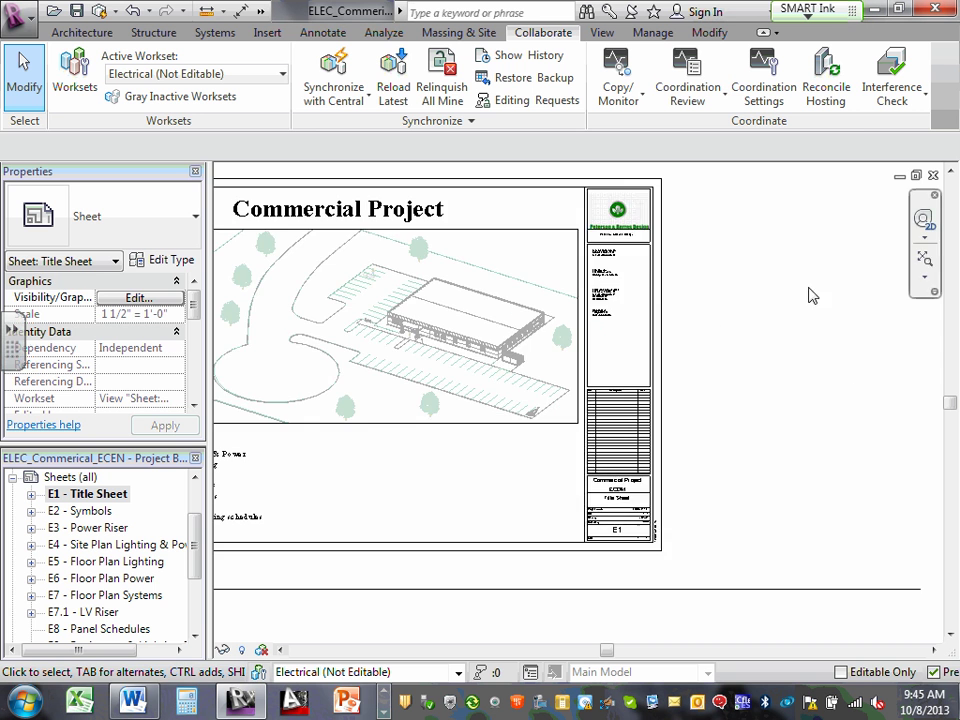
# Examine the title block's company logo and design firm name, and the project team entries listed beneath them
pyautogui.scroll(5, 615, 187)
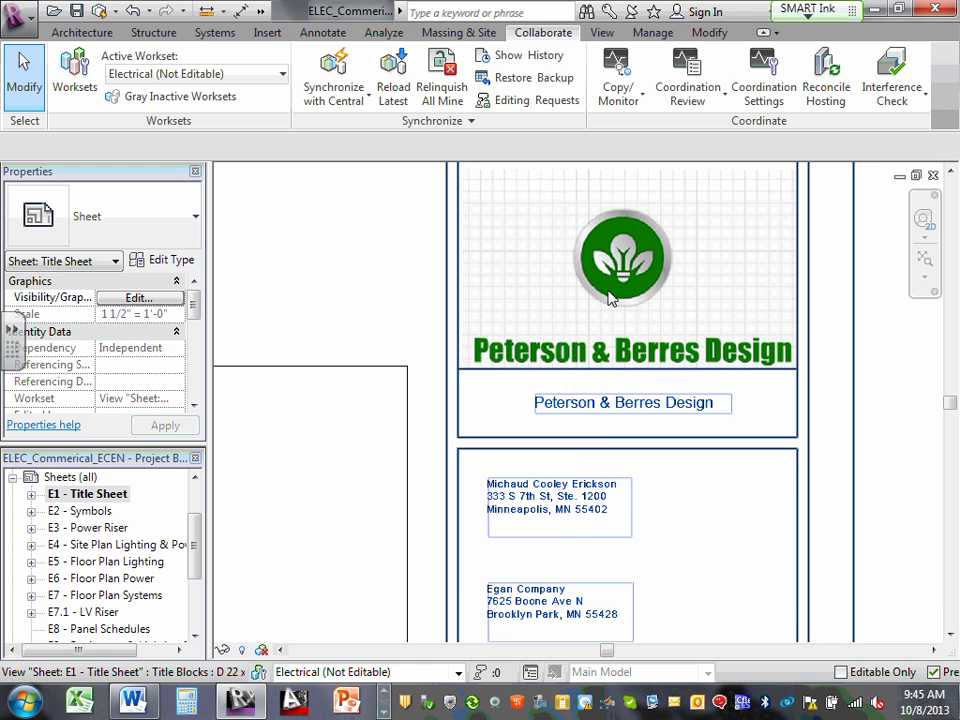
pyautogui.scroll(-1, 632, 255)
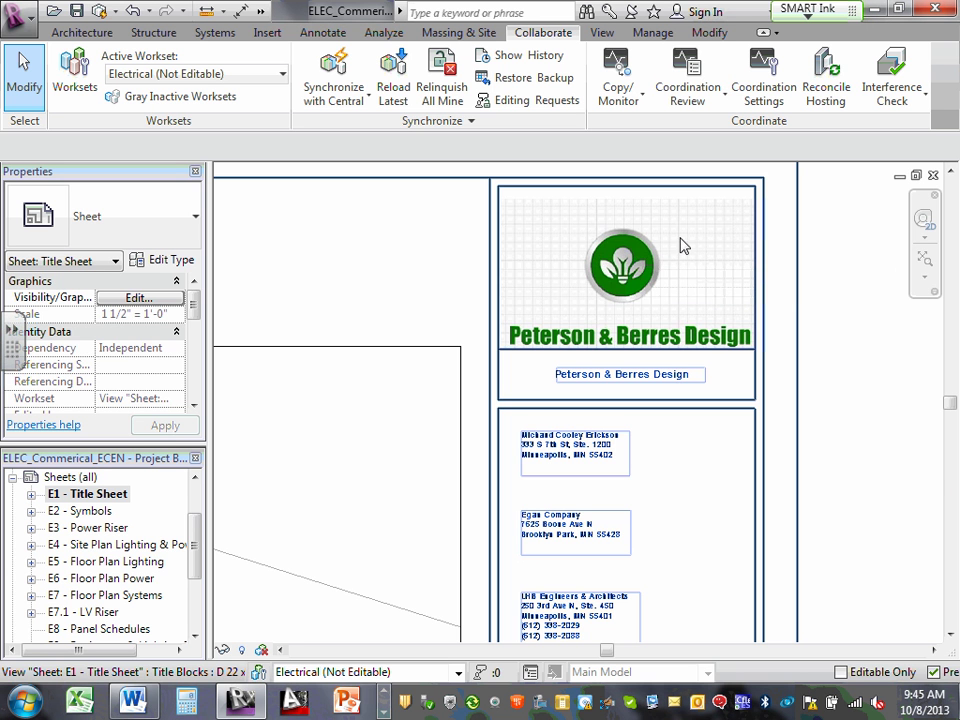
pyautogui.scroll(-1, 588, 566)
pyautogui.scroll(4, 588, 566)
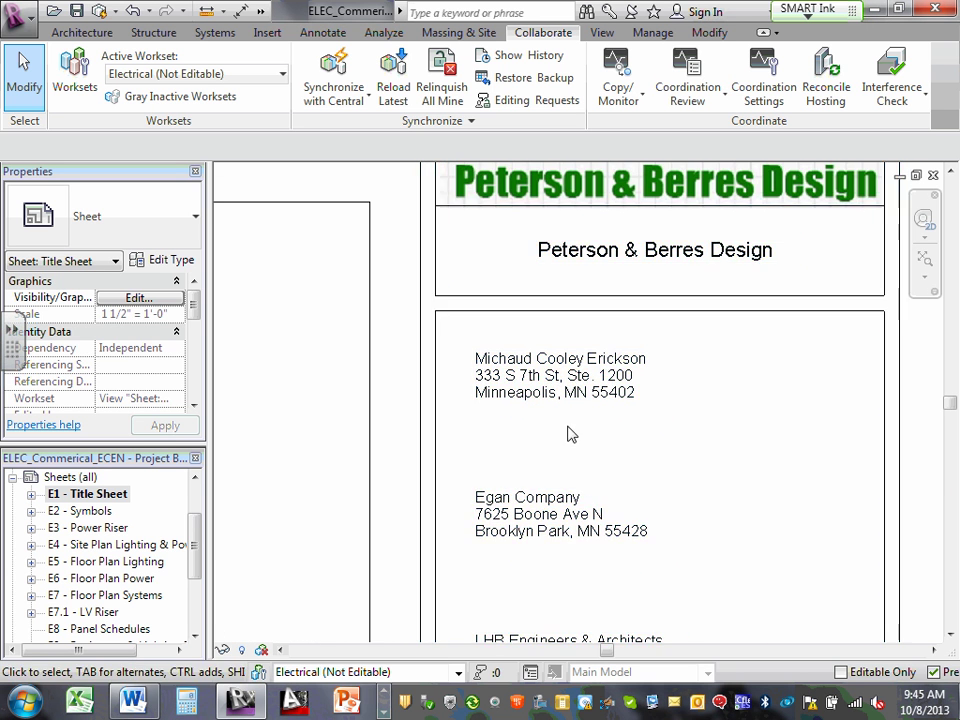
pyautogui.scroll(-2, 563, 500)
pyautogui.scroll(2, 563, 500)
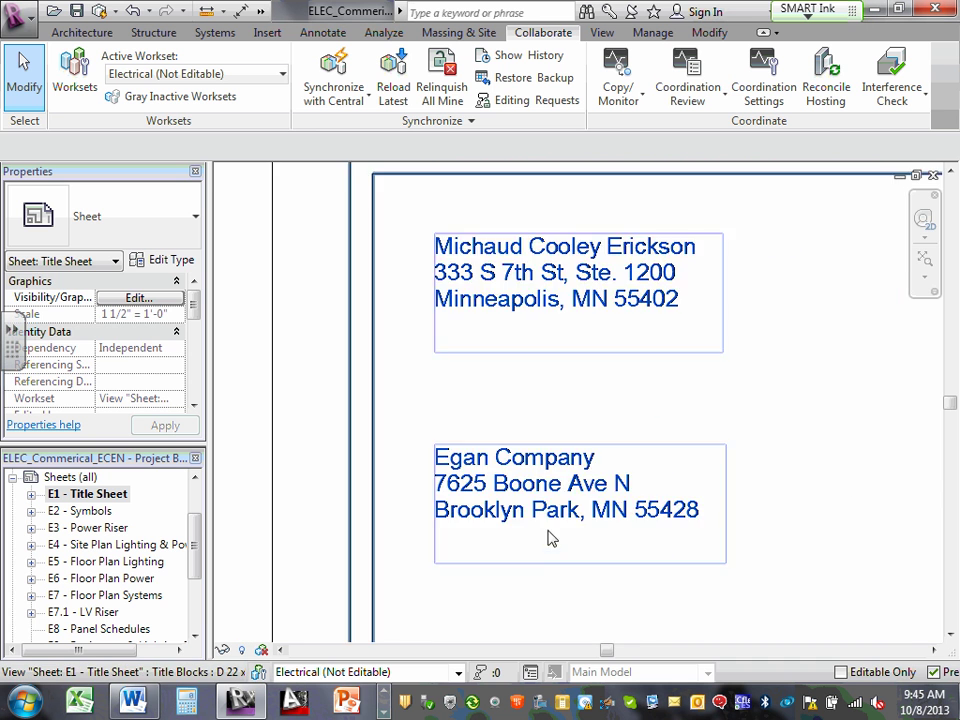
pyautogui.scroll(-5, 926, 463)
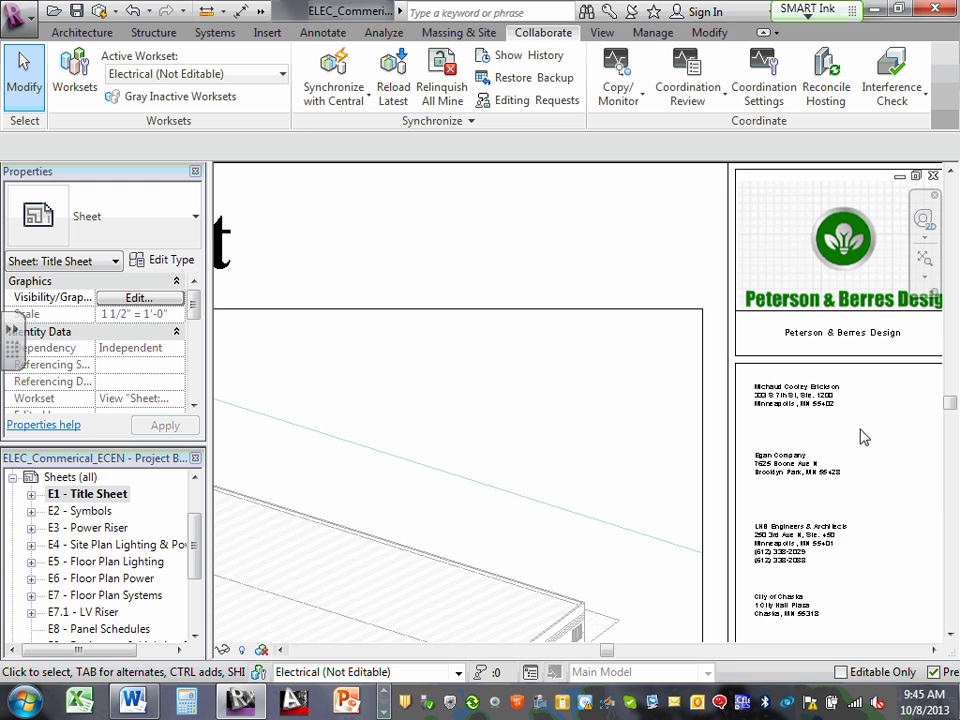
pyautogui.scroll(-4, 872, 442)
pyautogui.moveTo(940, 487); pyautogui.dragTo(846, 450, button='middle')
pyautogui.scroll(3, 735, 527)
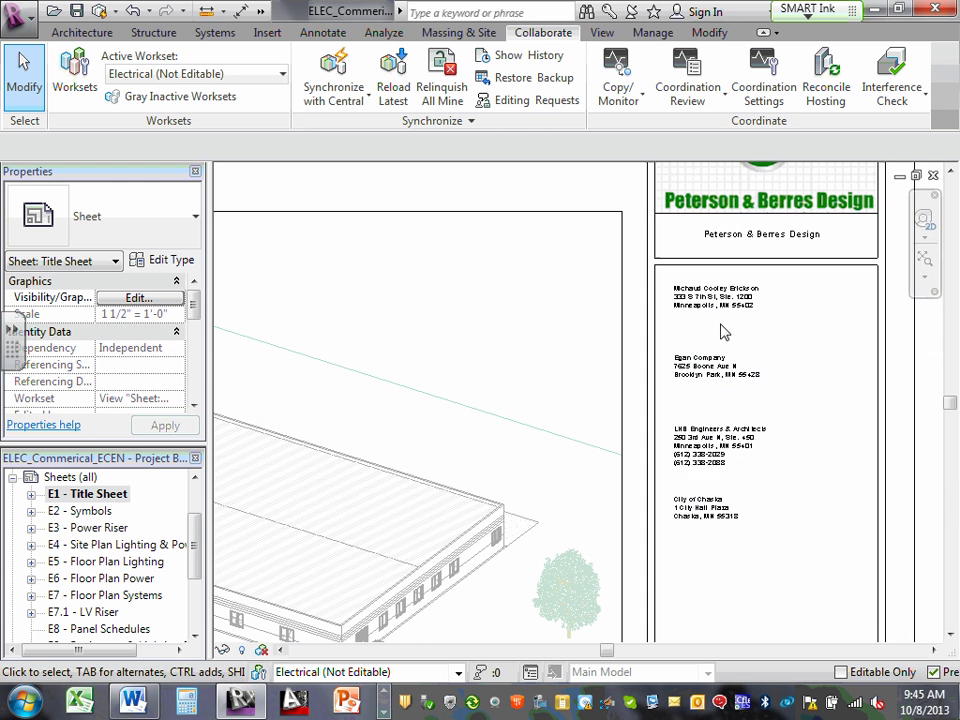
pyautogui.scroll(4, 715, 322)
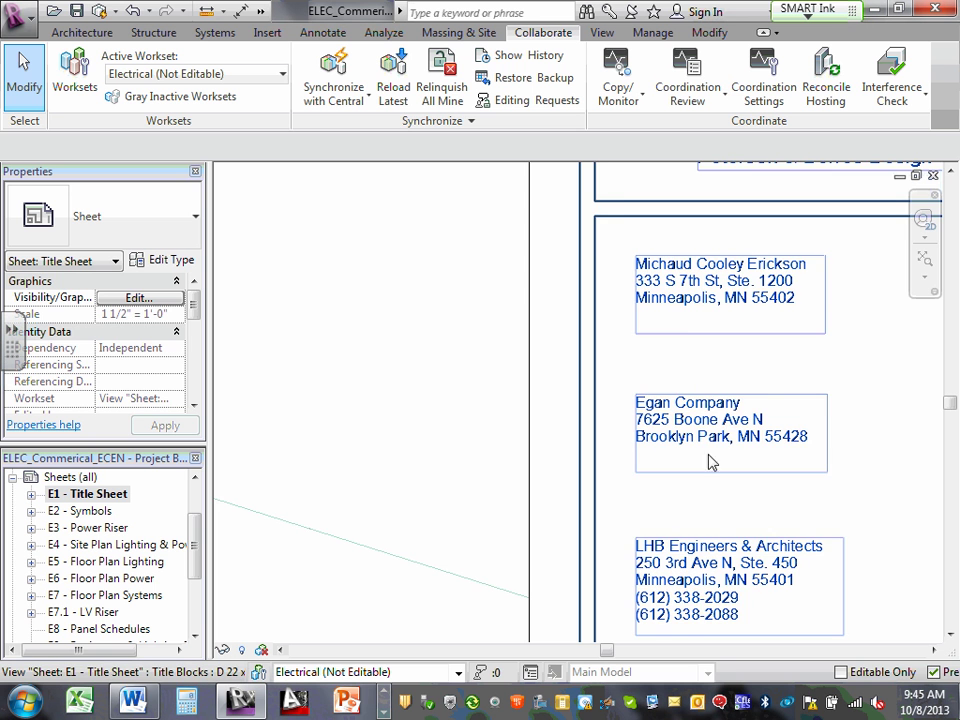
pyautogui.scroll(1, 708, 575)
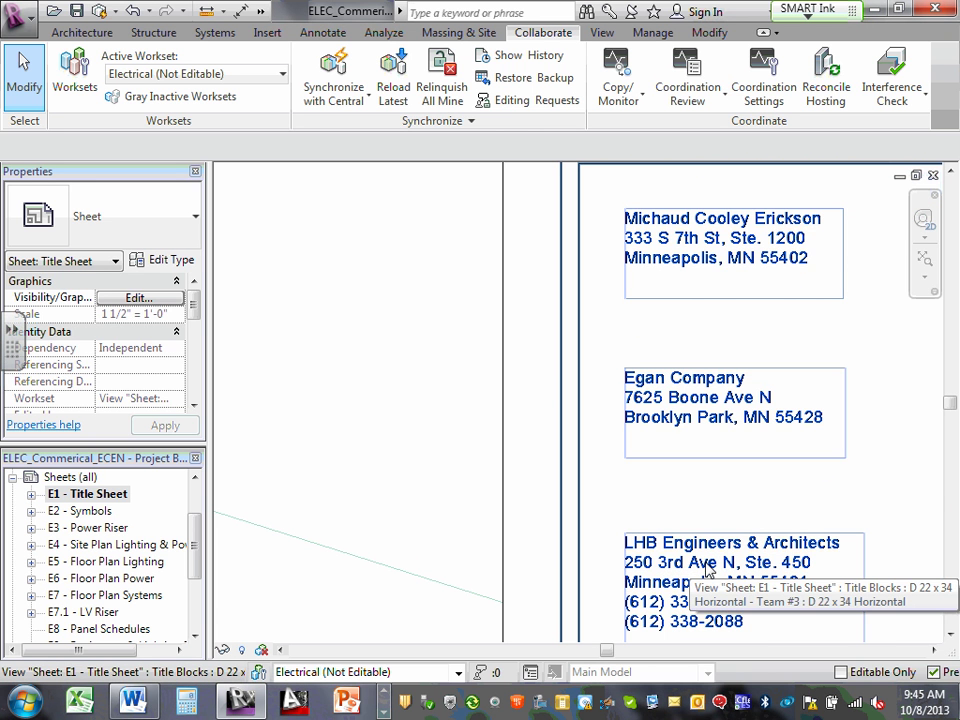
pyautogui.scroll(-4, 706, 578)
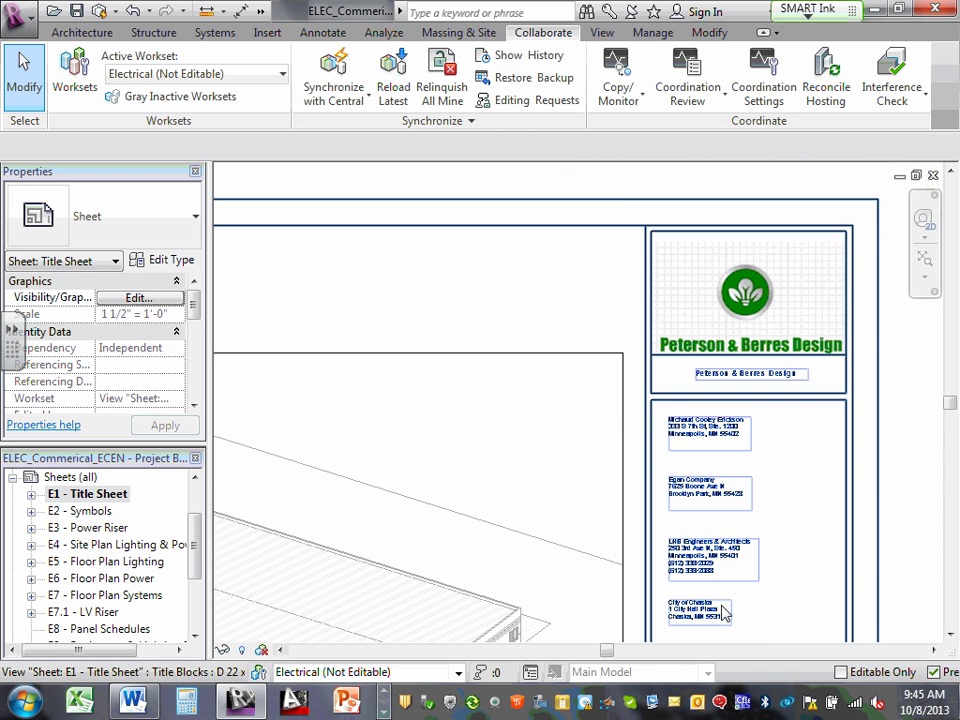
pyautogui.scroll(3, 708, 622)
pyautogui.scroll(-4, 671, 594)
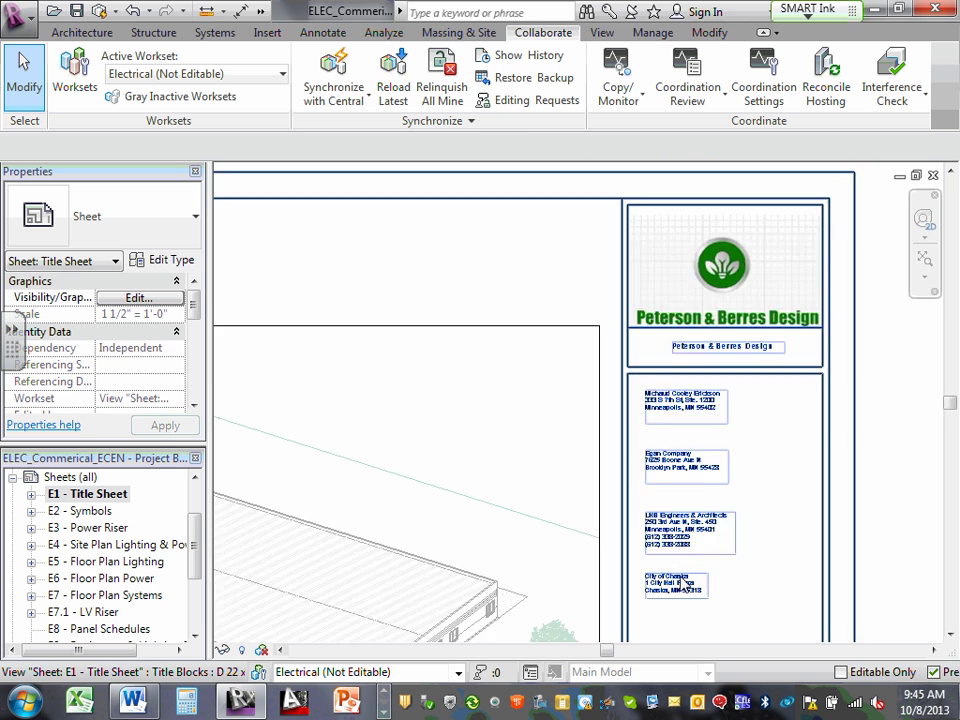
pyautogui.scroll(-3, 842, 439)
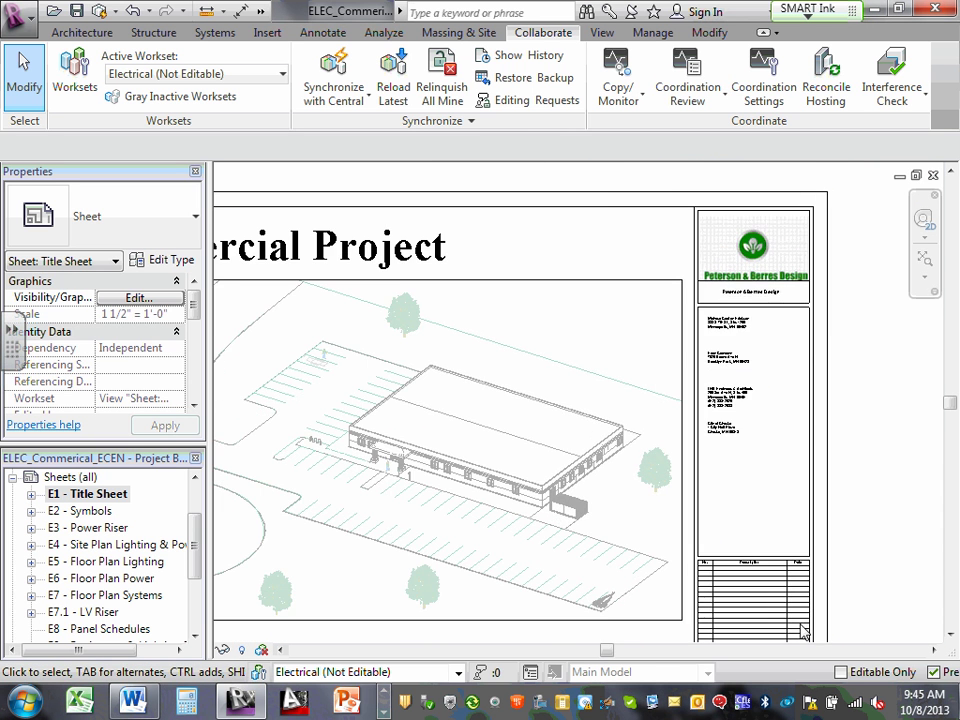
# Examine the title block's revision table and the project name, sheet name and project information fields beneath it
pyautogui.scroll(5, 765, 607)
pyautogui.scroll(3, 647, 459)
pyautogui.scroll(-4, 636, 454)
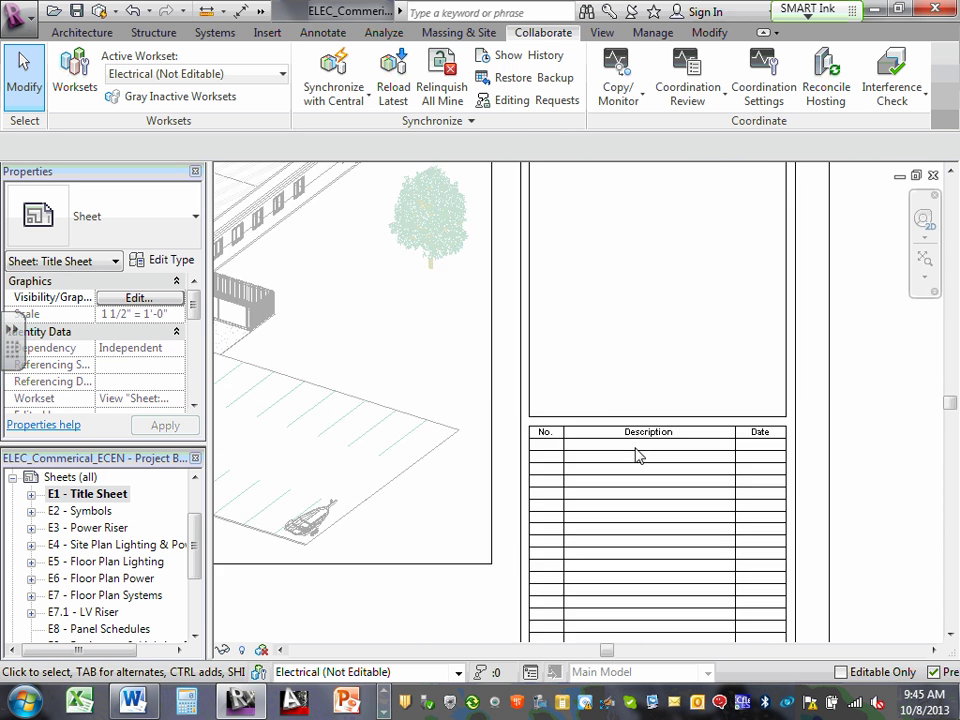
pyautogui.scroll(-3, 647, 467)
pyautogui.scroll(6, 640, 550)
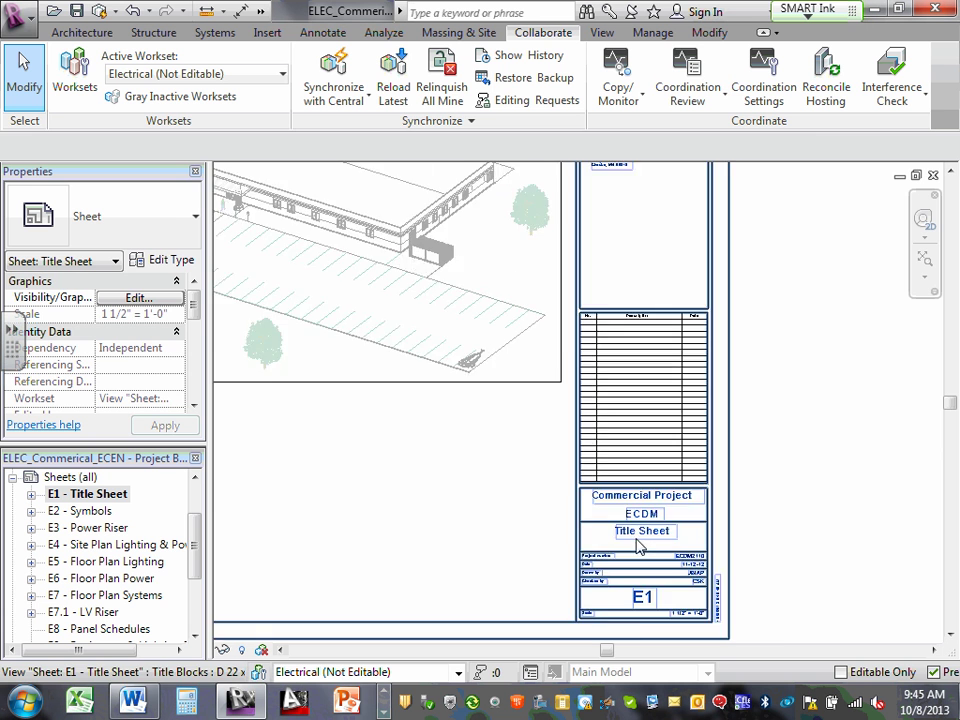
pyautogui.moveTo(915, 506); pyautogui.dragTo(909, 388, button='middle')
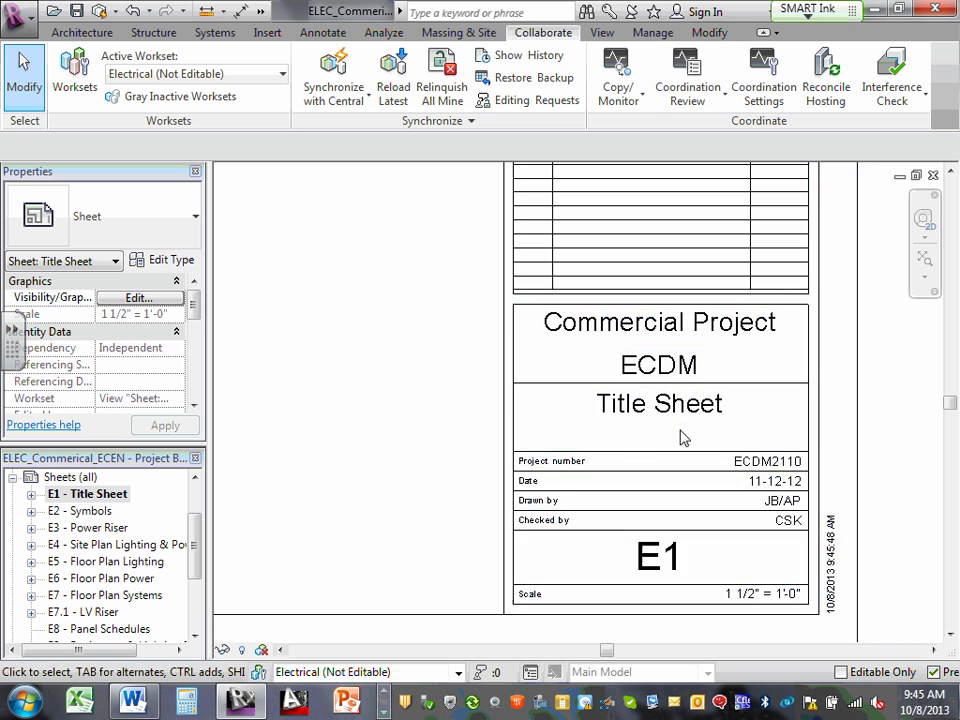
# Select sheet E1's title block and check its sheet number, date, drawn-by and checked-by fields
pyautogui.click(672, 561)
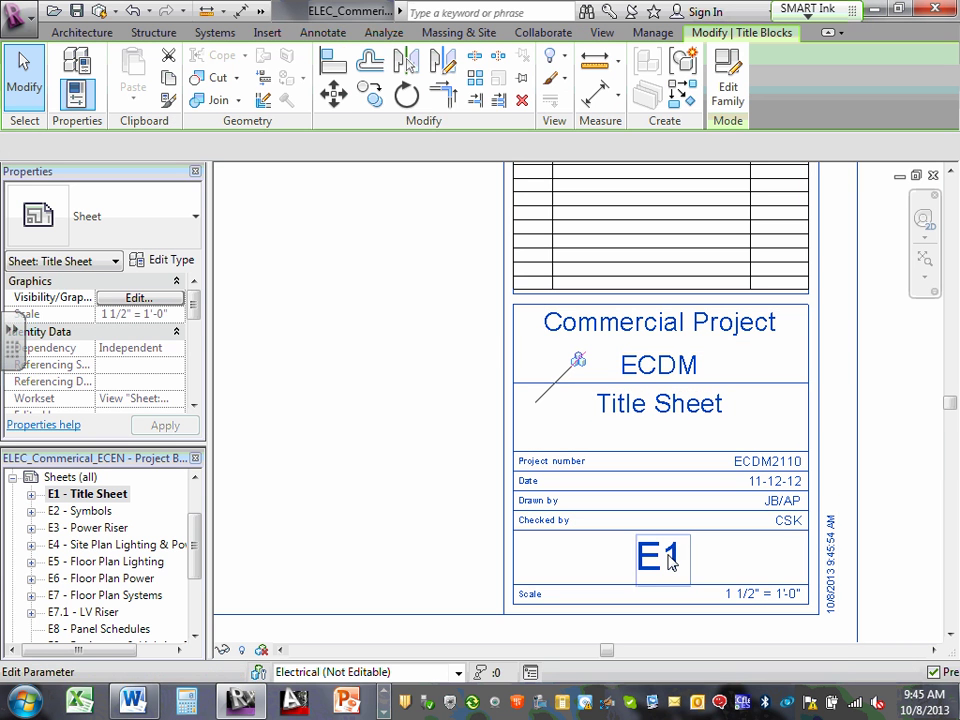
pyautogui.click(672, 561)
pyautogui.click(913, 542)
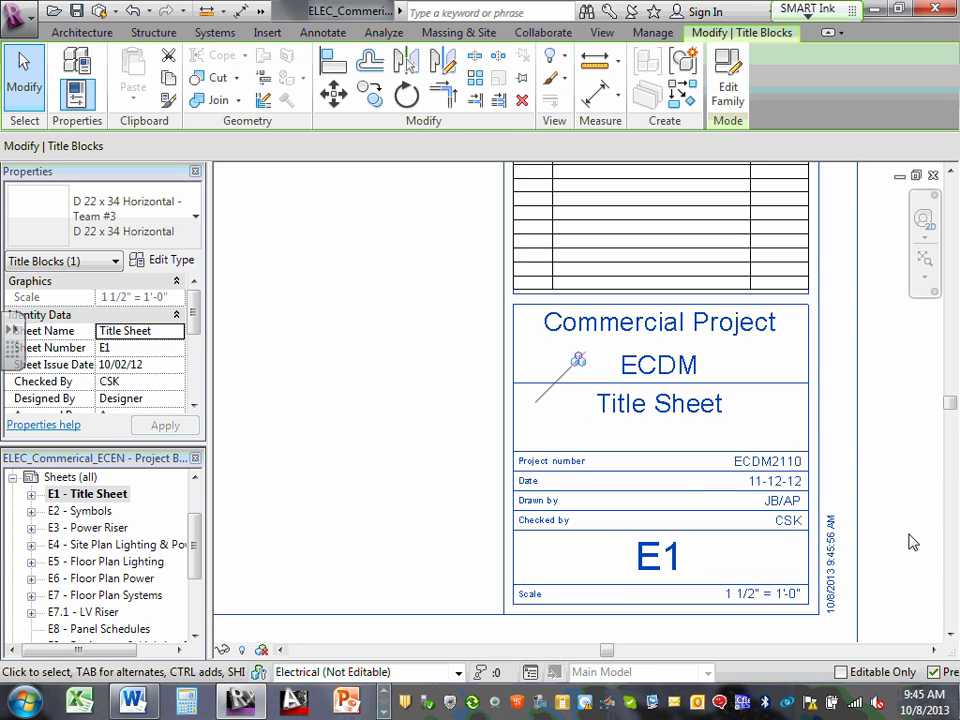
pyautogui.scroll(1, 758, 478)
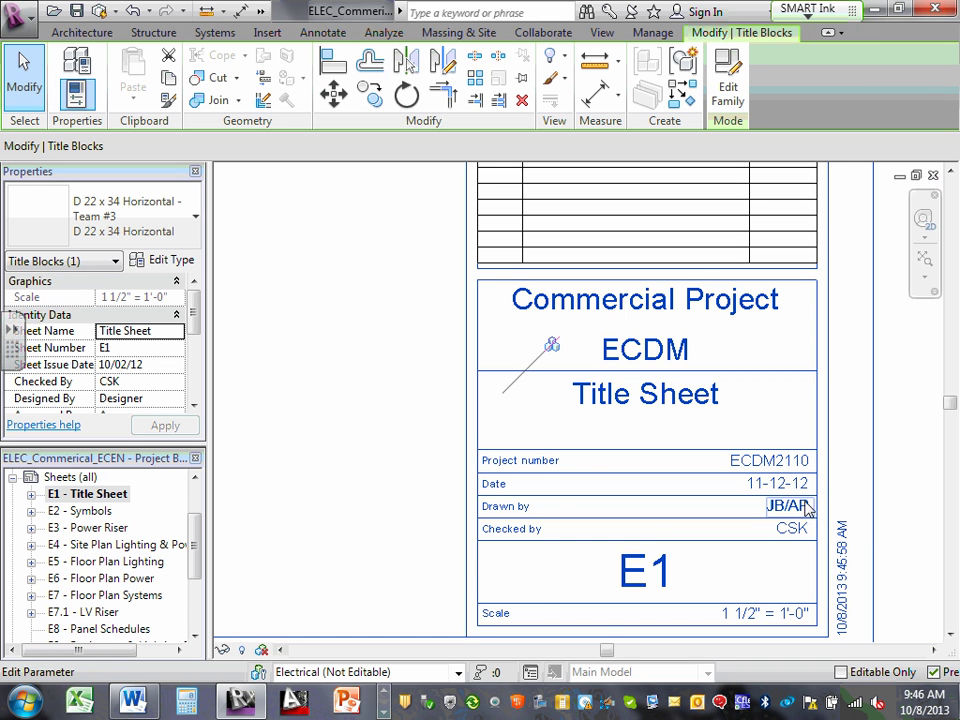
pyautogui.scroll(-4, 833, 508)
pyautogui.scroll(-3, 800, 530)
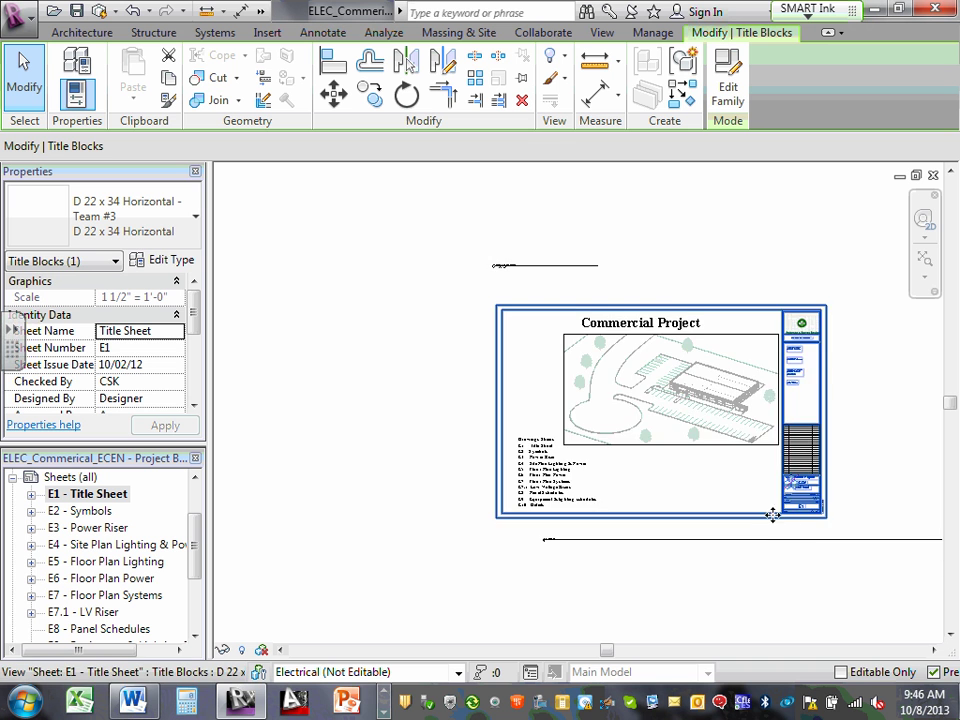
pyautogui.scroll(1, 784, 519)
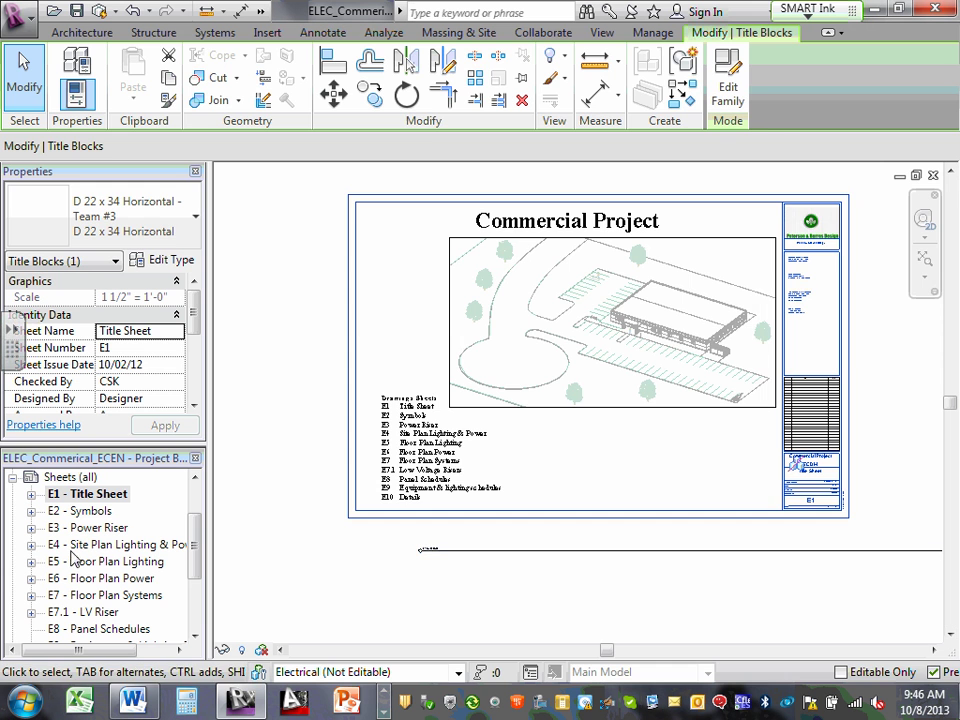
# Open the sheet E2 - Symbols and examine its electrical abbreviations and electrical symbols list
pyautogui.doubleClick(97, 511)
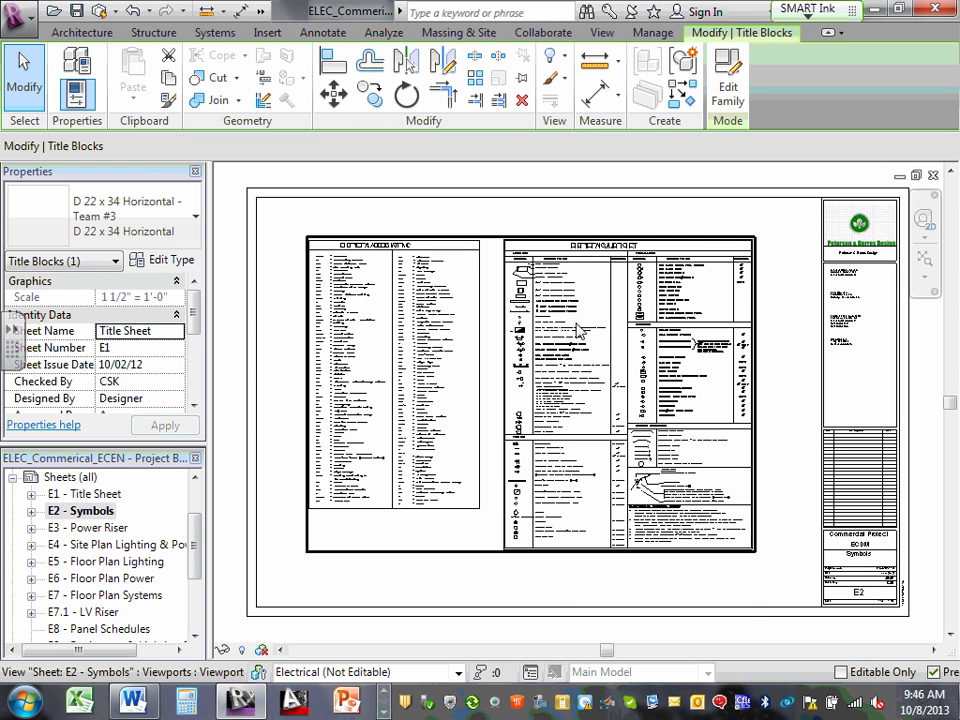
pyautogui.scroll(1, 545, 322)
pyautogui.scroll(3, 575, 258)
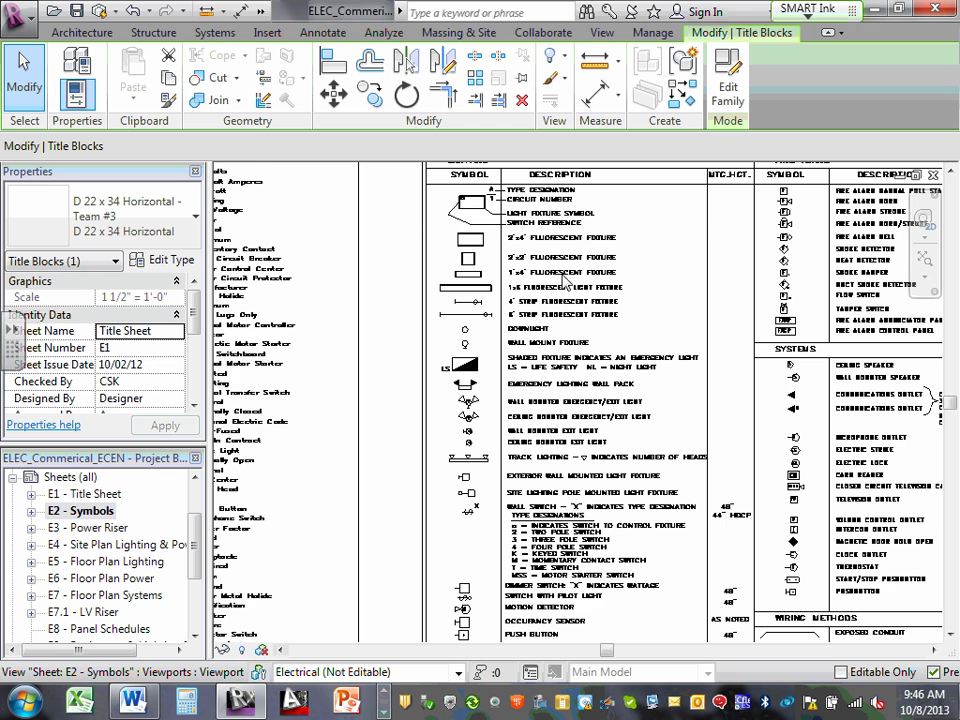
pyautogui.scroll(-5, 567, 288)
pyautogui.scroll(3, 605, 325)
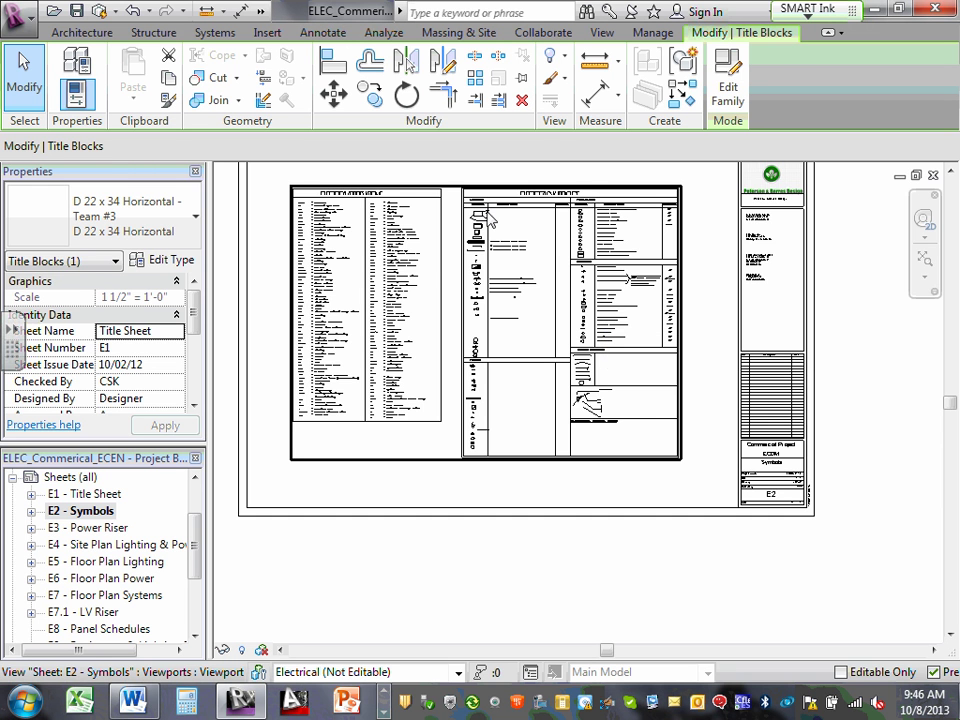
pyautogui.scroll(1, 490, 214)
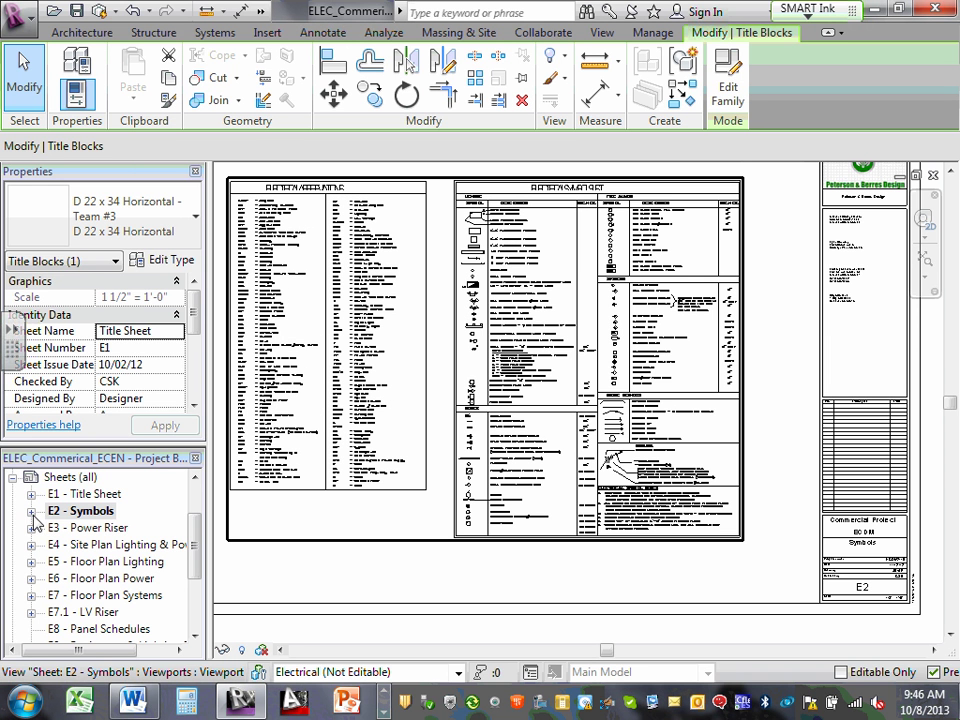
# Expand sheet E2, open its Symbols drafting view, and return to the sheet to select the viewport showing it
pyautogui.click(32, 512)
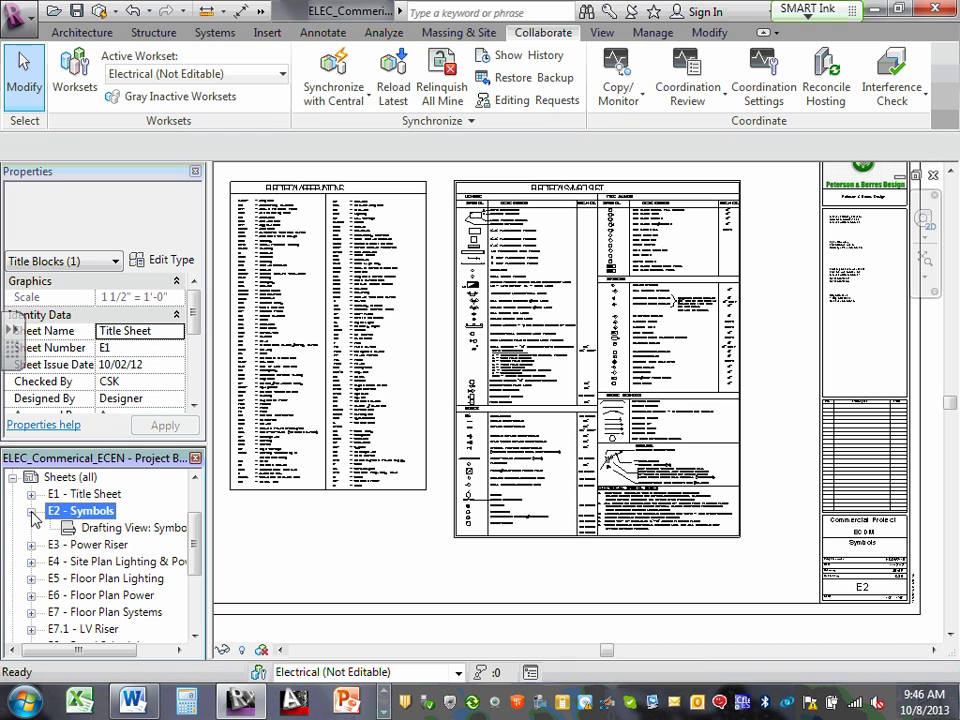
pyautogui.doubleClick(106, 534)
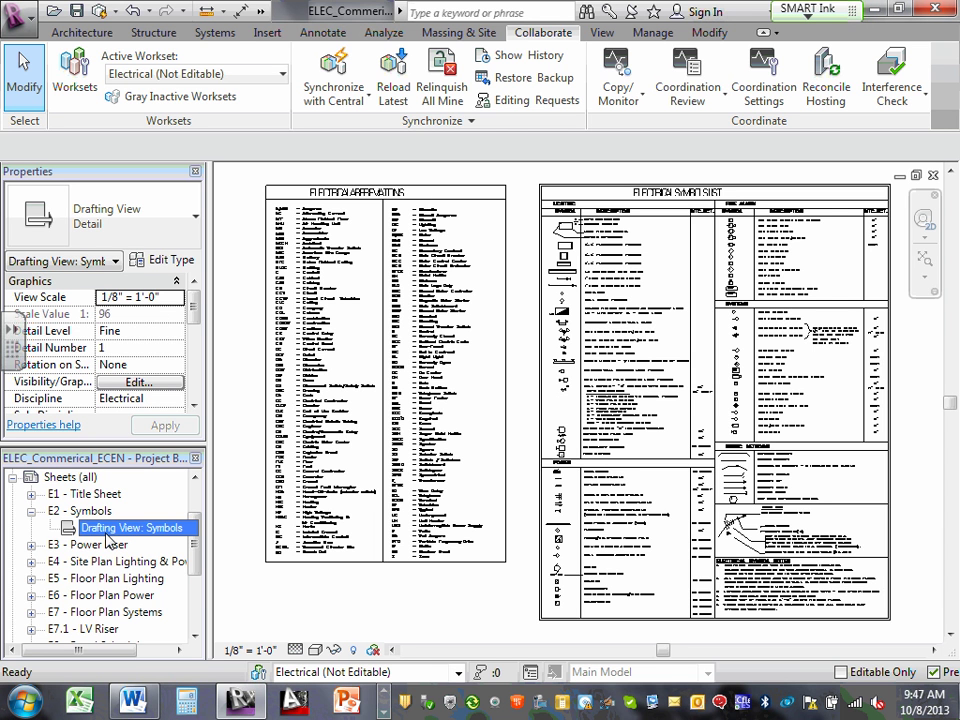
pyautogui.doubleClick(100, 512)
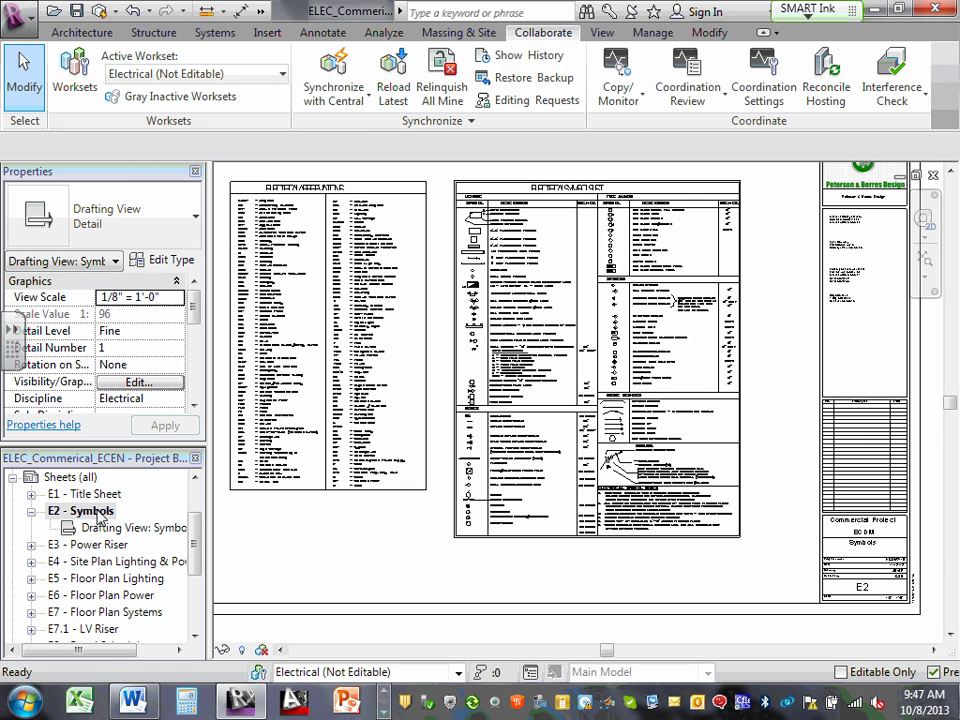
pyautogui.click(612, 314)
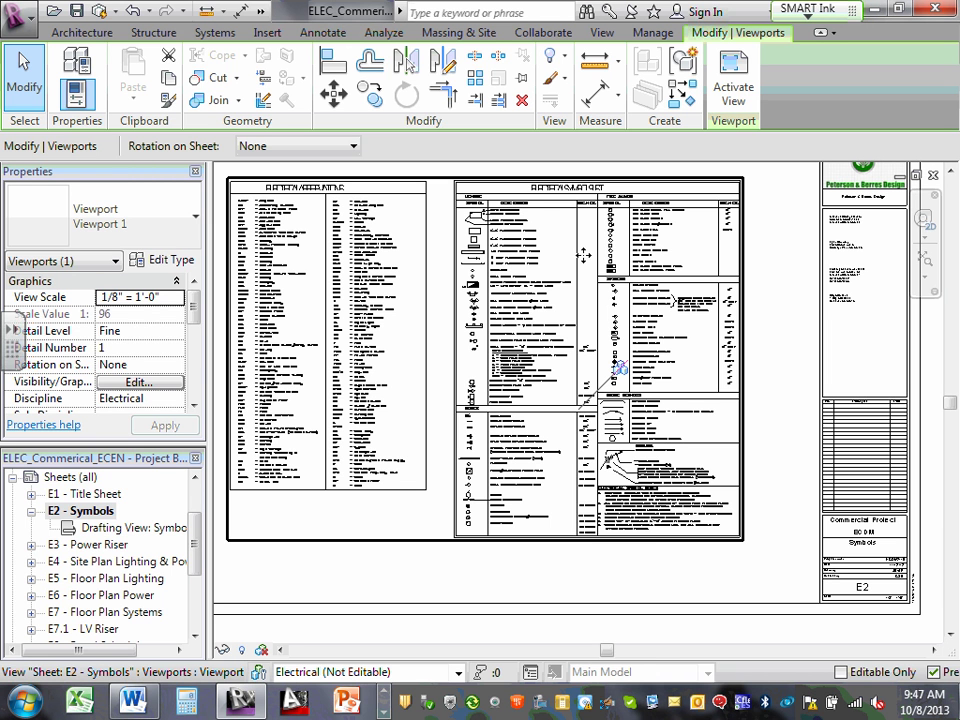
# Expand sheet E1 and open its source views: the 3D site view and the Drawings Sheets drafting view
pyautogui.click(31, 494)
pyautogui.click(80, 544)
pyautogui.doubleClick(125, 512)
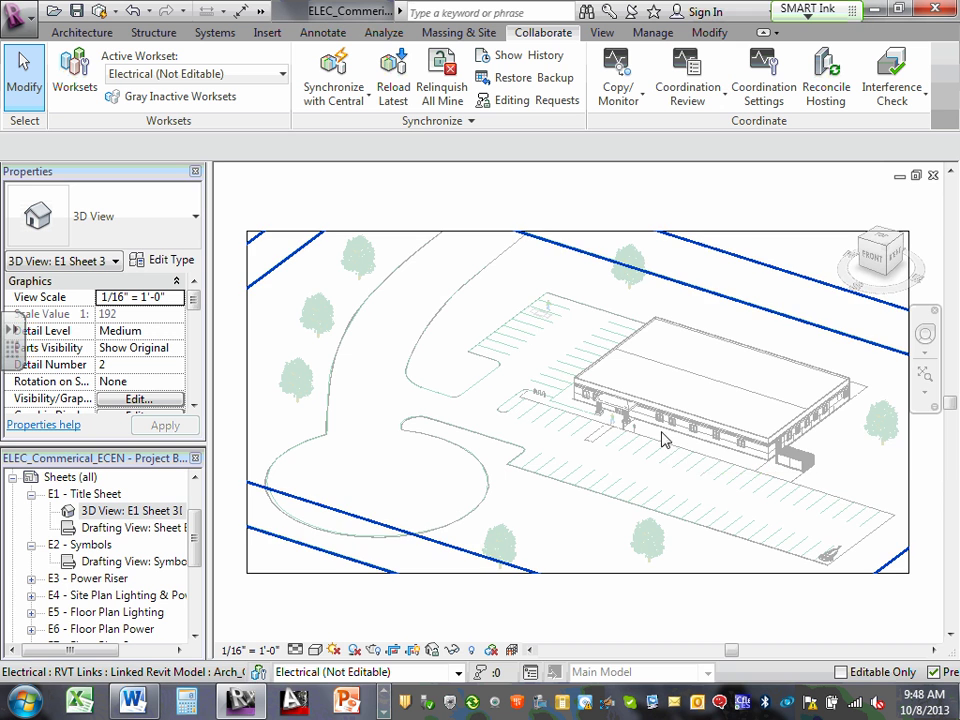
pyautogui.click(137, 529)
pyautogui.doubleClick(137, 529)
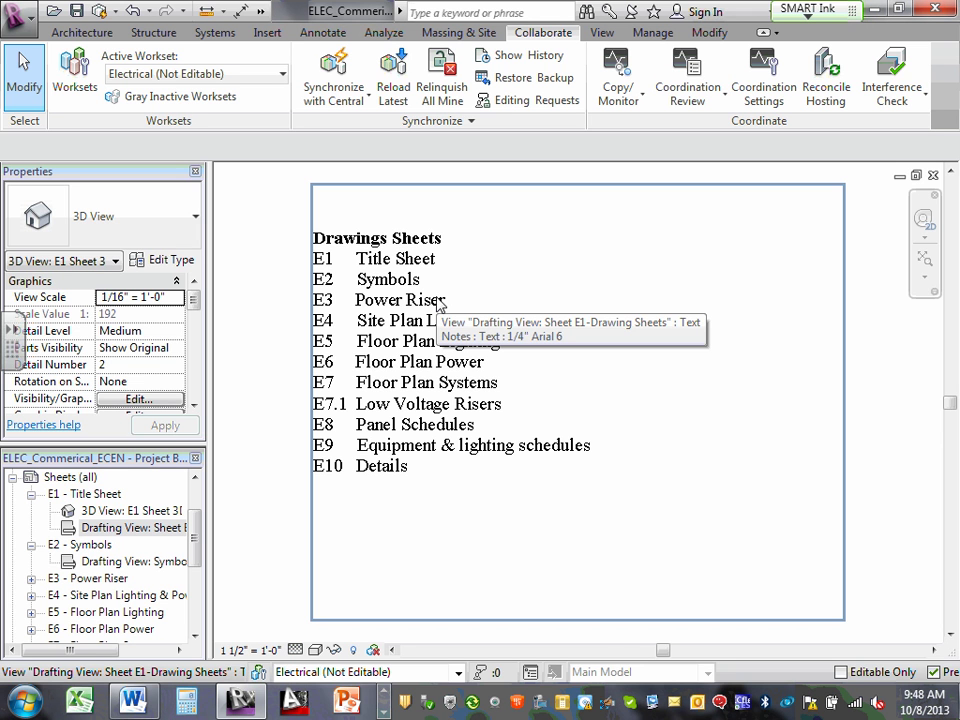
# Return to sheets E1 and E2 in turn and select the viewports placed on each, collapsing the E1 branch
pyautogui.doubleClick(100, 494)
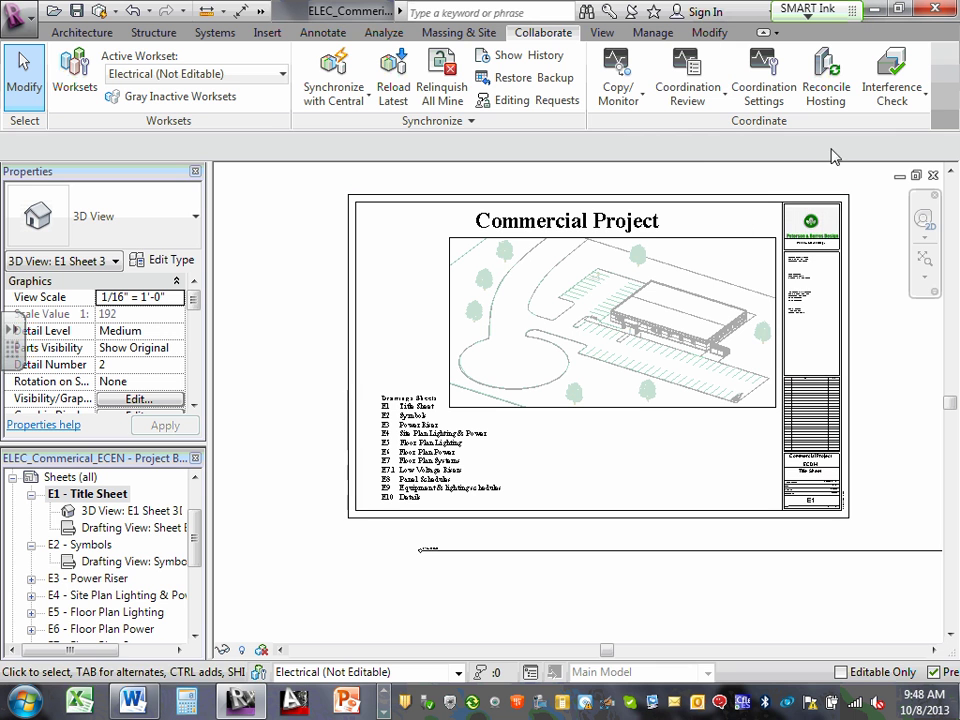
pyautogui.click(501, 253)
pyautogui.click(481, 300)
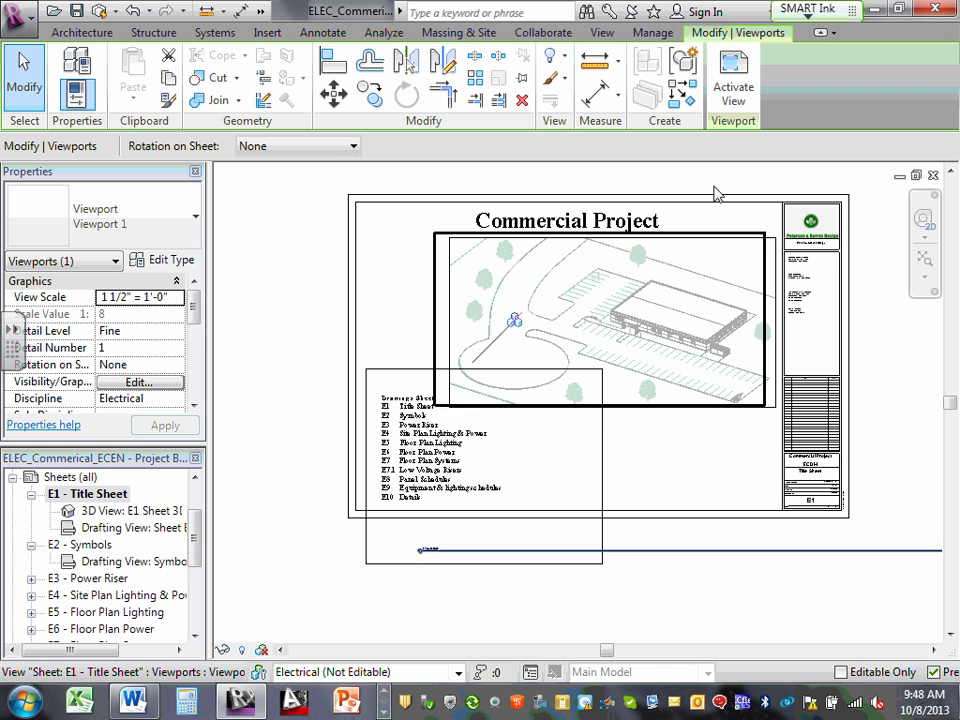
pyautogui.doubleClick(45, 494)
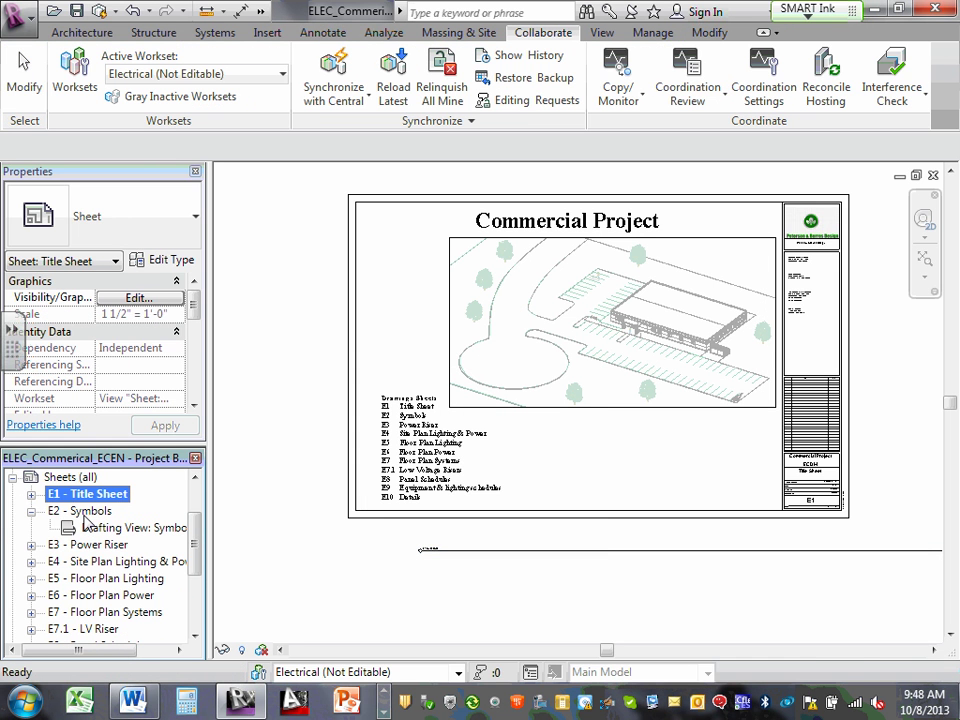
pyautogui.doubleClick(80, 511)
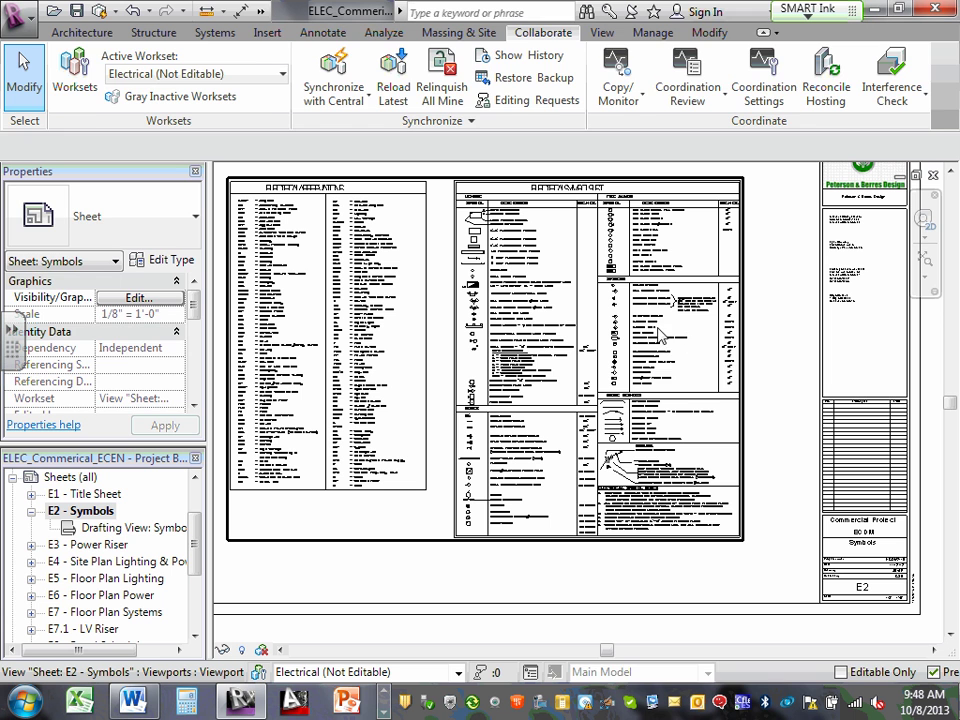
pyautogui.click(619, 367)
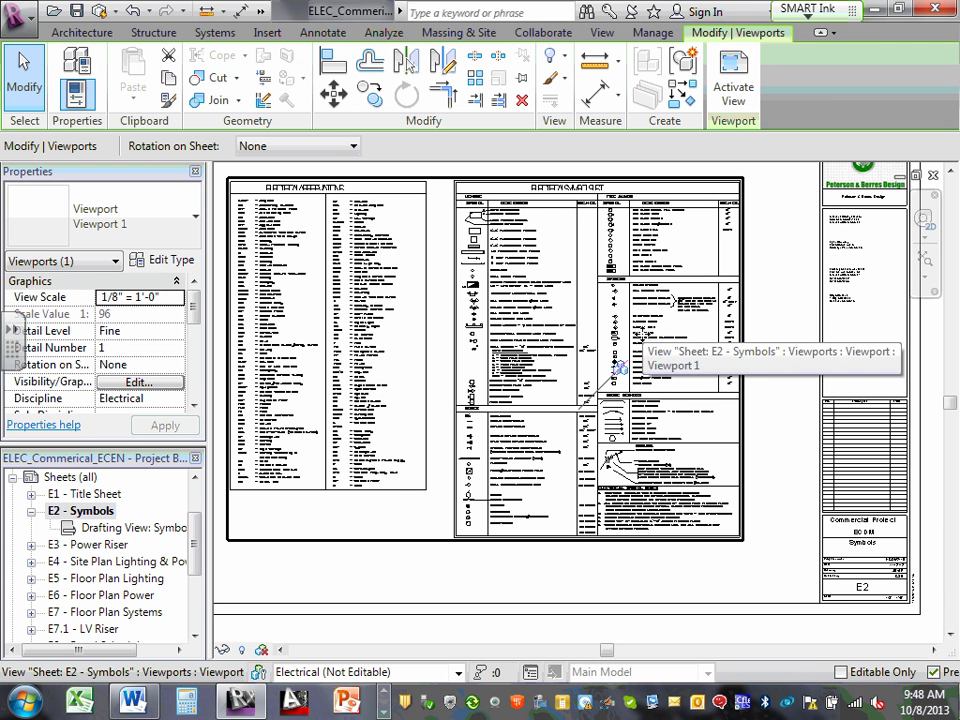
# Open the sheet E3 - Power Riser and examine the outside equipment: generator, transformer (XFR) and MT
pyautogui.doubleClick(96, 547)
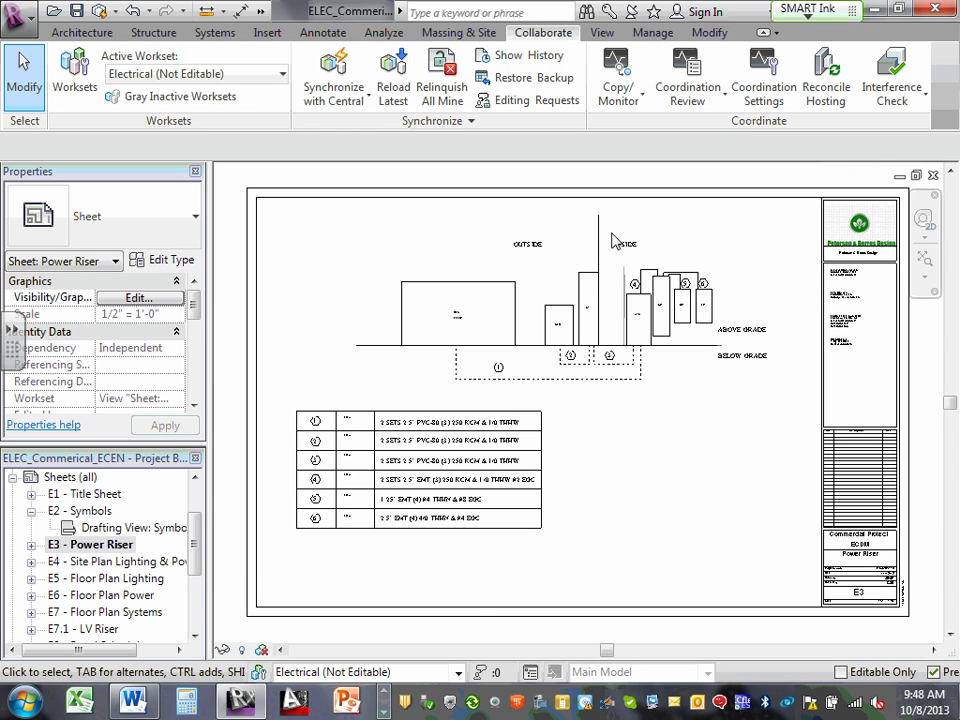
pyautogui.scroll(4, 594, 290)
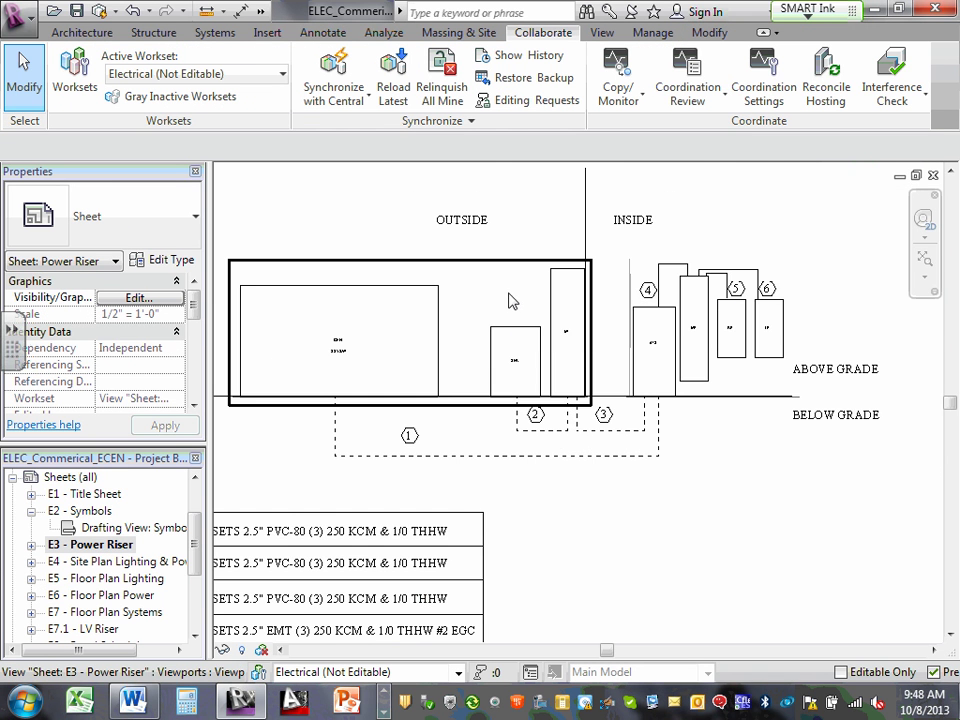
pyautogui.scroll(1, 339, 321)
pyautogui.scroll(1, 352, 328)
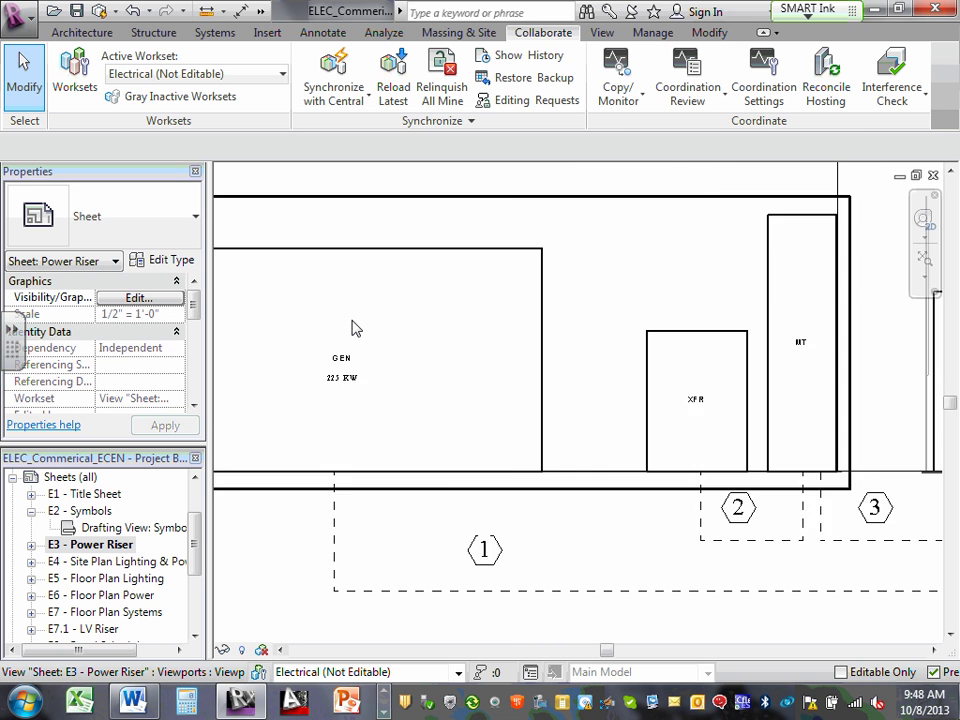
pyautogui.scroll(-1, 352, 328)
pyautogui.scroll(1, 579, 372)
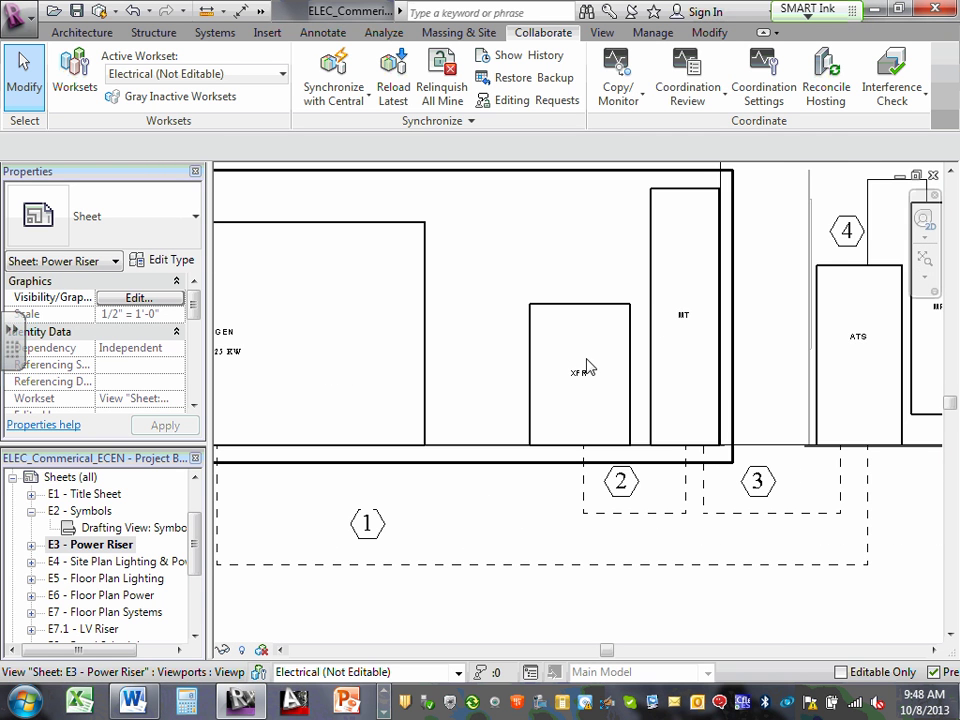
pyautogui.scroll(-1, 594, 362)
pyautogui.scroll(2, 677, 351)
pyautogui.scroll(2, 677, 349)
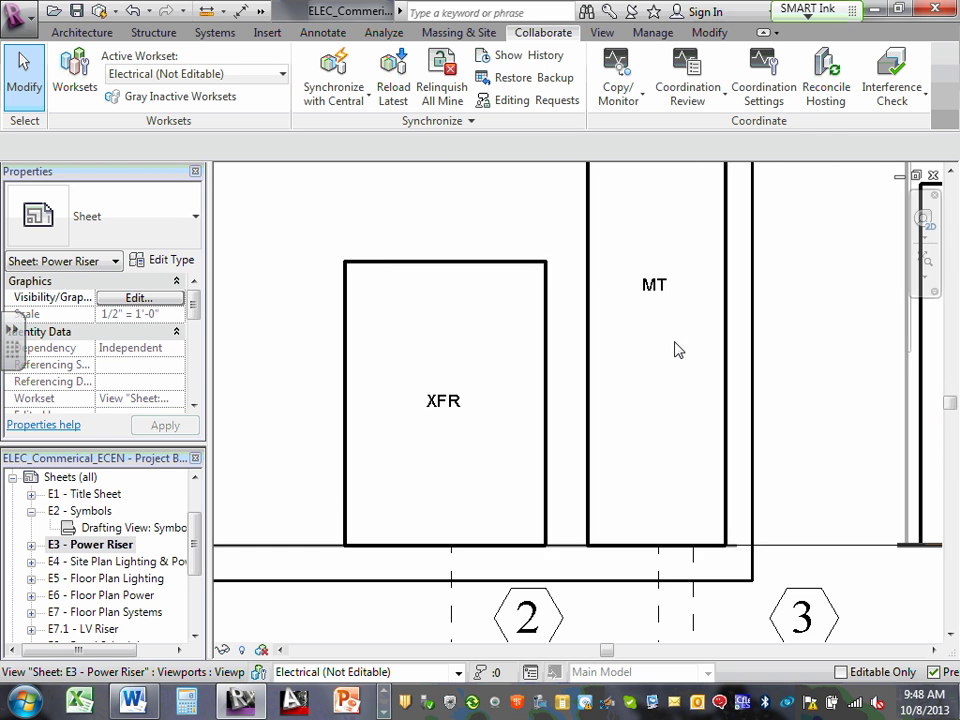
pyautogui.scroll(-1, 674, 350)
pyautogui.scroll(-2, 671, 349)
pyautogui.scroll(-1, 755, 369)
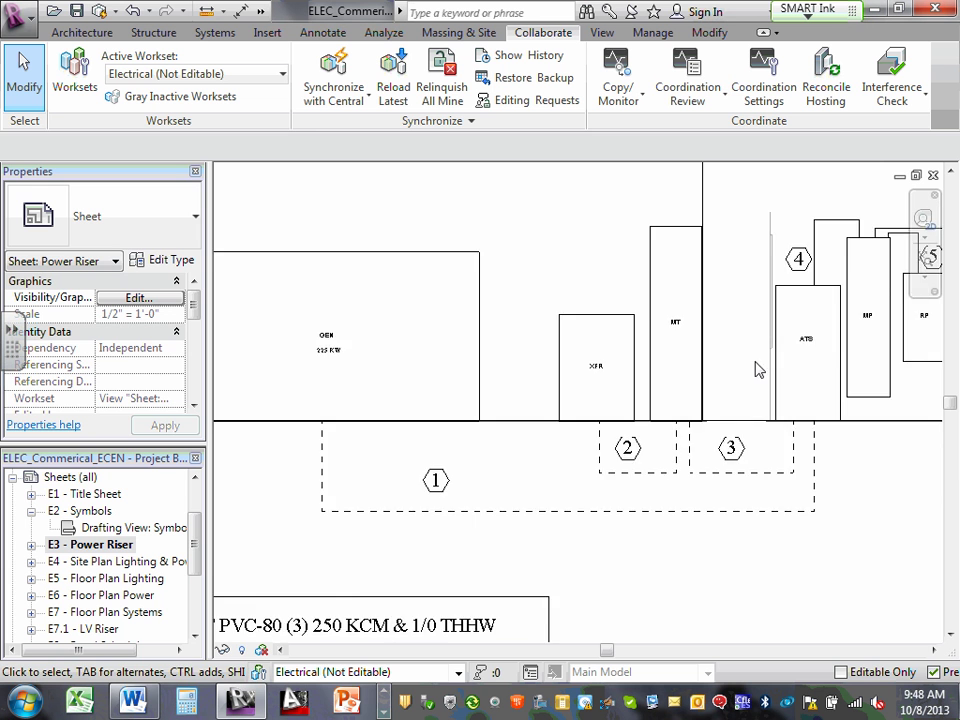
# Examine the power riser's inside equipment: the ATS and the MP, RP and LP panels
pyautogui.scroll(2, 864, 365)
pyautogui.scroll(-2, 832, 349)
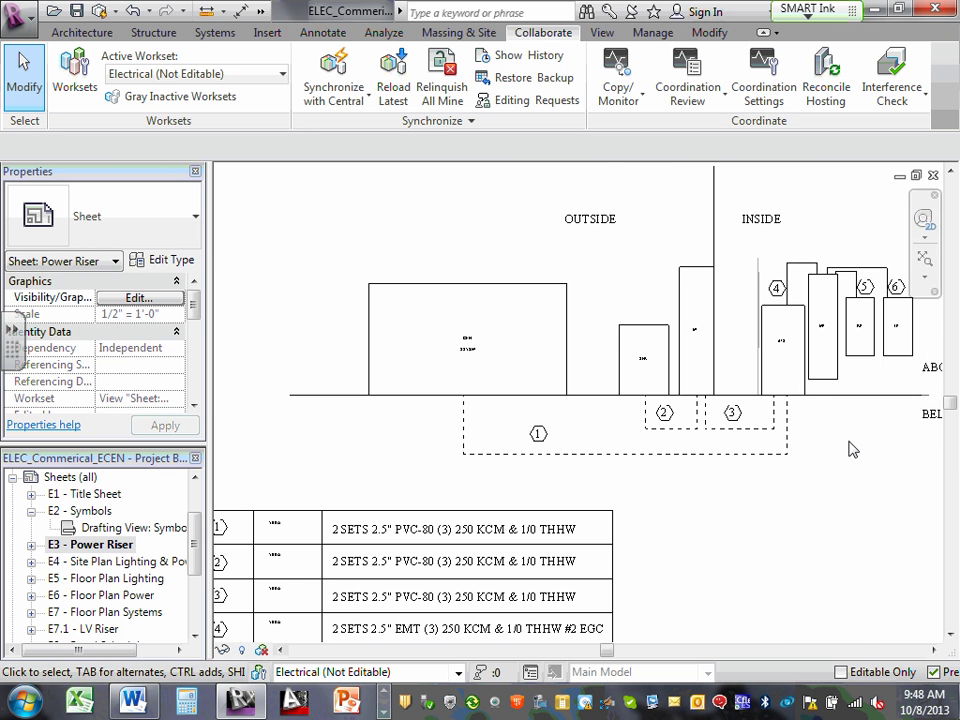
pyautogui.scroll(-1, 851, 448)
pyautogui.moveTo(845, 448); pyautogui.dragTo(524, 416, button='middle')
pyautogui.scroll(2, 556, 260)
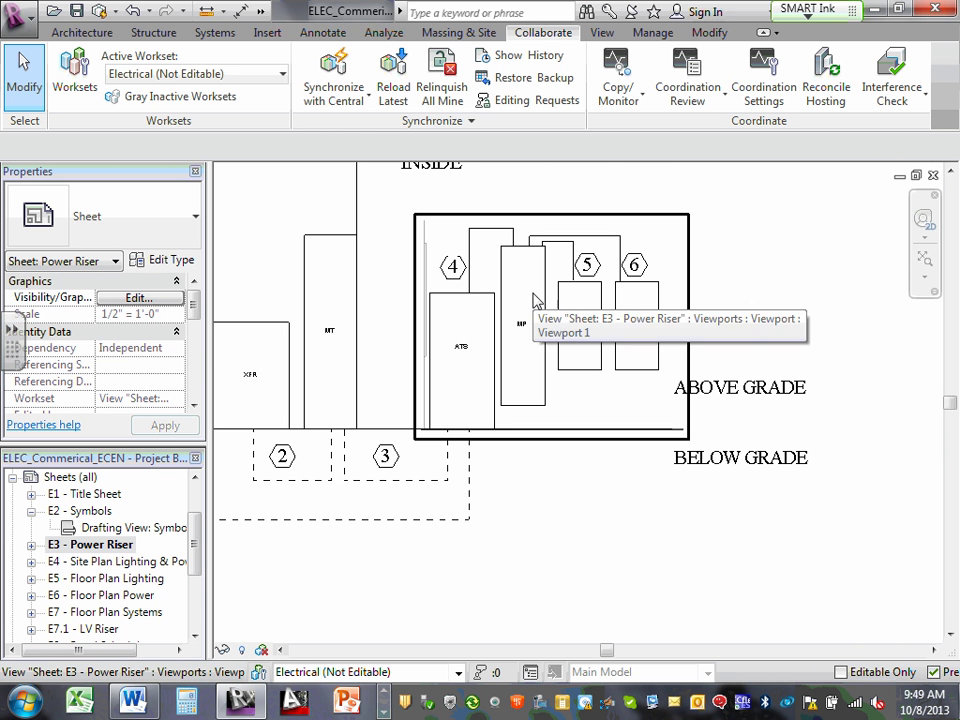
pyautogui.scroll(2, 580, 317)
pyautogui.scroll(-3, 624, 313)
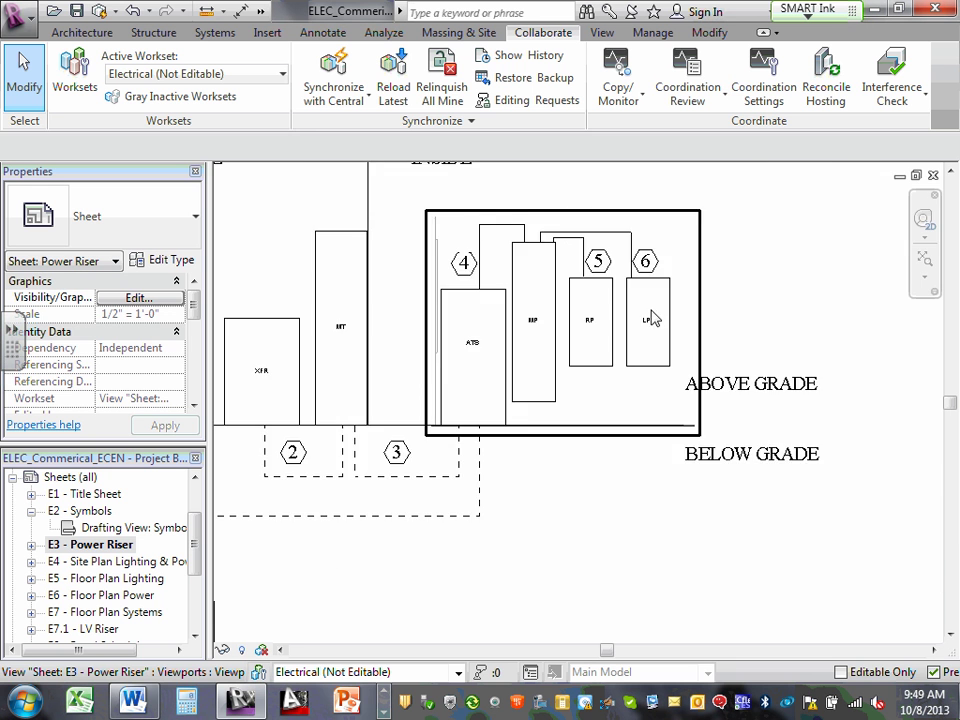
# Examine the numbered conduit and conductor table below the power riser diagram
pyautogui.scroll(-3, 671, 390)
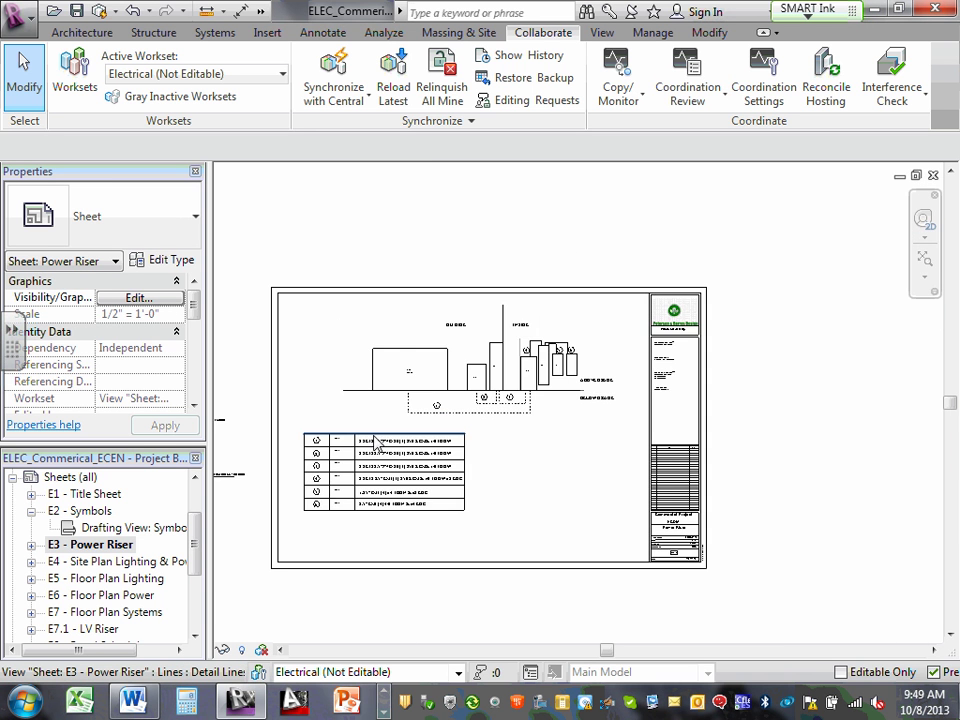
pyautogui.scroll(2, 328, 467)
pyautogui.scroll(1, 328, 467)
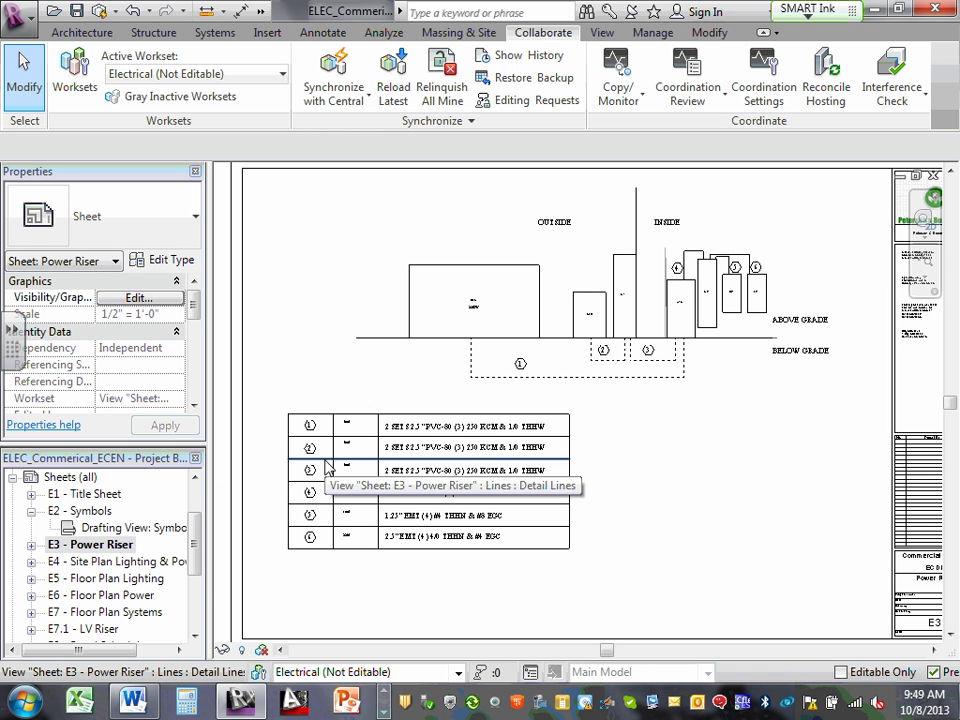
pyautogui.scroll(-2, 328, 467)
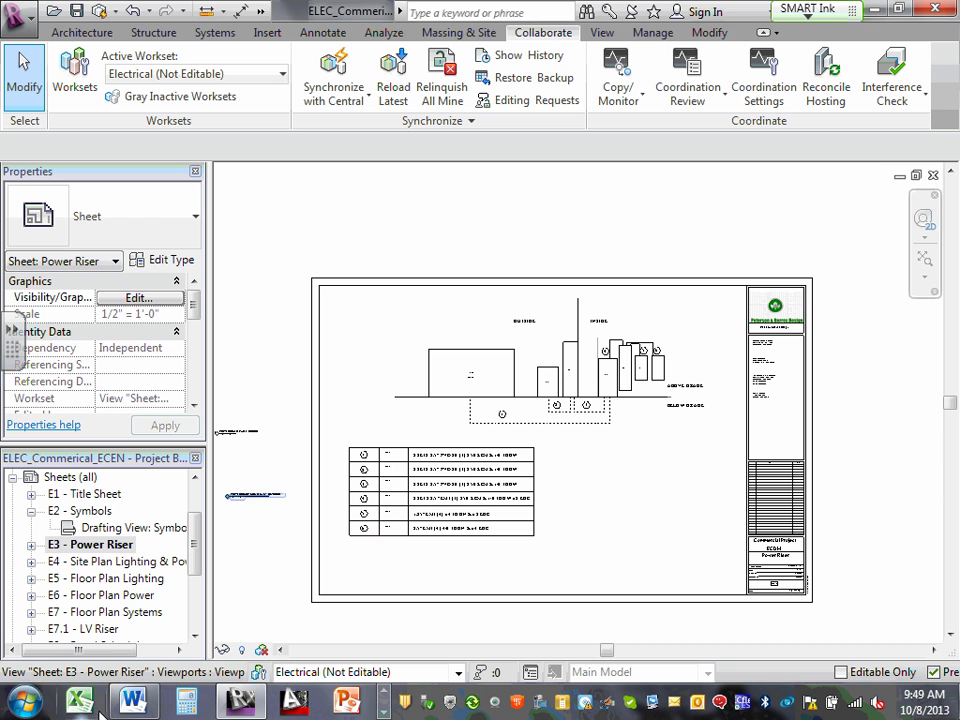
# Expand sheet E3 - Power Riser in the project tree and open its two POWER RISER section views in turn
pyautogui.click(31, 544)
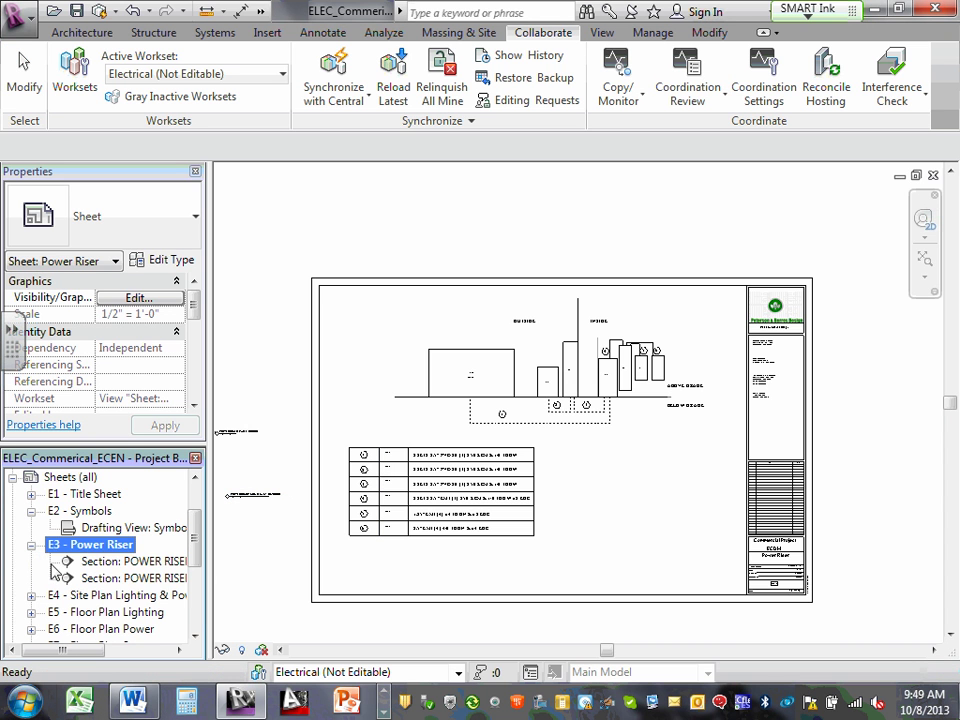
pyautogui.doubleClick(153, 563)
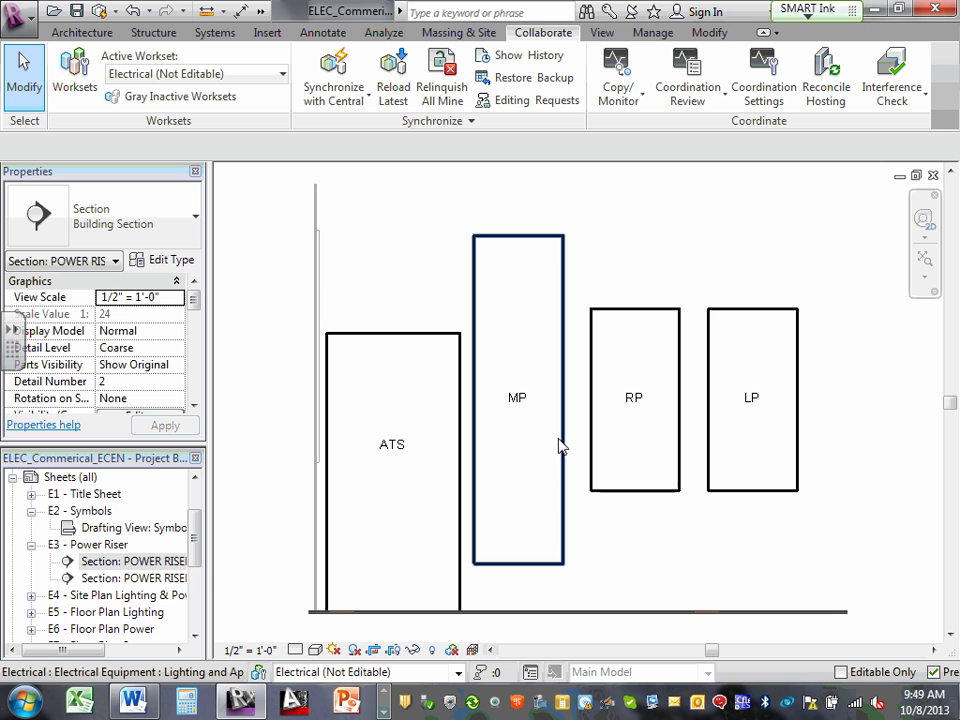
pyautogui.doubleClick(137, 579)
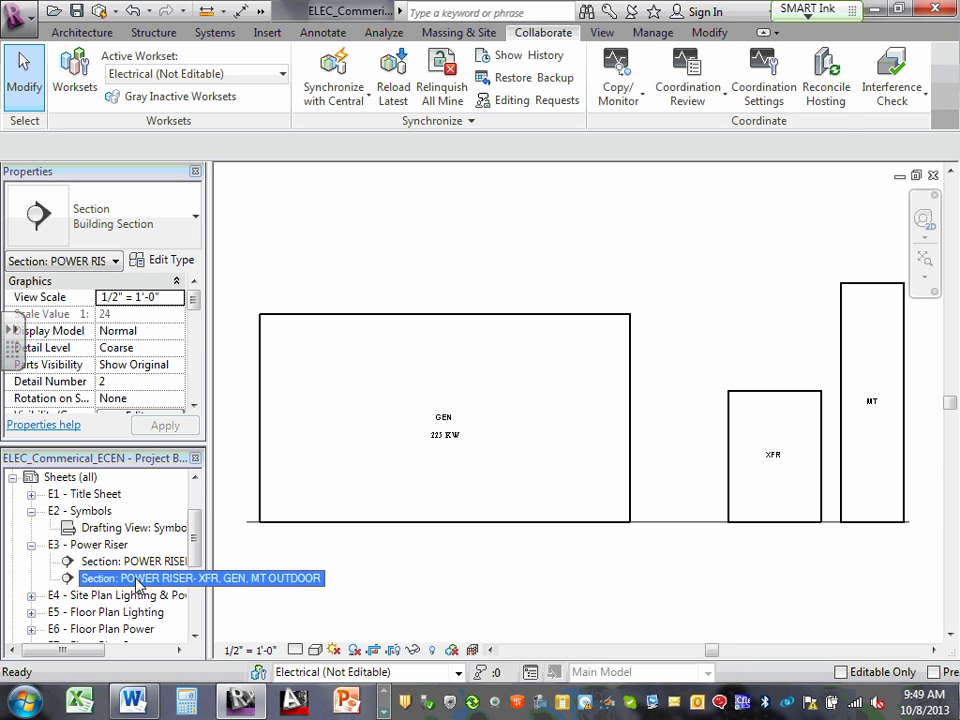
# Return to the sheet E3 - Power Riser, check a line of the conduit table, and collapse the E3 branch
pyautogui.doubleClick(104, 549)
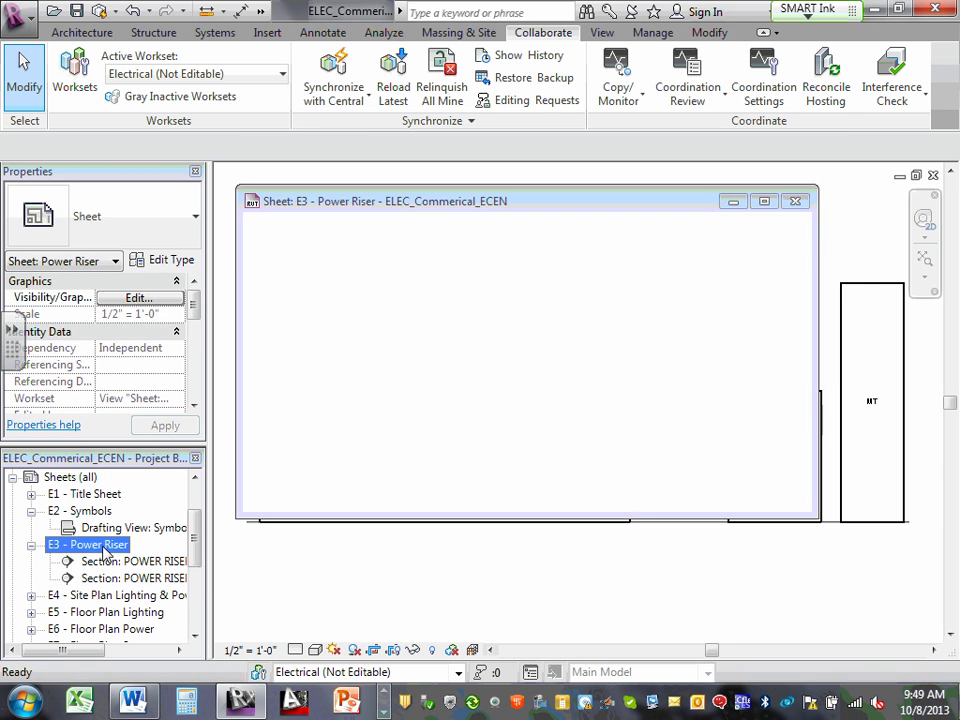
pyautogui.click(445, 491)
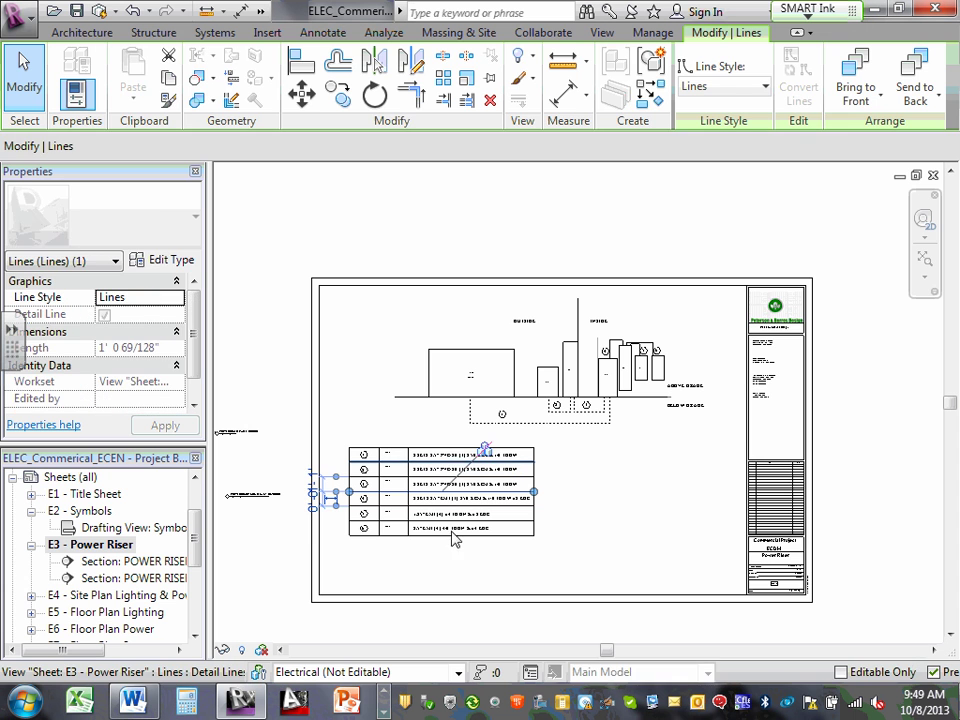
pyautogui.click(553, 626)
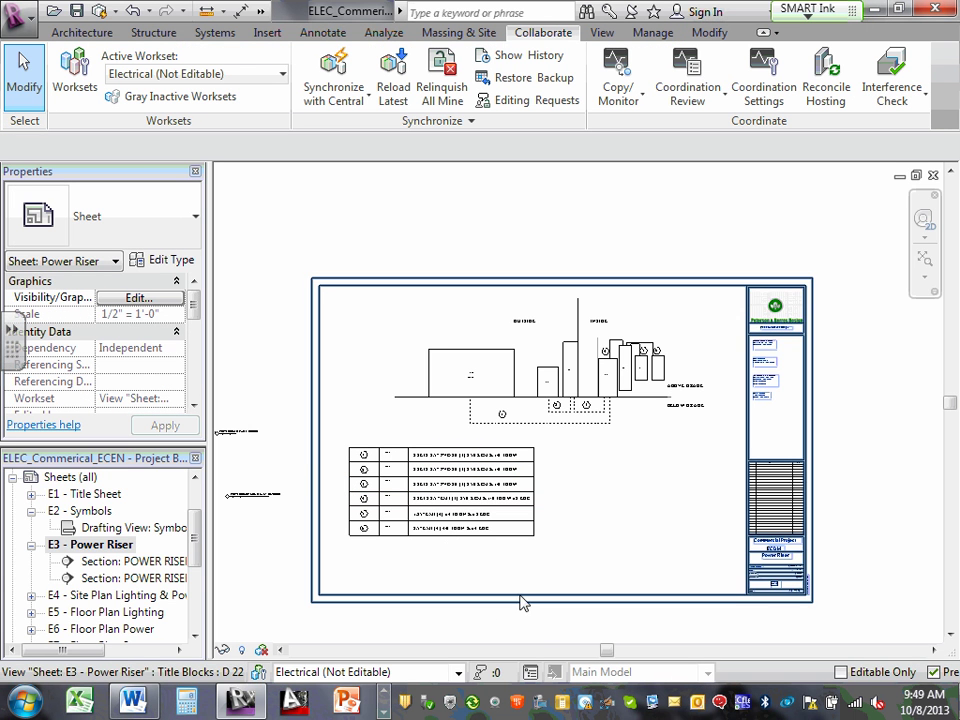
pyautogui.click(32, 546)
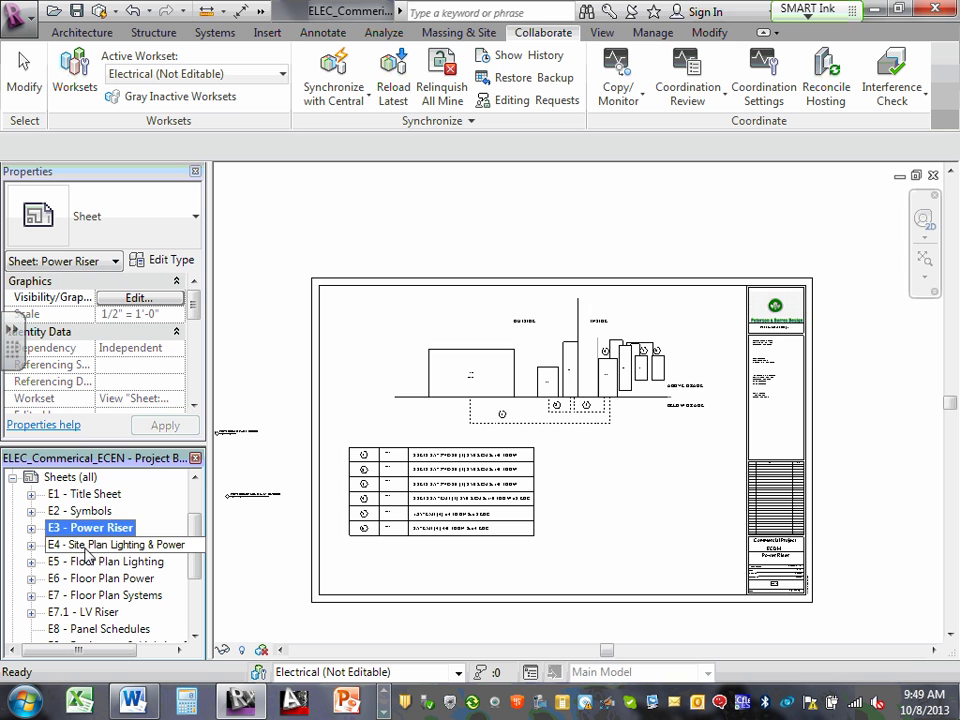
# Open the sheet E4 - Site Plan Lighting & Power and examine the tagged light fixtures along the building's exterior walls
pyautogui.doubleClick(88, 547)
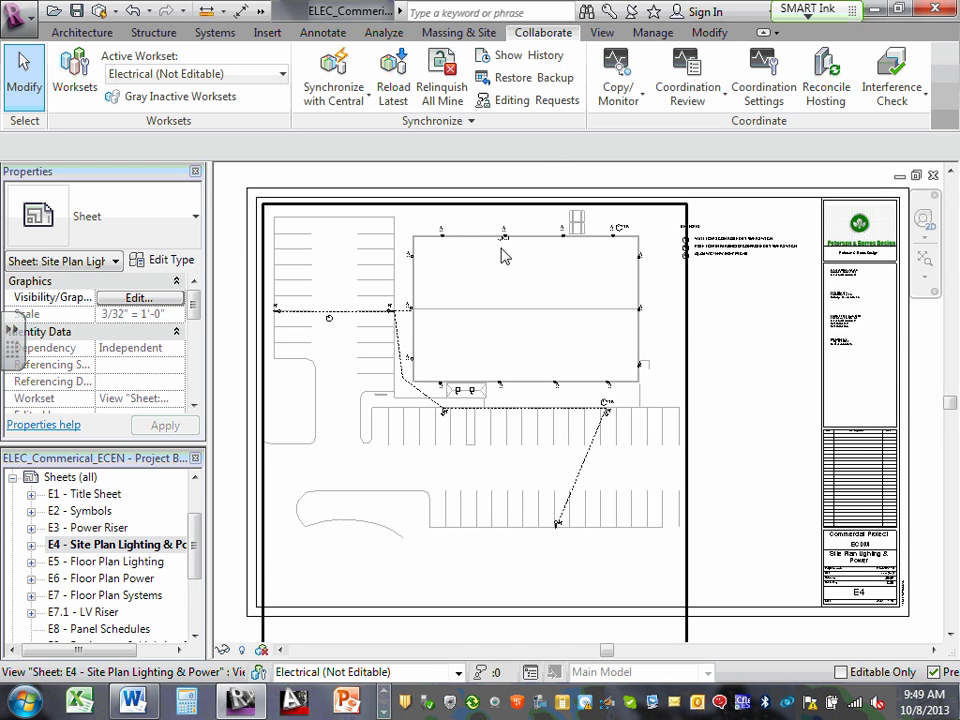
pyautogui.scroll(3, 500, 252)
pyautogui.scroll(2, 507, 255)
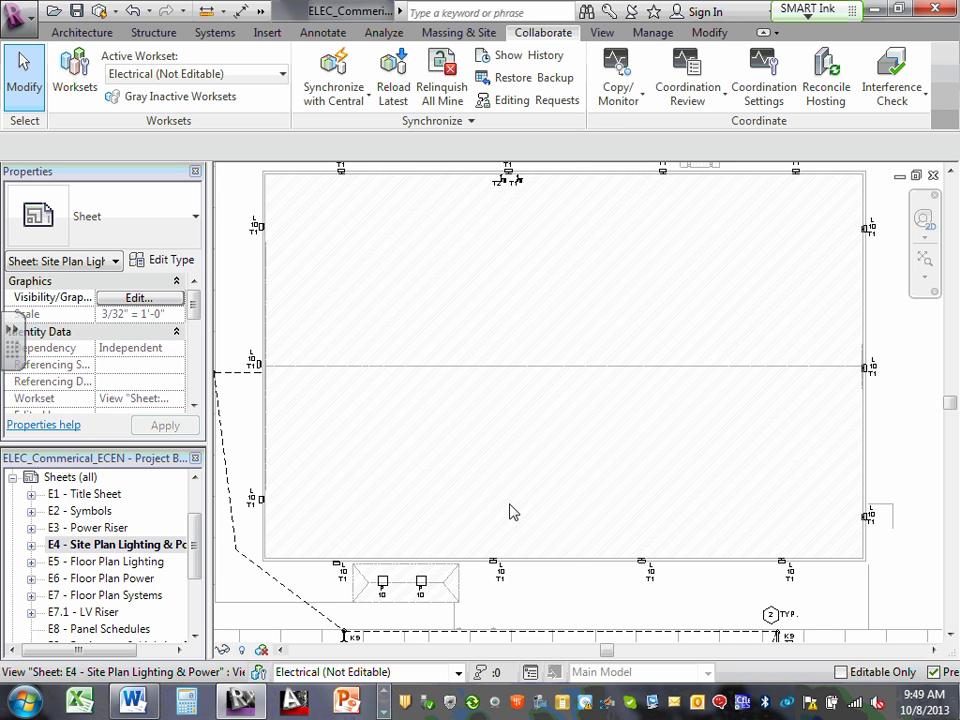
pyautogui.scroll(5, 626, 594)
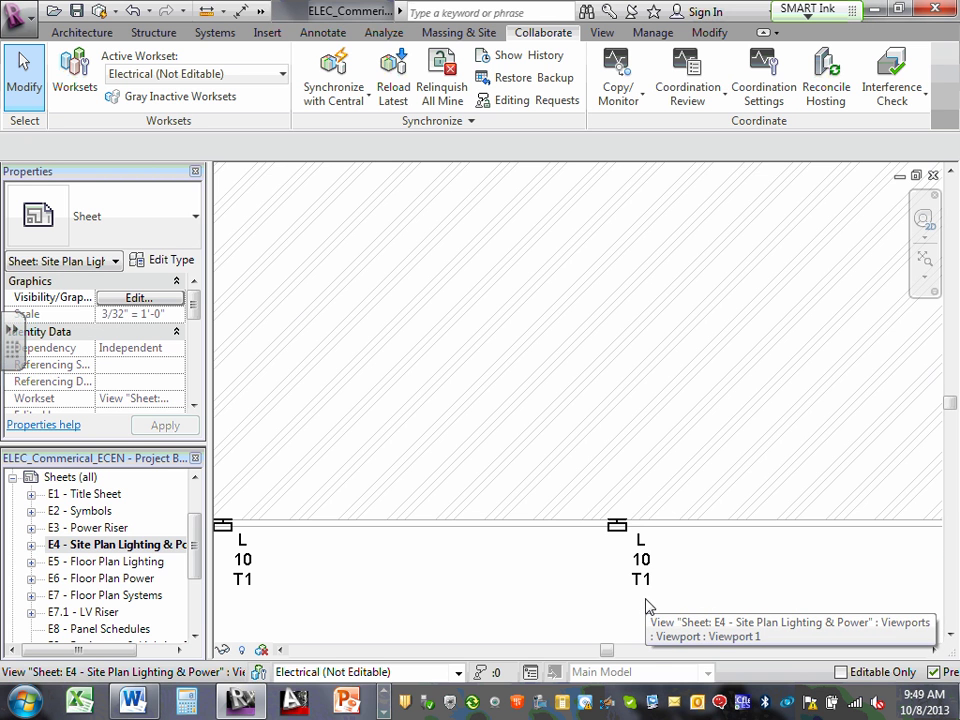
pyautogui.scroll(-3, 675, 477)
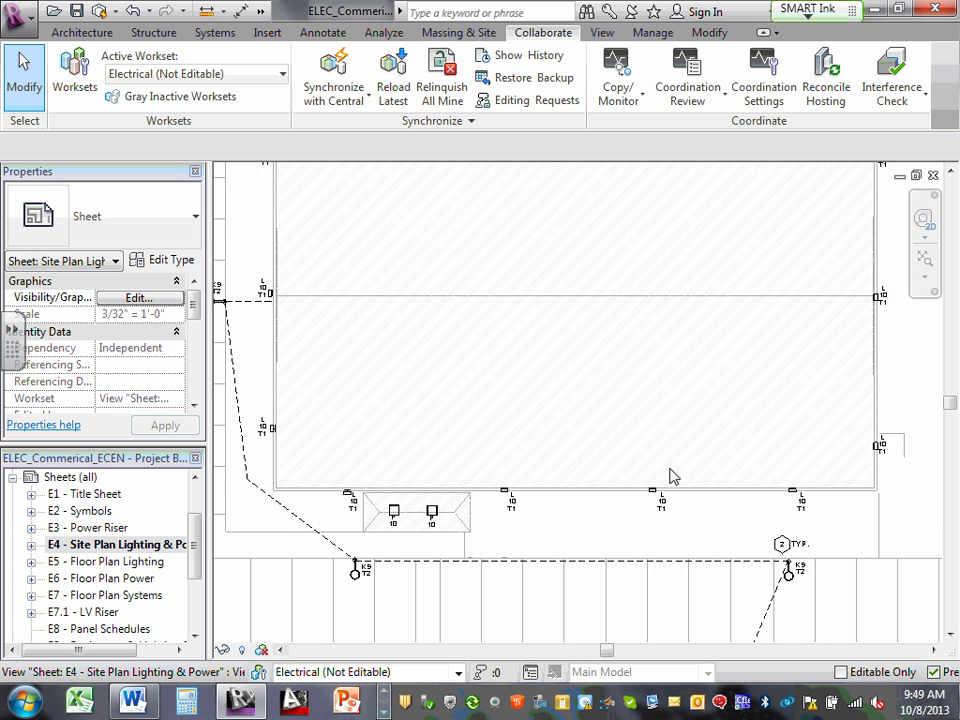
# Examine the typical note 2 marker and the K9 T2 parking lot pole lights on the site plan, ending on the whole sheet
pyautogui.scroll(5, 810, 600)
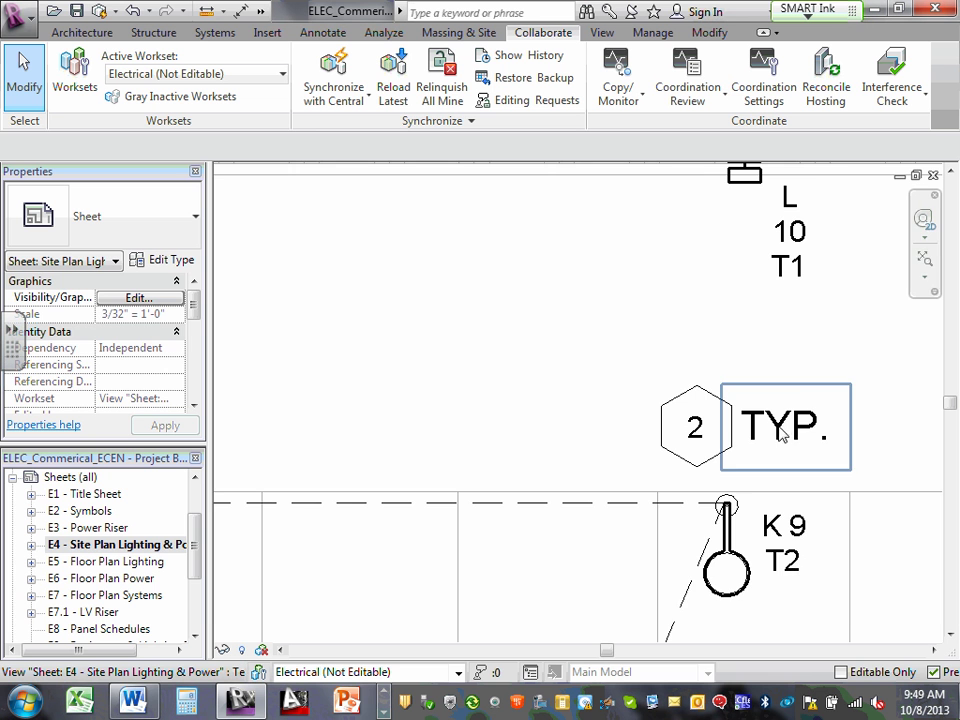
pyautogui.scroll(-3, 745, 420)
pyautogui.scroll(-3, 770, 440)
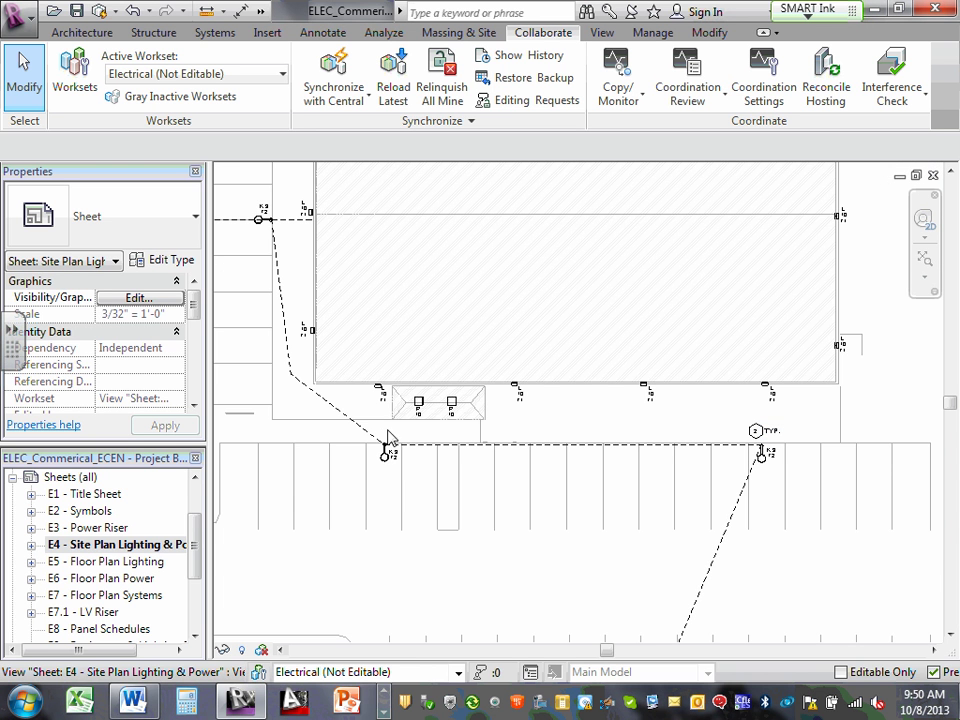
pyautogui.scroll(5, 395, 458)
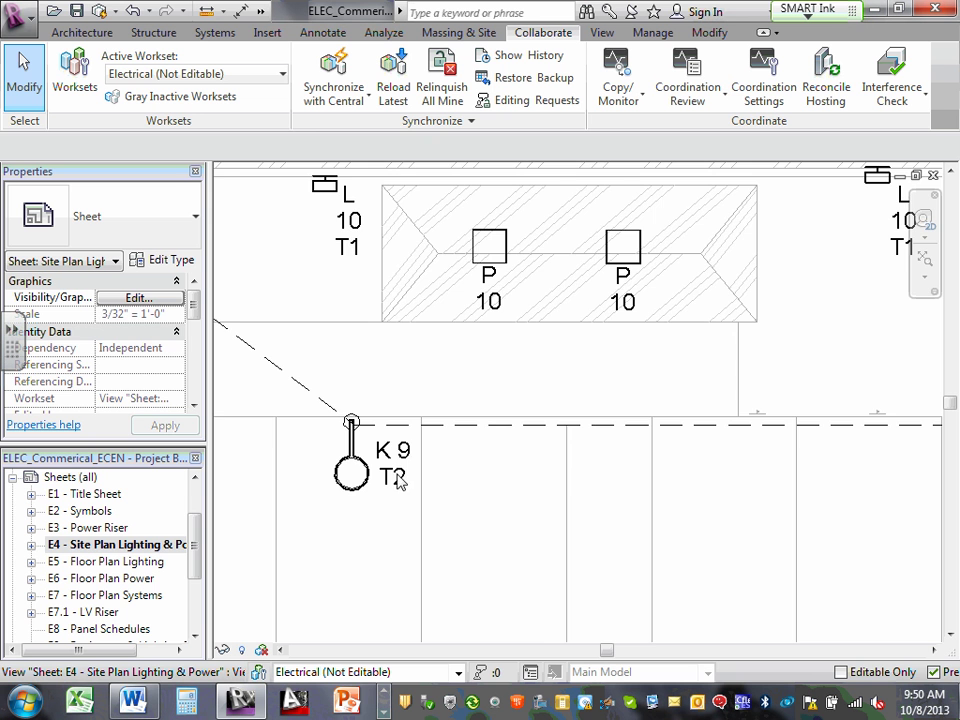
pyautogui.scroll(-3, 398, 482)
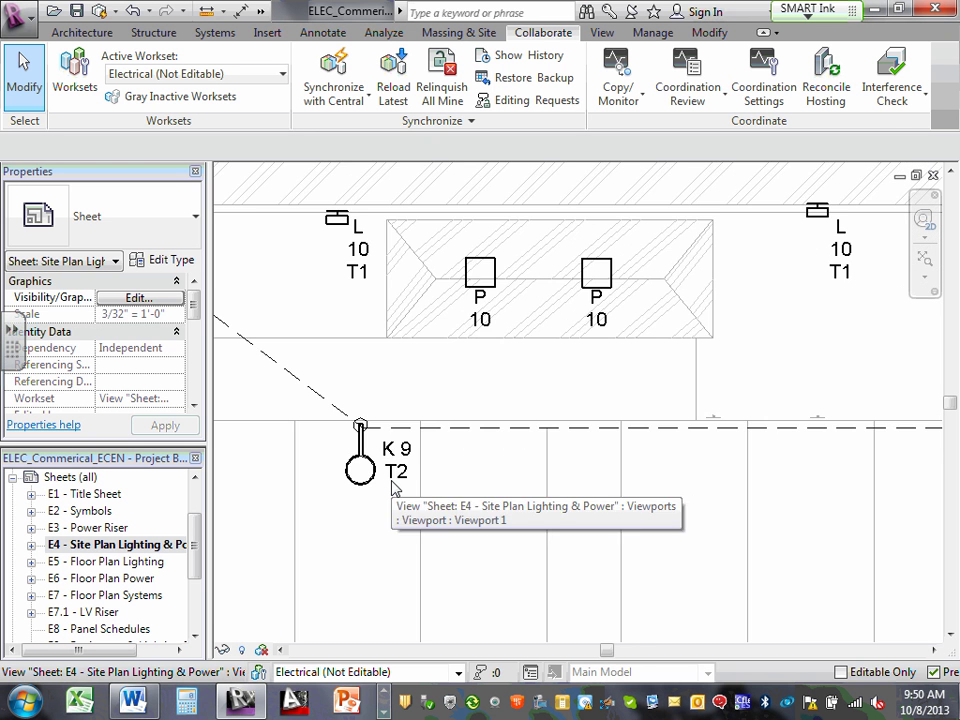
pyautogui.scroll(-5, 395, 470)
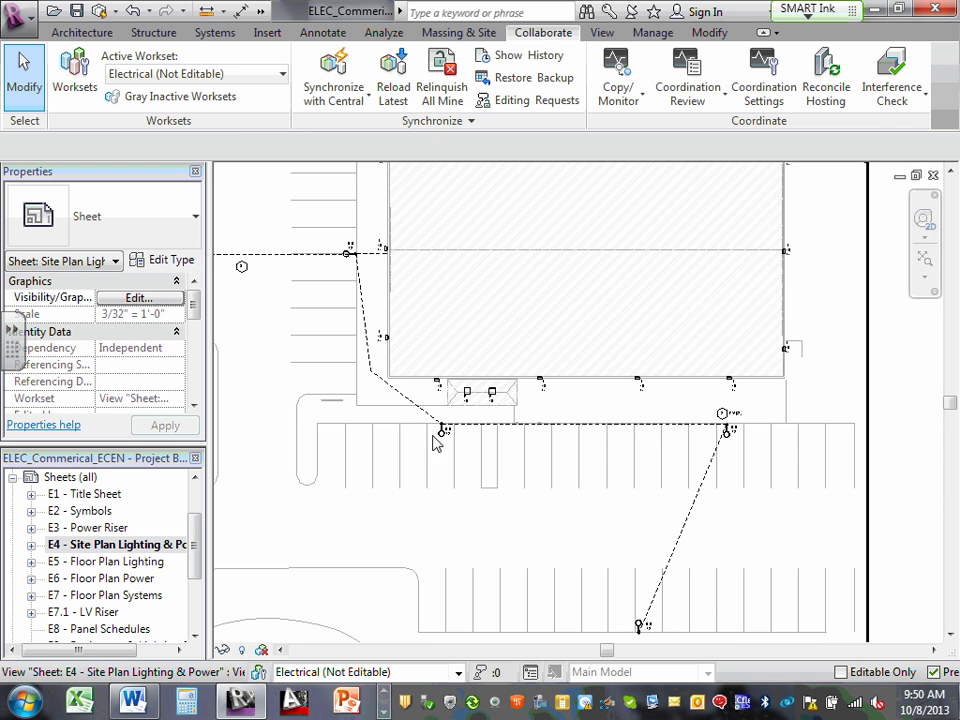
pyautogui.scroll(-3, 452, 450)
pyautogui.scroll(-3, 457, 452)
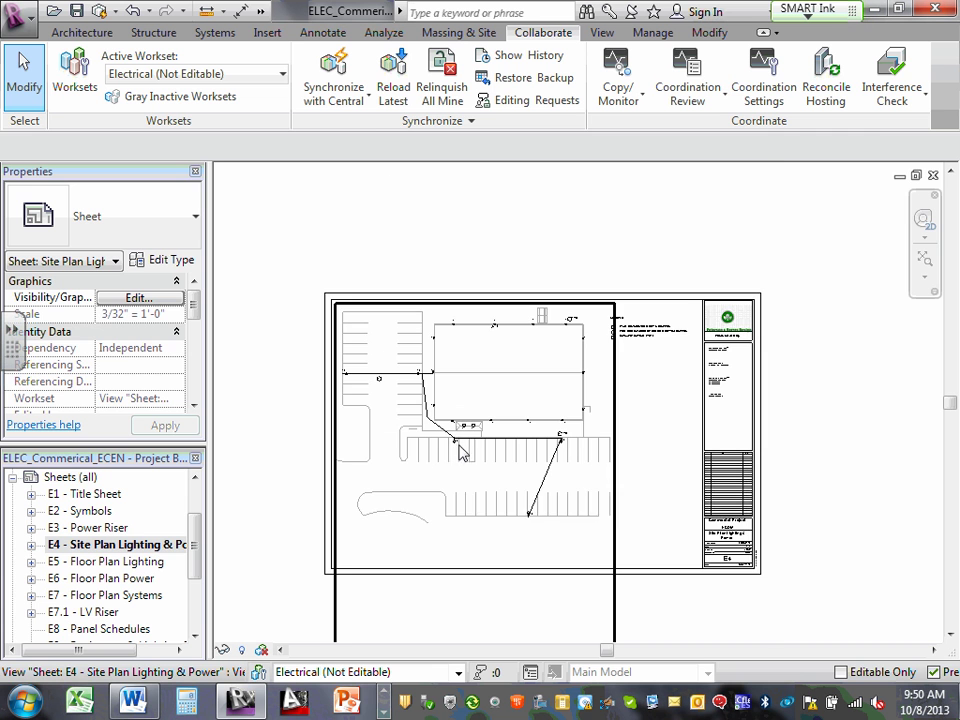
# Open the floor plan view 2 - Lighting site placed on sheet E4, return to the sheet, and collapse the E4 branch
pyautogui.click(31, 544)
pyautogui.click(95, 562)
pyautogui.doubleClick(95, 562)
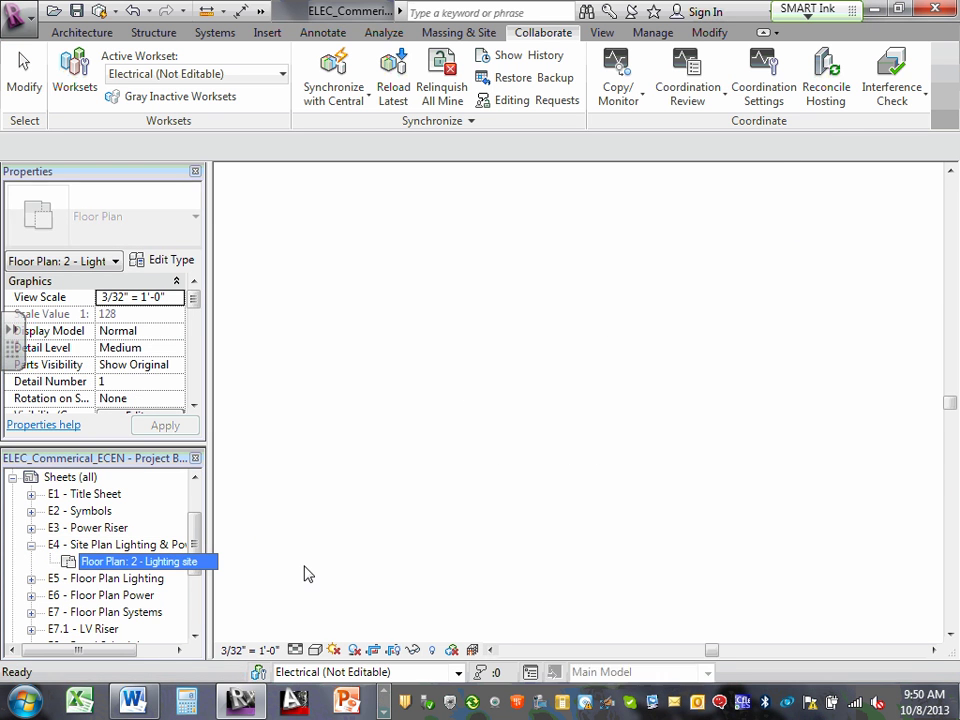
pyautogui.scroll(1, 617, 190)
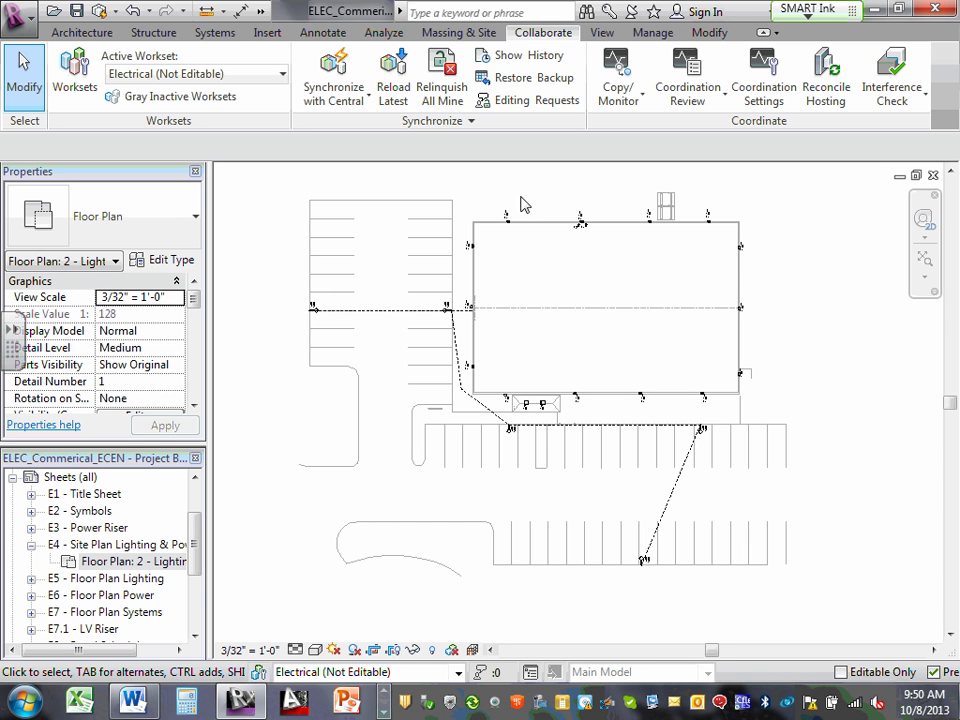
pyautogui.doubleClick(125, 545)
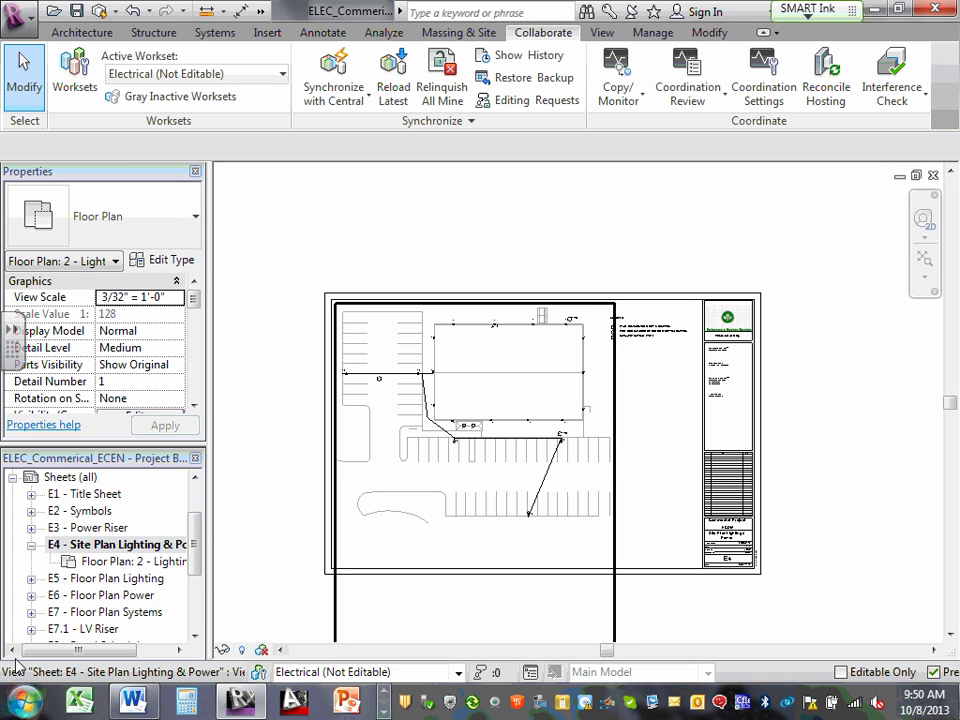
pyautogui.click(32, 545)
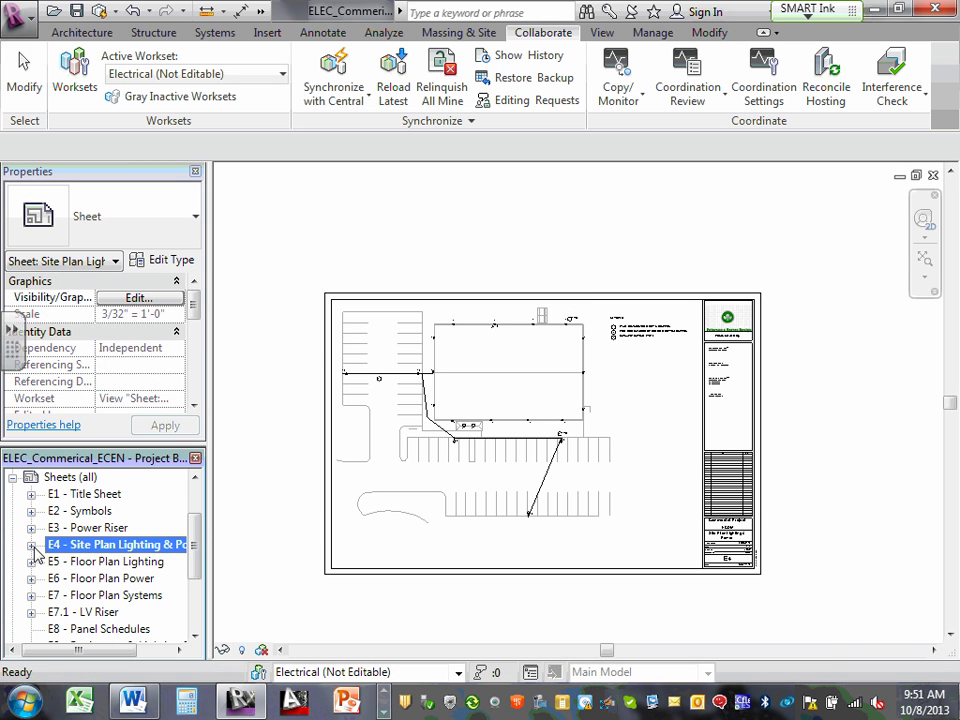
# Open the sheet E5 - Floor Plan Lighting and examine the fixture and switch tags in ELEC./MECH. room 116 and the adjoining toilets and corridor
pyautogui.doubleClick(116, 562)
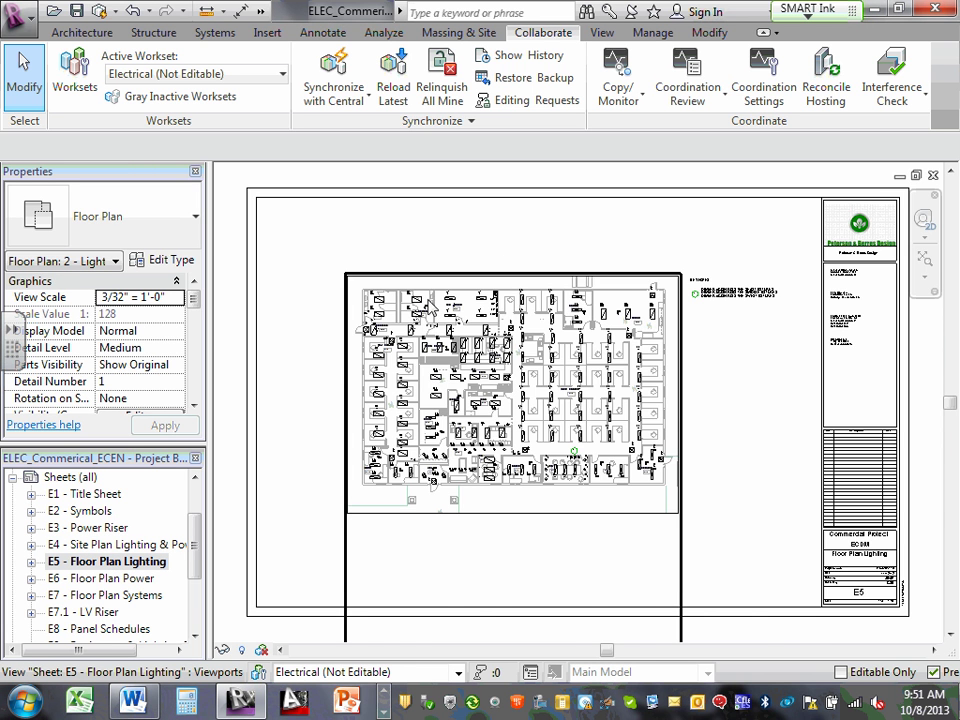
pyautogui.scroll(5, 440, 329)
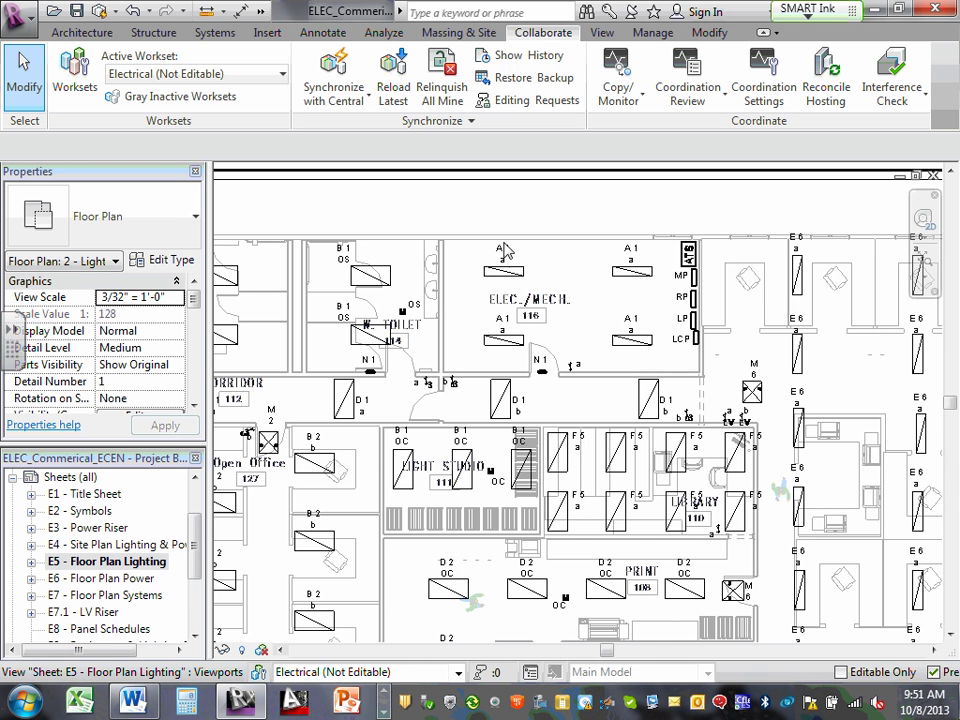
pyautogui.scroll(4, 514, 278)
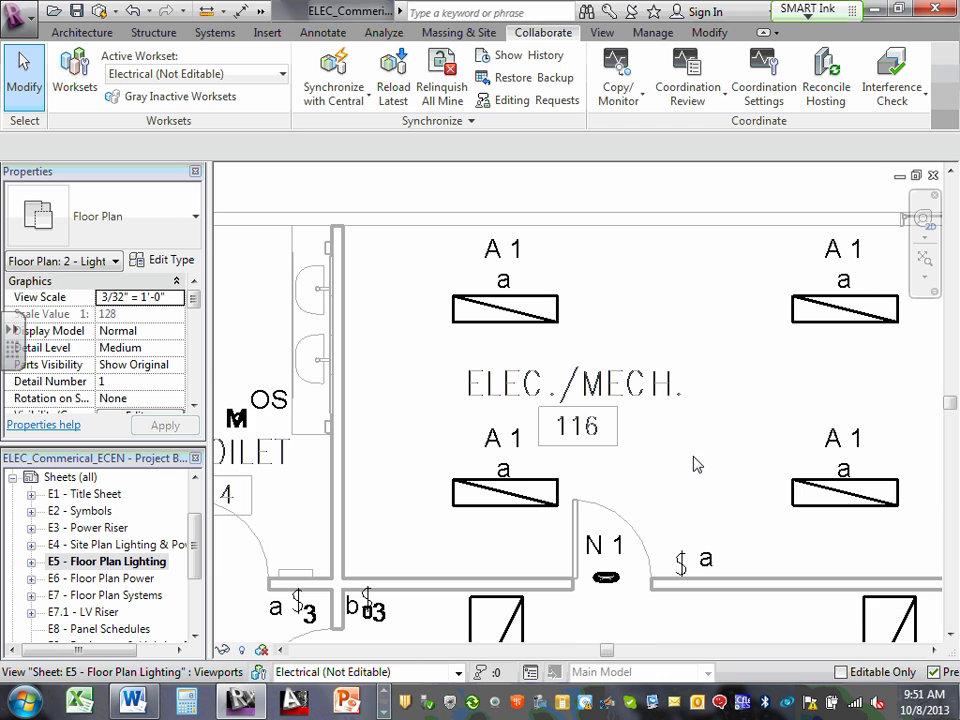
pyautogui.scroll(-3, 690, 458)
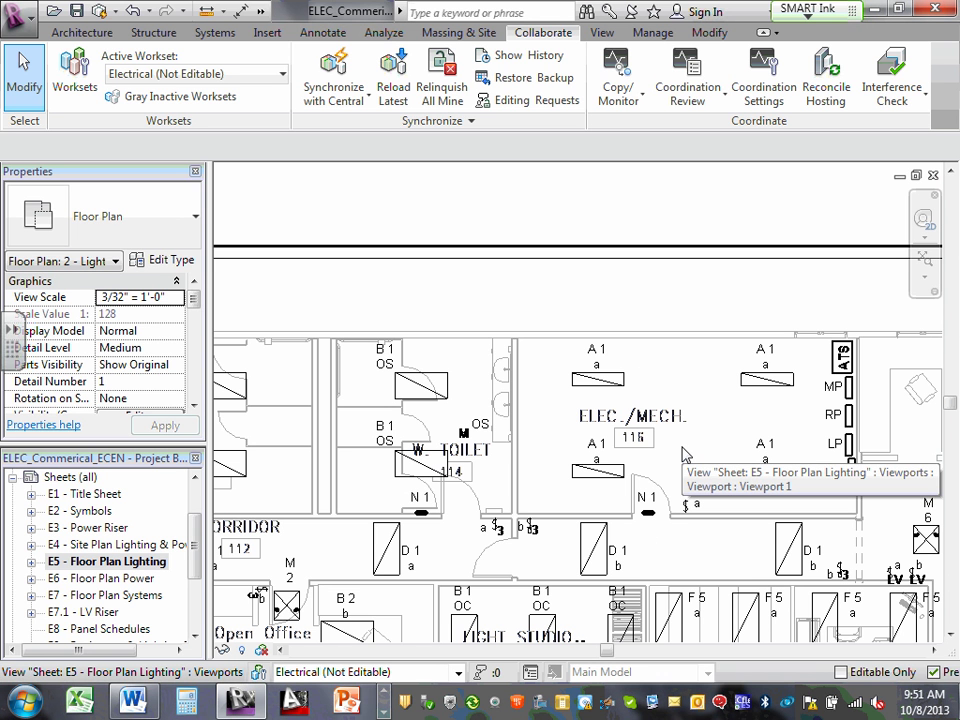
pyautogui.scroll(-2, 671, 446)
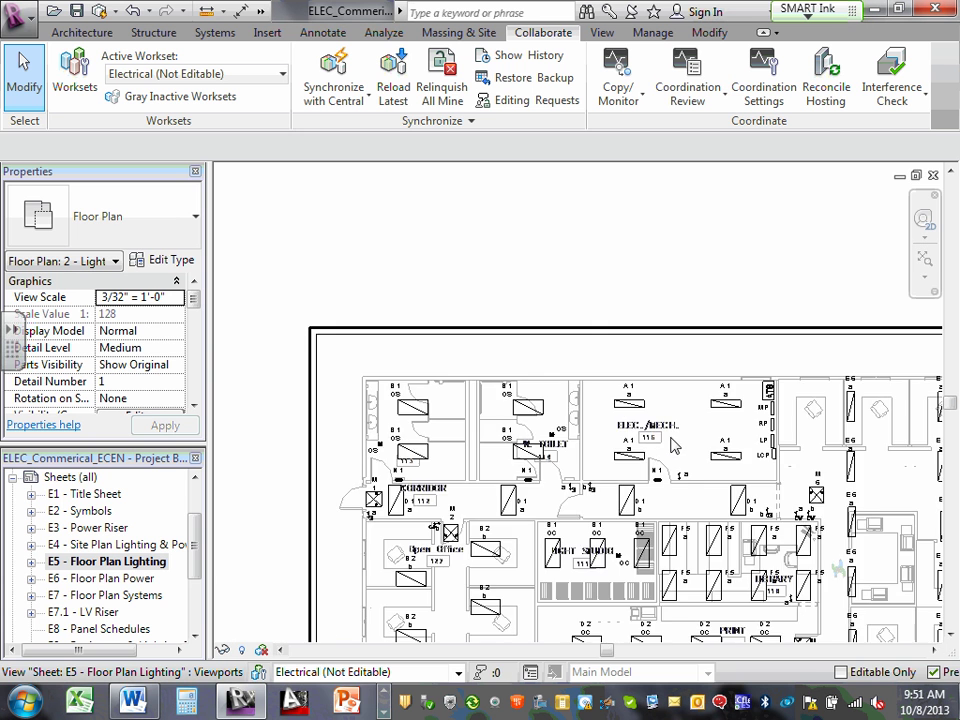
pyautogui.scroll(2, 451, 520)
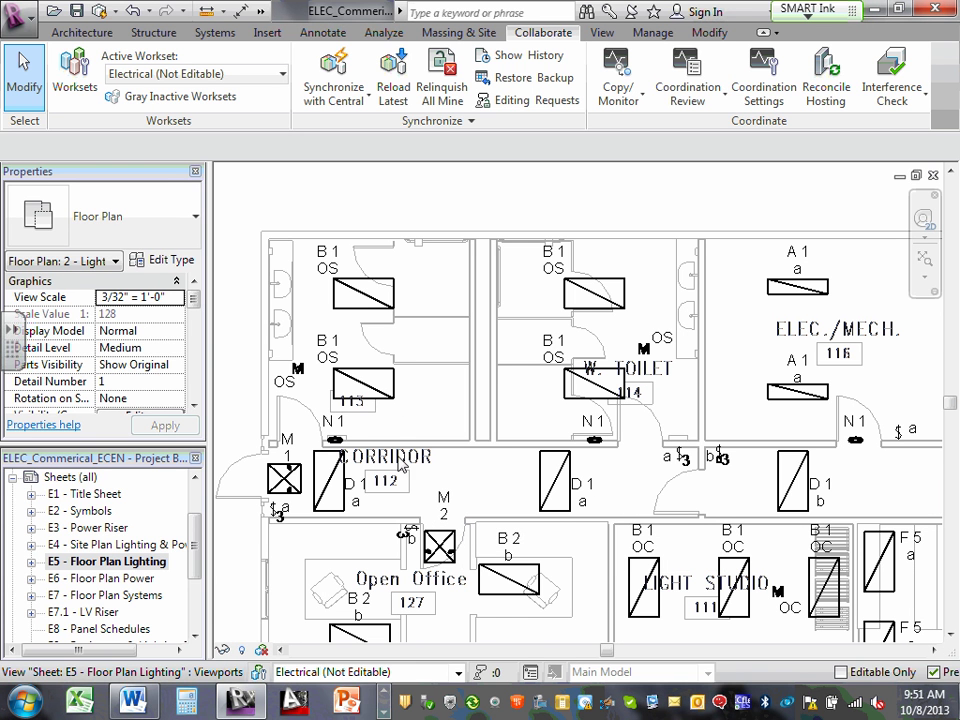
# Open the floor plan view 1 - Lighting placed on sheet E5, examine its fixtures, and collapse the E5 branch
pyautogui.click(31, 562)
pyautogui.doubleClick(120, 578)
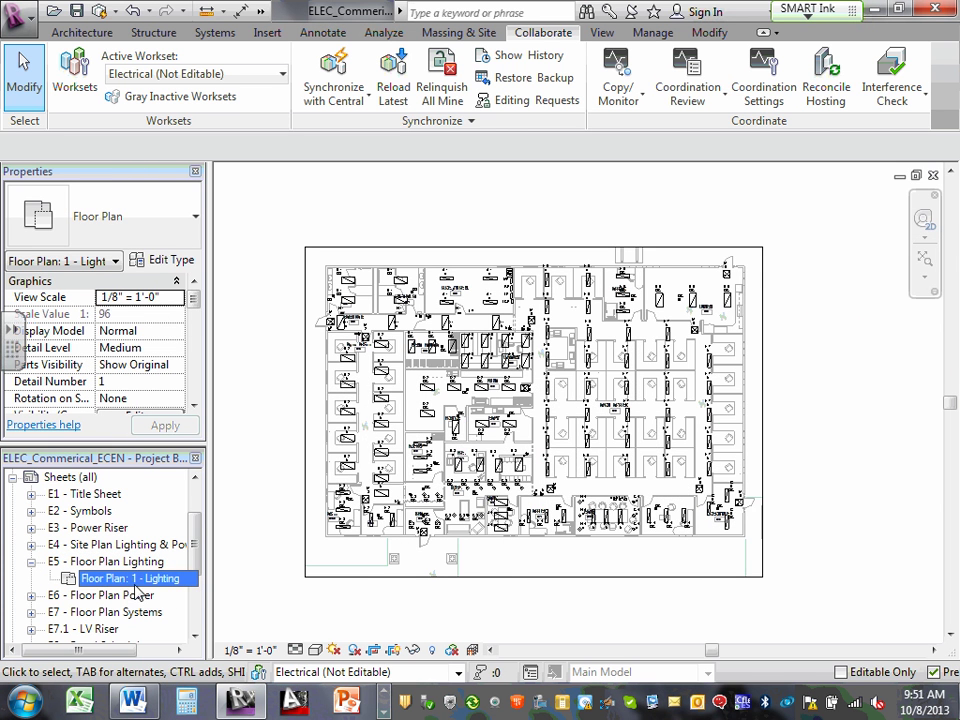
pyautogui.scroll(5, 370, 256)
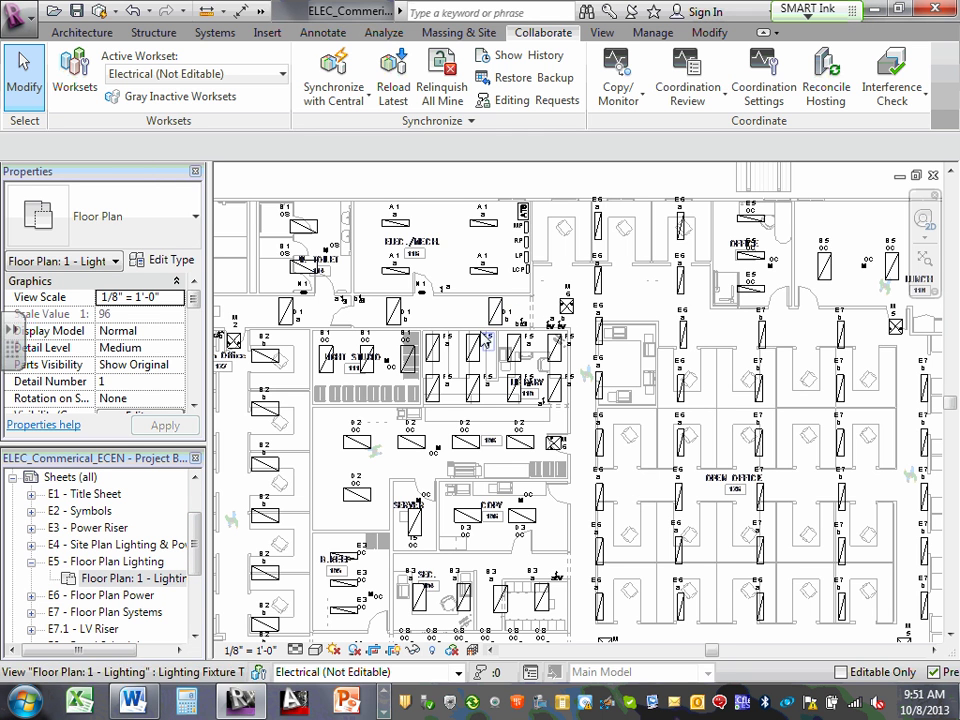
pyautogui.doubleClick(80, 561)
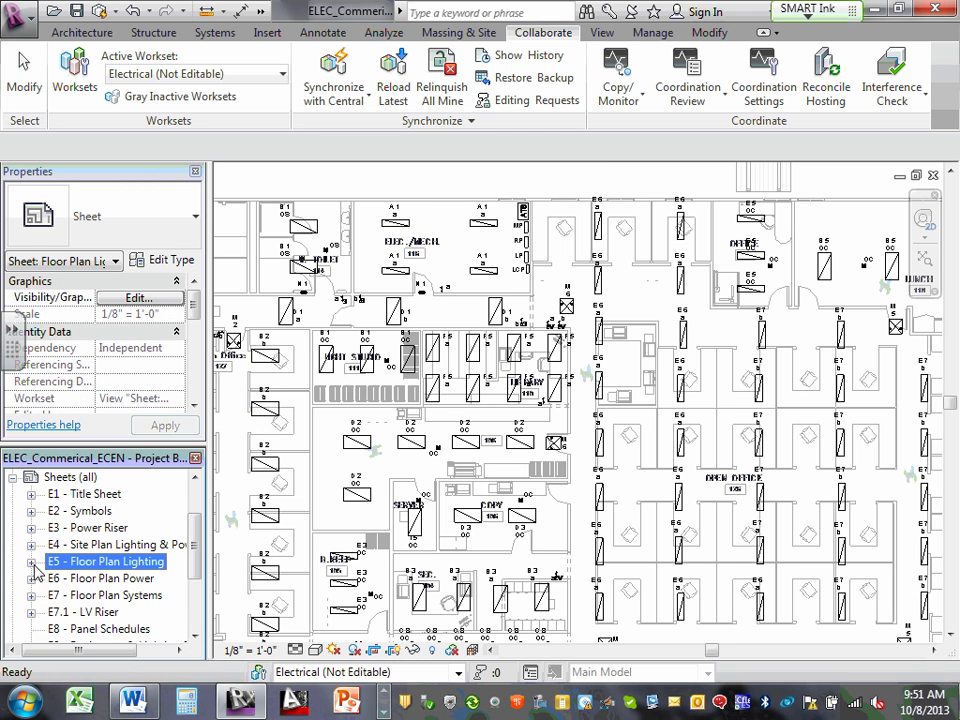
# Open the sheet E6 - Floor Plan Power and examine the RP-circuit junction boxes and receptacles around the library and open office
pyautogui.doubleClick(85, 580)
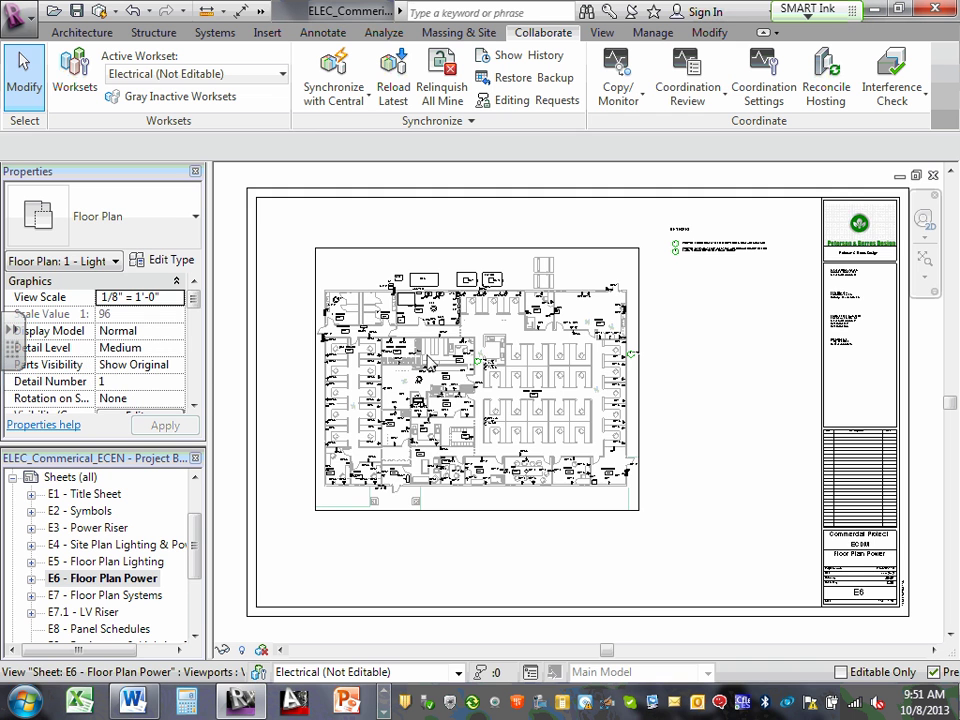
pyautogui.scroll(4, 577, 510)
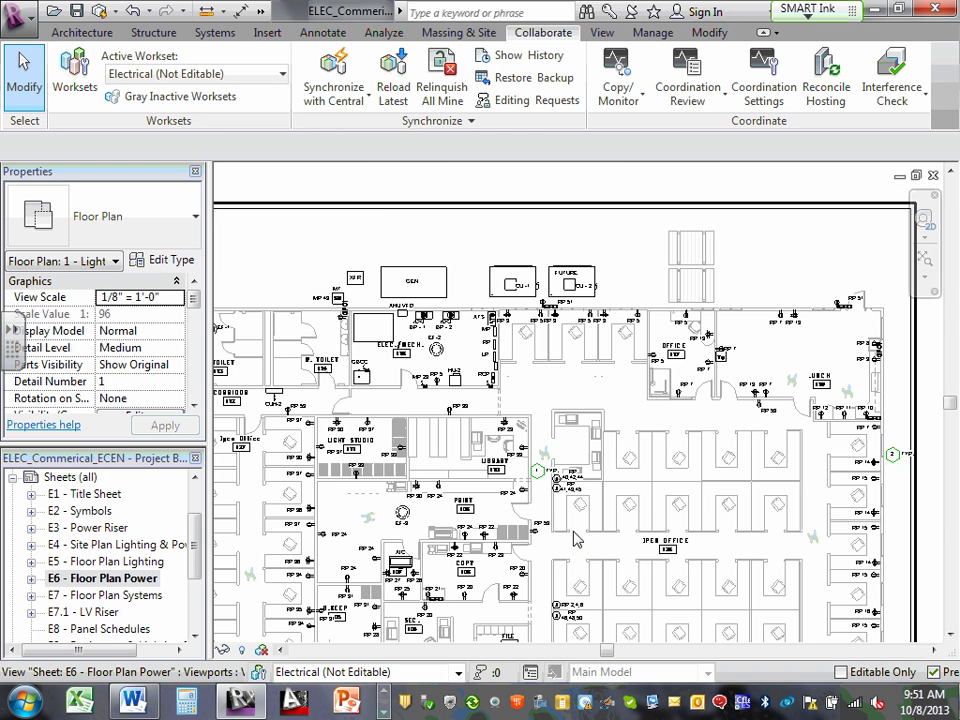
pyautogui.scroll(4, 555, 465)
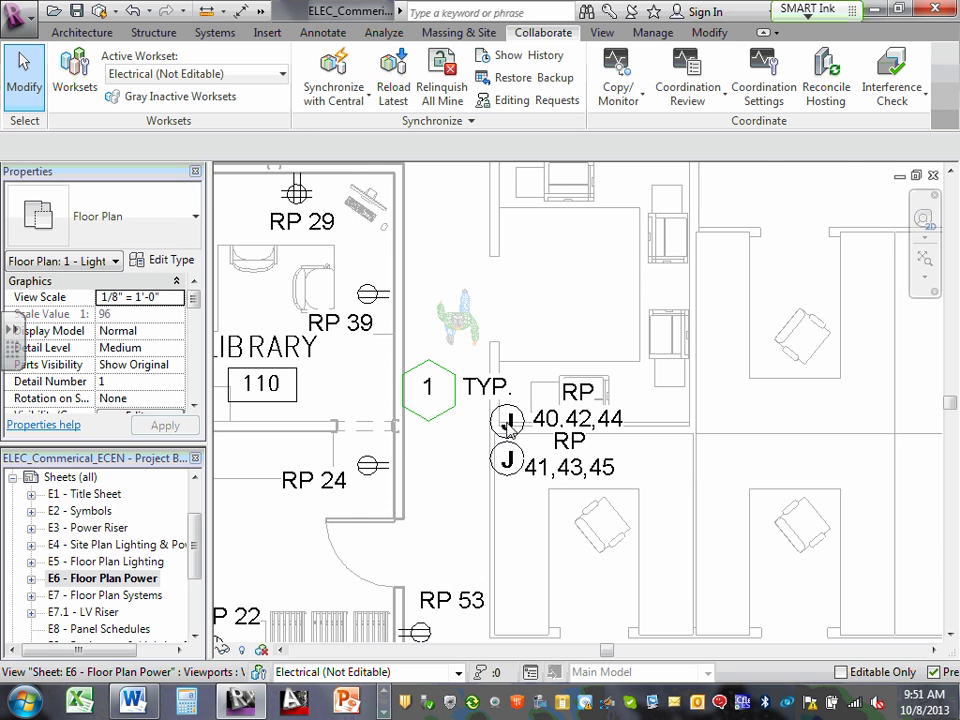
pyautogui.scroll(-3, 507, 425)
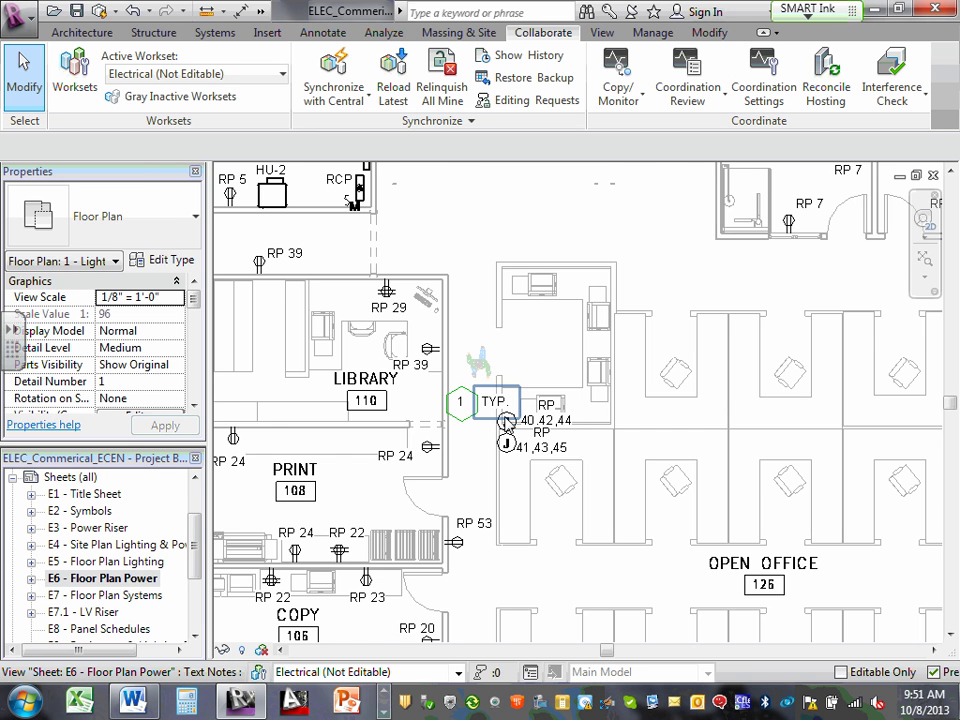
pyautogui.scroll(-2, 507, 421)
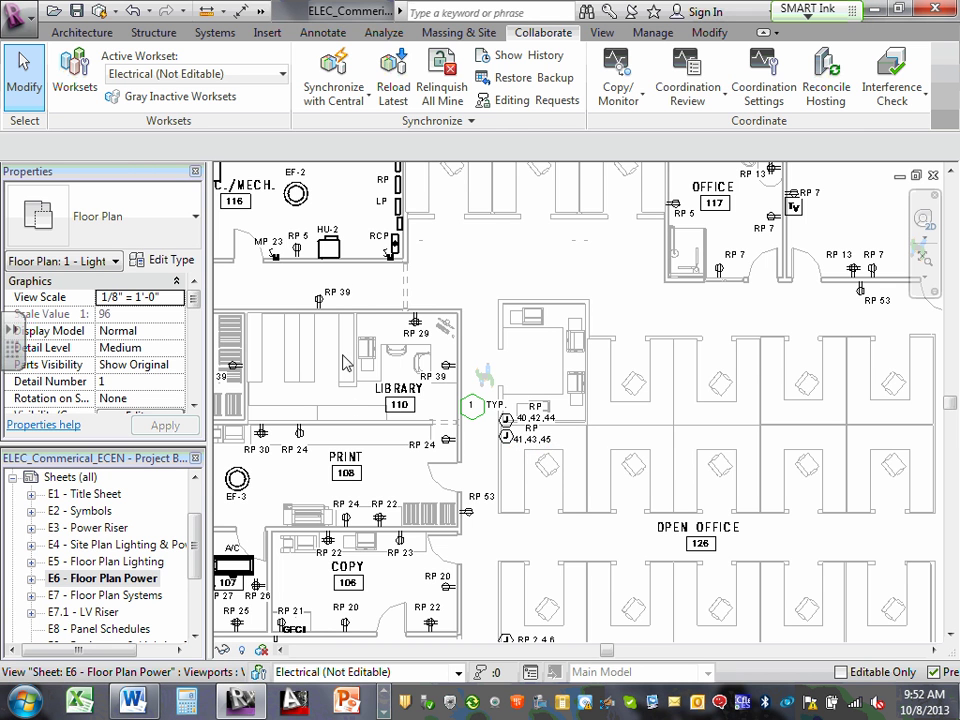
# Examine the RP 39 receptacle in the corridor above library 110 on the power plan, and clear the viewport selection
pyautogui.scroll(2, 327, 293)
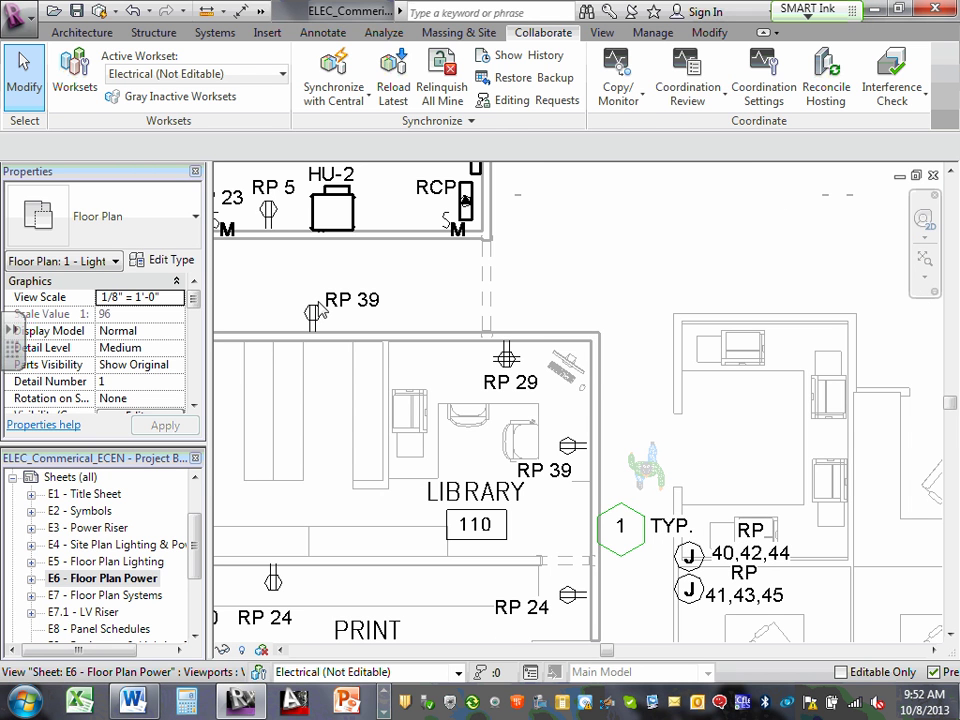
pyautogui.click(315, 316)
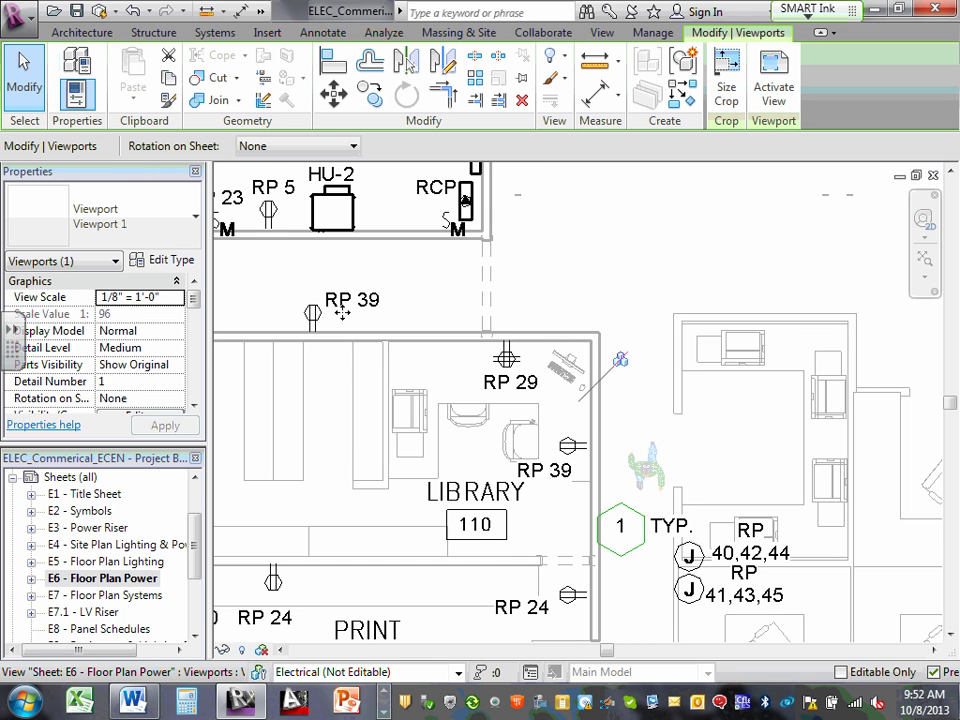
pyautogui.scroll(1, 345, 313)
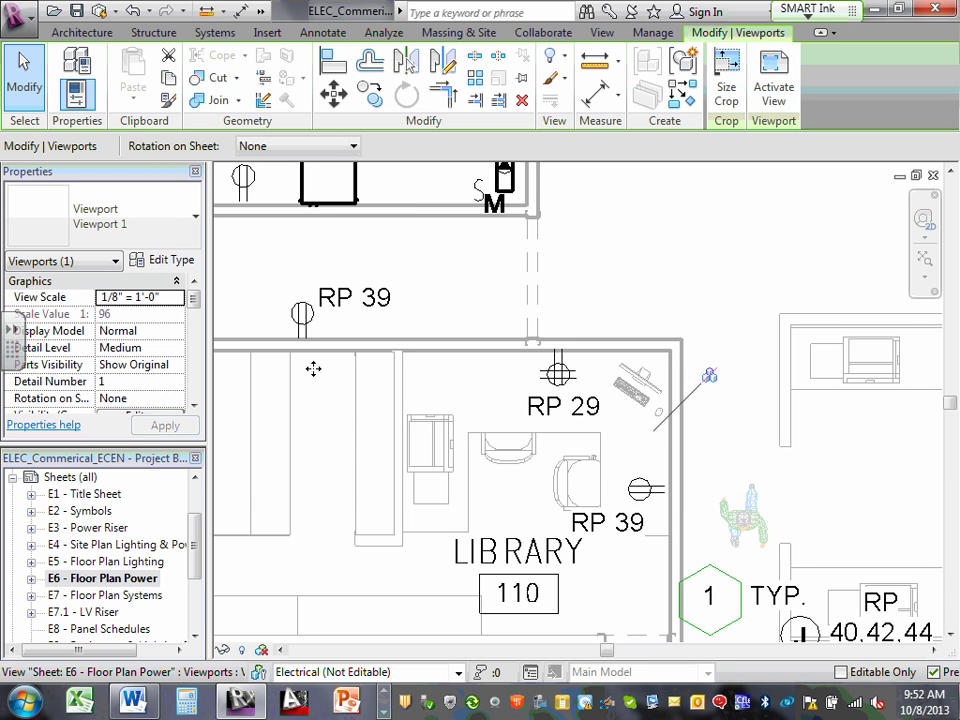
pyautogui.scroll(-5, 311, 369)
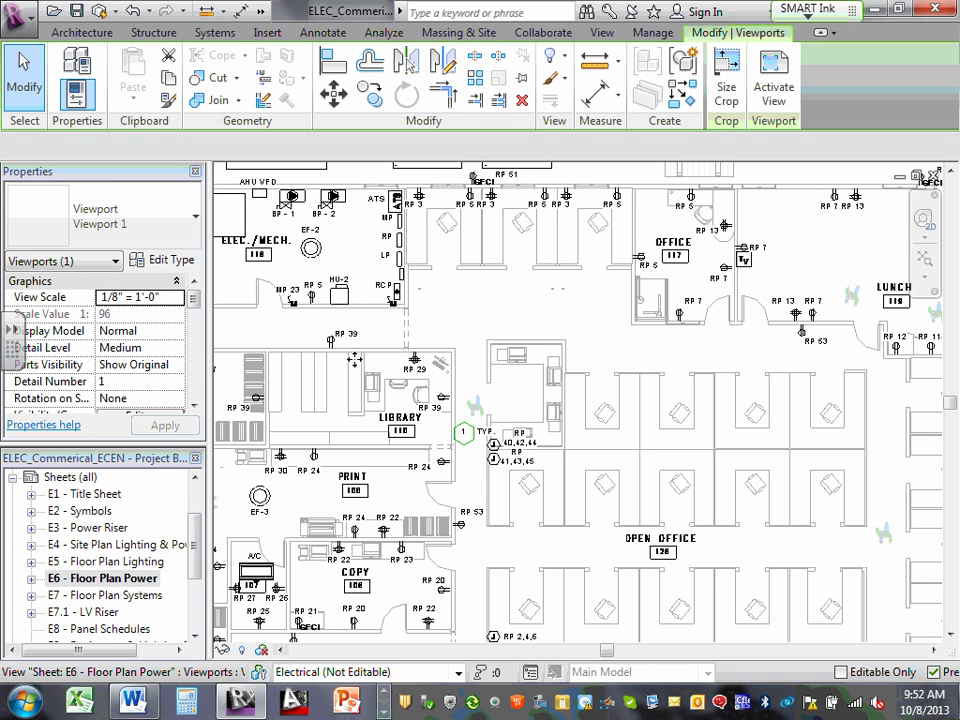
pyautogui.press('Escape')
pyautogui.scroll(-3, 420, 359)
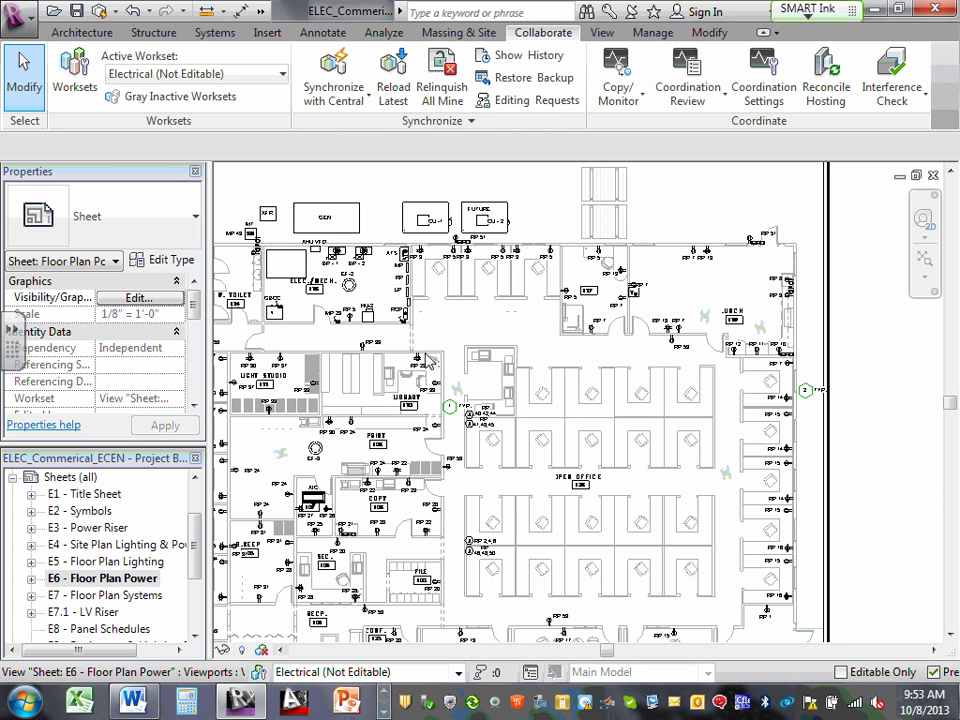
# Open the sheet E7 - Floor Plan Systems and examine the fire alarm and security devices in ELEC./MECH. room 116 and the adjoining toilets
pyautogui.doubleClick(103, 597)
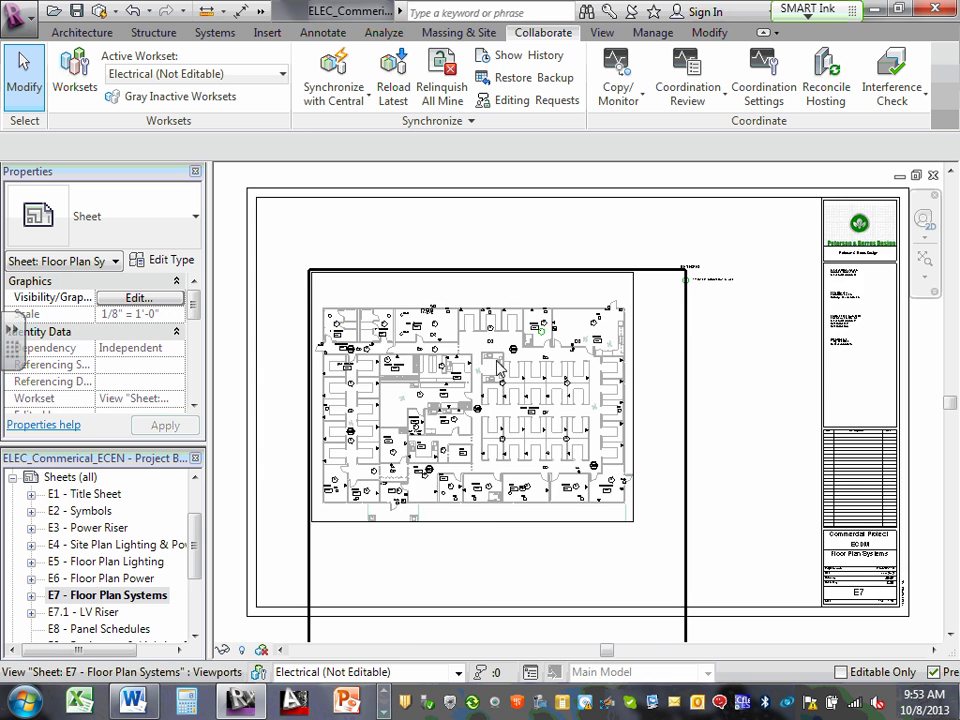
pyautogui.scroll(2, 418, 314)
pyautogui.scroll(4, 418, 314)
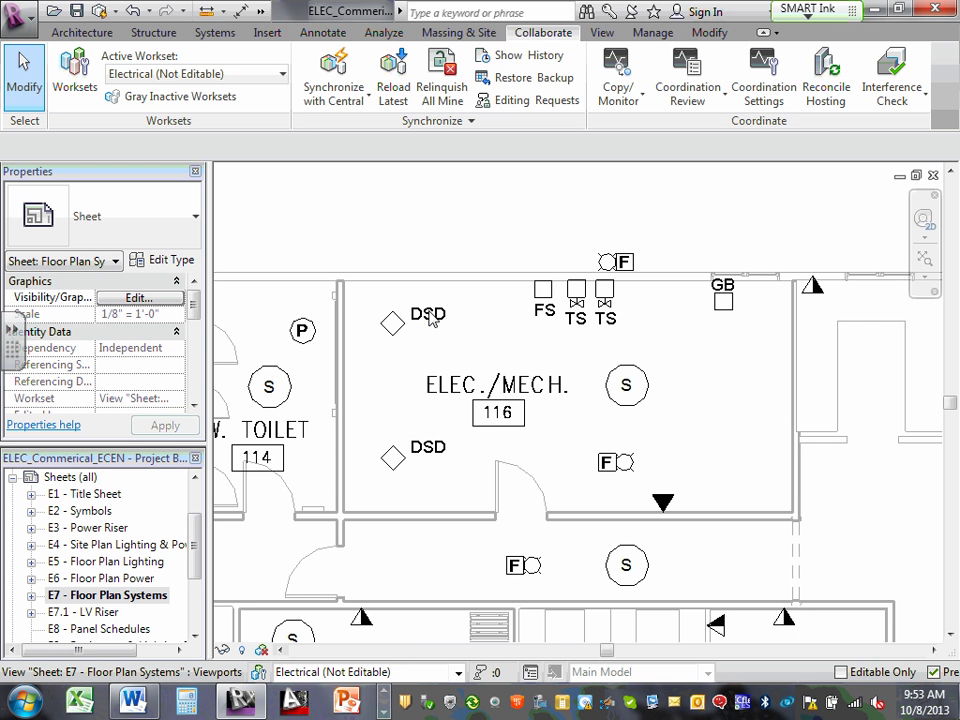
pyautogui.scroll(2, 608, 306)
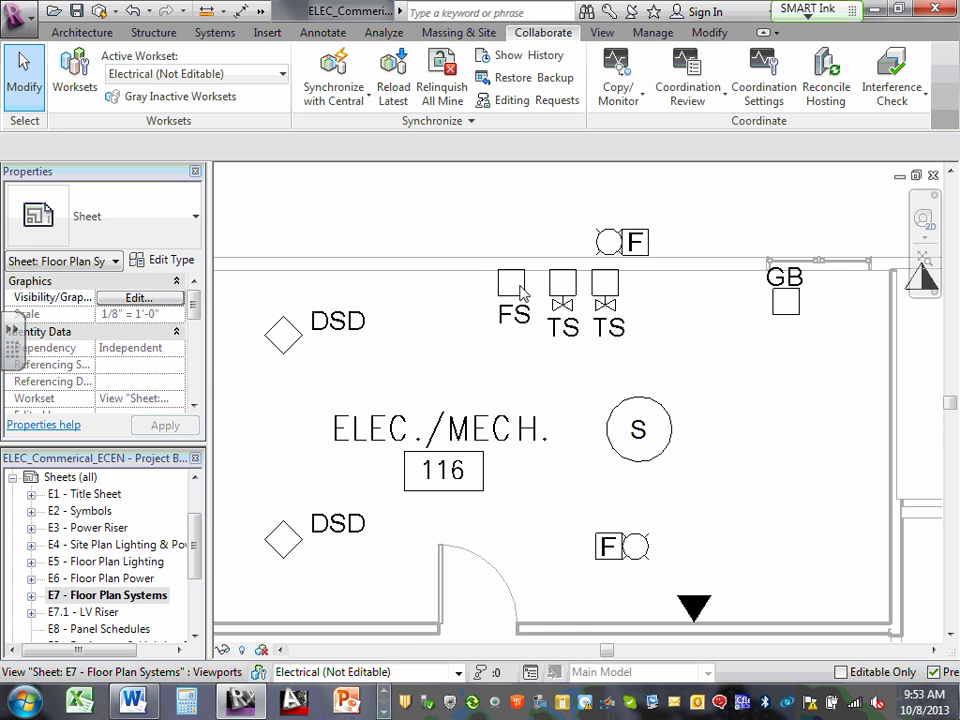
pyautogui.scroll(-2, 542, 305)
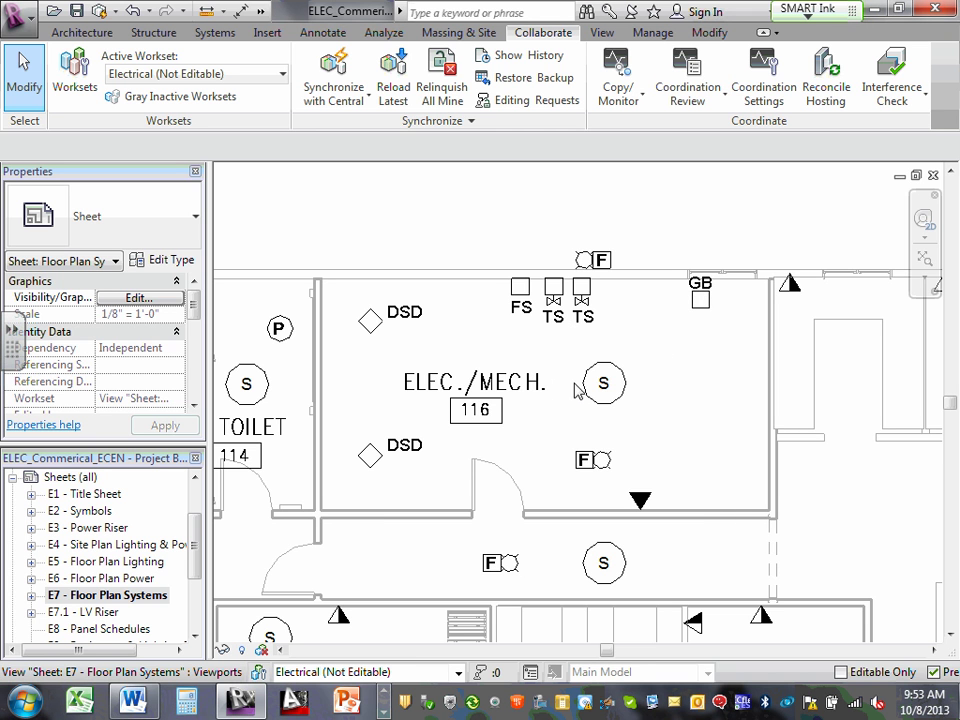
pyautogui.scroll(-2, 439, 437)
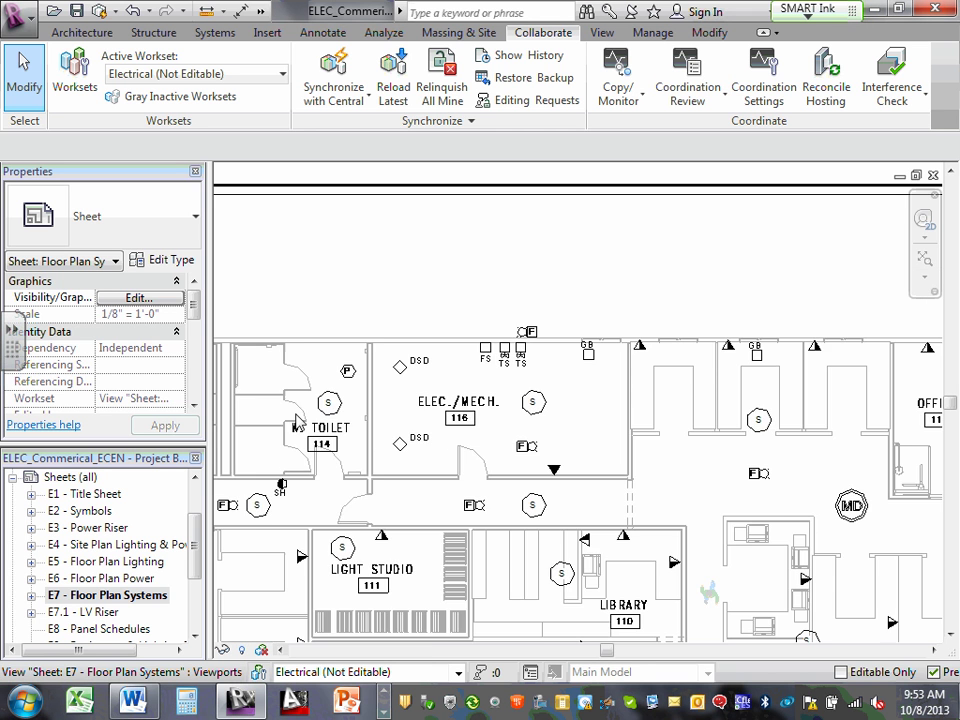
pyautogui.scroll(2, 315, 403)
pyautogui.scroll(-2, 322, 258)
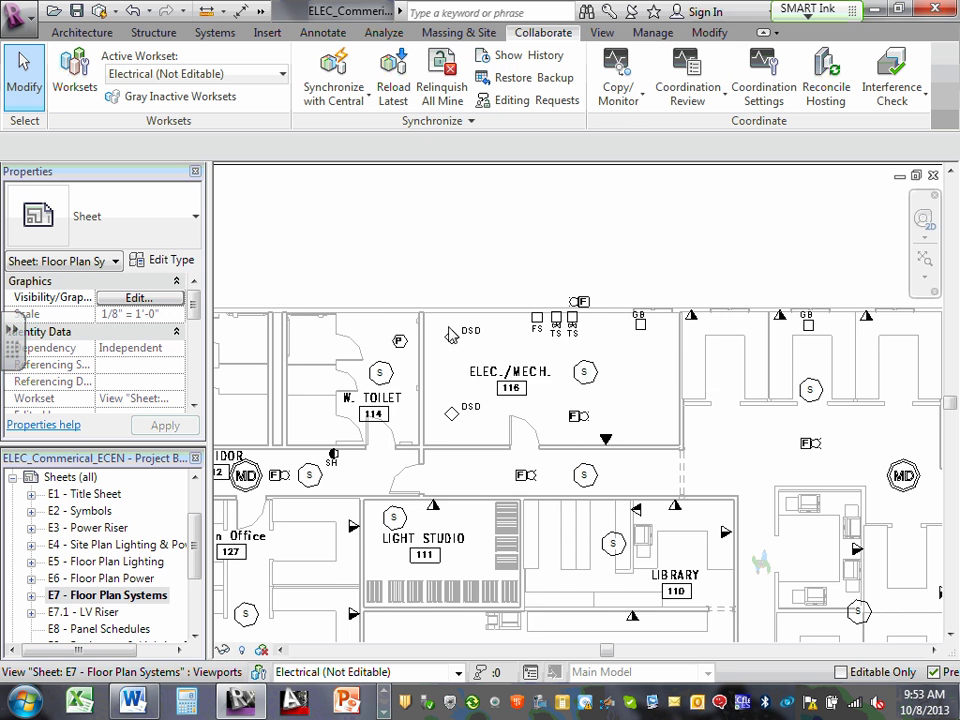
pyautogui.scroll(-2, 340, 251)
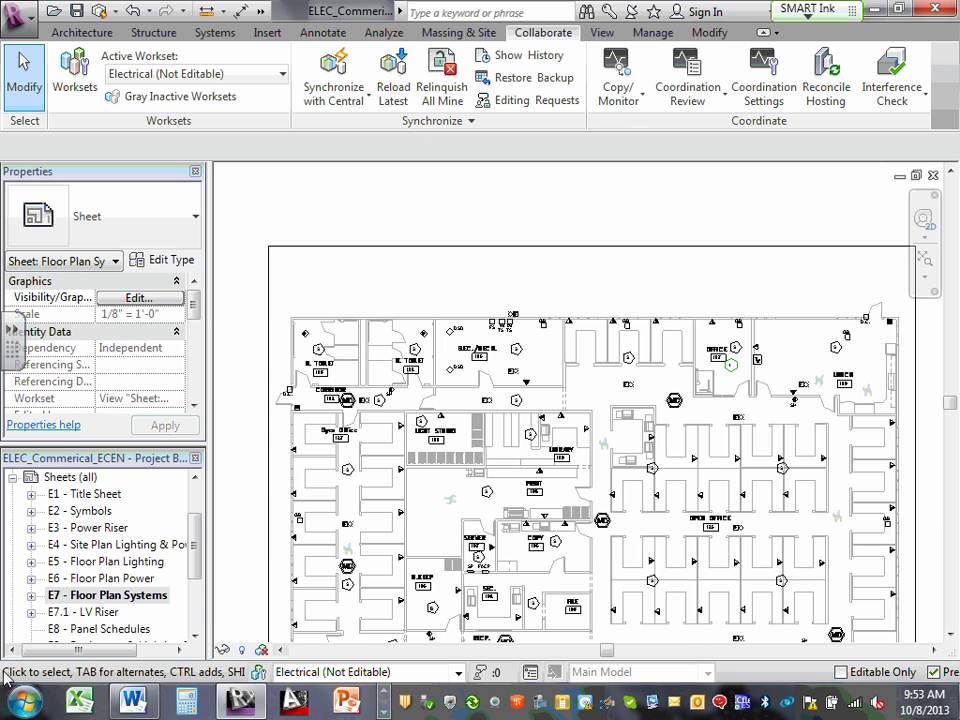
# Open the floor plan view 2 - Floor LV placed on sheet E7 and collapse the E7 branch
pyautogui.doubleClick(40, 598)
pyautogui.doubleClick(104, 614)
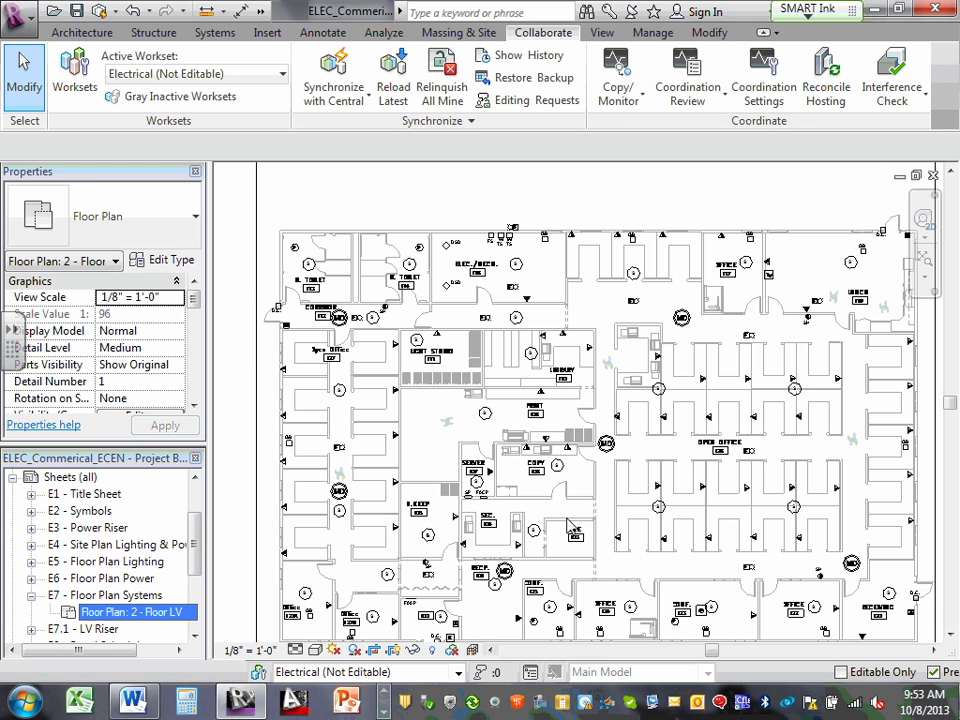
pyautogui.click(31, 596)
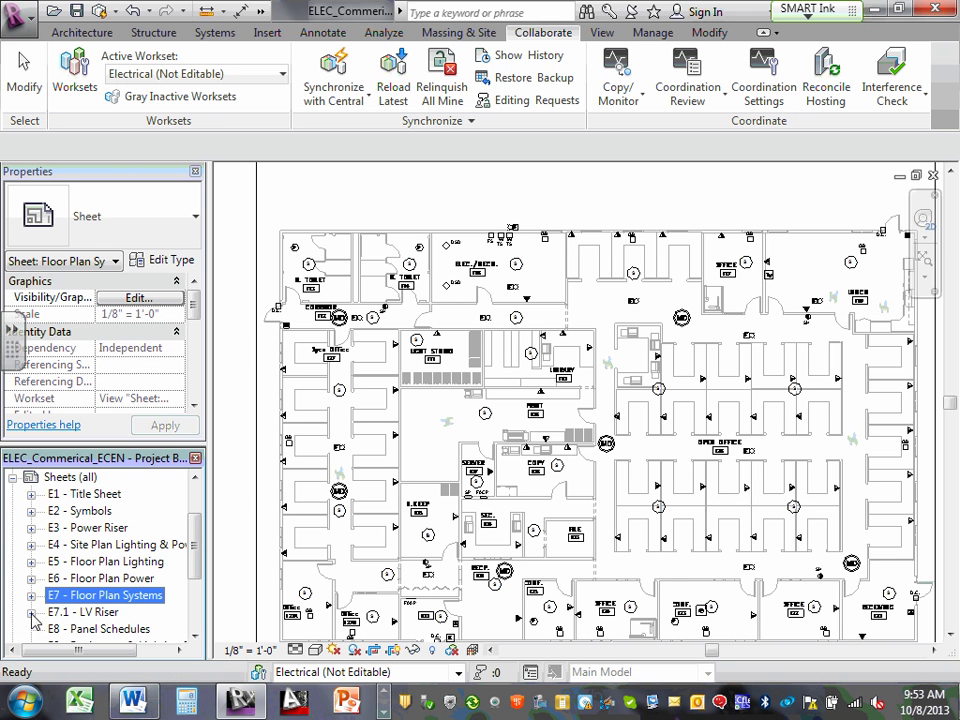
# Open the sheet E7.1 - LV Riser and the drafting view LV Riser1 placed on it
pyautogui.scroll(-1, 197, 565)
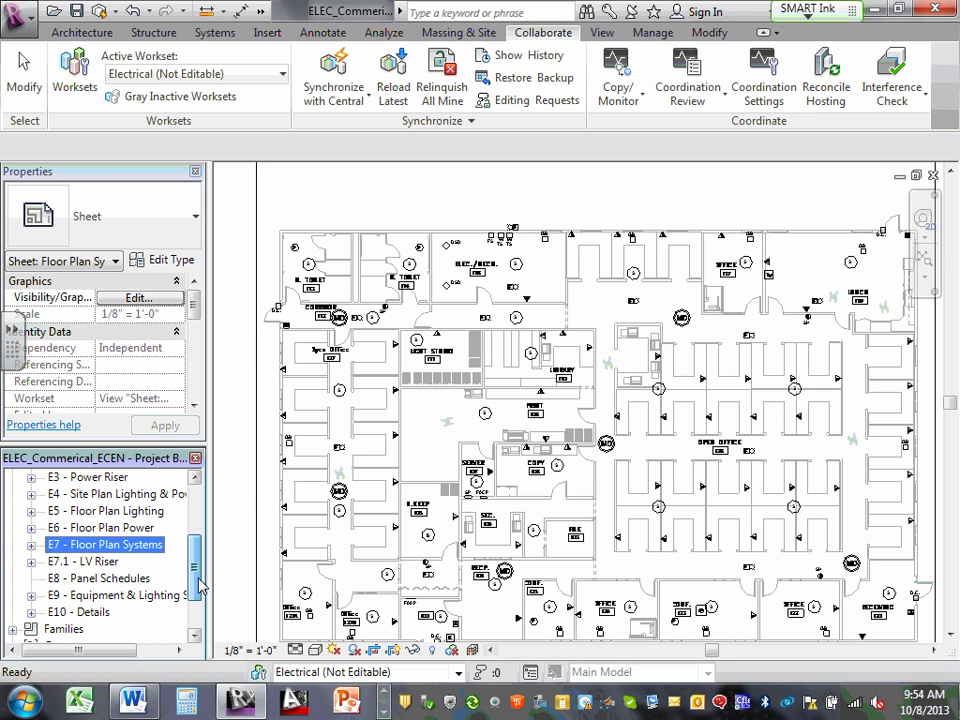
pyautogui.click(32, 560)
pyautogui.doubleClick(85, 562)
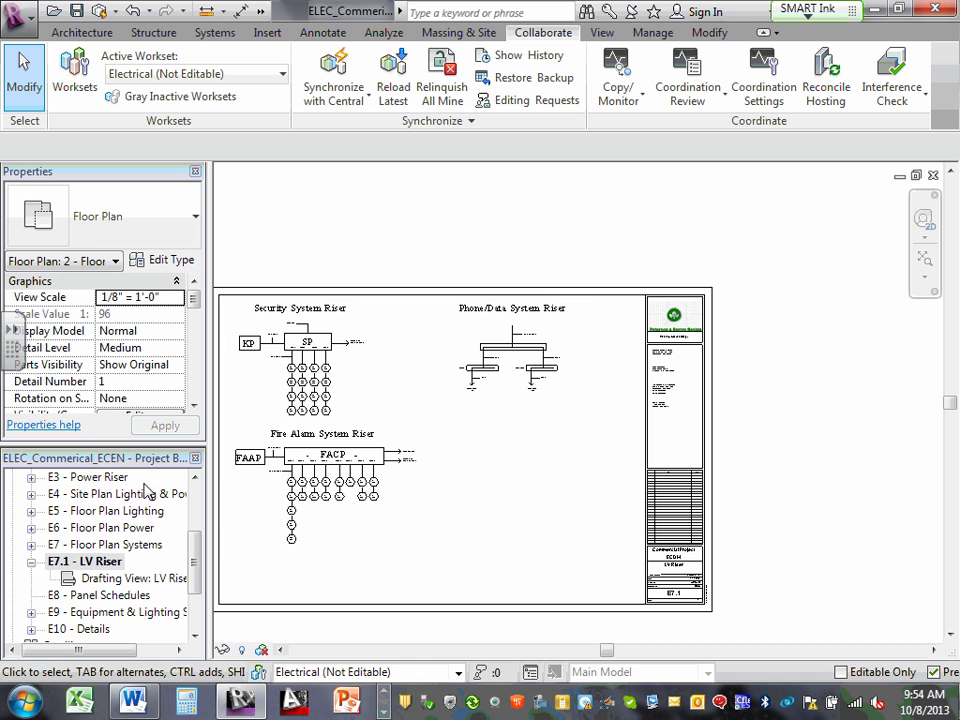
pyautogui.doubleClick(130, 580)
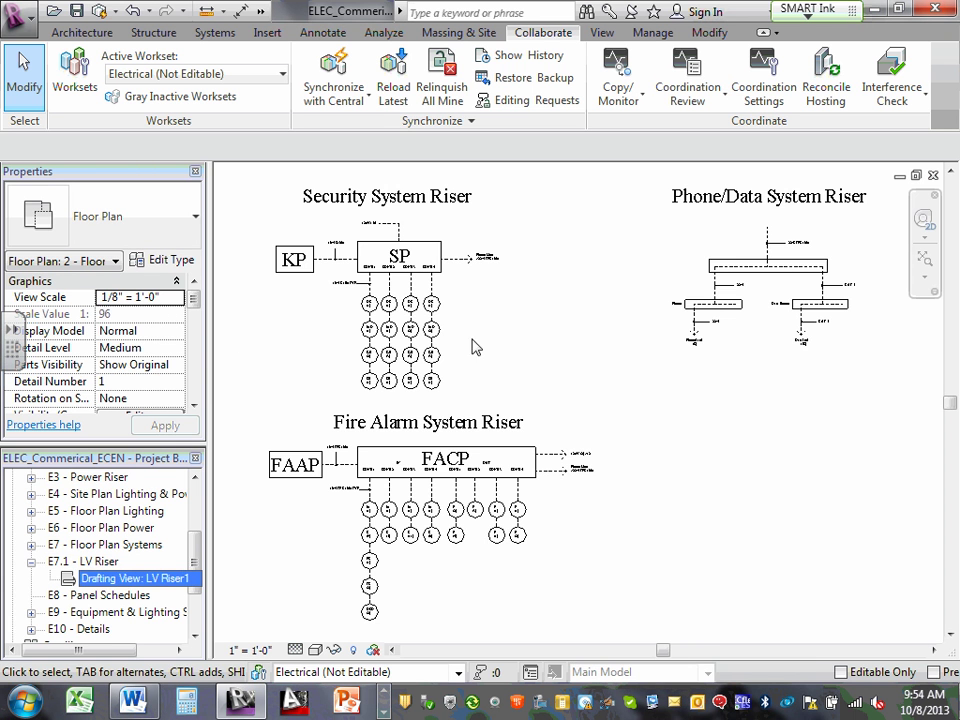
# Examine the zone device symbols of the Security System Riser, selecting the zone 4 DC text note and clearing the selection
pyautogui.scroll(5, 434, 315)
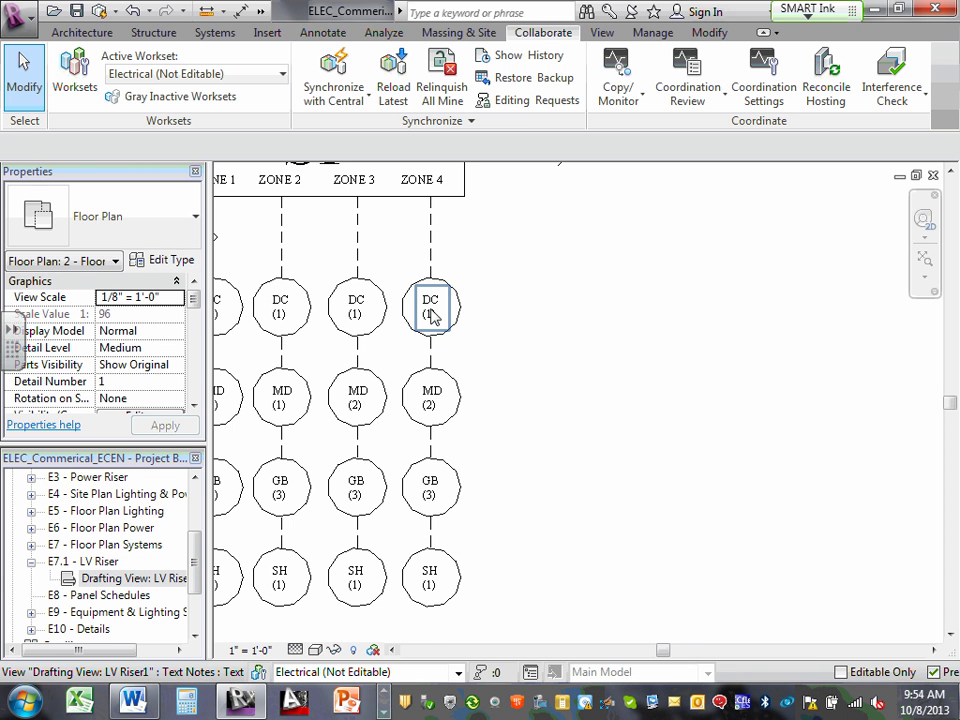
pyautogui.click(434, 315)
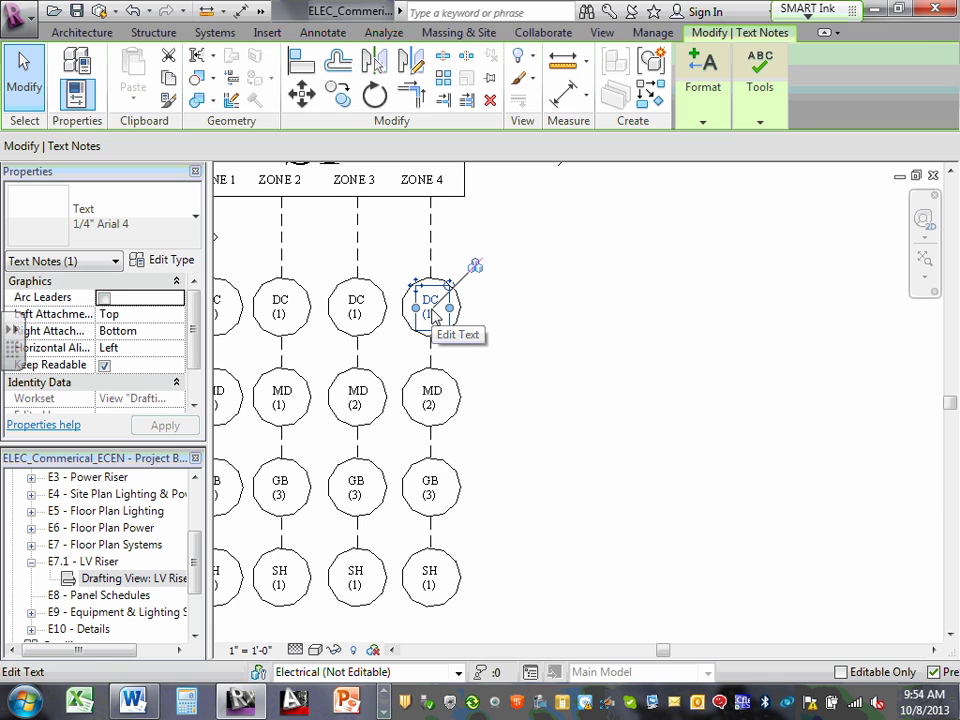
pyautogui.click(553, 364)
pyautogui.scroll(-3, 553, 364)
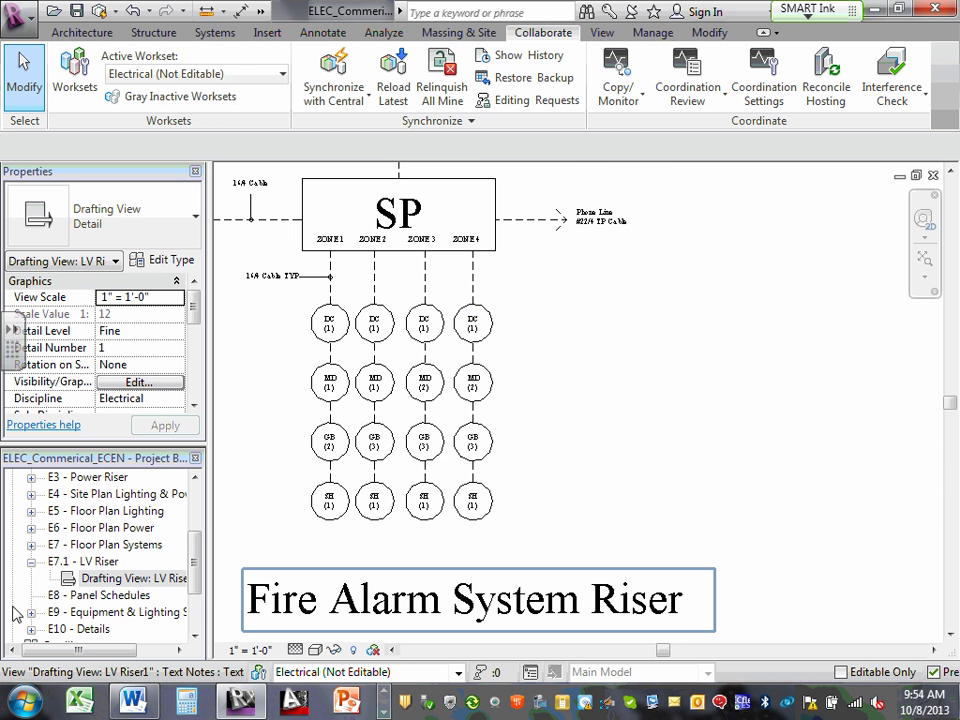
# Open the sheet E8 - Panel Schedules and examine the circuits and phase loads in the Branch Panel LP schedule
pyautogui.doubleClick(90, 596)
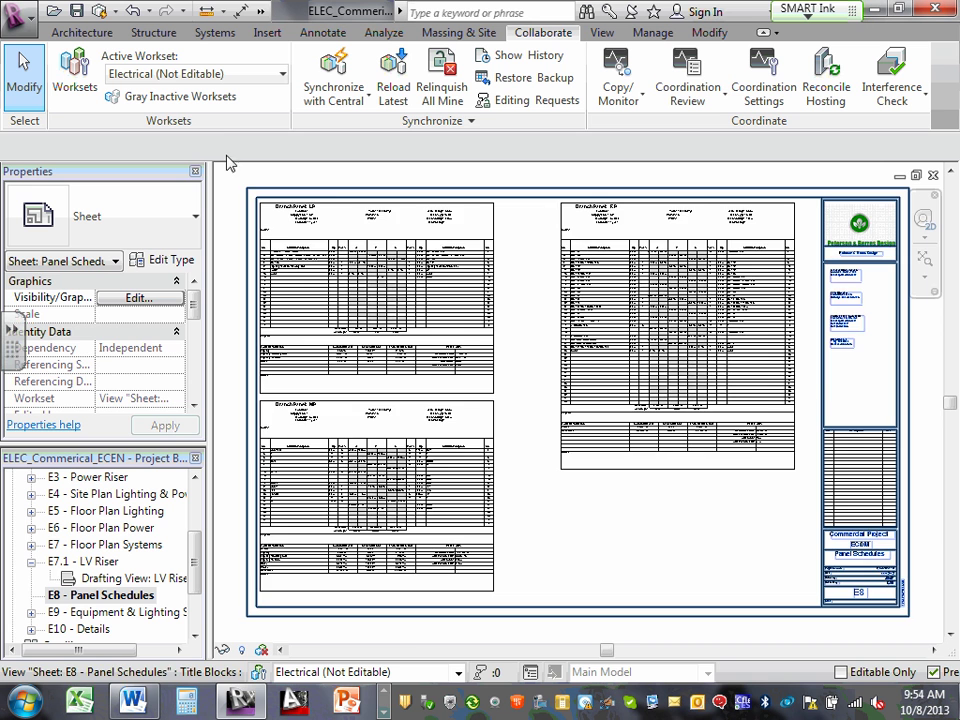
pyautogui.scroll(2, 229, 159)
pyautogui.scroll(5, 358, 302)
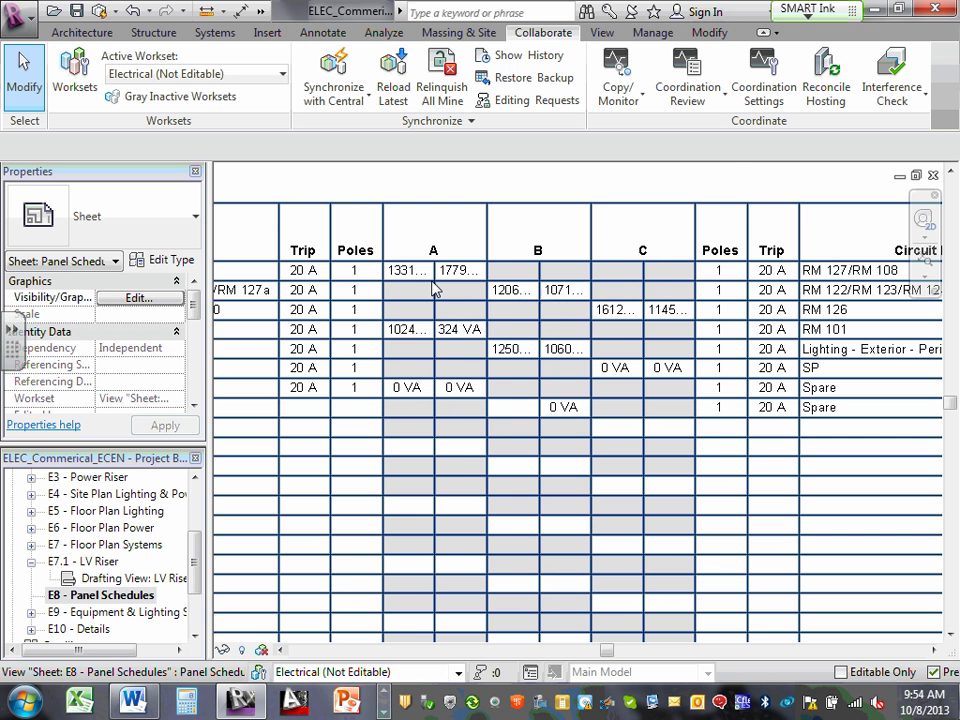
pyautogui.scroll(-6, 432, 287)
pyautogui.scroll(1, 425, 280)
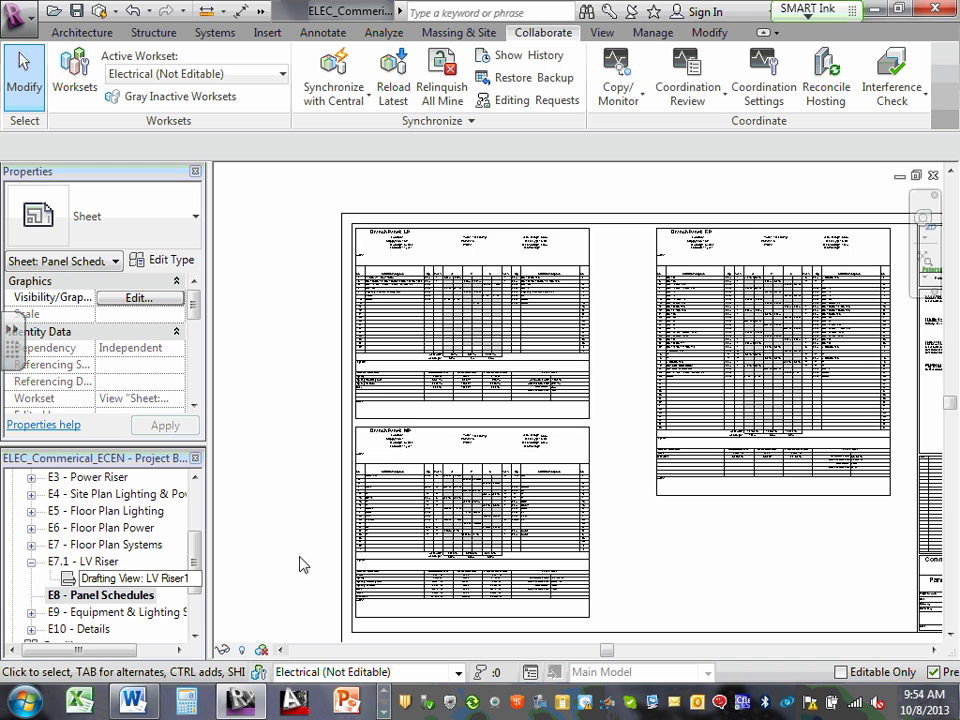
# Examine the circuit descriptions and loads in the Branch Panel RP schedule on sheet E8
pyautogui.click(92, 595)
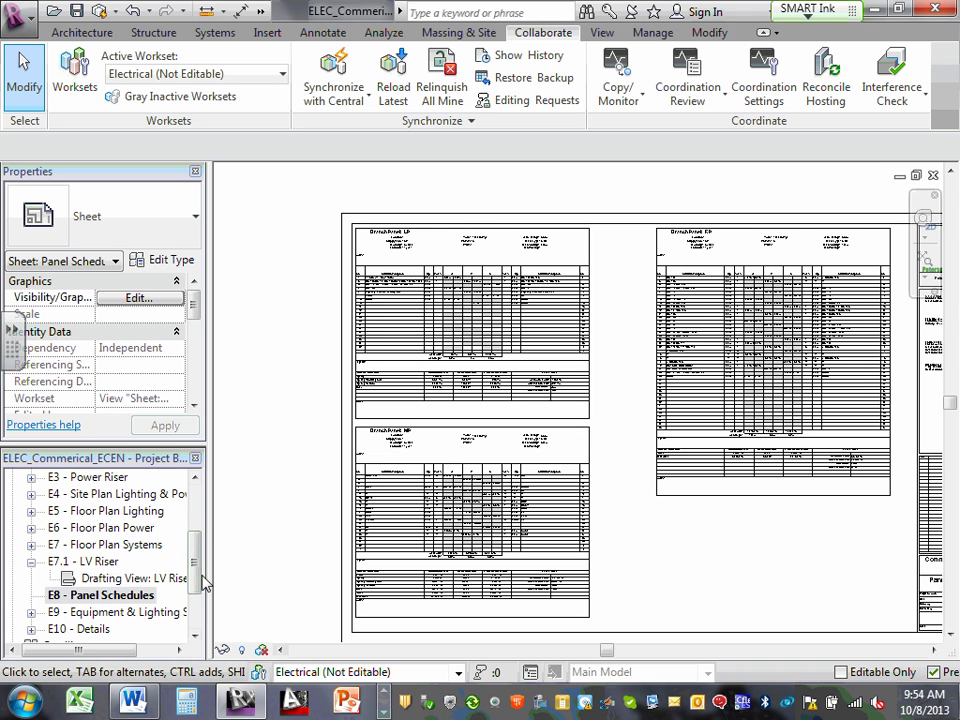
pyautogui.scroll(-1, 150, 560)
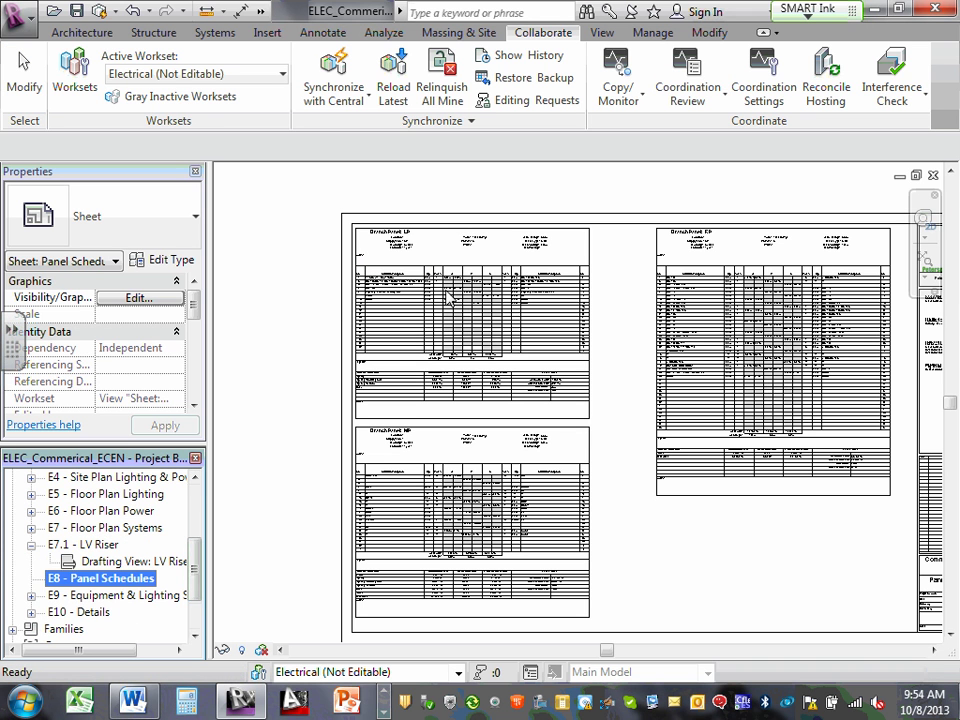
pyautogui.scroll(3, 450, 295)
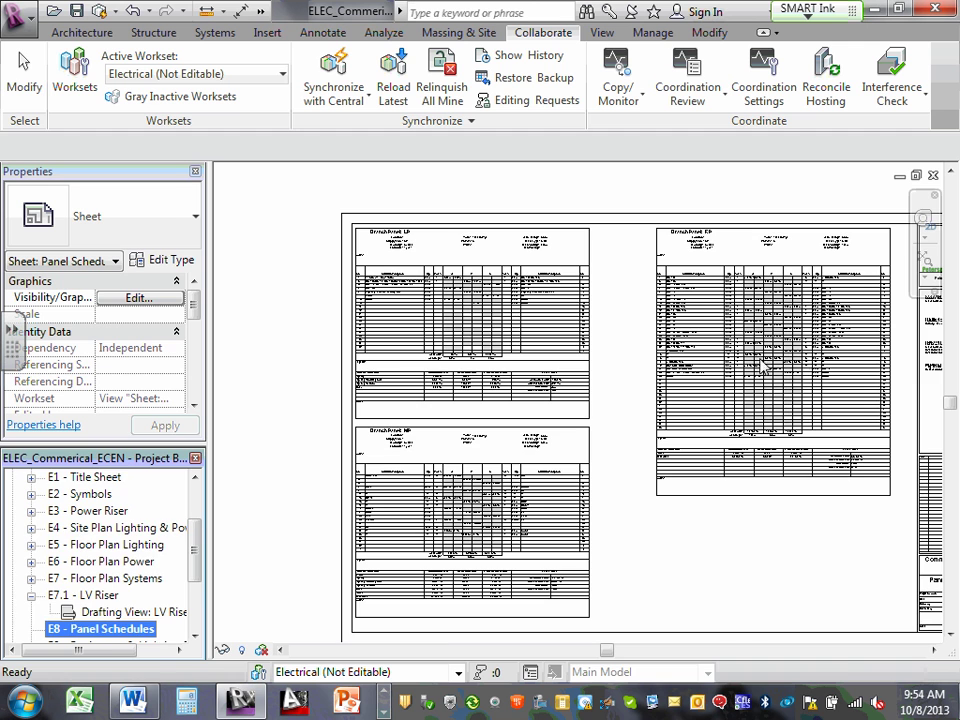
pyautogui.scroll(2, 770, 450)
pyautogui.scroll(3, 731, 277)
pyautogui.scroll(2, 731, 277)
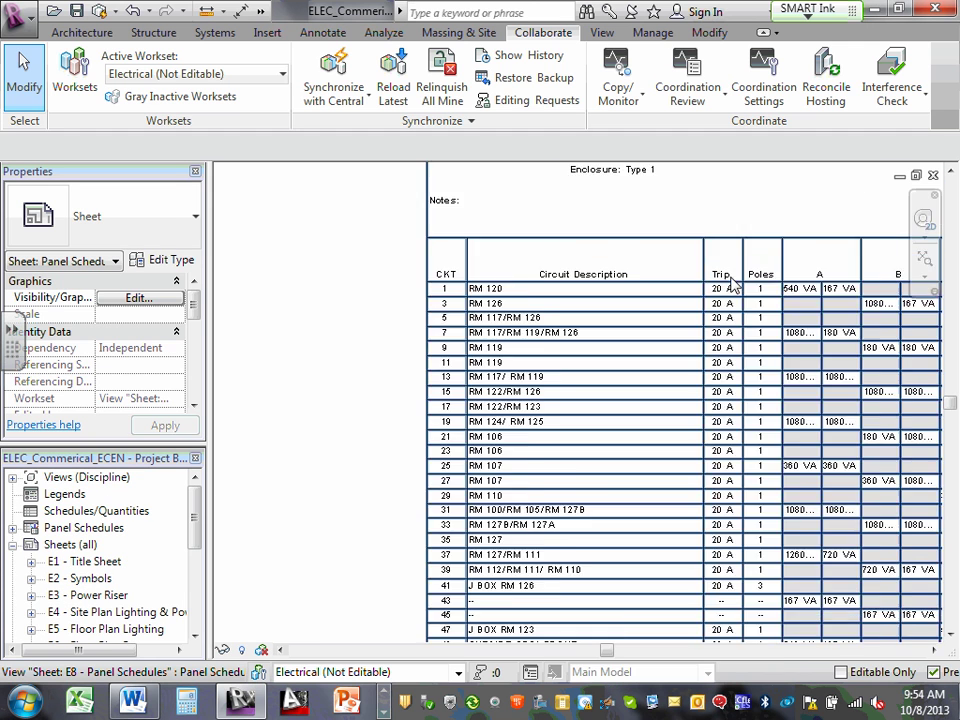
# Try to move the Branch Panel MP schedule toward the RP schedule on sheet E8, and cancel the edit
pyautogui.scroll(-5, 731, 277)
pyautogui.click(472, 530)
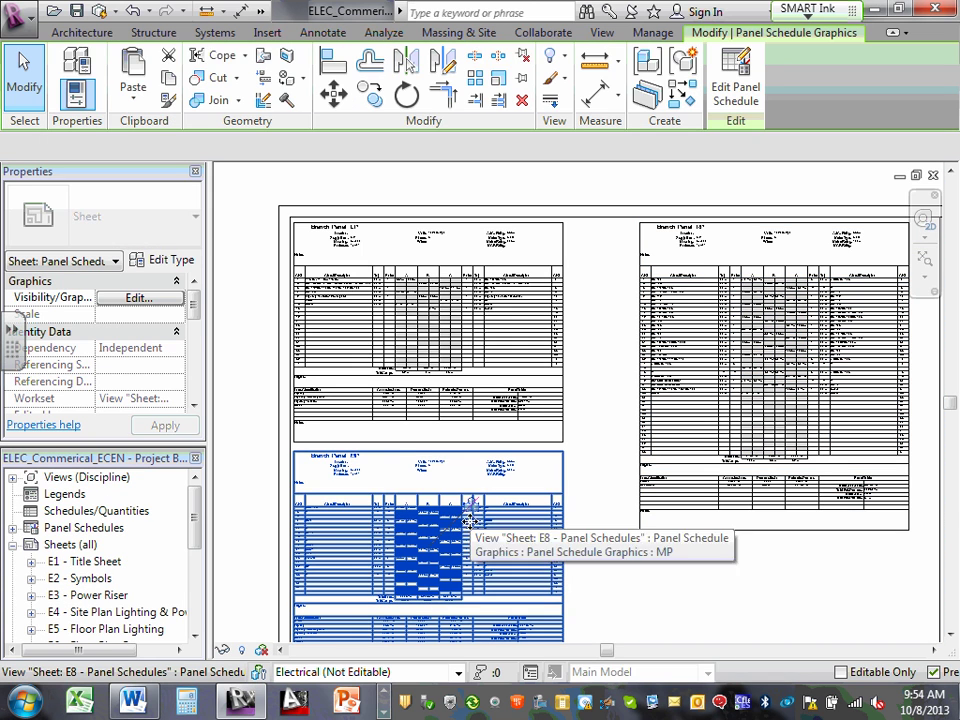
pyautogui.moveTo(499, 527); pyautogui.dragTo(575, 490)
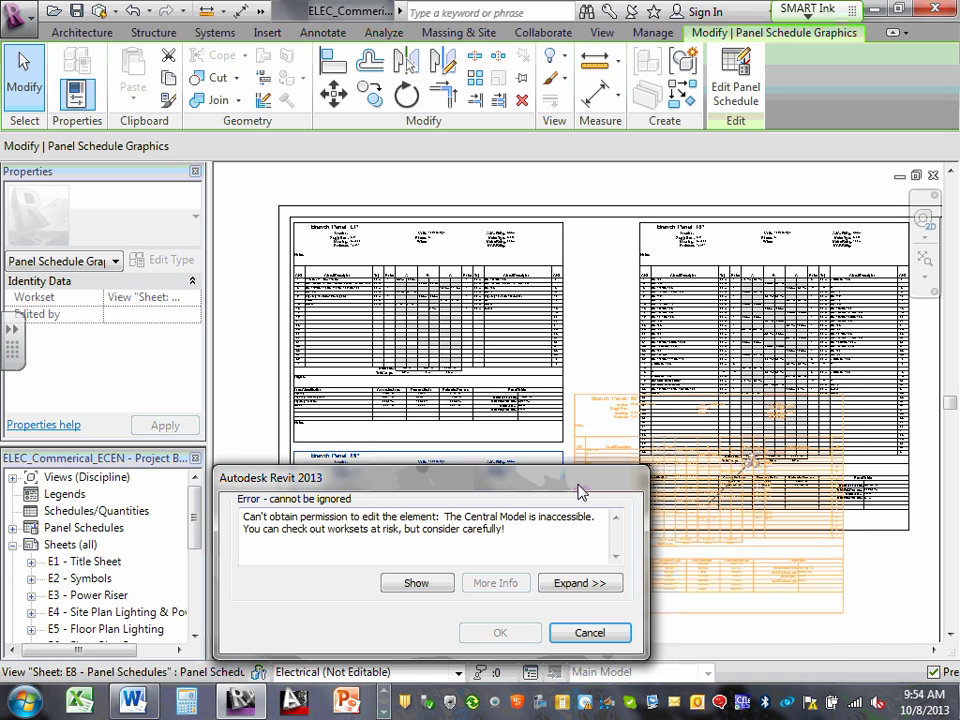
pyautogui.click(604, 636)
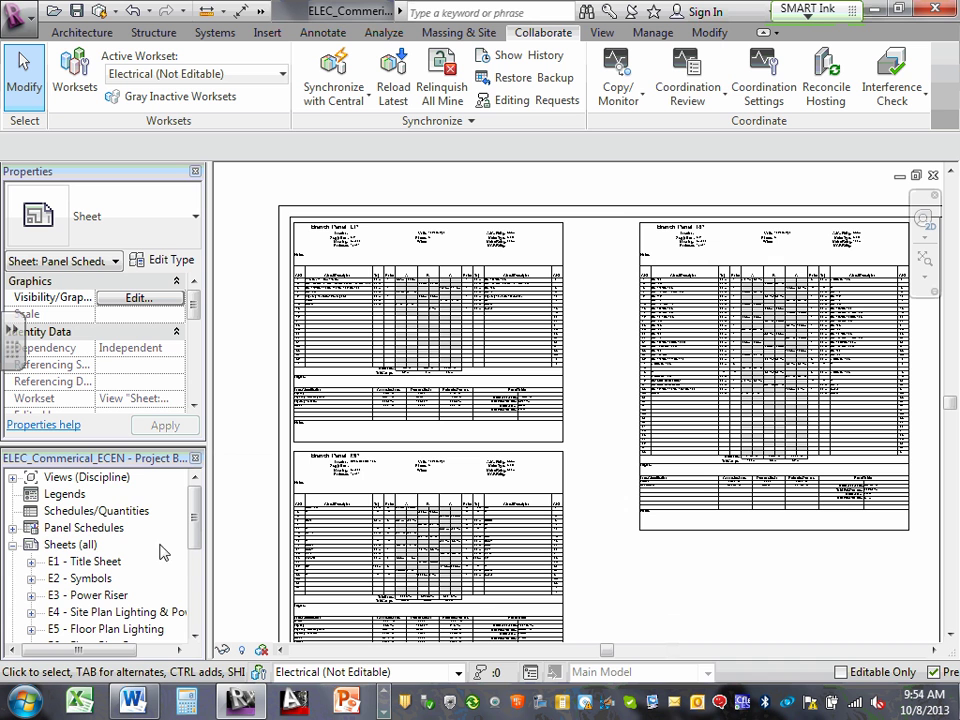
# Open the sheet E9 - Equipment & Lighting Schedules and examine the fixture entries in the Luminaire Schedule
pyautogui.moveTo(200, 520); pyautogui.dragTo(197, 561)
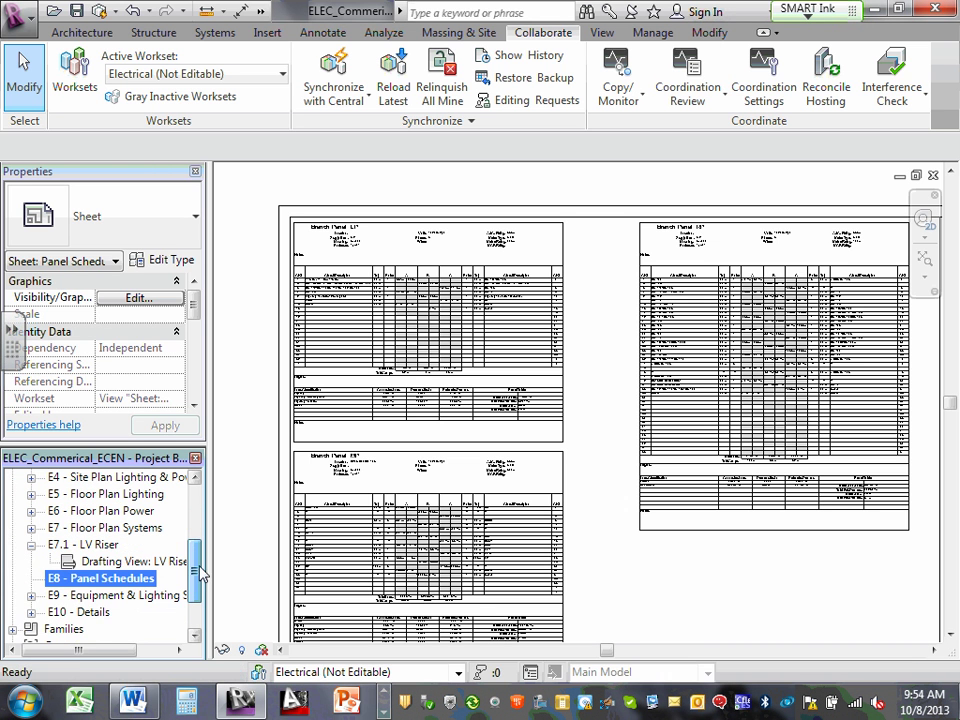
pyautogui.doubleClick(90, 595)
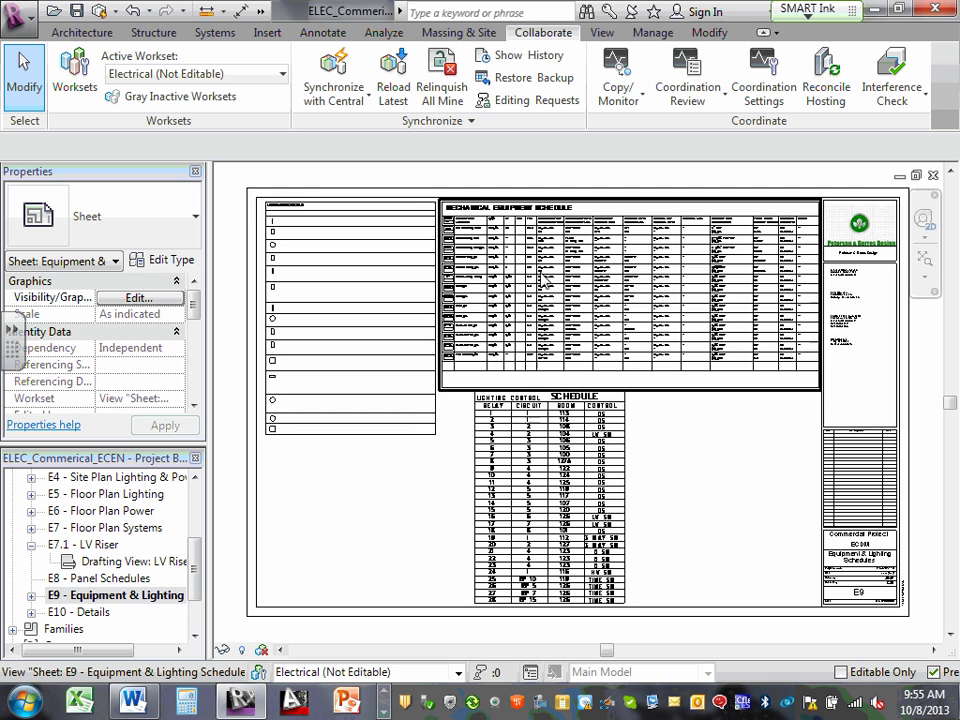
pyautogui.scroll(-2, 377, 287)
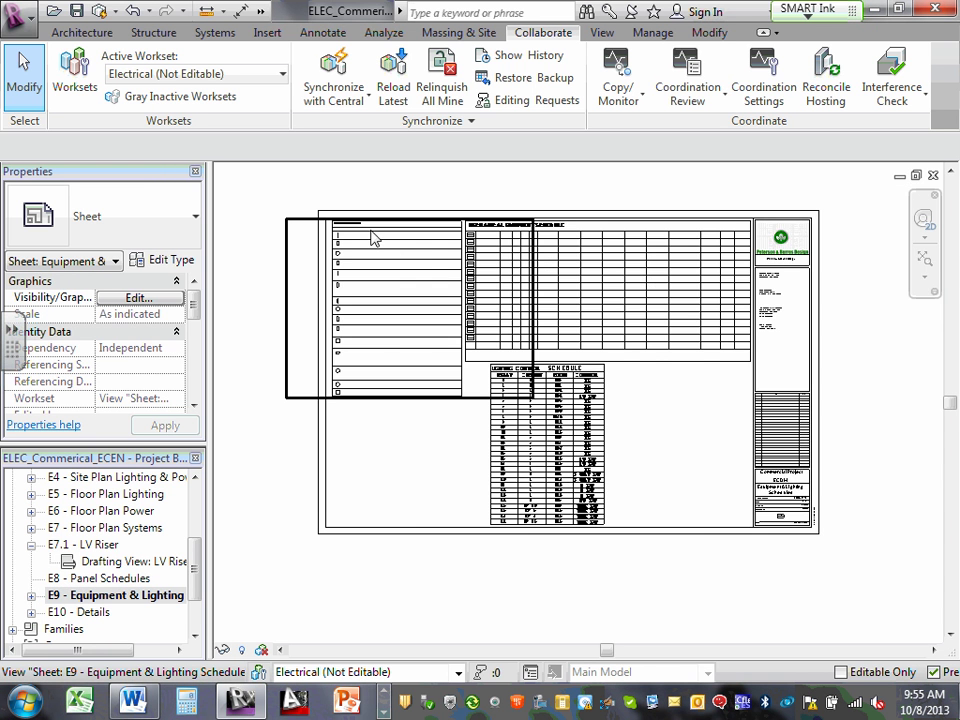
pyautogui.scroll(5, 372, 248)
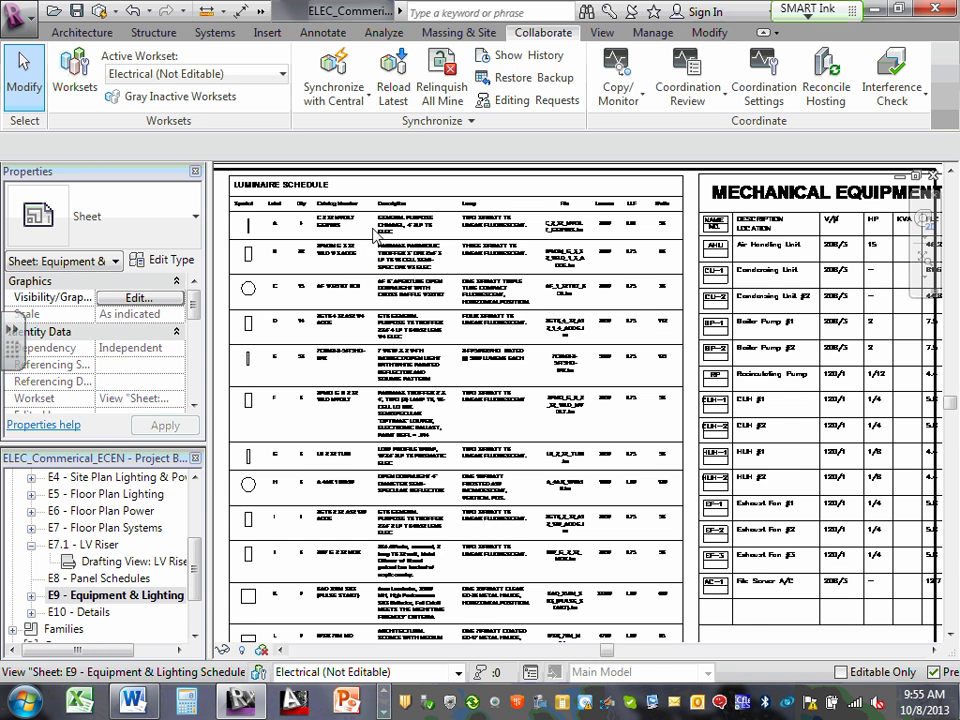
pyautogui.scroll(2, 355, 233)
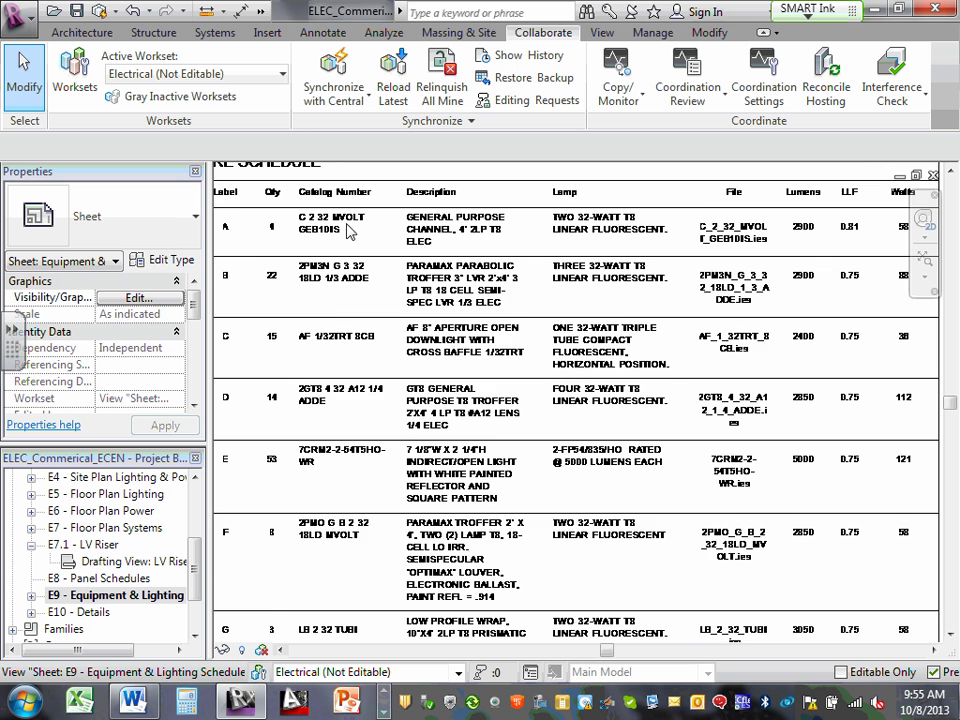
# Examine the conduit, panel circuit and breaker columns of the Mechanical Equipment Schedule on sheet E9
pyautogui.scroll(-1, 358, 234)
pyautogui.scroll(-5, 365, 237)
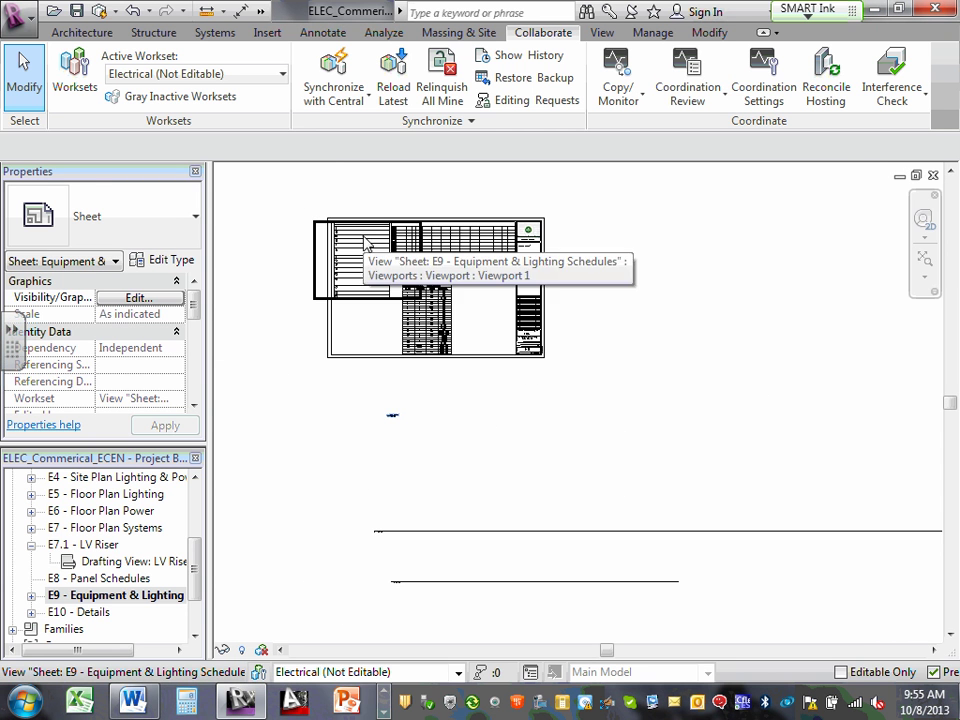
pyautogui.scroll(3, 487, 245)
pyautogui.scroll(3, 487, 245)
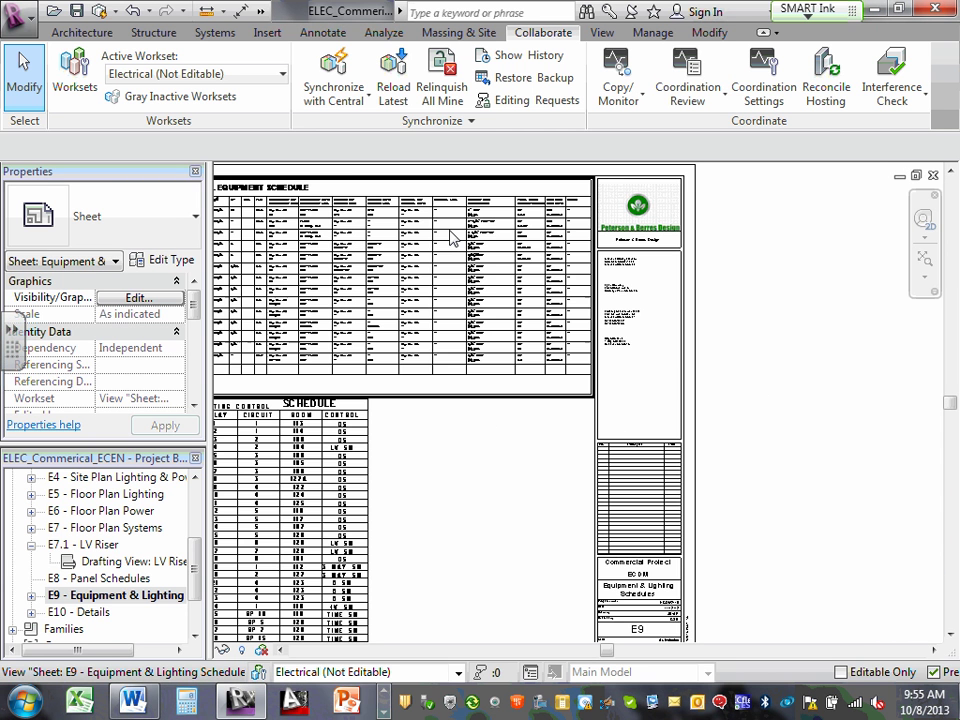
pyautogui.scroll(3, 415, 242)
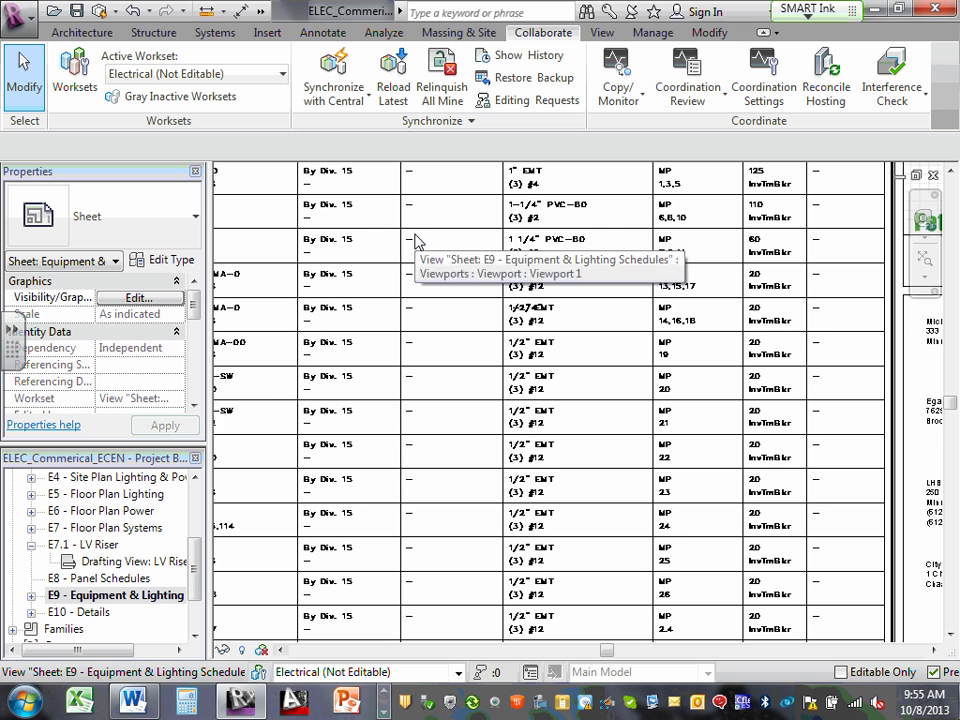
# Examine the relay, circuit, room and control entries of the Lighting Control Schedule on sheet E9
pyautogui.scroll(-5, 424, 242)
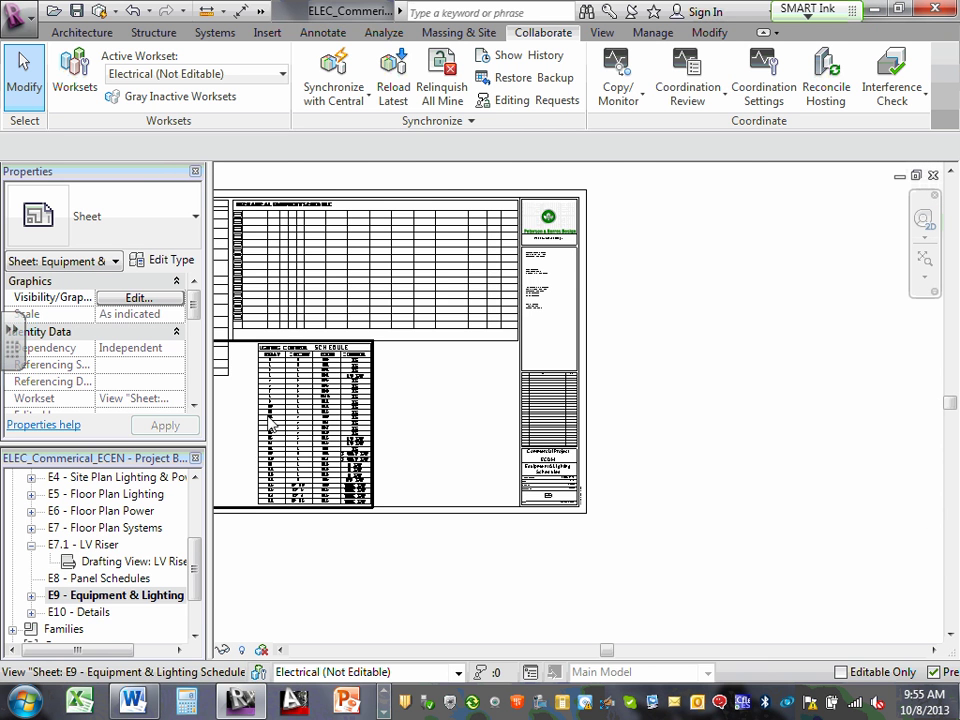
pyautogui.scroll(2, 290, 390)
pyautogui.scroll(3, 255, 400)
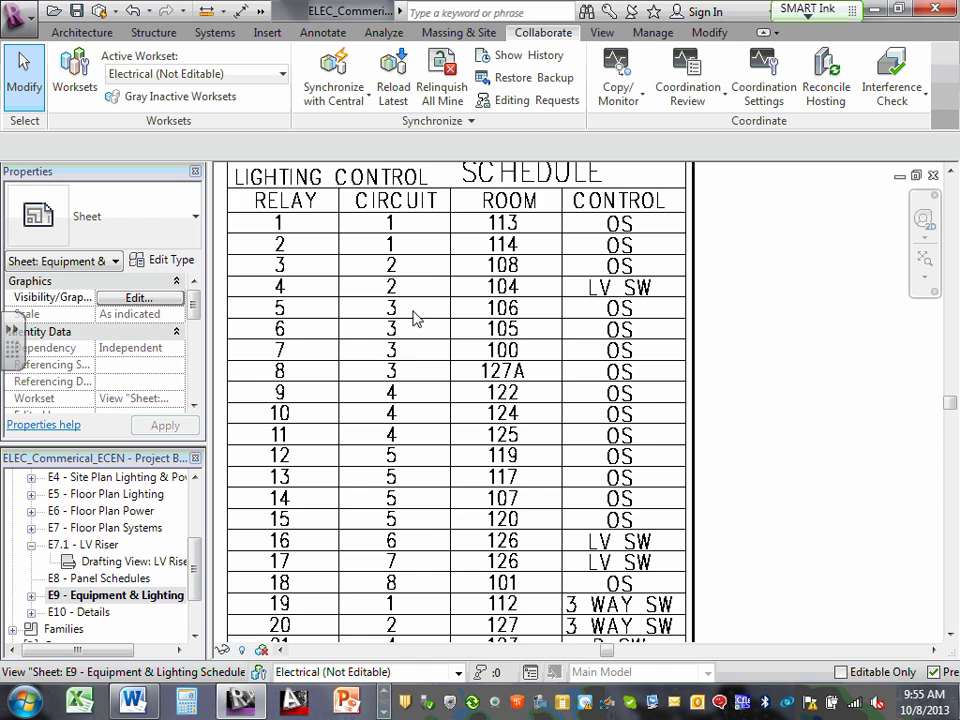
pyautogui.scroll(-3, 420, 322)
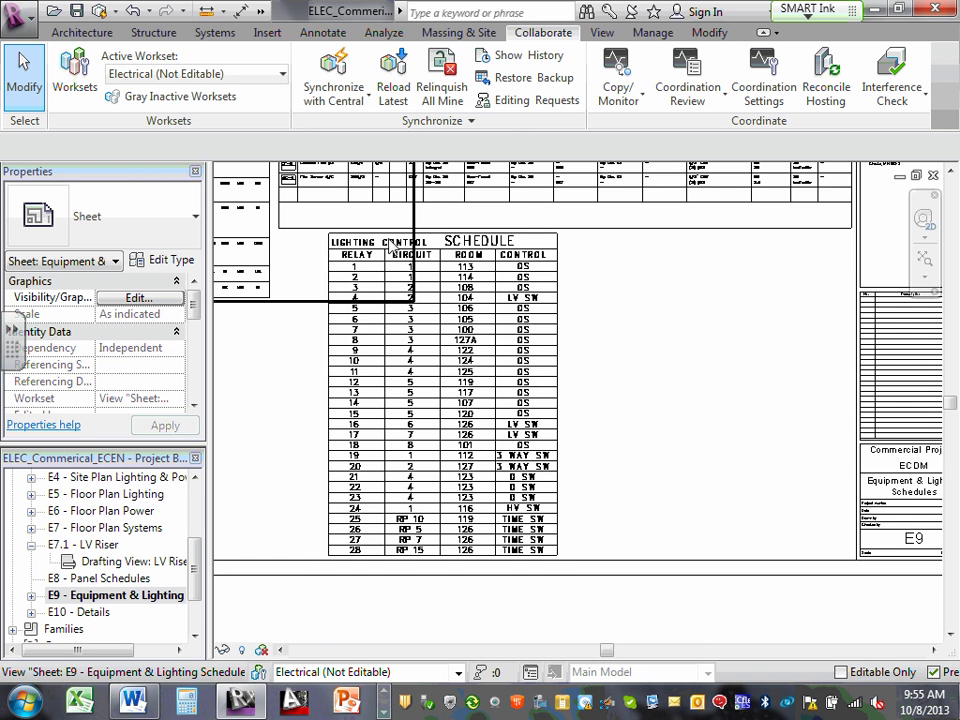
pyautogui.scroll(2, 391, 247)
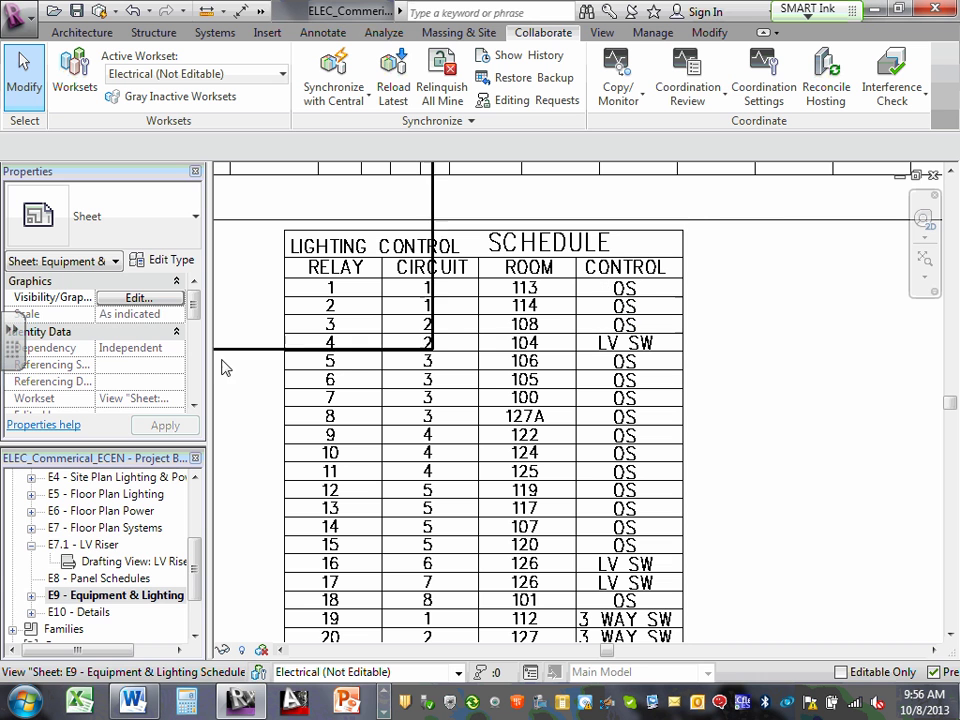
# List the views placed on sheet E9 and open its LCP, Lighting and Mechanical Schedule drafting views one after another
pyautogui.click(31, 595)
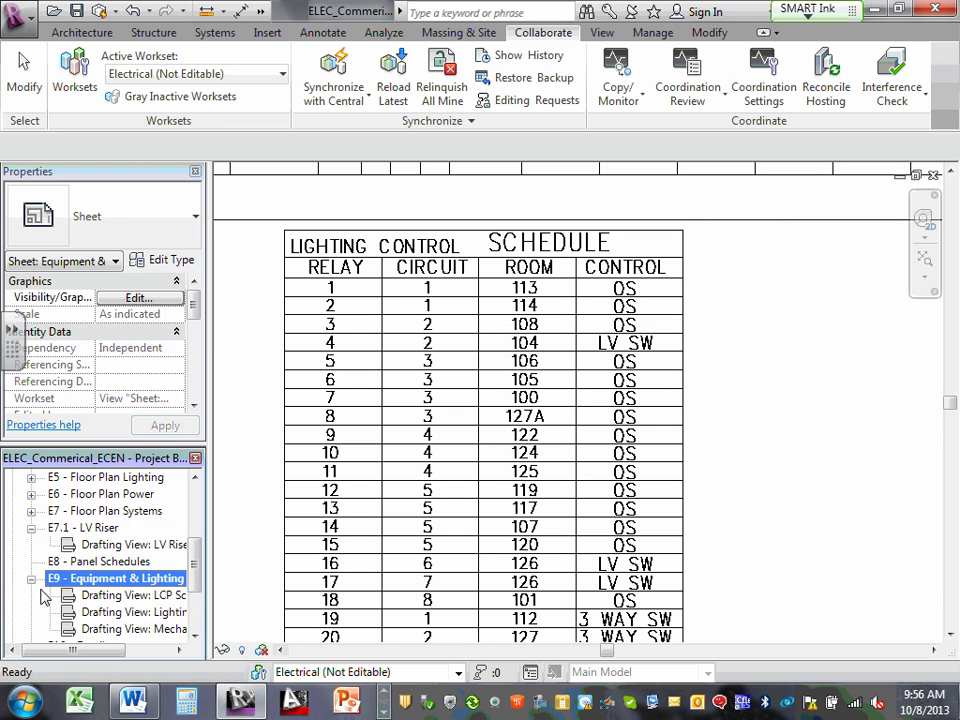
pyautogui.scroll(-1, 135, 570)
pyautogui.click(128, 528)
pyautogui.doubleClick(128, 534)
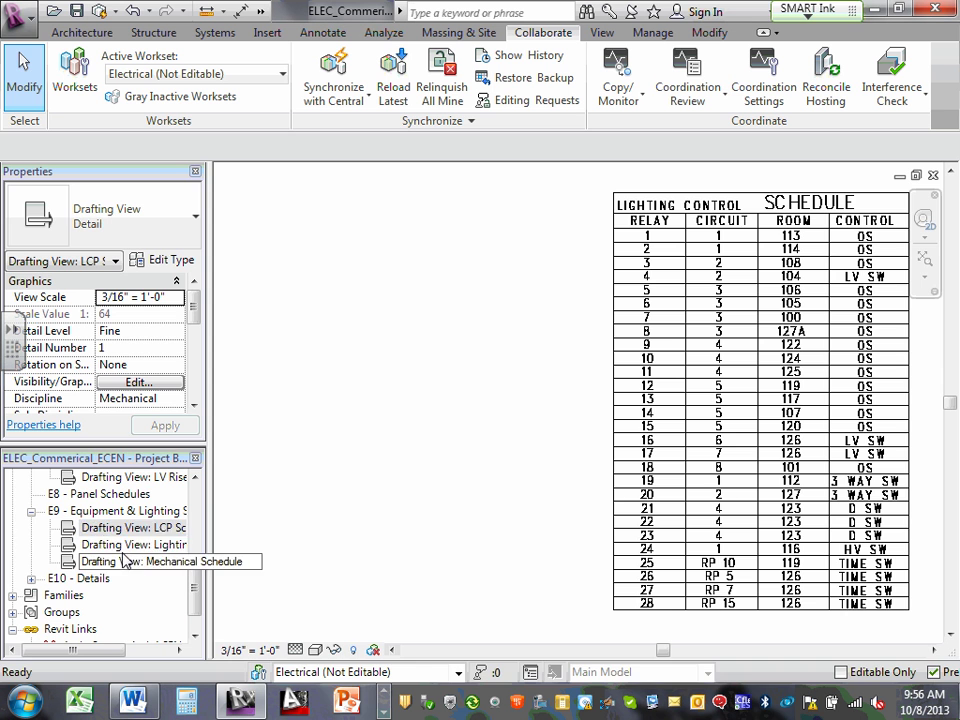
pyautogui.doubleClick(130, 545)
pyautogui.doubleClick(122, 562)
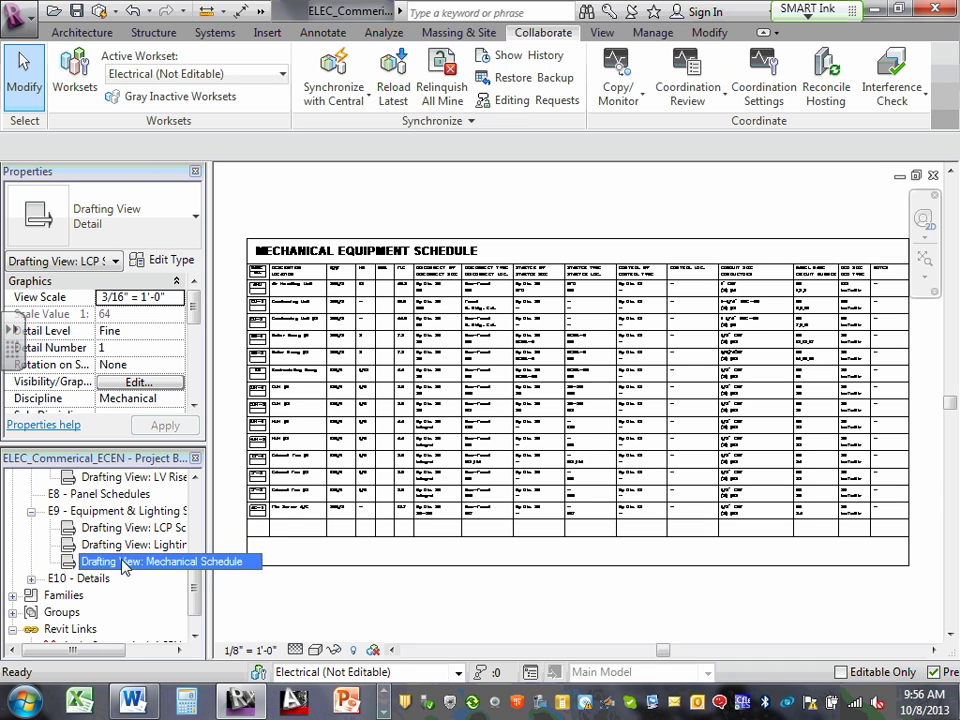
# Collapse the E9 entry, open the sheet E10 - Details, and open its placed drafting view DETAIL
pyautogui.click(31, 512)
pyautogui.doubleClick(68, 547)
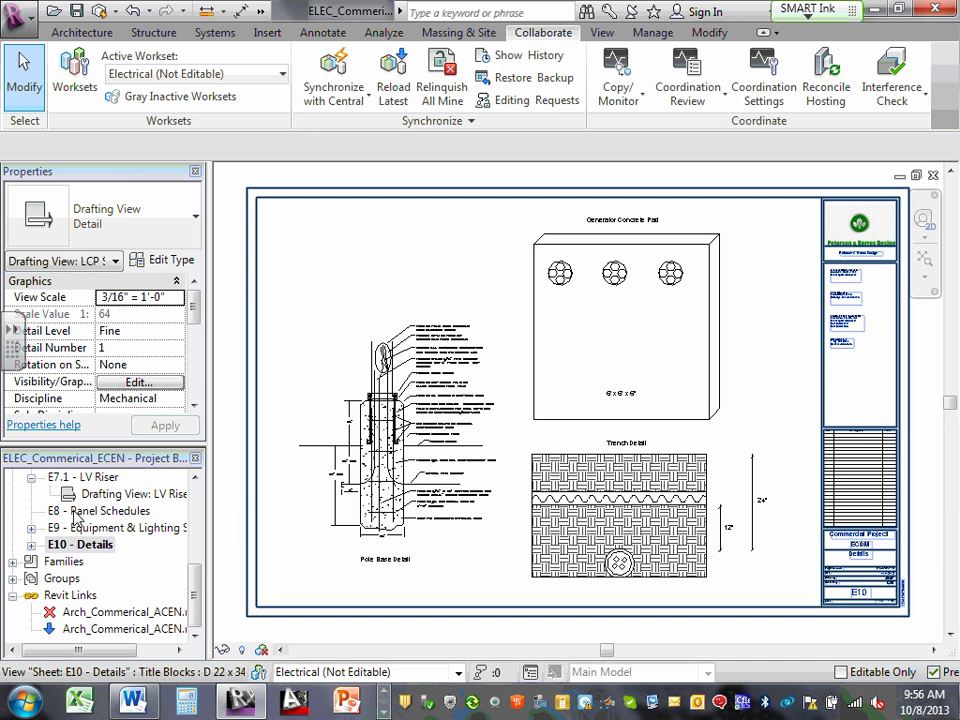
pyautogui.click(31, 544)
pyautogui.click(80, 544)
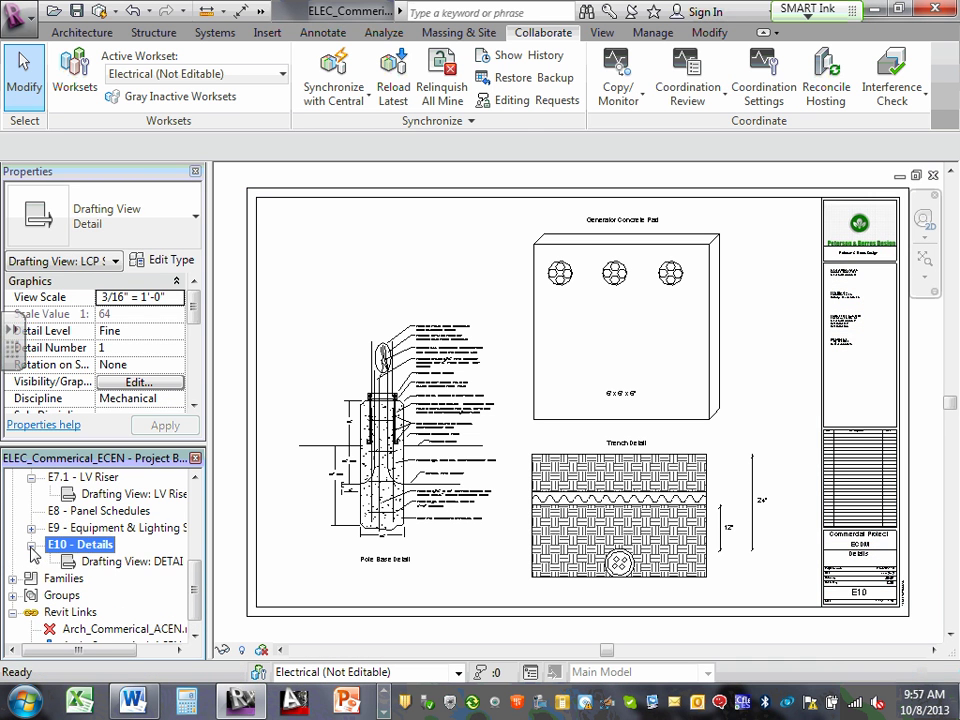
pyautogui.doubleClick(95, 562)
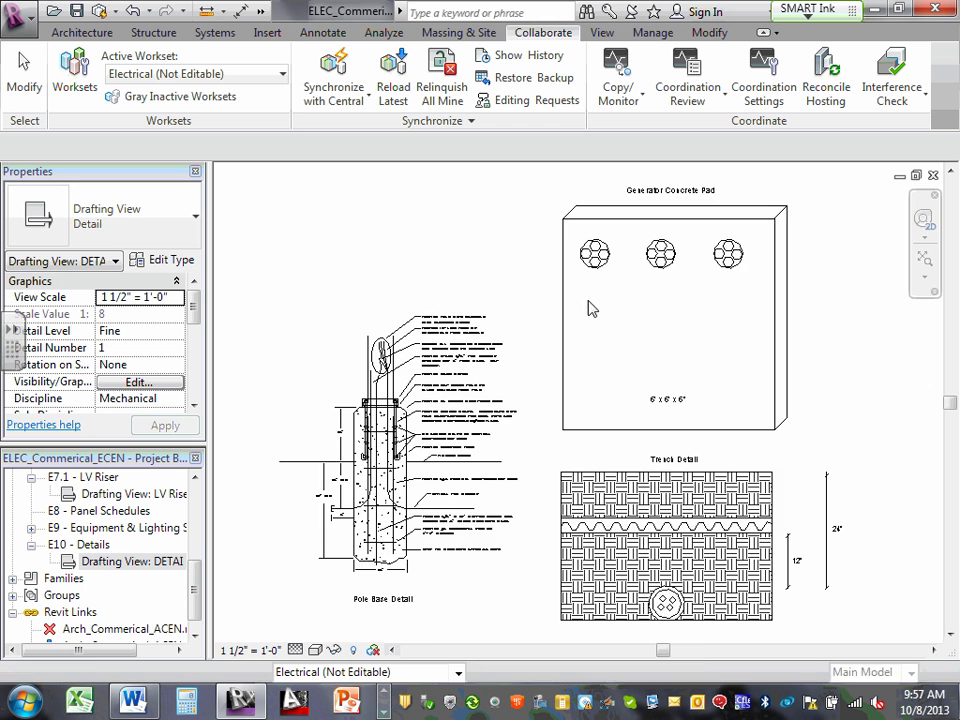
# Examine the Generator Concrete Pad and Trench Detail in the DETAIL drafting view, selecting the upper front edge line of the pad
pyautogui.scroll(3, 585, 307)
pyautogui.scroll(-4, 499, 336)
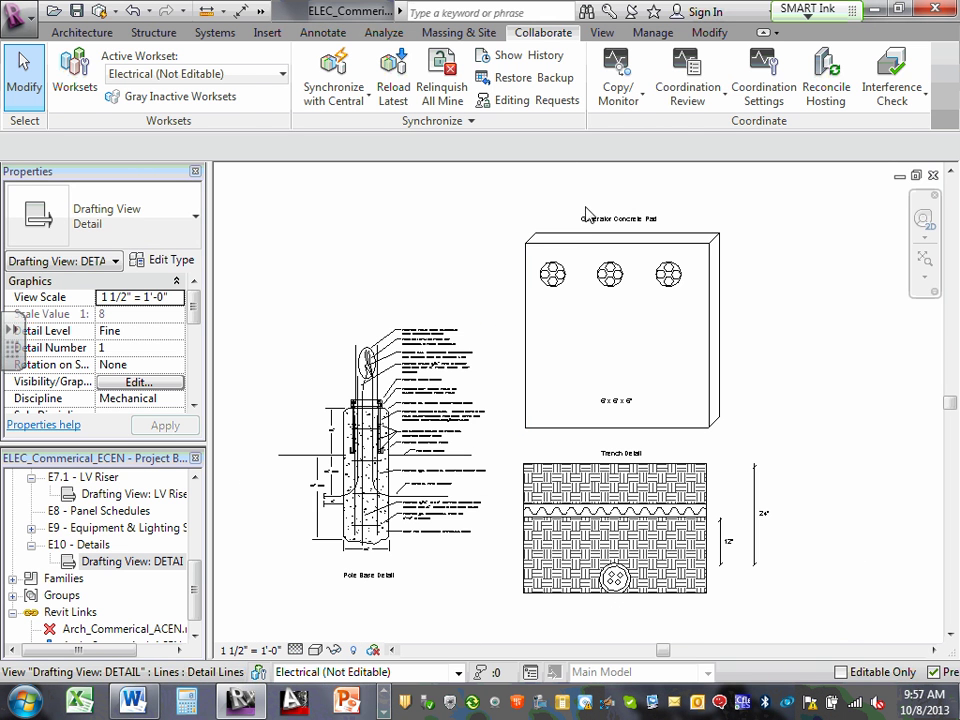
pyautogui.click(611, 241)
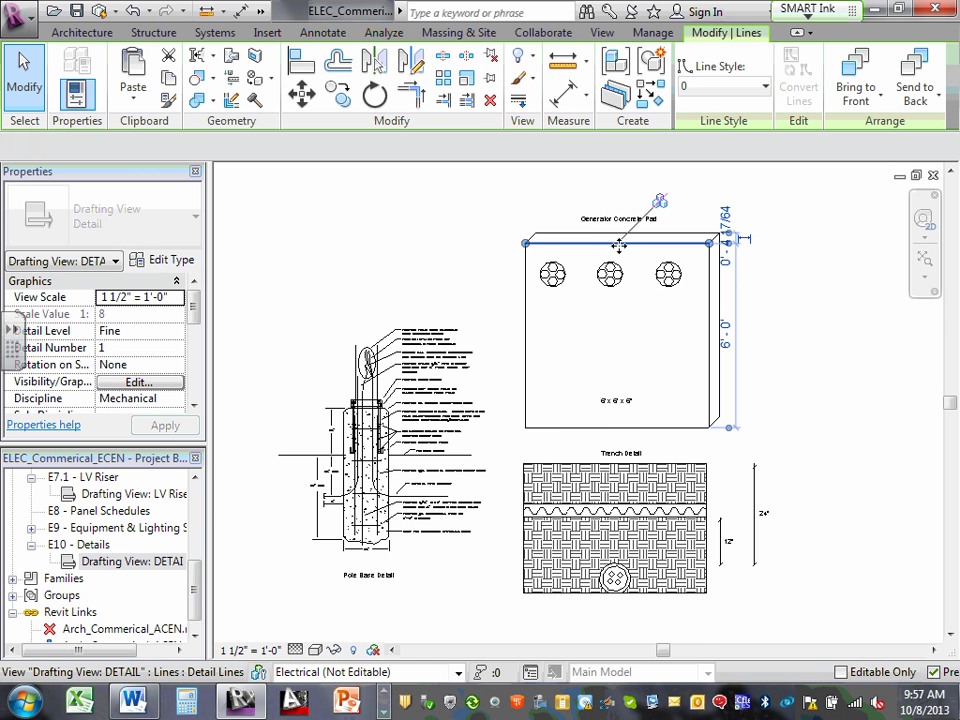
pyautogui.scroll(2, 612, 242)
pyautogui.scroll(-3, 677, 259)
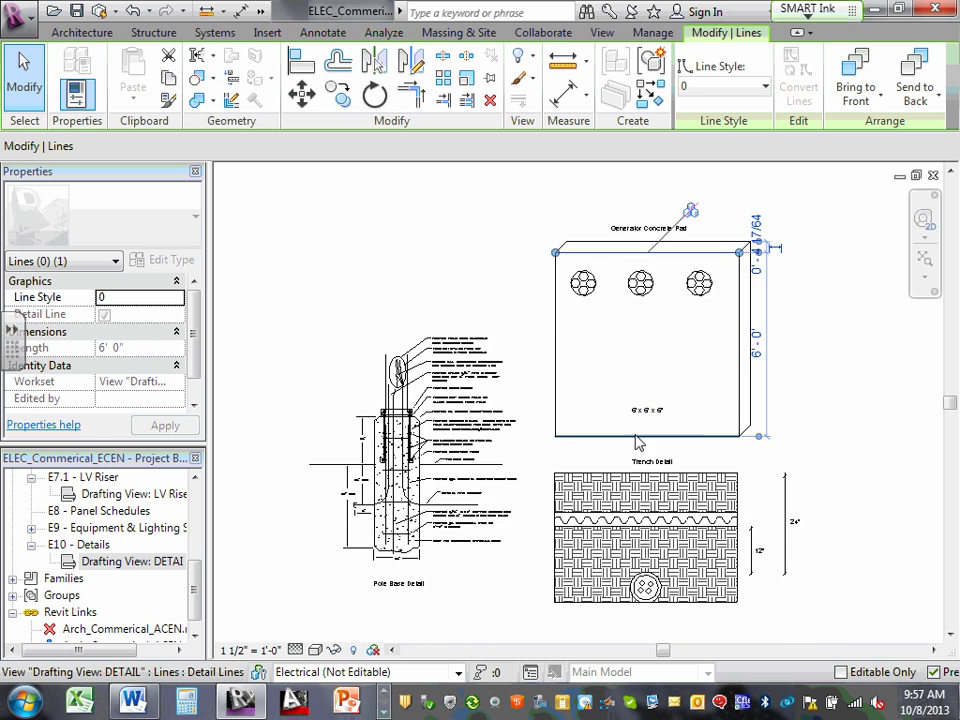
pyautogui.scroll(3, 640, 480)
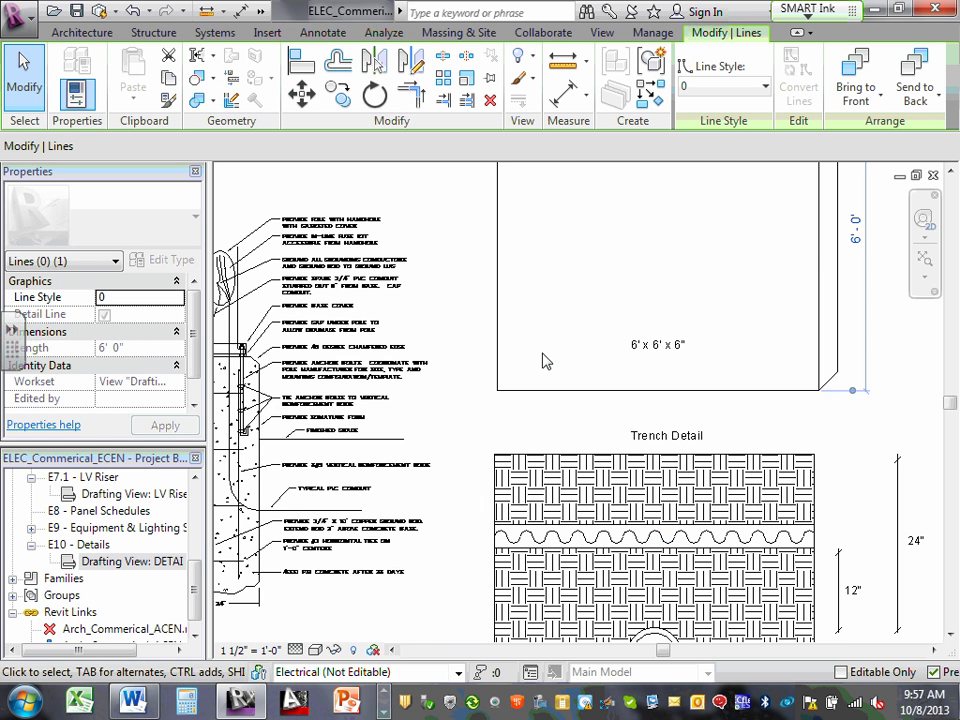
pyautogui.scroll(-2, 540, 354)
# Return to the sheet E10 - Details and clear the line selection
pyautogui.doubleClick(98, 545)
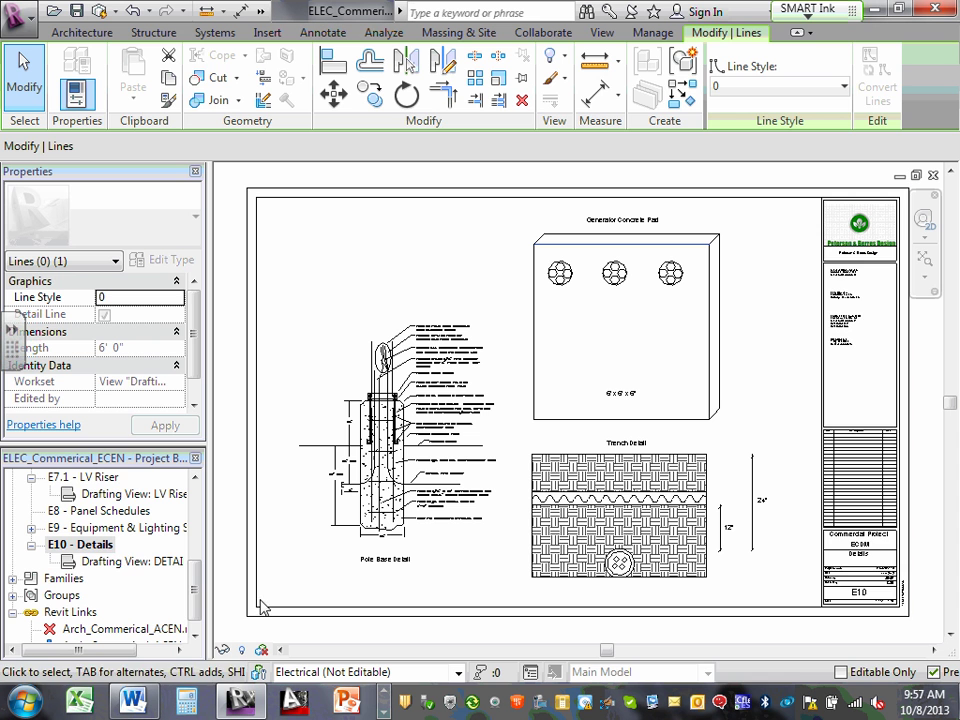
pyautogui.scroll(6, 197, 606)
pyautogui.press('Escape')
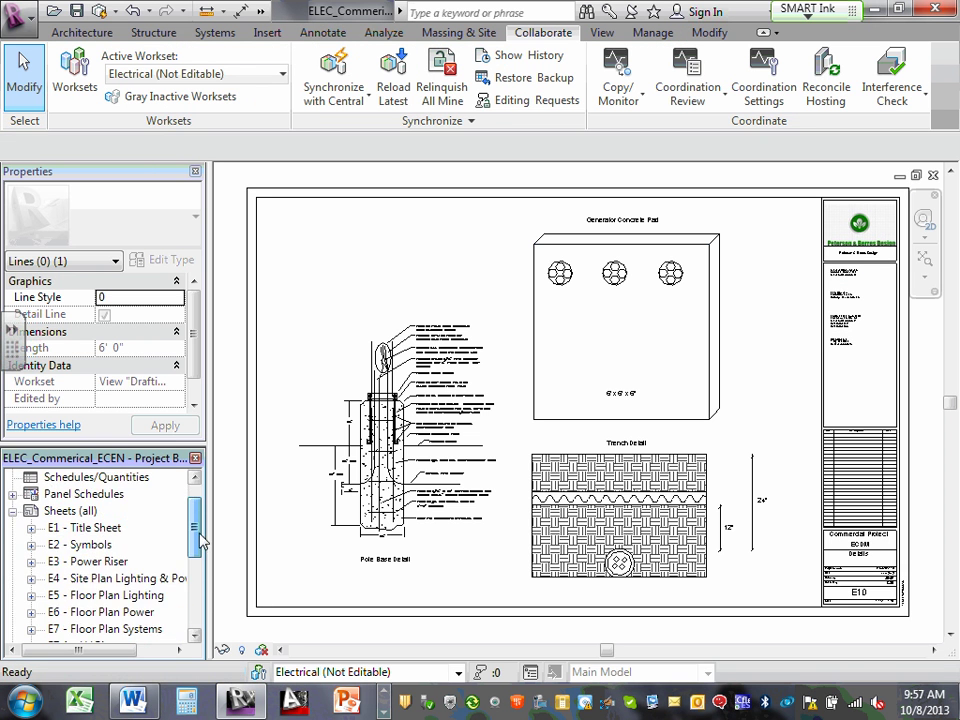
# Collapse the expanded E7.1 - LV Riser and E10 - Details entries in the sheet list
pyautogui.doubleClick(34, 545)
pyautogui.doubleClick(34, 545)
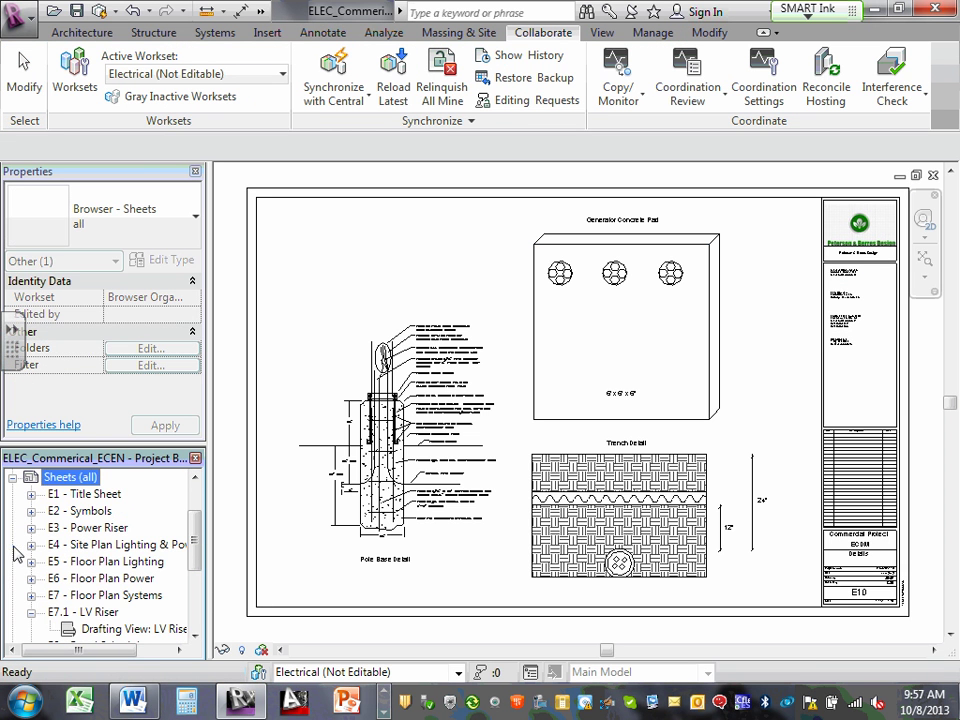
pyautogui.click(31, 612)
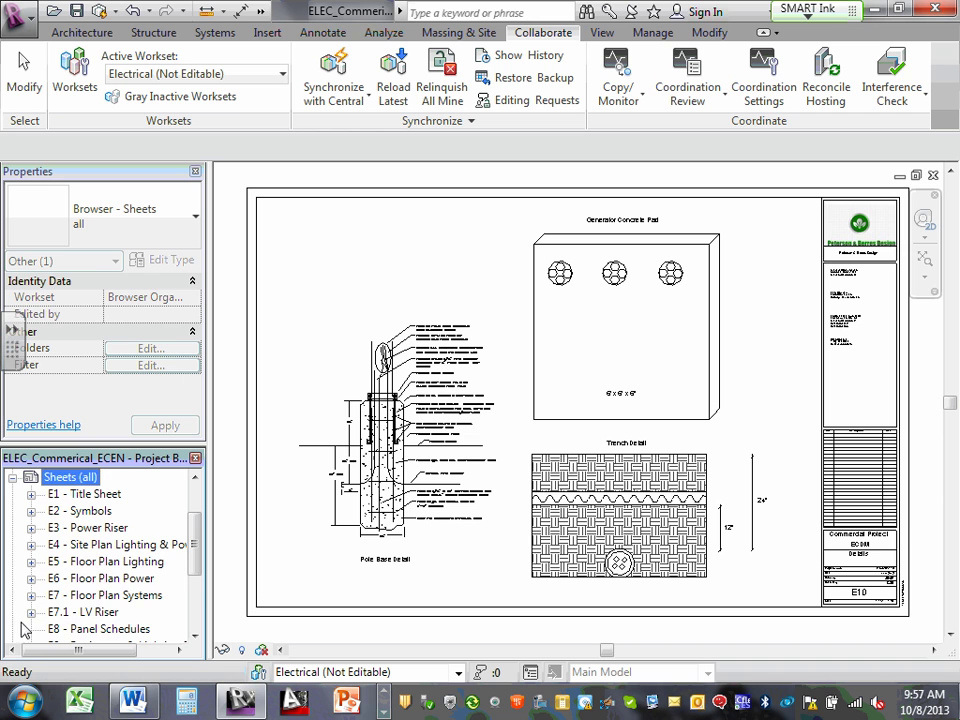
pyautogui.scroll(-1, 66, 598)
pyautogui.click(31, 612)
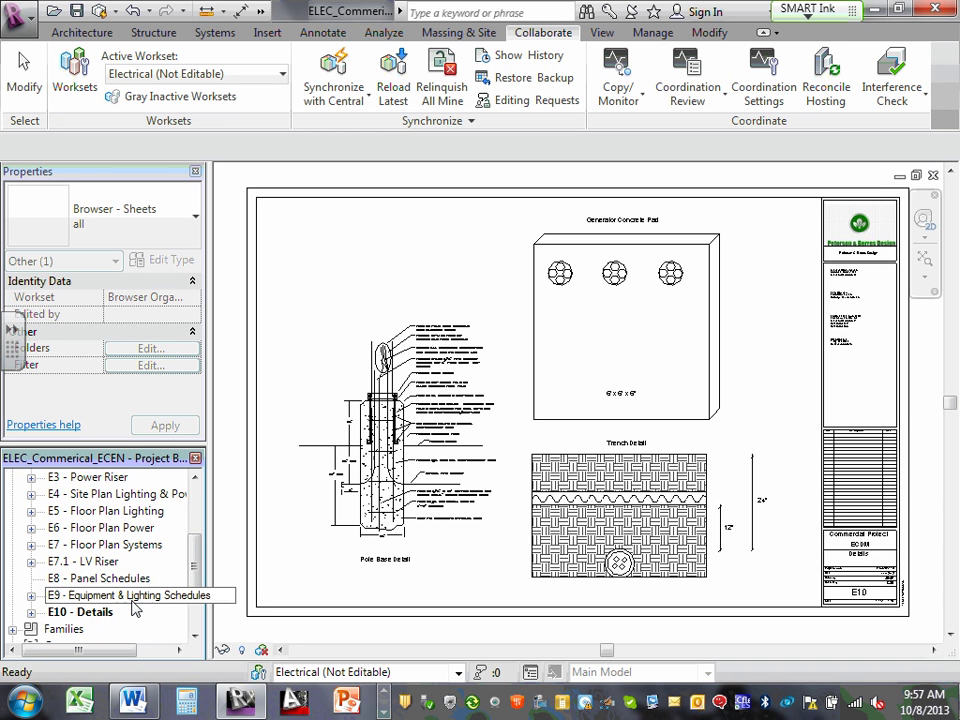
# Look over the full list of sheets from E1 to E10, and collapse the Sheets (all) group
pyautogui.scroll(2, 135, 604)
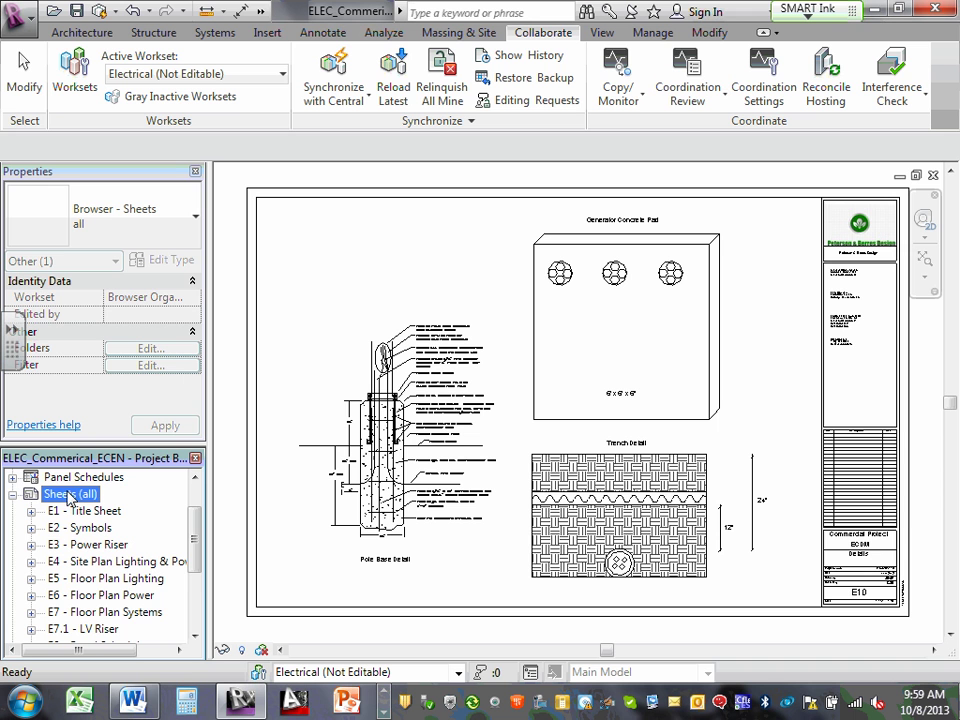
pyautogui.scroll(-1, 196, 548)
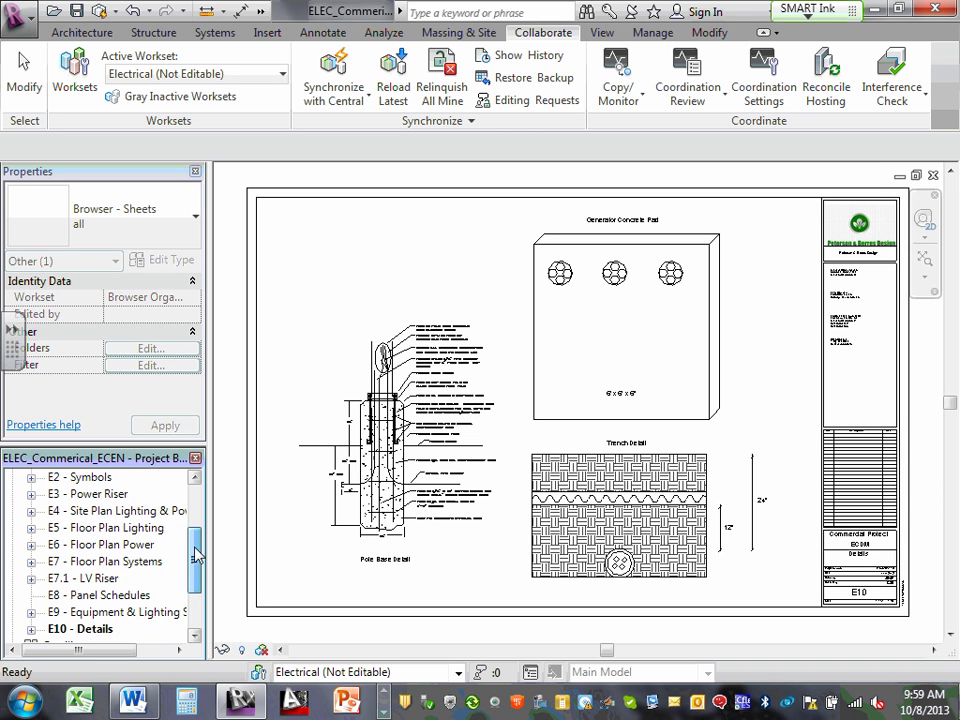
pyautogui.scroll(1, 196, 553)
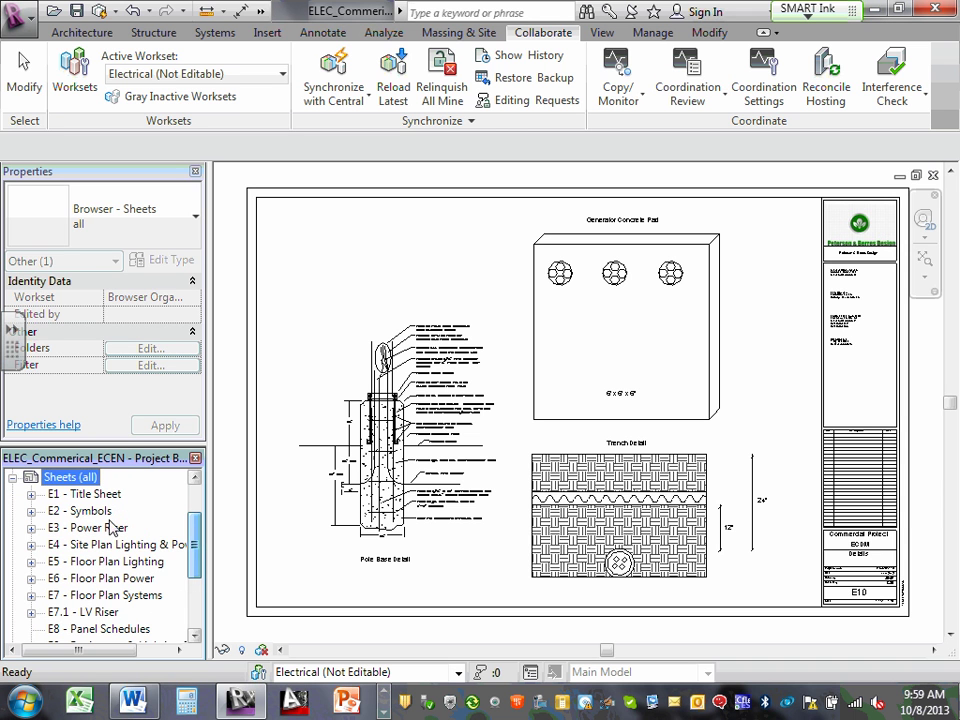
pyautogui.click(12, 478)
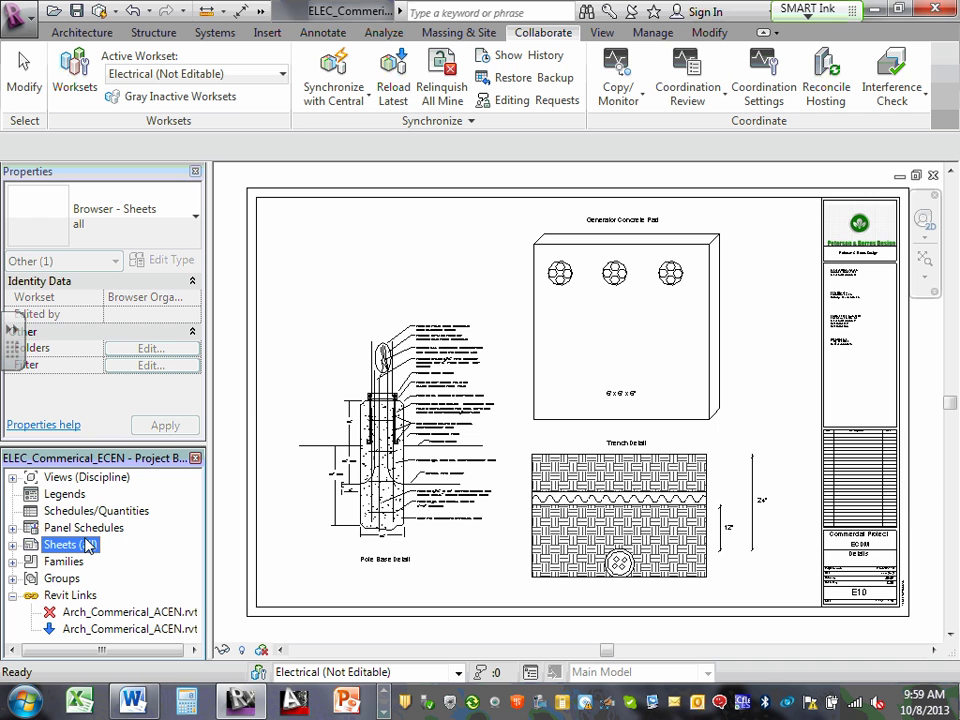
# Expand Views (Discipline) and examine the 3D and drafting views in the Mechanical discipline's ??? group, collapsing that group when done
pyautogui.click(13, 477)
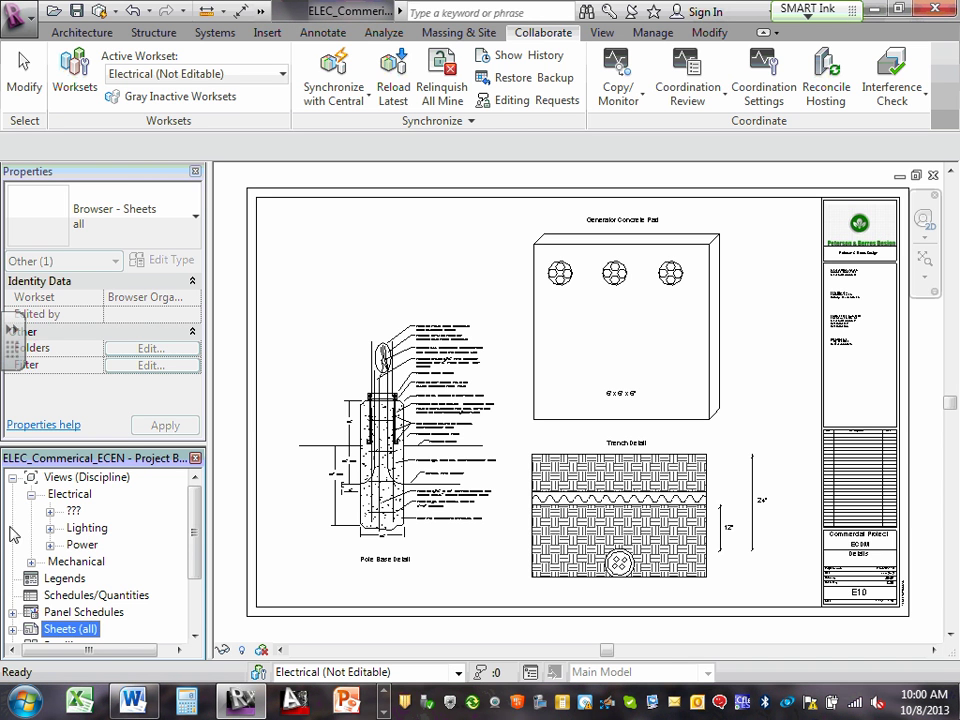
pyautogui.click(32, 495)
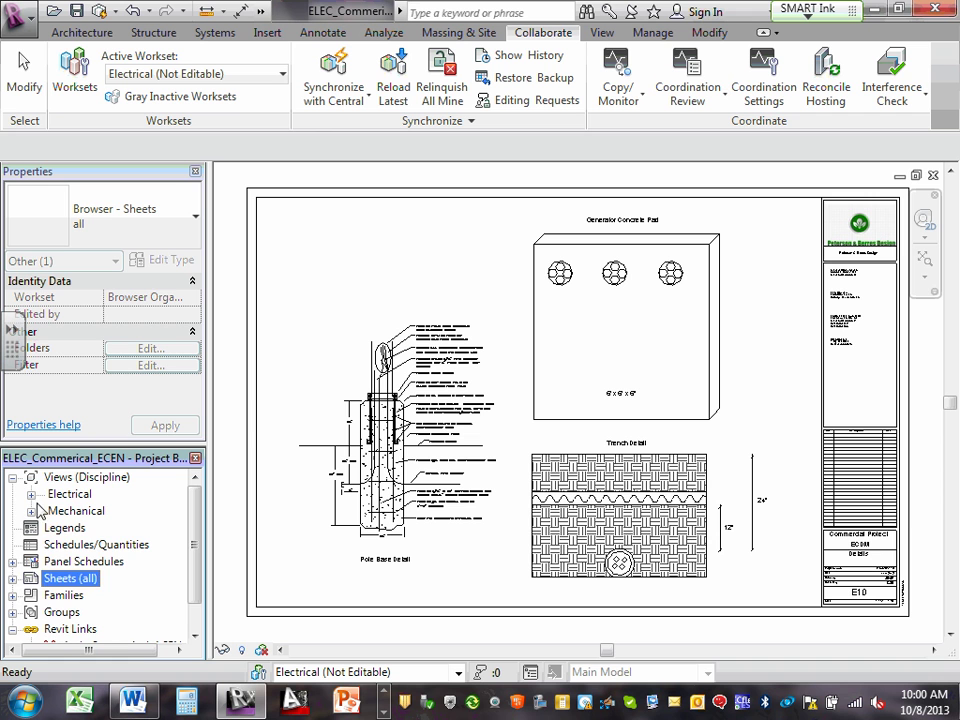
pyautogui.click(31, 511)
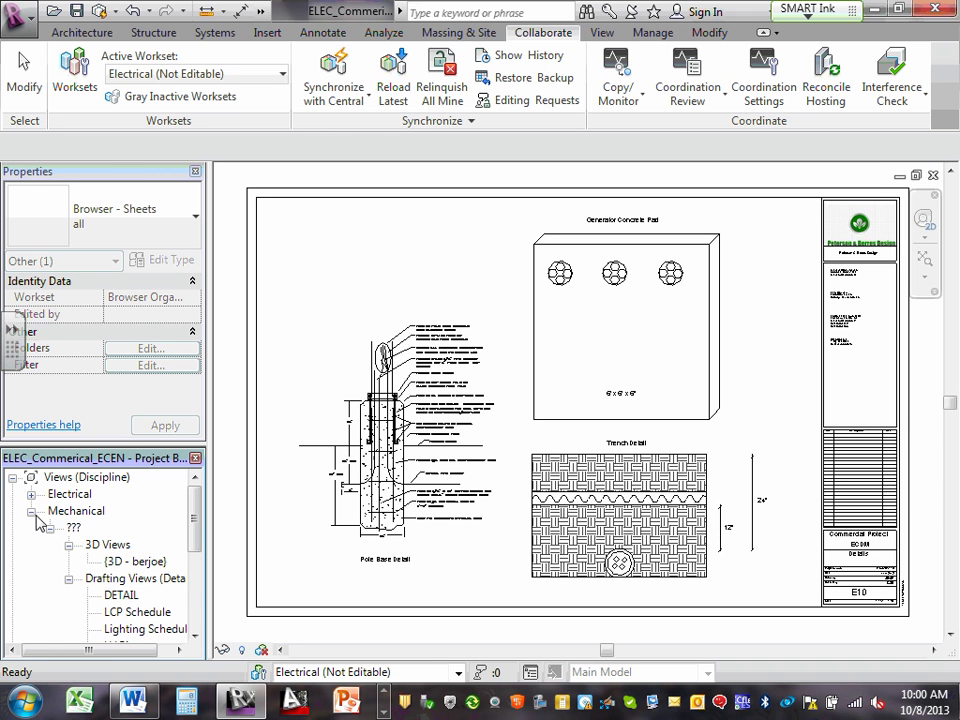
pyautogui.click(50, 528)
pyautogui.click(50, 528)
pyautogui.scroll(-1, 140, 580)
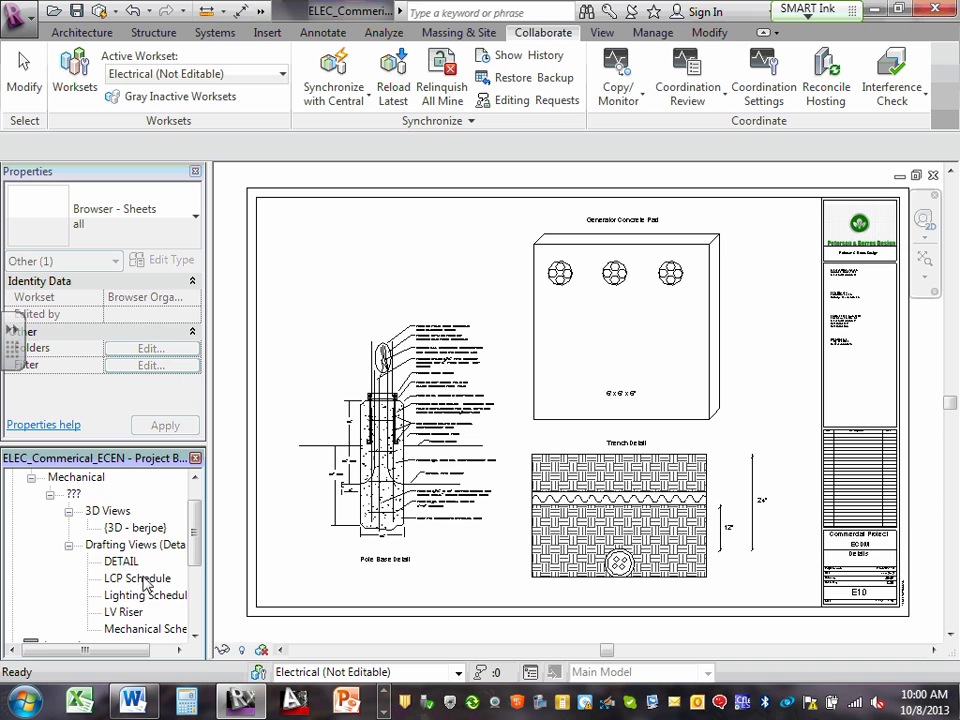
pyautogui.scroll(-1, 140, 580)
pyautogui.scroll(2, 143, 574)
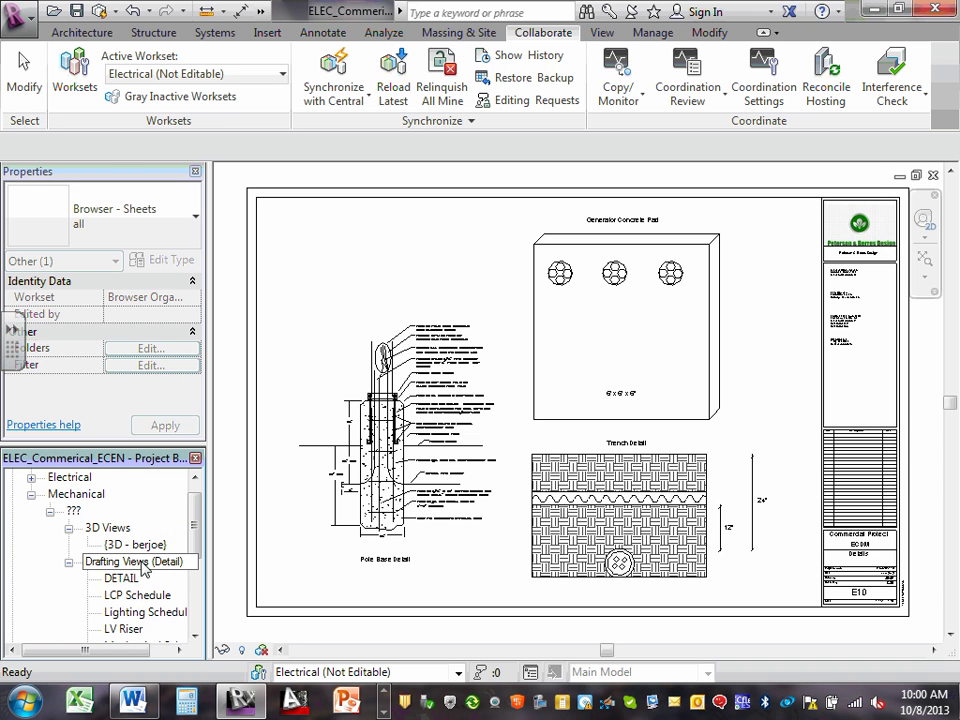
pyautogui.click(50, 511)
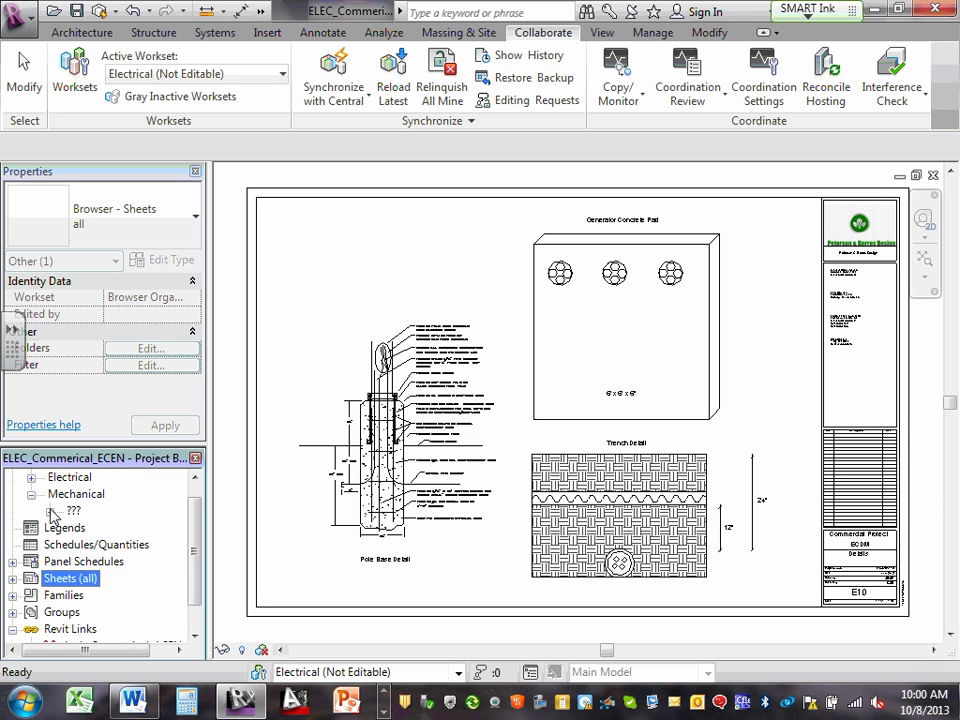
# Expand the Electrical discipline and examine the sections and drafting views in its ??? group, collapsing that group when done
pyautogui.click(31, 478)
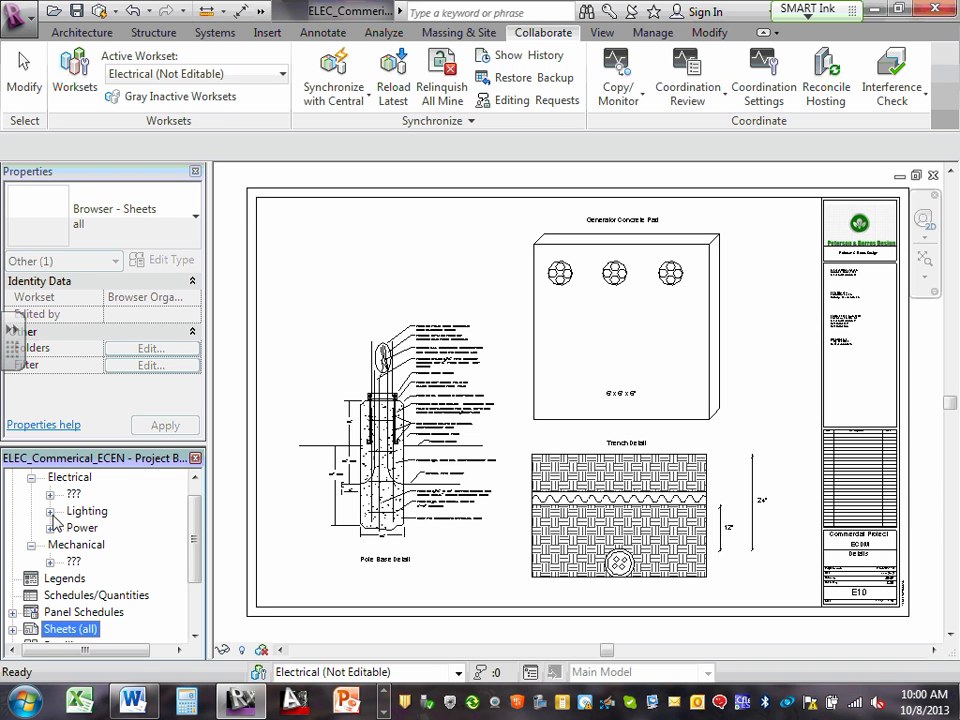
pyautogui.click(51, 495)
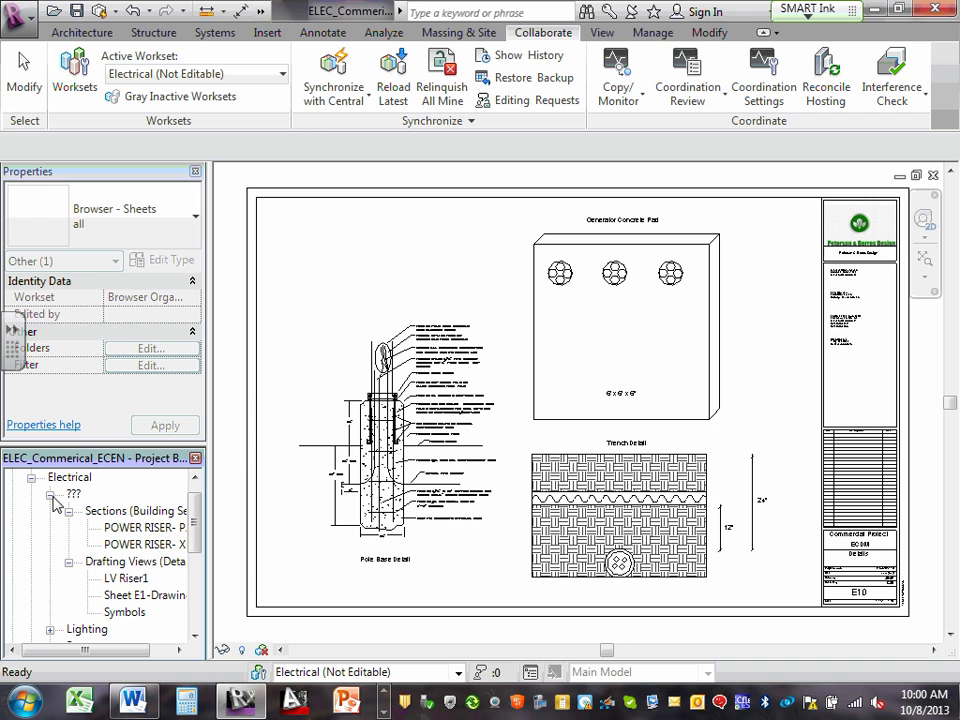
pyautogui.click(51, 495)
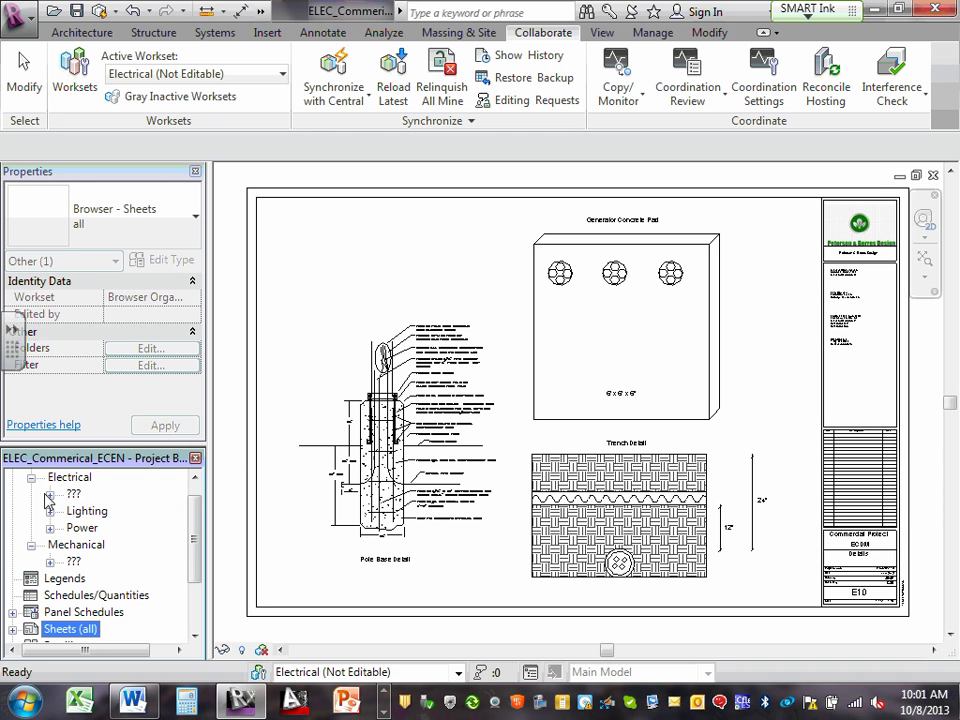
# Expand the Electrical discipline's ??? group and collapse its Sections and Drafting Views categories
pyautogui.click(50, 495)
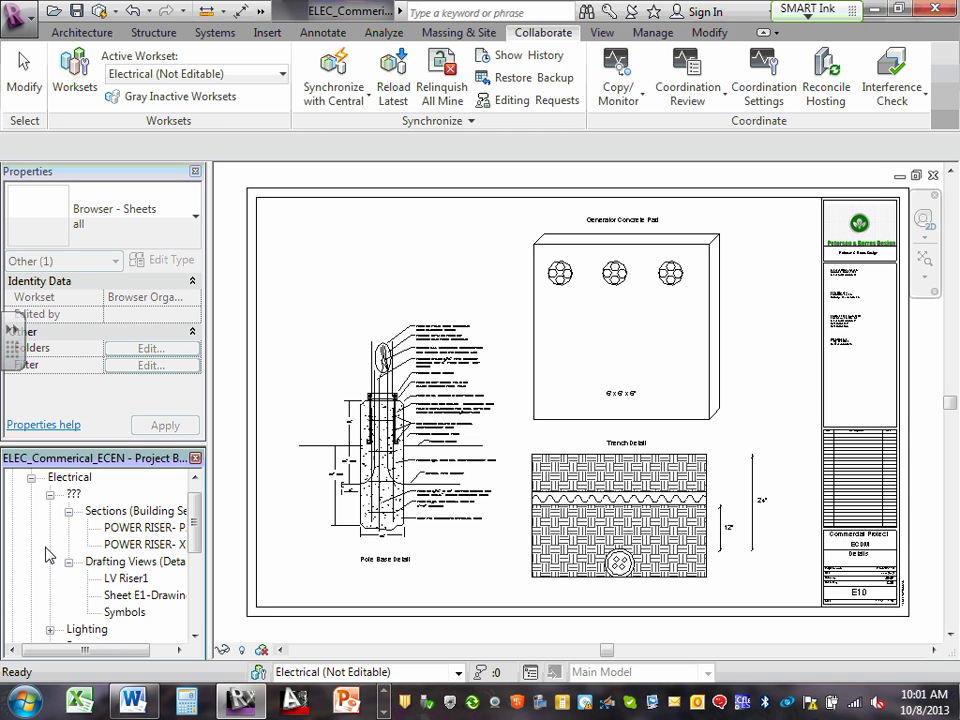
pyautogui.click(69, 511)
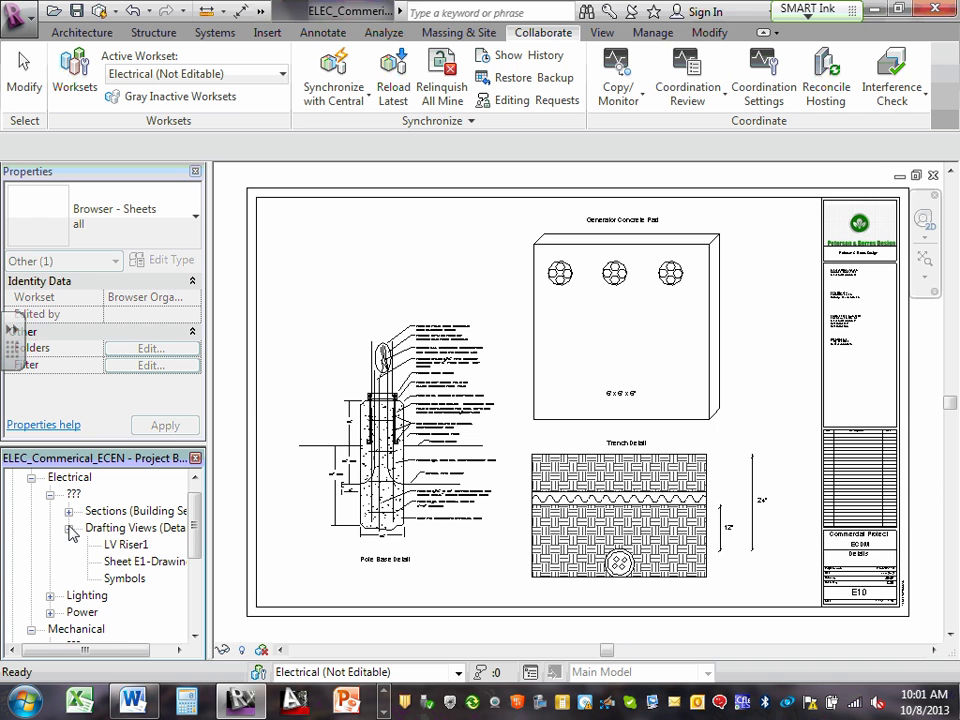
pyautogui.click(69, 528)
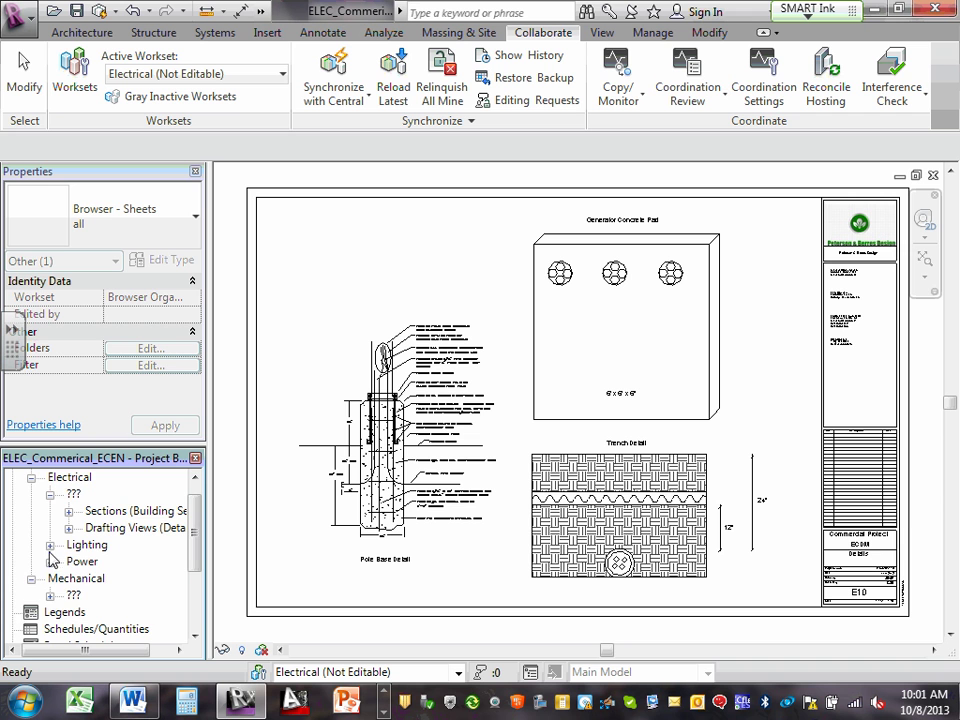
# Expand the Lighting and Power groups, collapse Power's 3D Views, and examine the floor and ceiling plans under Lighting
pyautogui.click(50, 545)
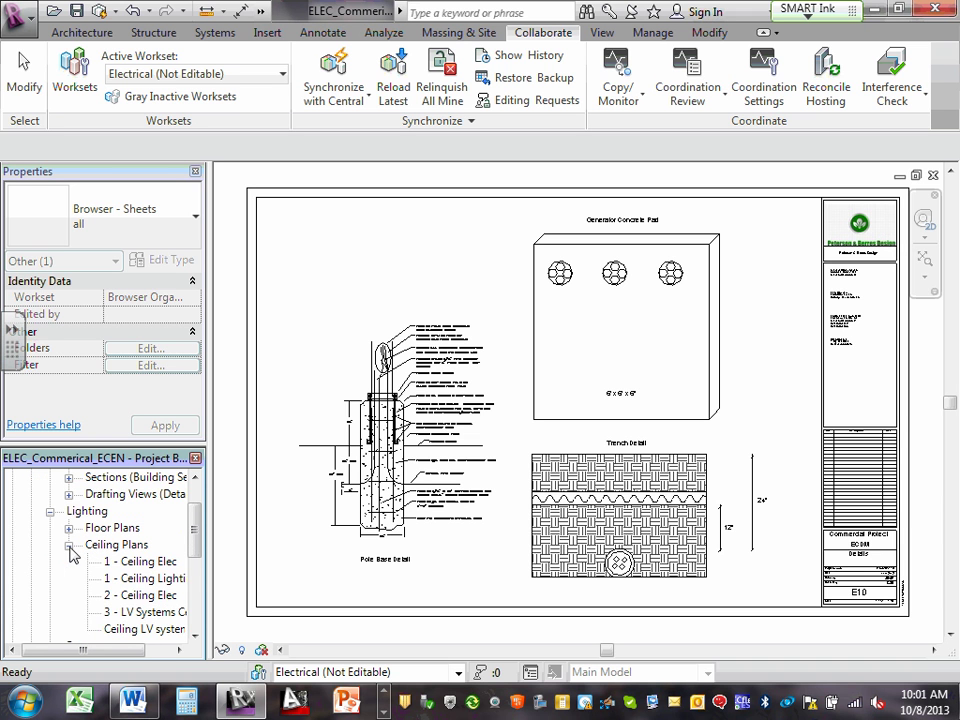
pyautogui.click(68, 545)
pyautogui.click(51, 561)
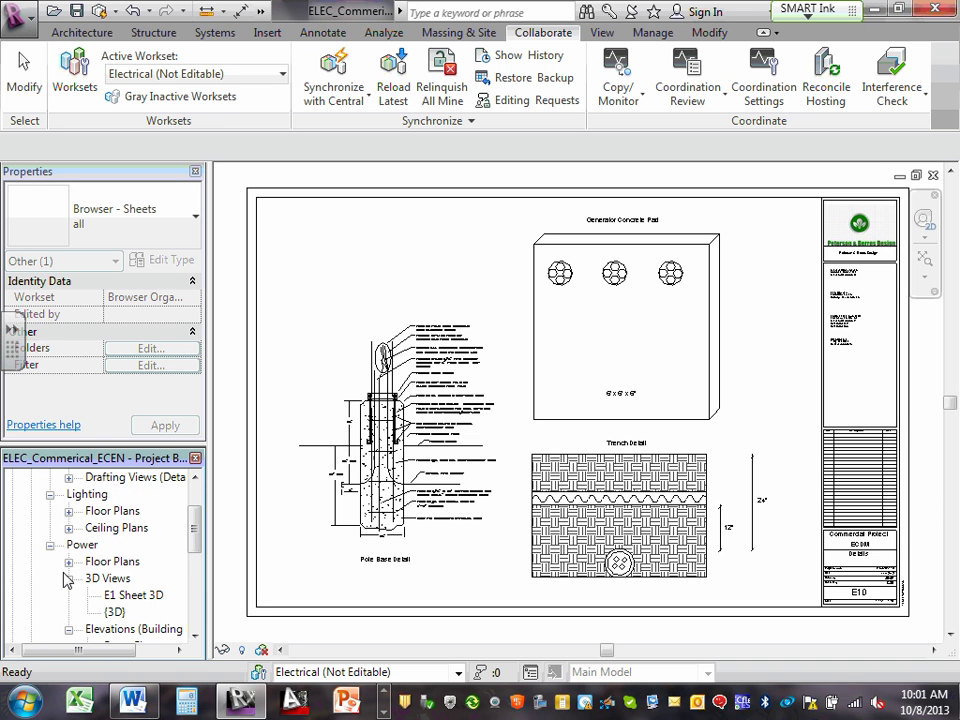
pyautogui.click(68, 578)
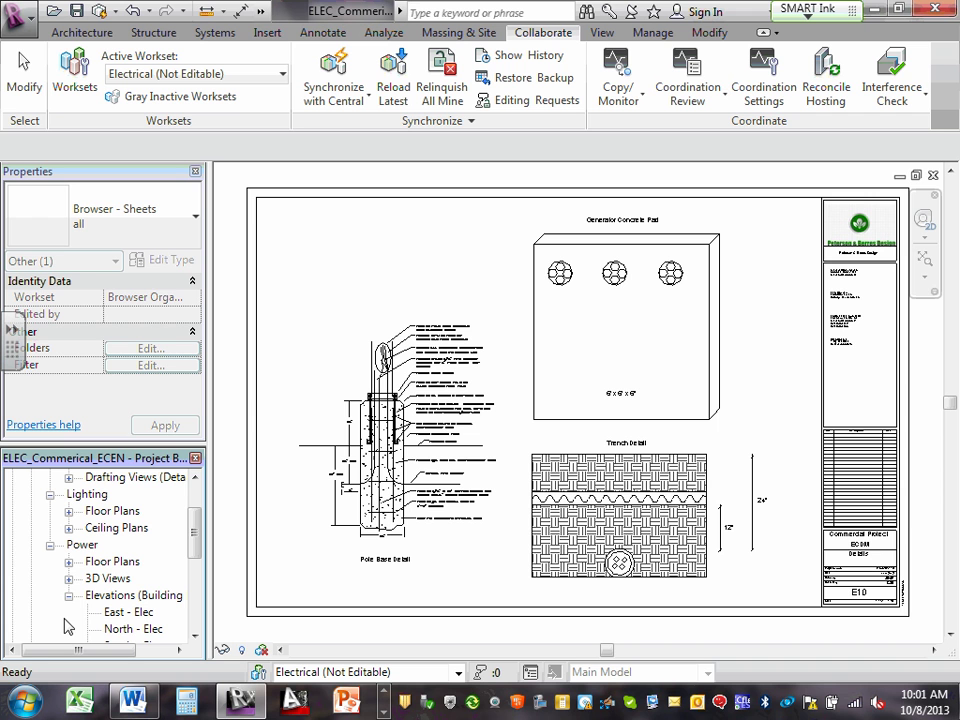
pyautogui.click(69, 528)
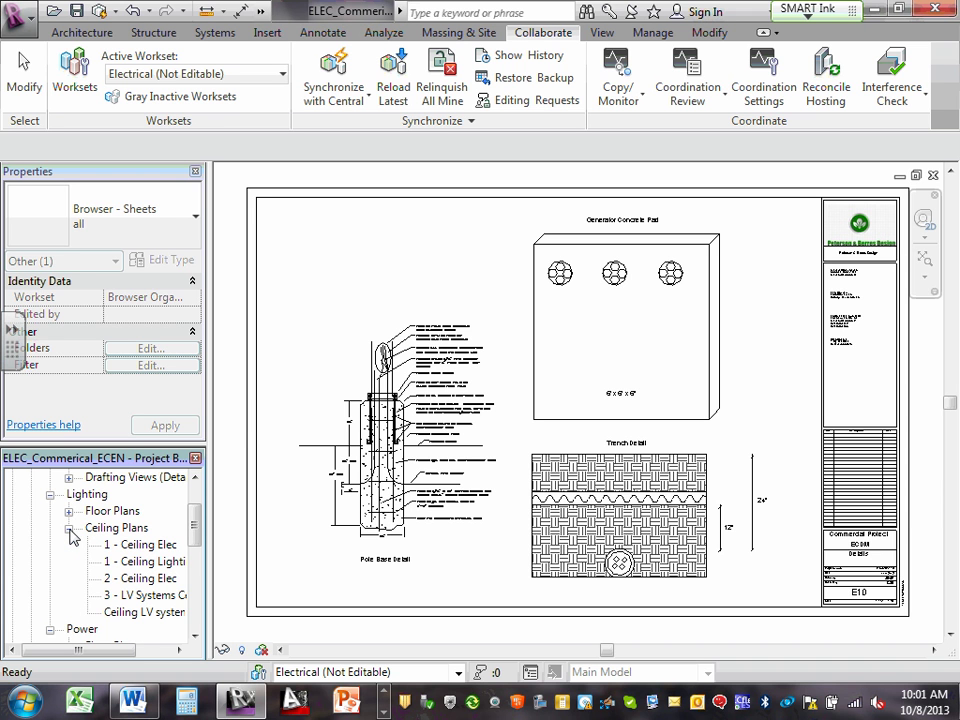
pyautogui.click(69, 511)
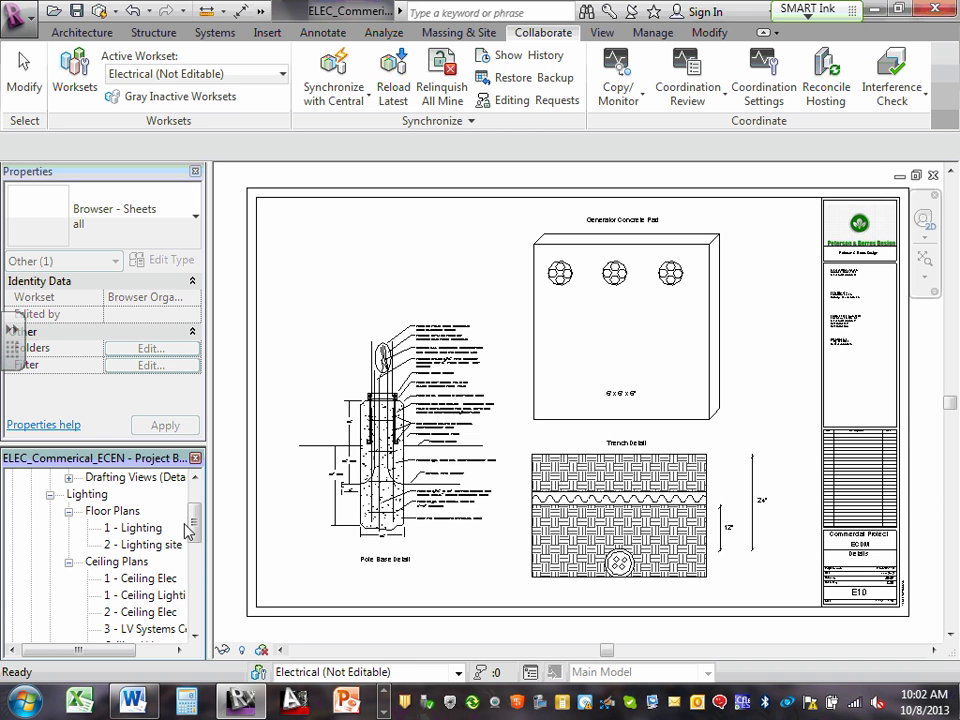
# Expand the Power group's Floor Plans and open the 1 - Floor Power plan
pyautogui.moveTo(194, 528); pyautogui.dragTo(195, 562)
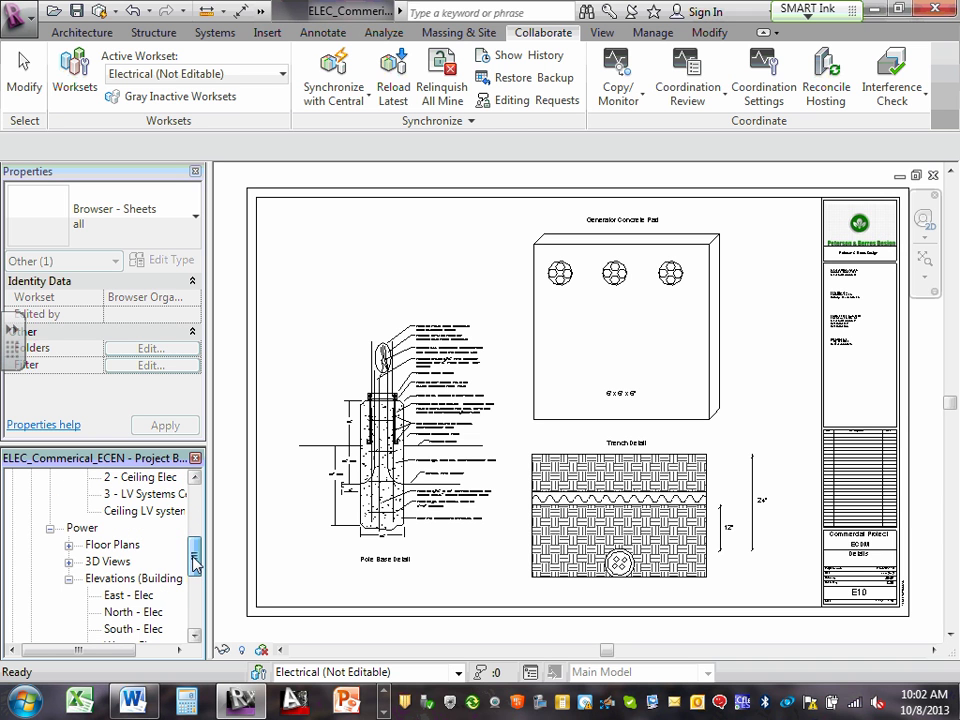
pyautogui.click(69, 546)
pyautogui.scroll(-1, 72, 546)
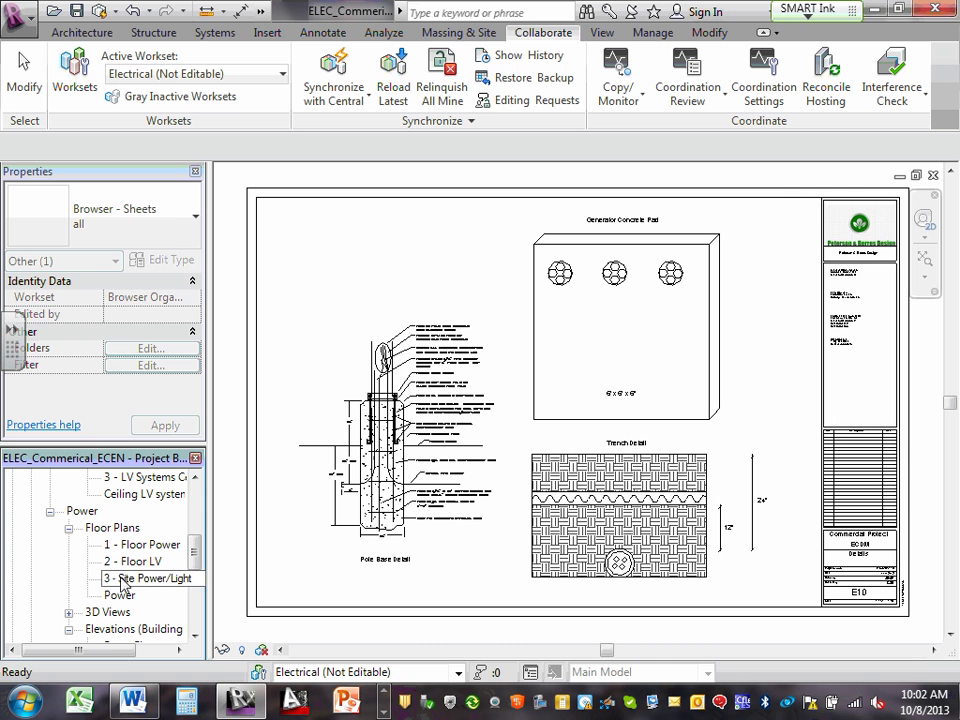
pyautogui.doubleClick(152, 548)
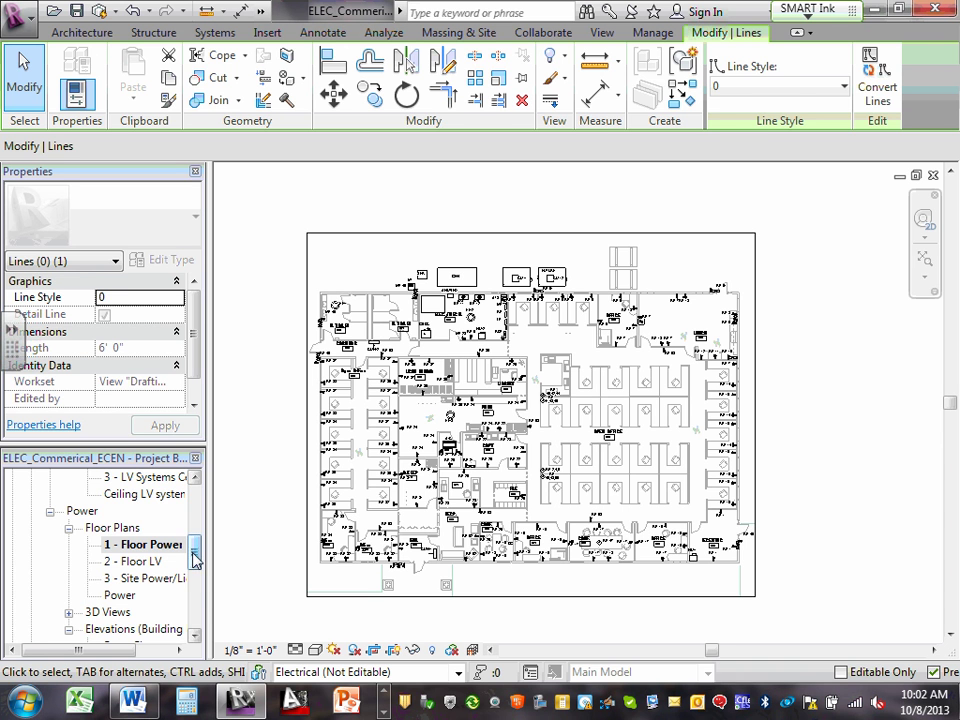
# Collapse the Lighting group under the Electrical discipline in the view list
pyautogui.moveTo(197, 550); pyautogui.dragTo(196, 500)
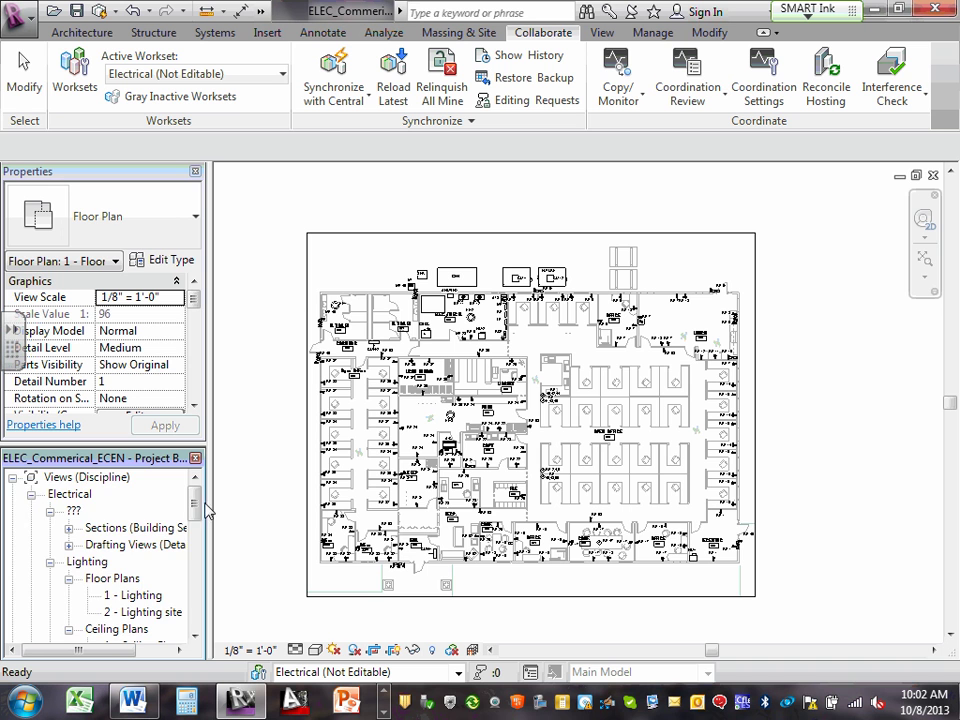
pyautogui.moveTo(197, 506); pyautogui.dragTo(195, 513)
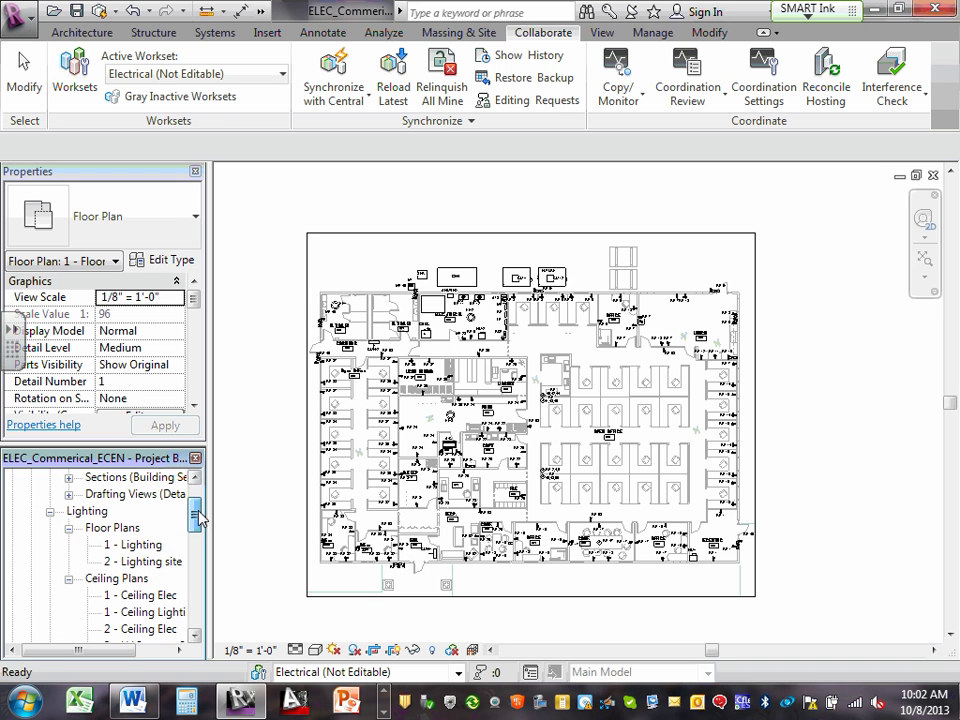
pyautogui.click(50, 511)
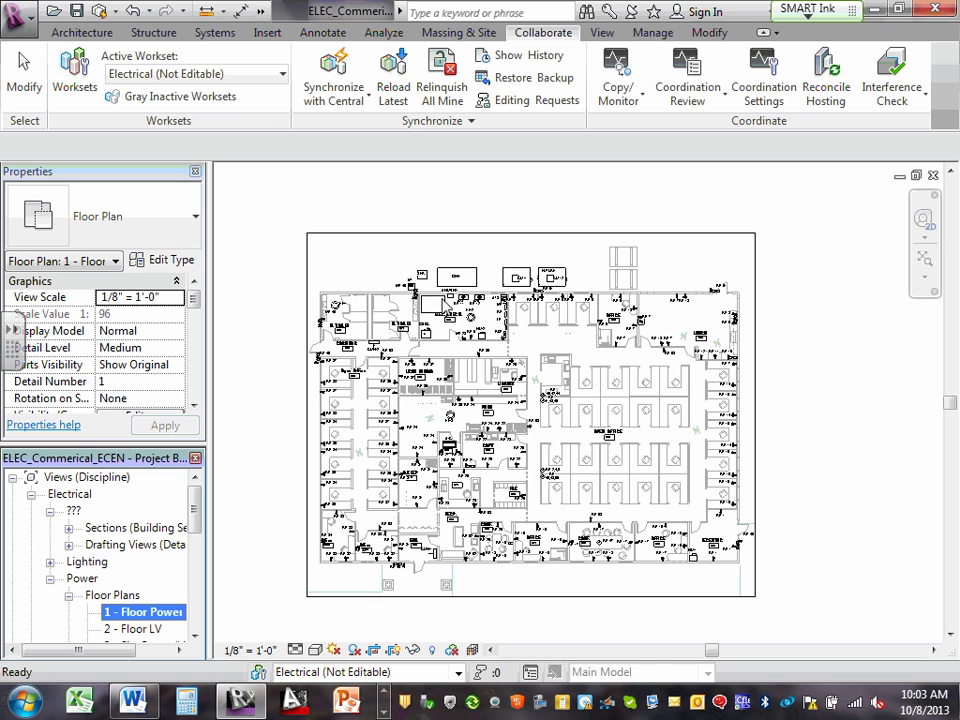
# Try to move the RP 5 duplex receptacle just west of Office 117 a short distance west along the exterior wall
pyautogui.click(553, 333)
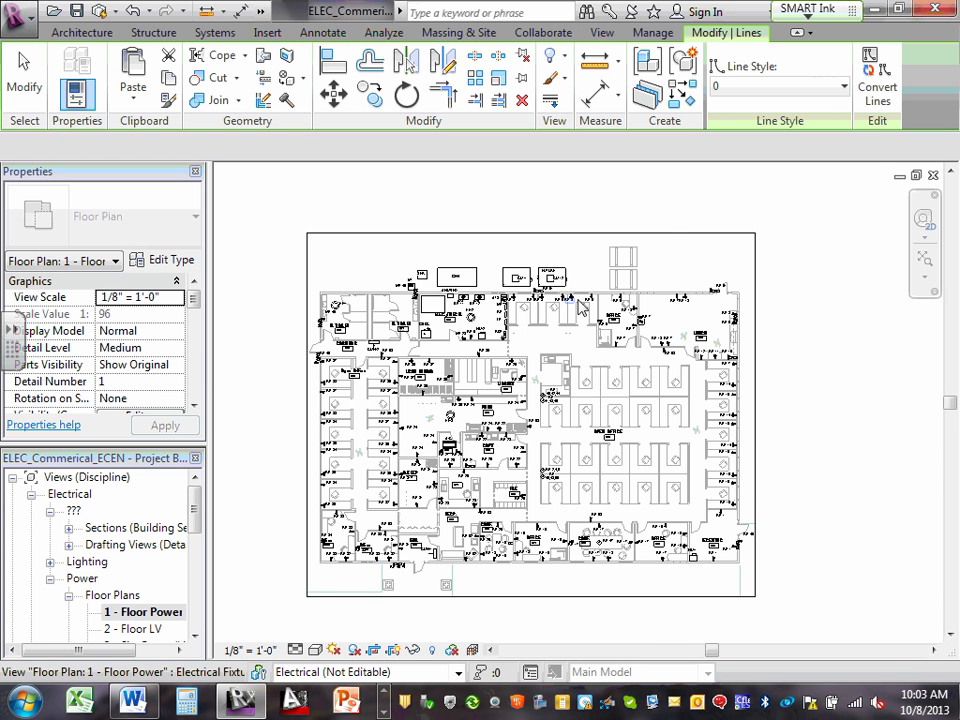
pyautogui.scroll(5, 565, 292)
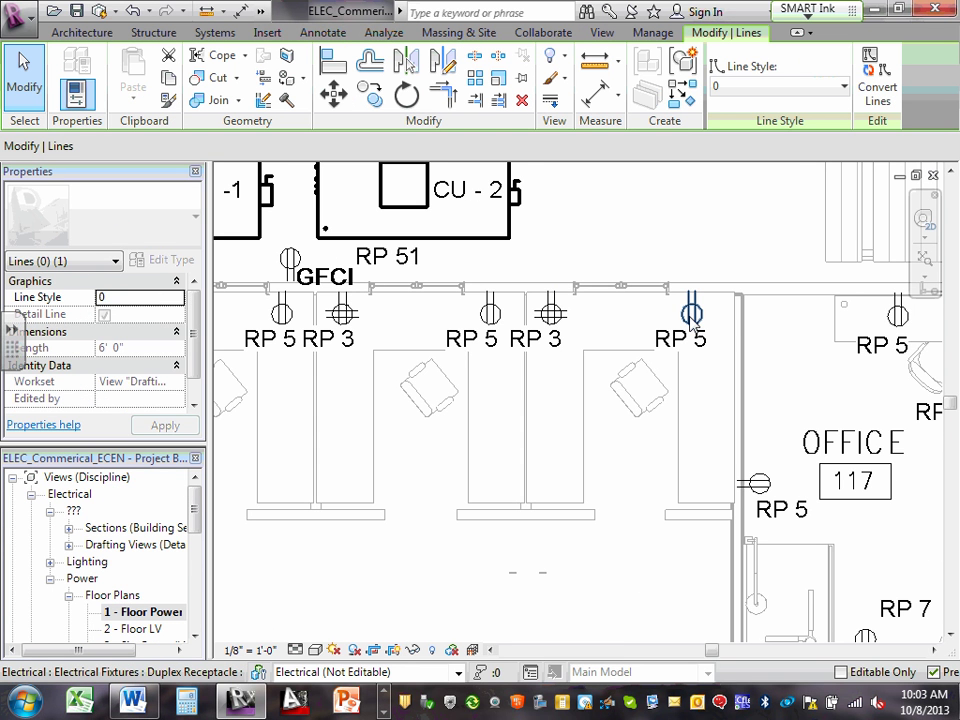
pyautogui.click(690, 316)
pyautogui.moveTo(690, 316); pyautogui.dragTo(622, 314)
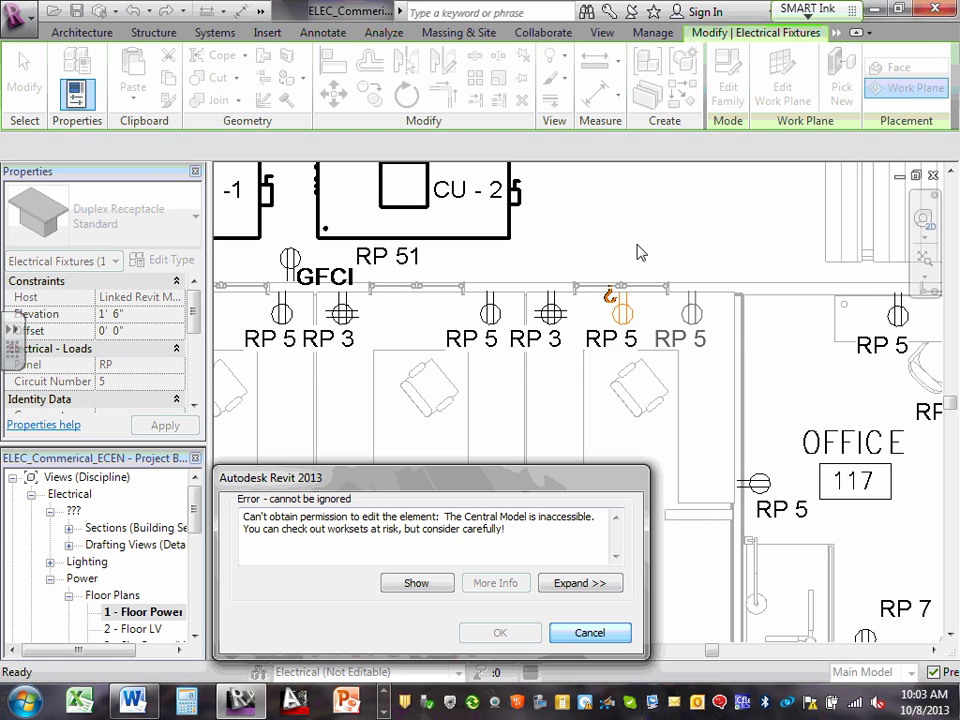
pyautogui.click(628, 636)
# Open the Electrical Device Panel Tag family from the RP 5 receptacle tag, and close it
pyautogui.click(683, 340)
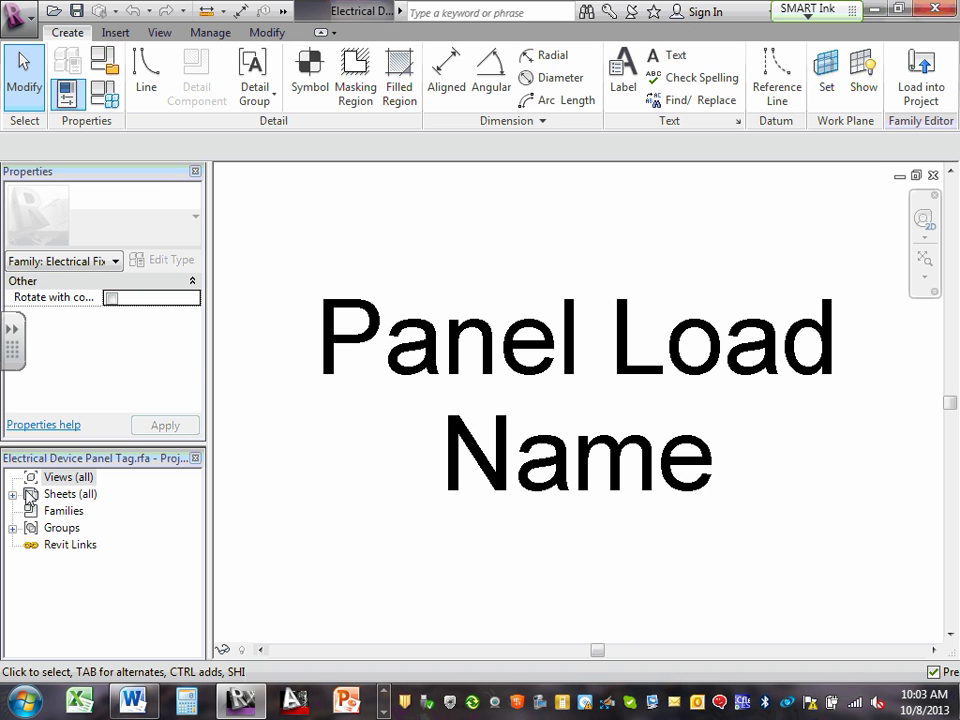
pyautogui.click(68, 478)
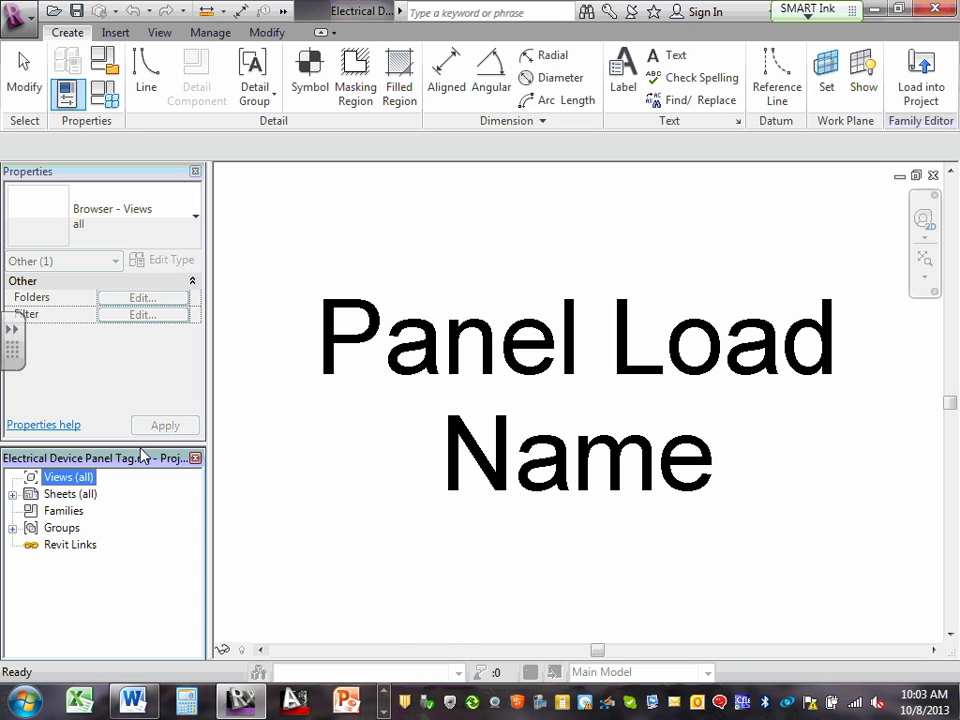
pyautogui.click(357, 530)
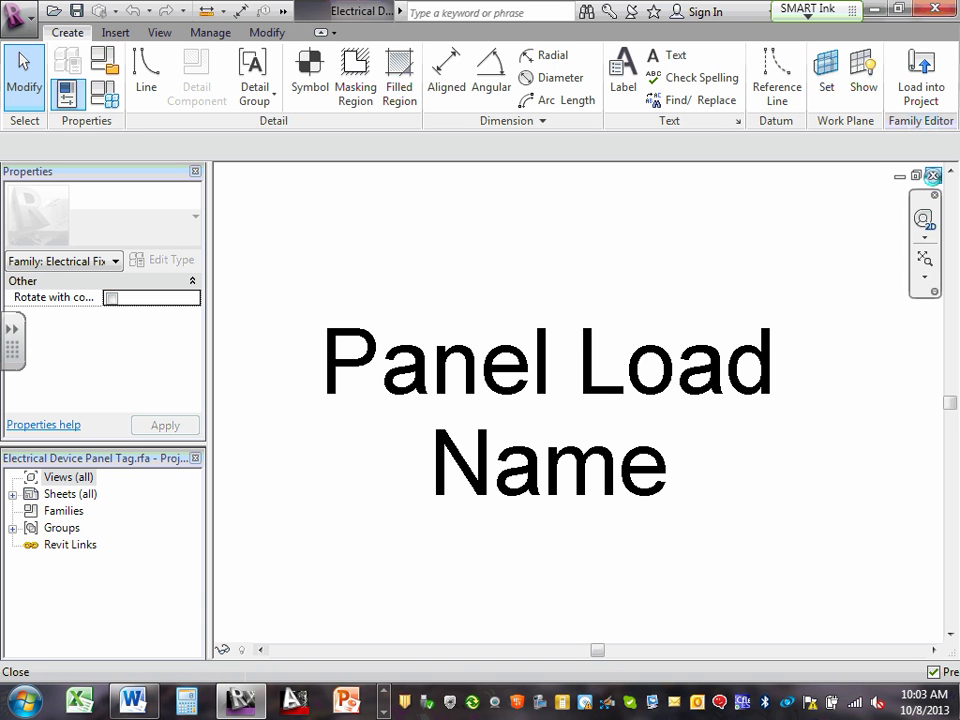
pyautogui.click(933, 175)
pyautogui.click(533, 367)
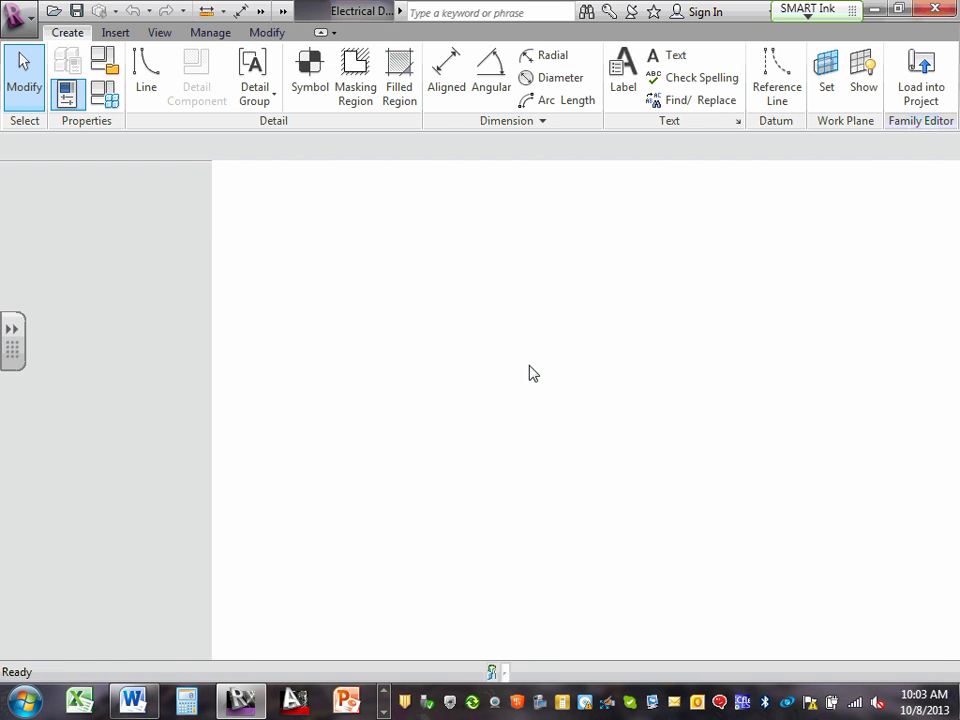
# Collapse the Electrical discipline's ??? and Power groups, reviewing the Sections and Drafting Views categories inside ???
pyautogui.scroll(-2, 522, 405)
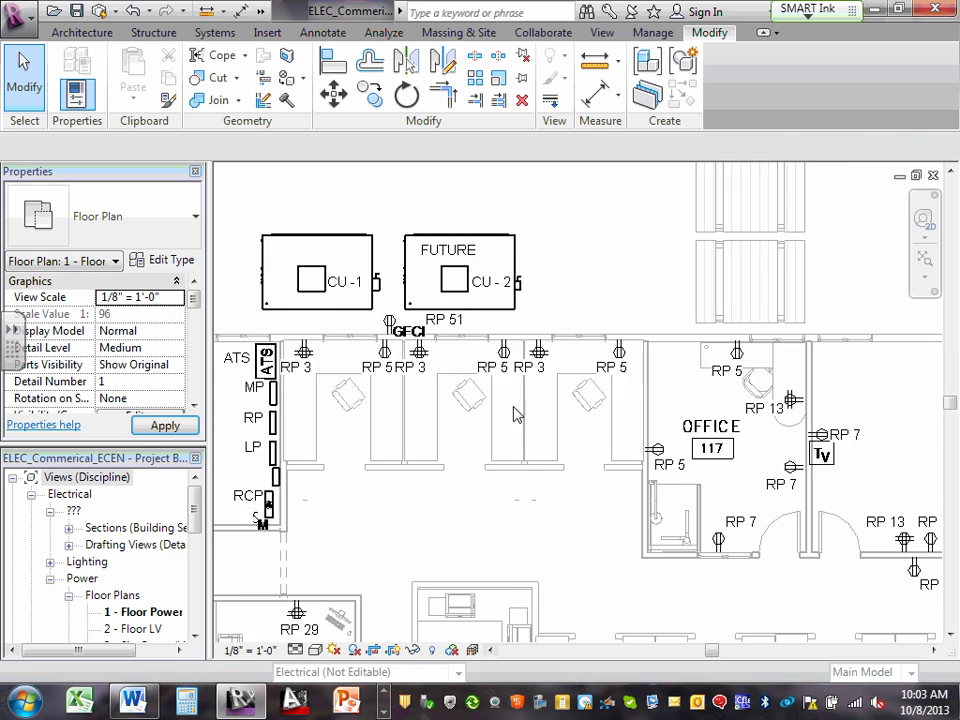
pyautogui.scroll(-2, 514, 414)
pyautogui.moveTo(509, 343); pyautogui.dragTo(606, 363, button='middle')
pyautogui.scroll(-5, 590, 358)
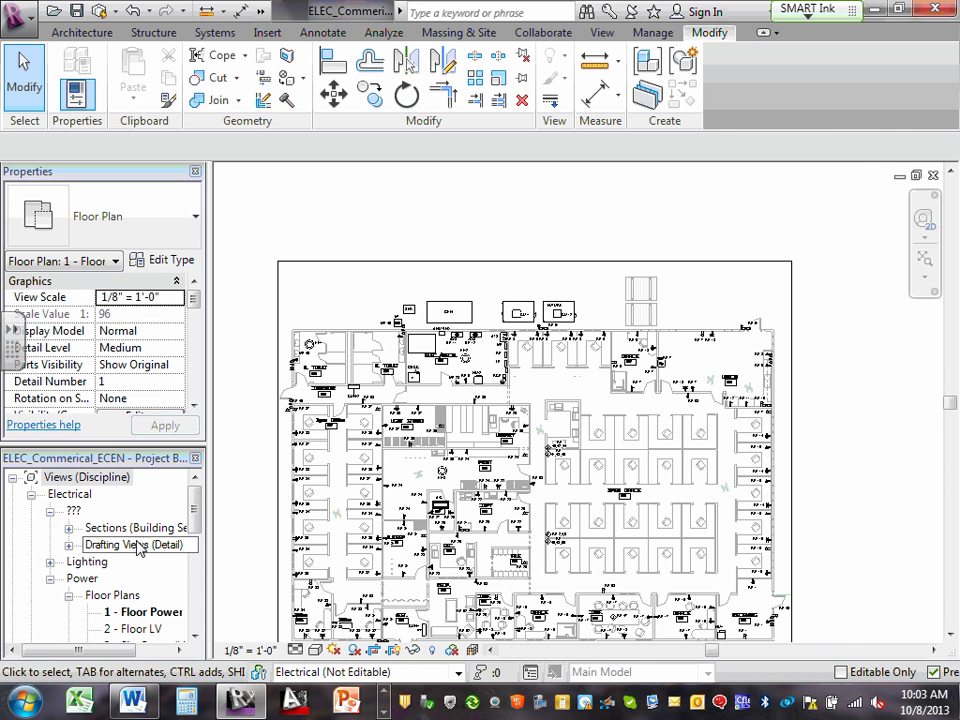
pyautogui.click(31, 495)
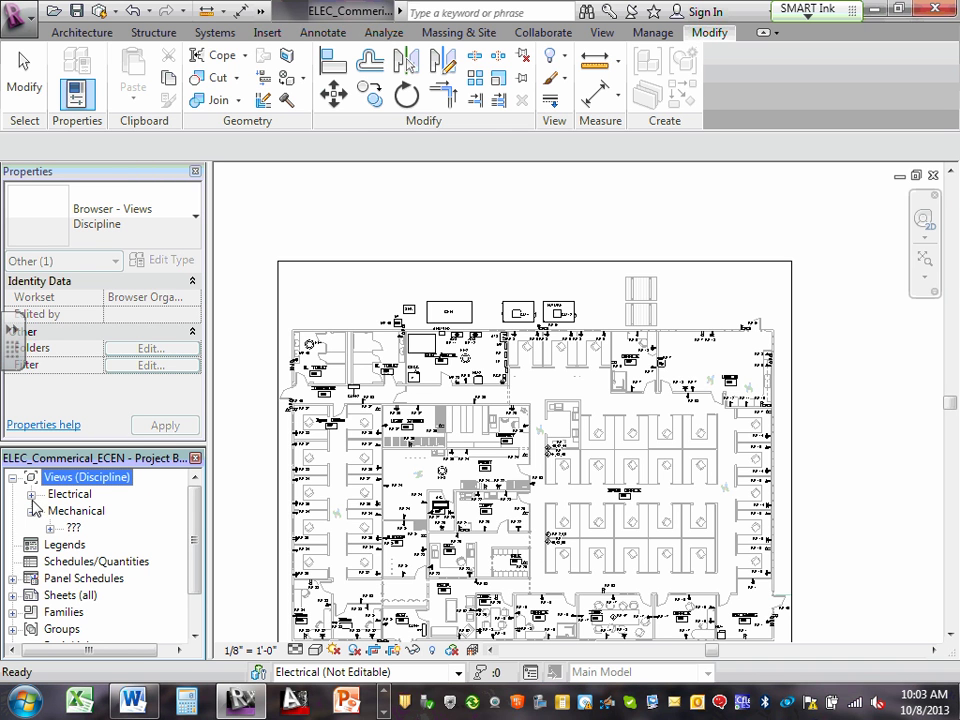
pyautogui.click(31, 494)
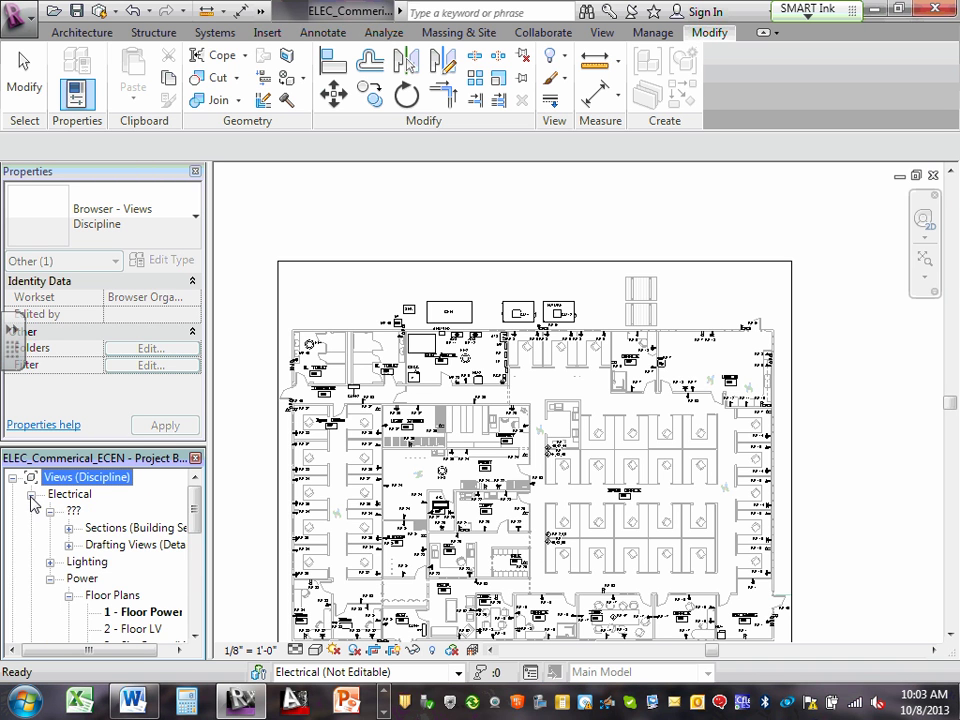
pyautogui.click(49, 511)
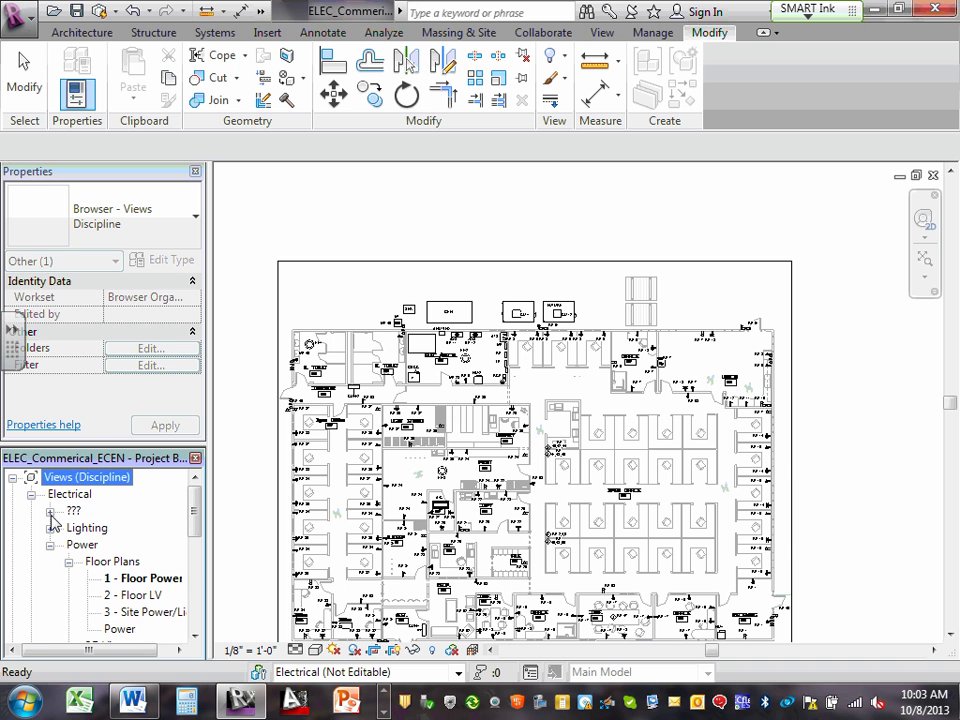
pyautogui.click(50, 545)
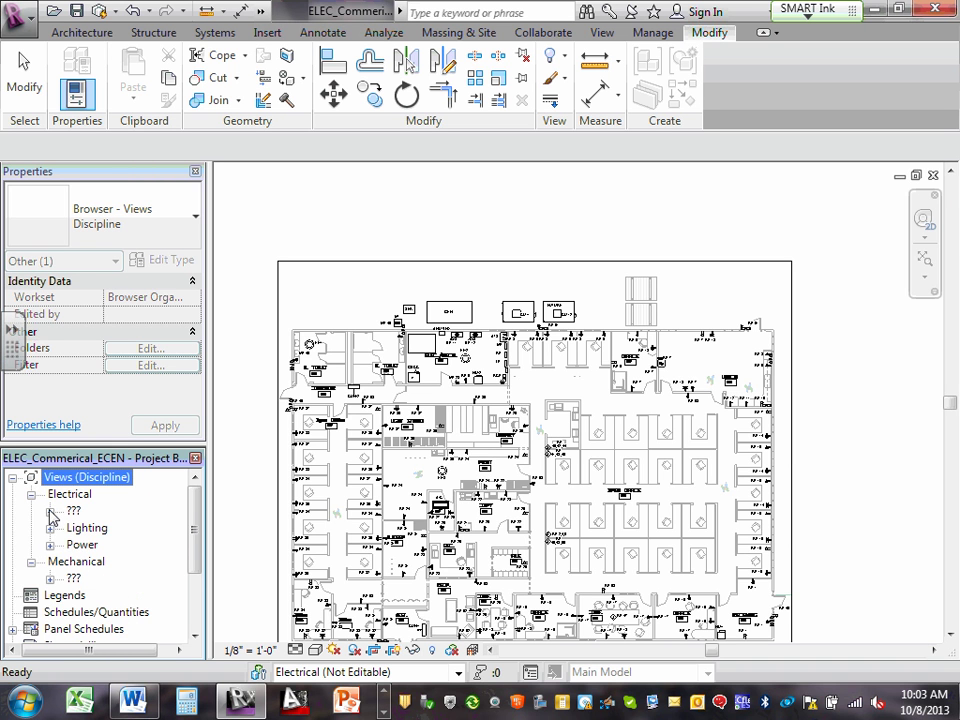
pyautogui.click(50, 511)
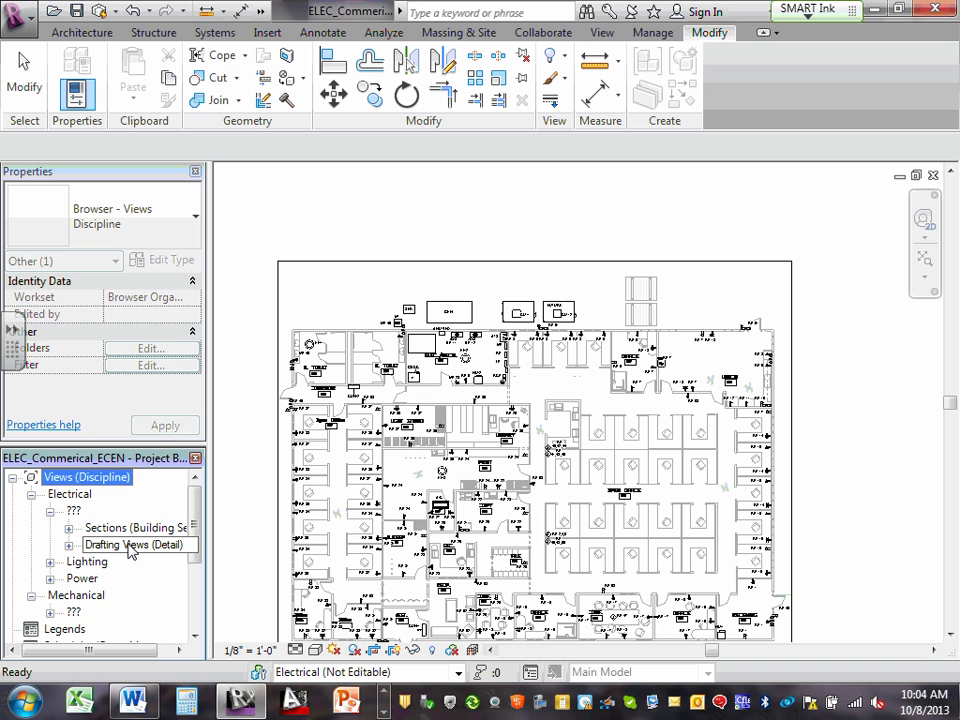
pyautogui.click(50, 511)
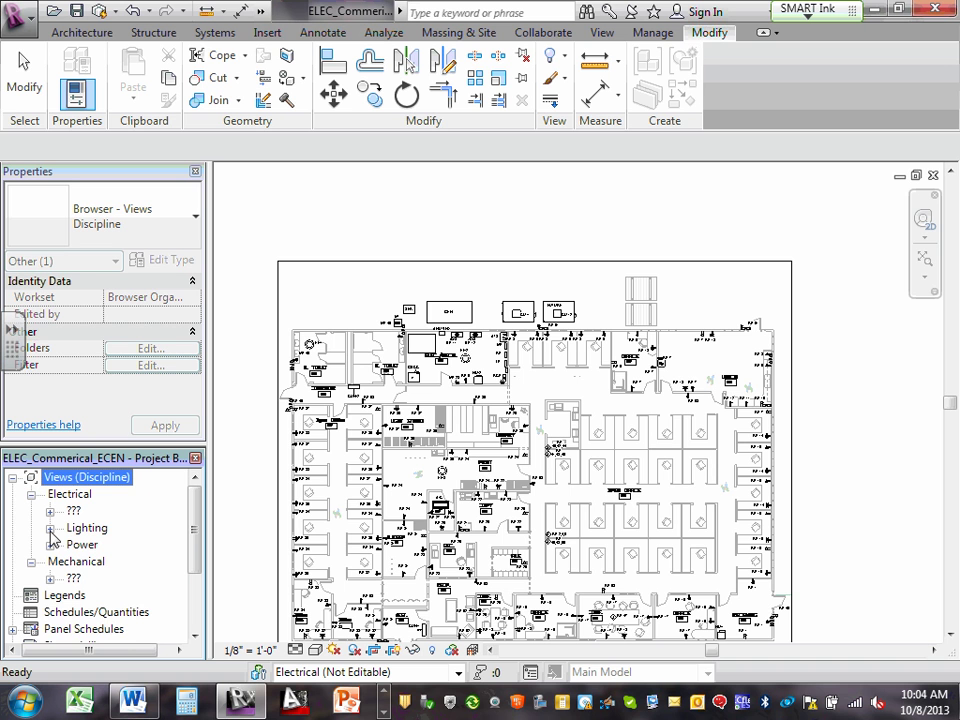
# Expand the Lighting group, collapse its Ceiling Plans, and expand the Power group to show its floor plans
pyautogui.click(50, 528)
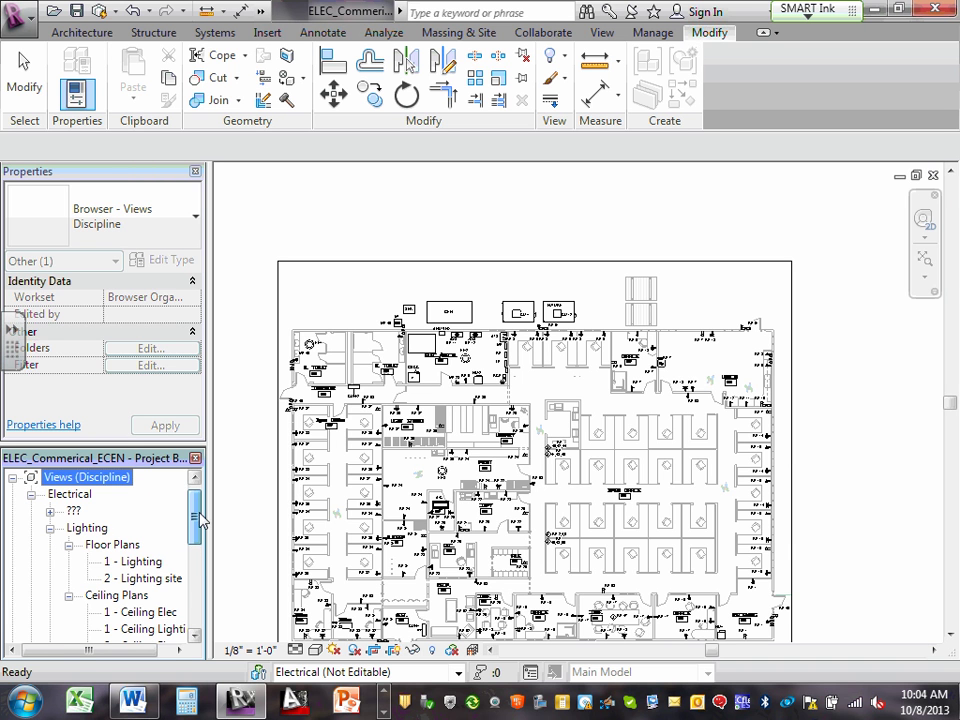
pyautogui.scroll(-1, 200, 520)
pyautogui.click(68, 562)
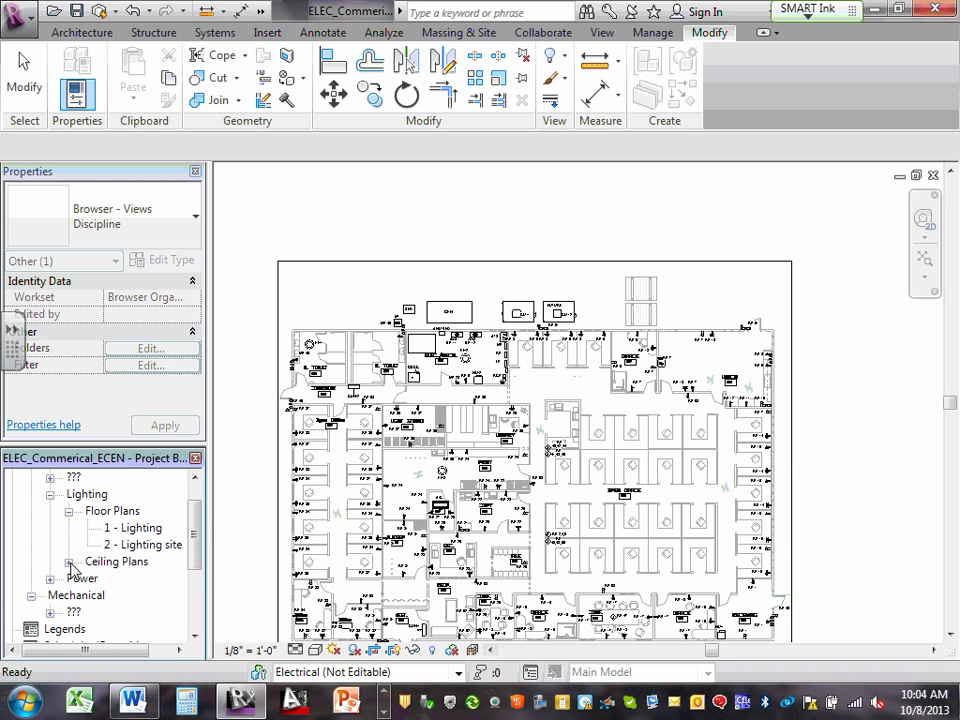
pyautogui.click(50, 578)
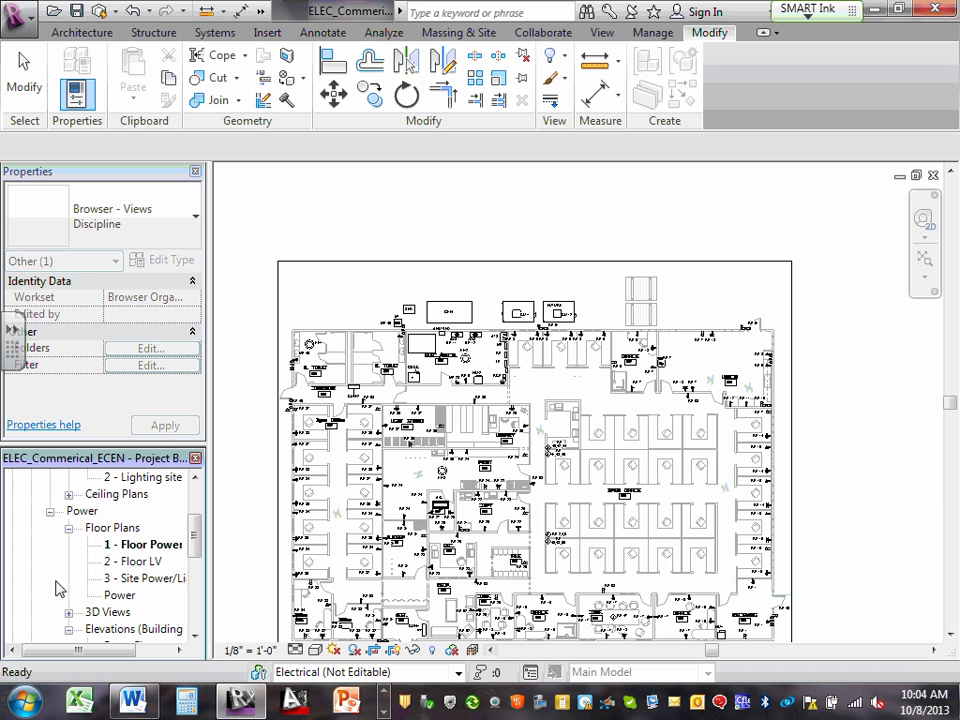
# View the options available for the 1 - Floor Power plan, dismiss them, and collapse Power's Floor Plans
pyautogui.rightClick(152, 551)
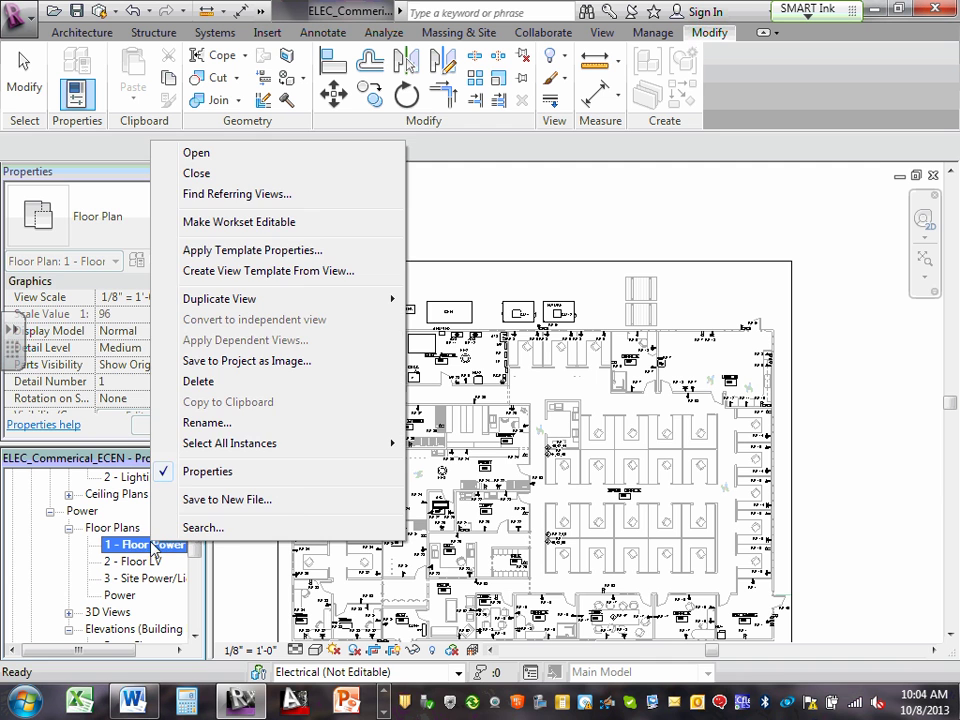
pyautogui.click(217, 571)
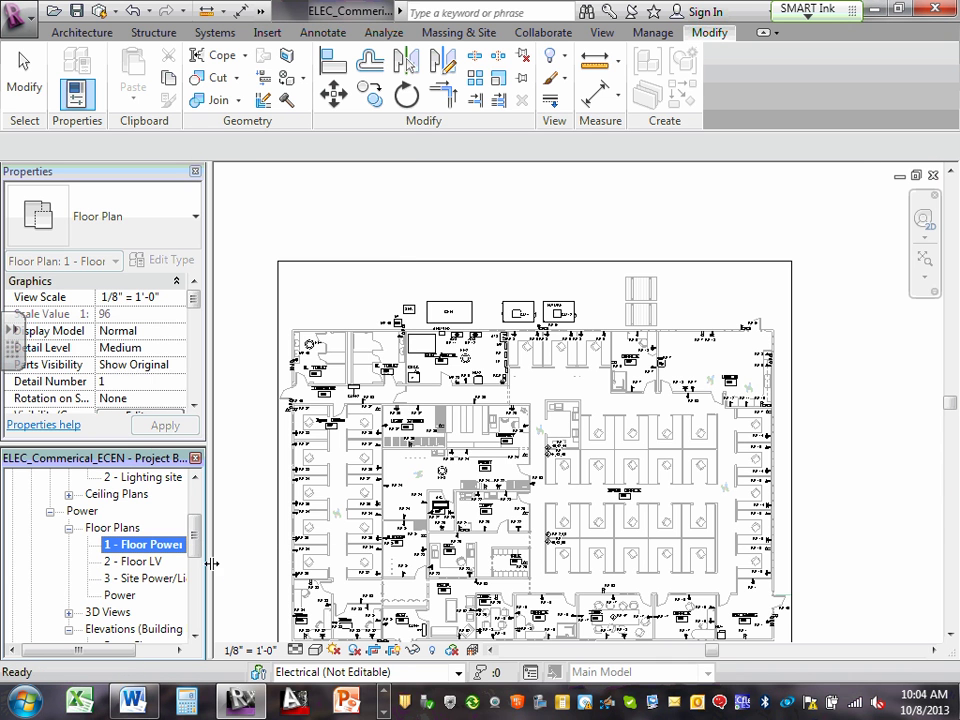
pyautogui.click(68, 528)
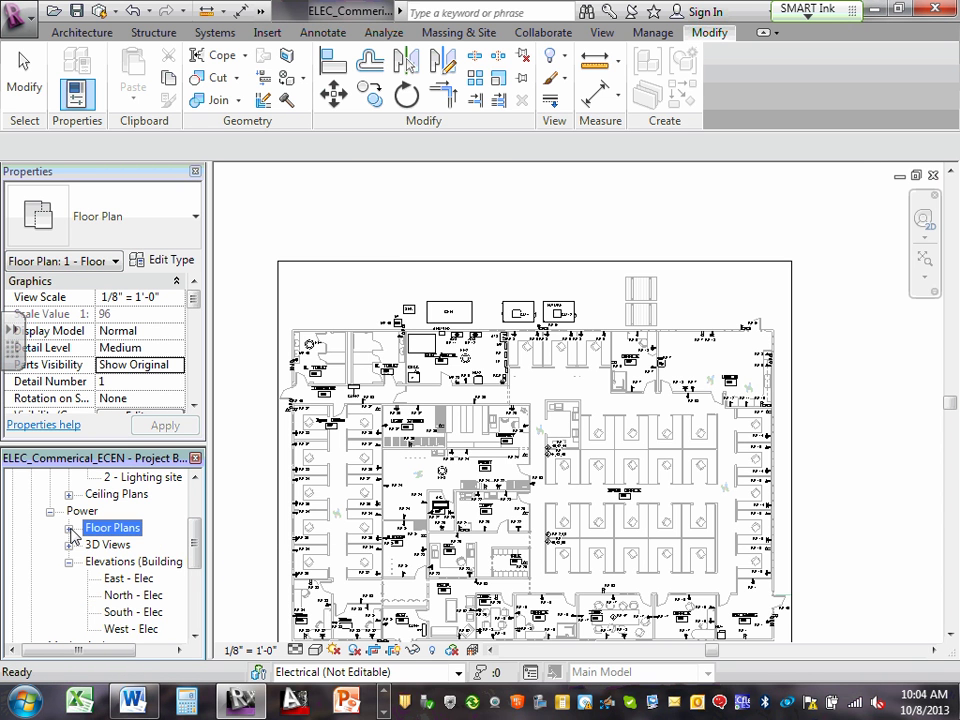
# Expand the Power group's 3D Views and open the {3D} view to examine the site model
pyautogui.click(68, 545)
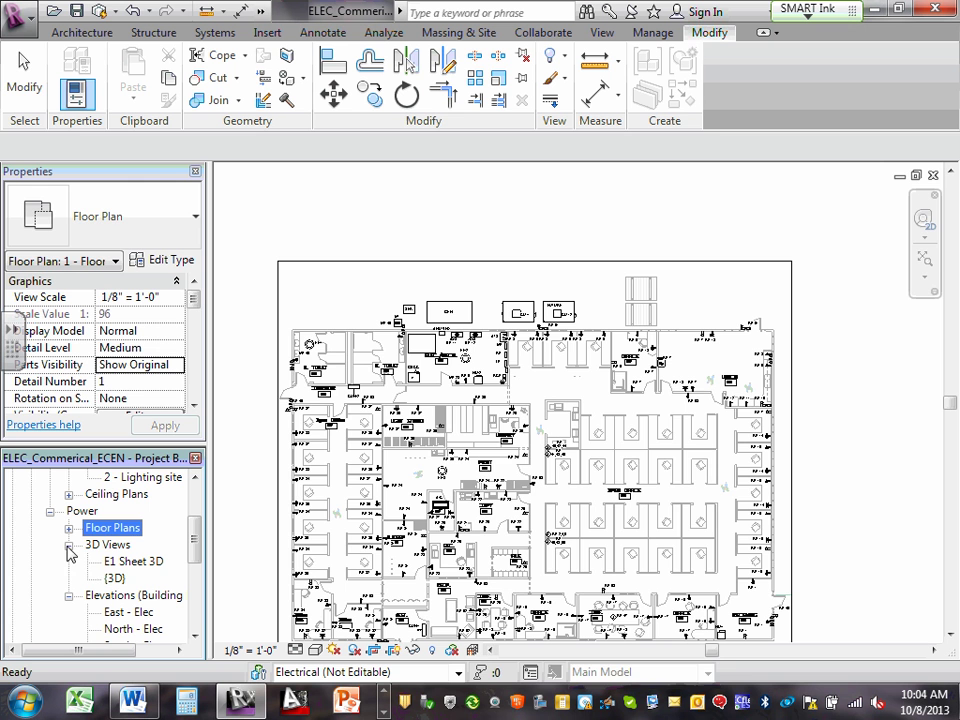
pyautogui.doubleClick(115, 578)
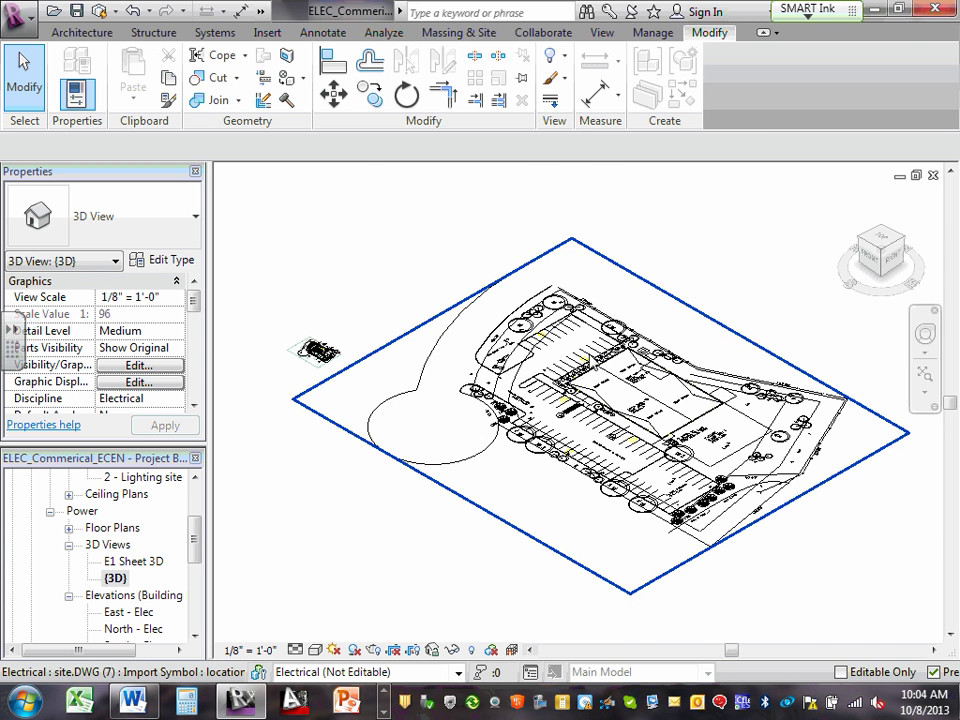
pyautogui.scroll(3, 597, 378)
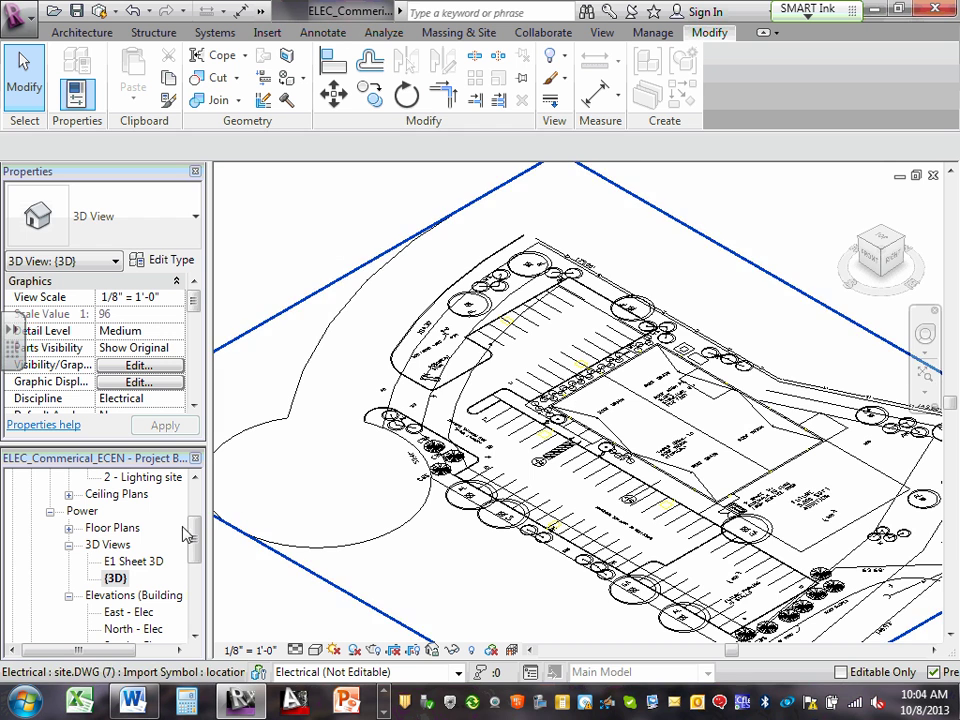
# Open the E1 Sheet 3D view and examine the building and parking layout
pyautogui.doubleClick(133, 562)
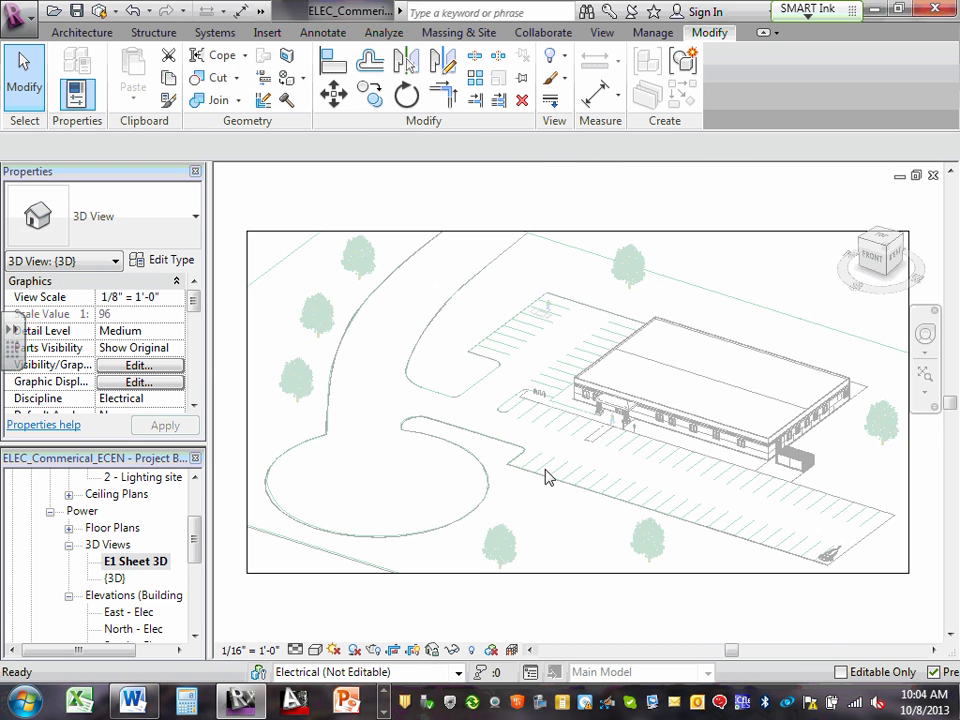
pyautogui.scroll(-2, 655, 410)
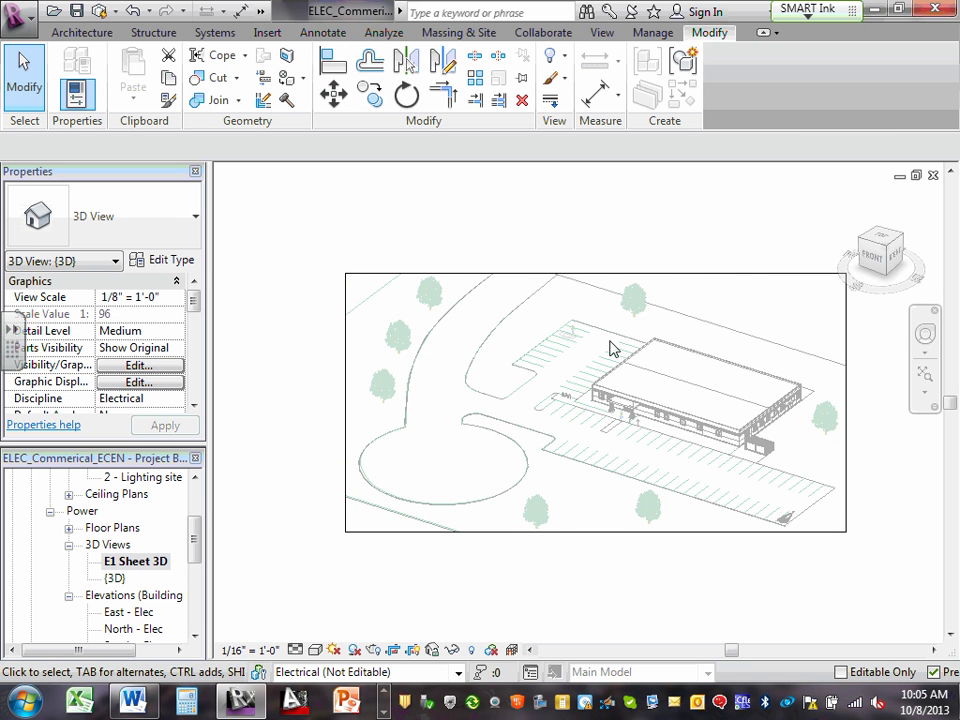
pyautogui.scroll(2, 630, 398)
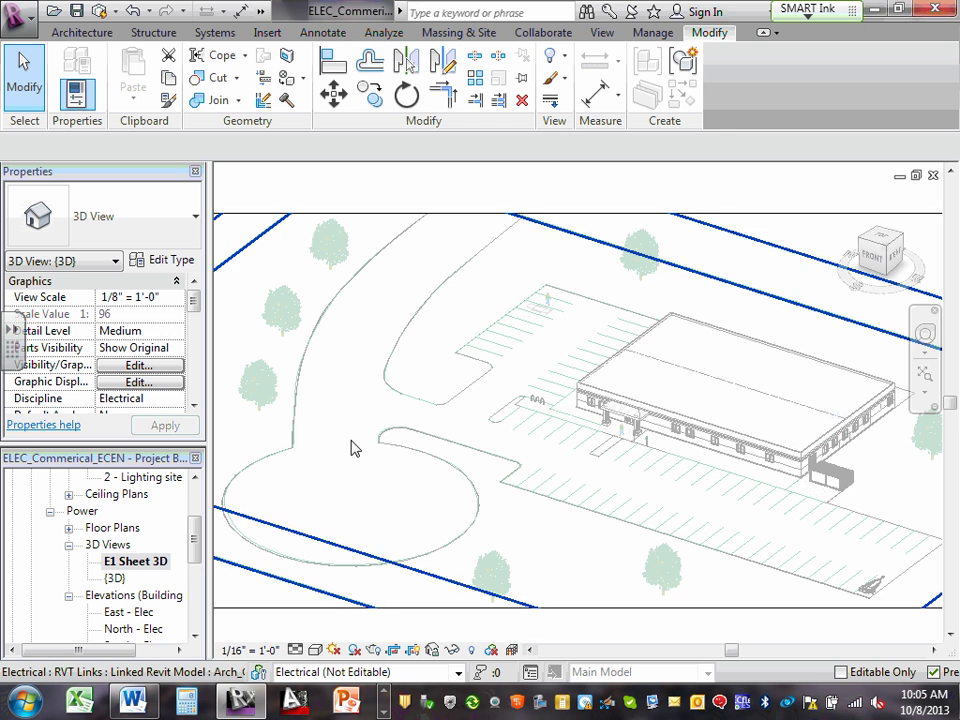
pyautogui.click(160, 561)
# Open the East - Elec elevation and examine the street light poles and their mounting height
pyautogui.moveTo(197, 536); pyautogui.dragTo(209, 557)
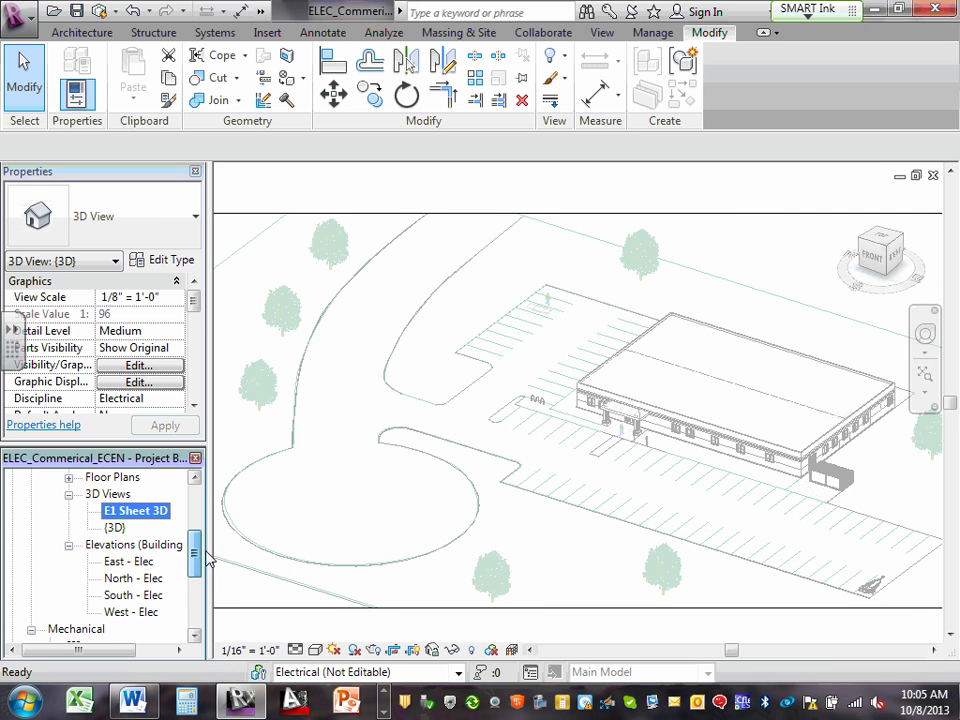
pyautogui.doubleClick(128, 561)
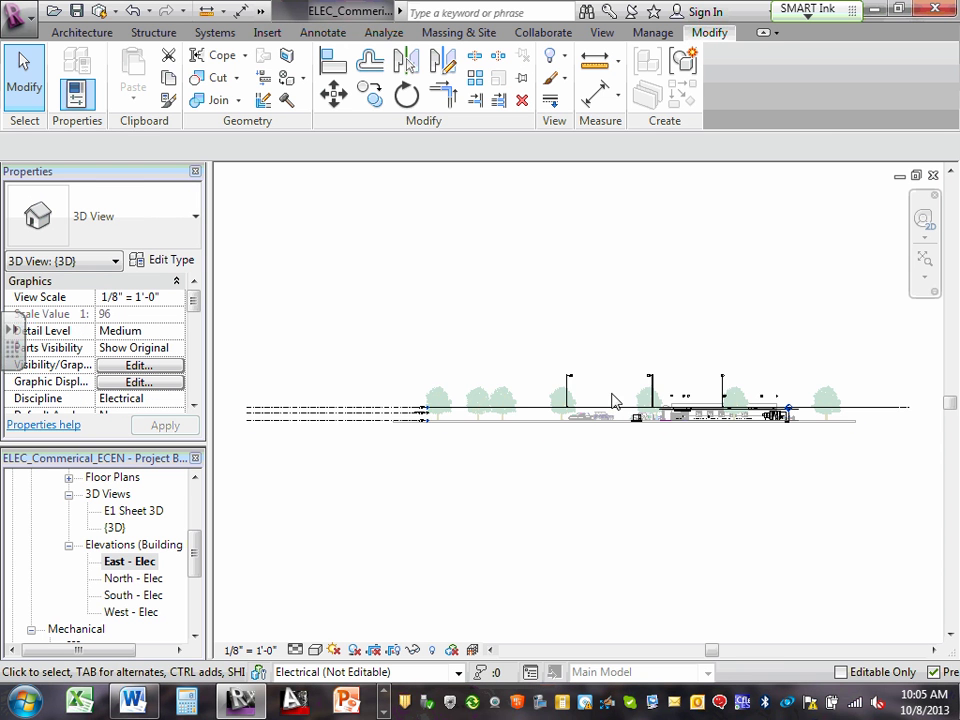
pyautogui.scroll(6, 650, 427)
pyautogui.scroll(1, 650, 427)
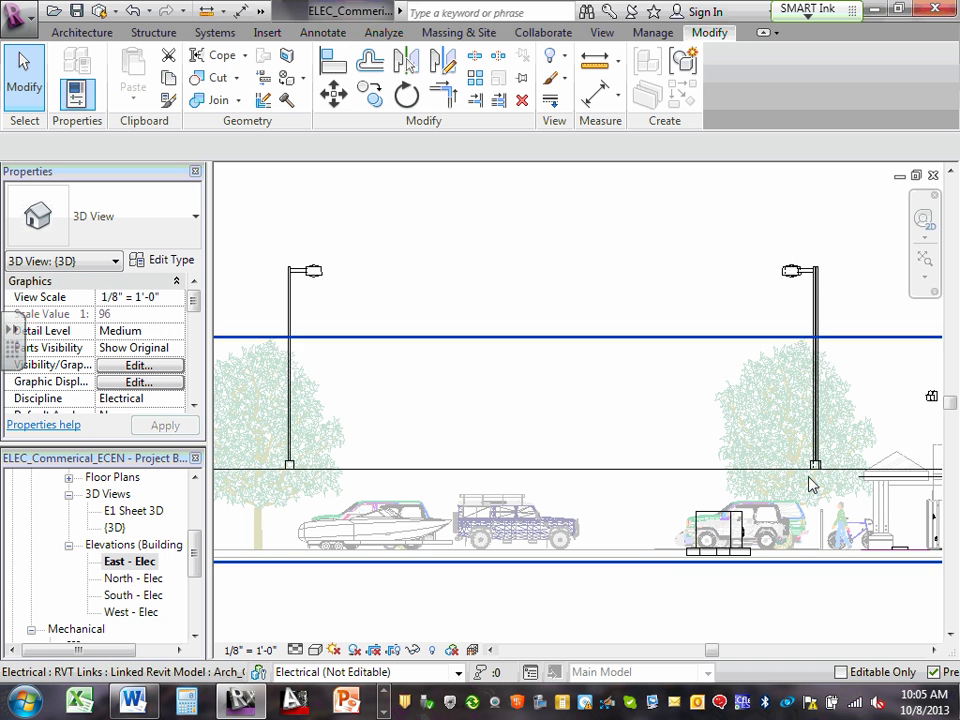
pyautogui.scroll(-1, 812, 482)
pyautogui.scroll(-2, 813, 430)
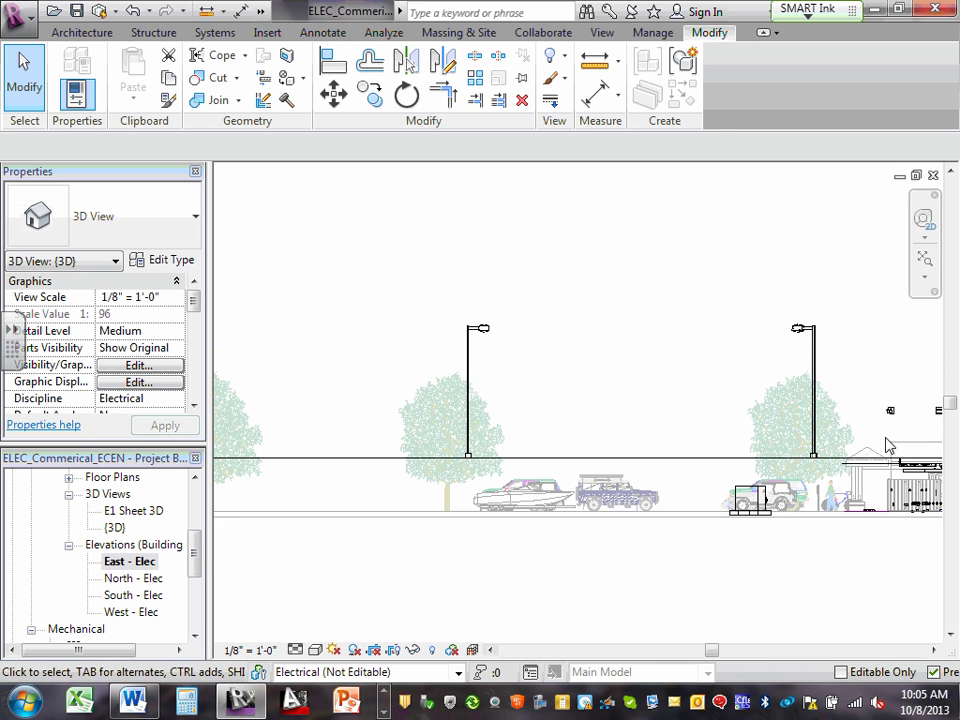
pyautogui.scroll(-1, 828, 525)
pyautogui.scroll(-2, 830, 520)
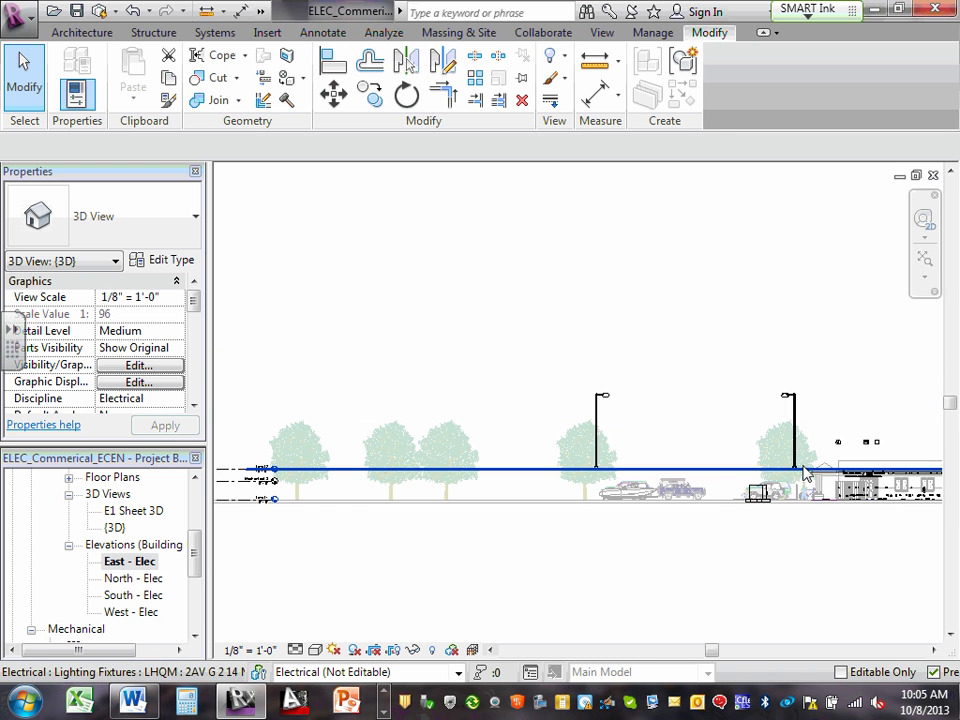
pyautogui.scroll(2, 791, 445)
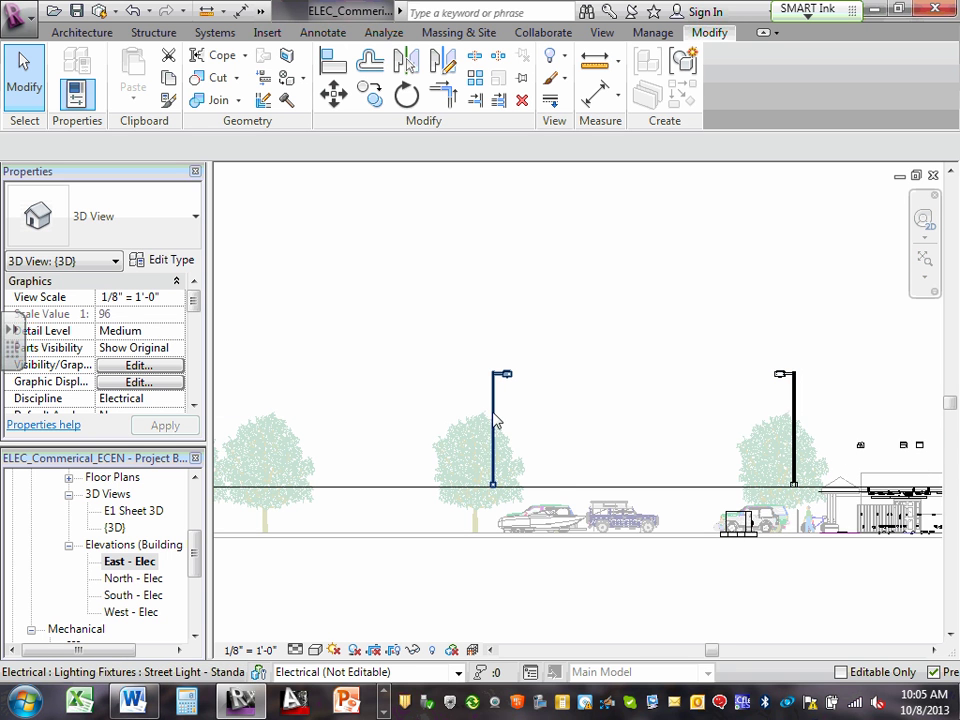
pyautogui.scroll(1, 495, 410)
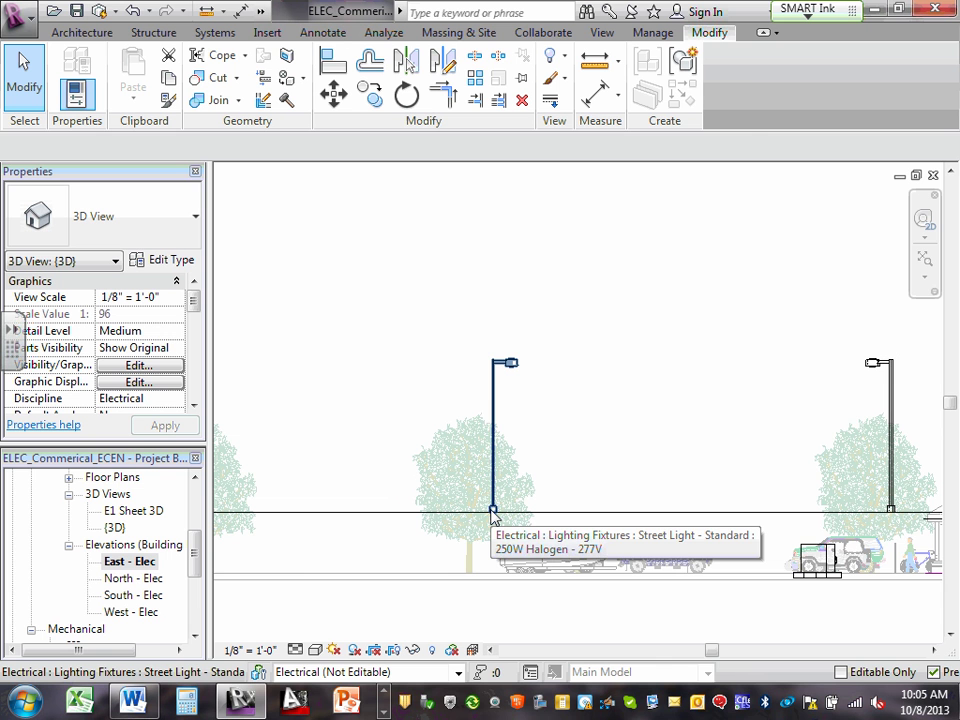
pyautogui.scroll(-1, 492, 514)
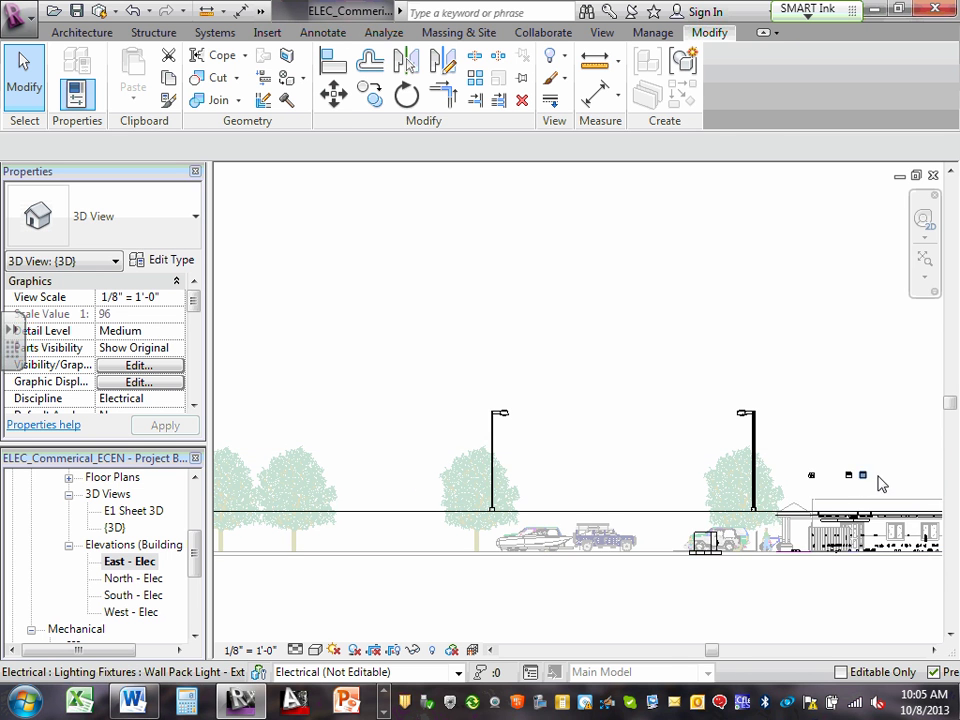
# Inspect the exterior wall pack lights above the building in the East - Elec elevation
pyautogui.scroll(4, 879, 482)
pyautogui.scroll(1, 876, 489)
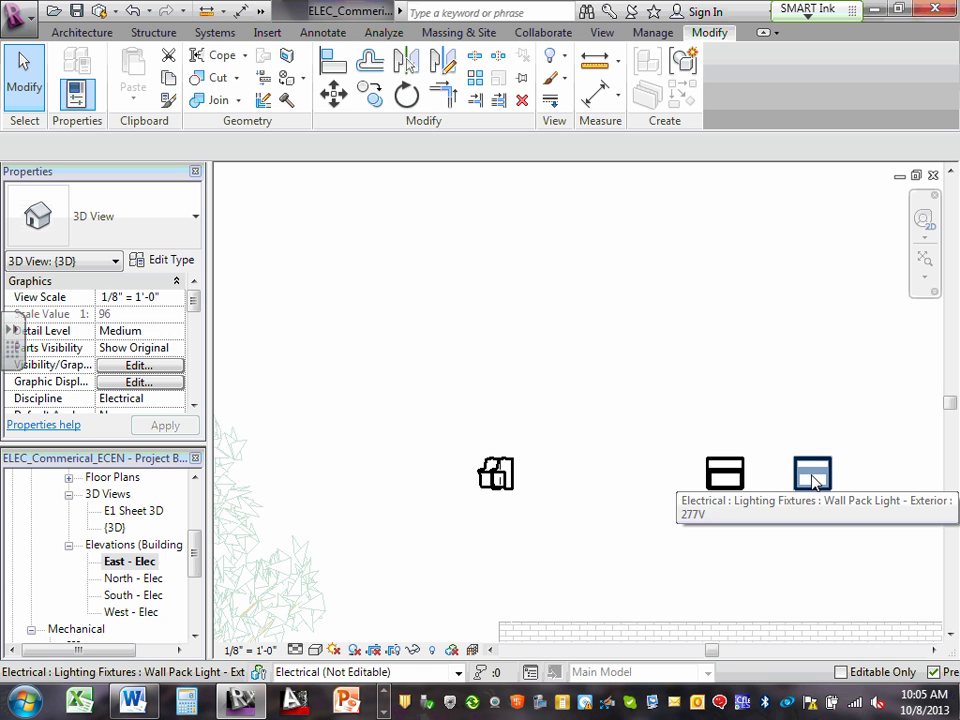
pyautogui.scroll(-3, 632, 499)
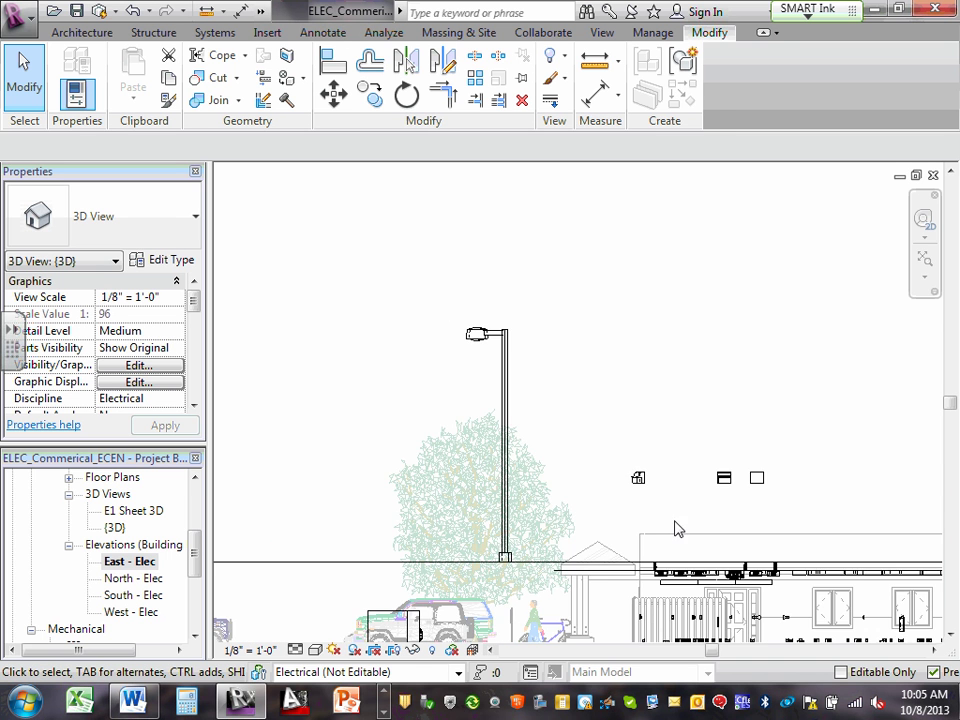
pyautogui.scroll(-1, 605, 555)
# Open the North - Elec elevation and look over its contents
pyautogui.doubleClick(147, 580)
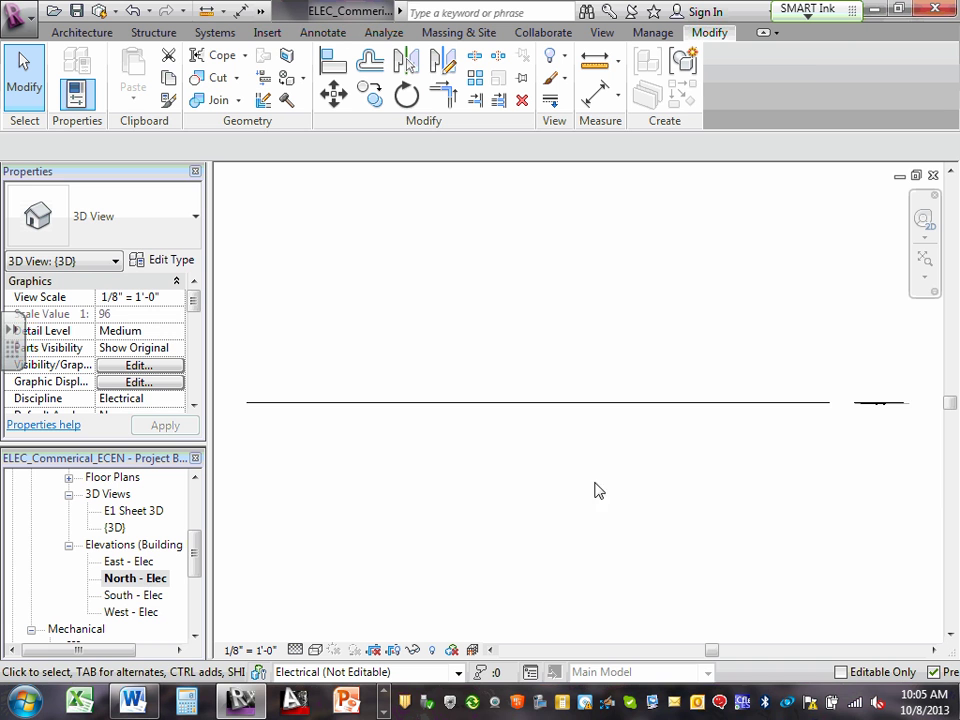
pyautogui.scroll(-3, 668, 462)
pyautogui.scroll(5, 715, 441)
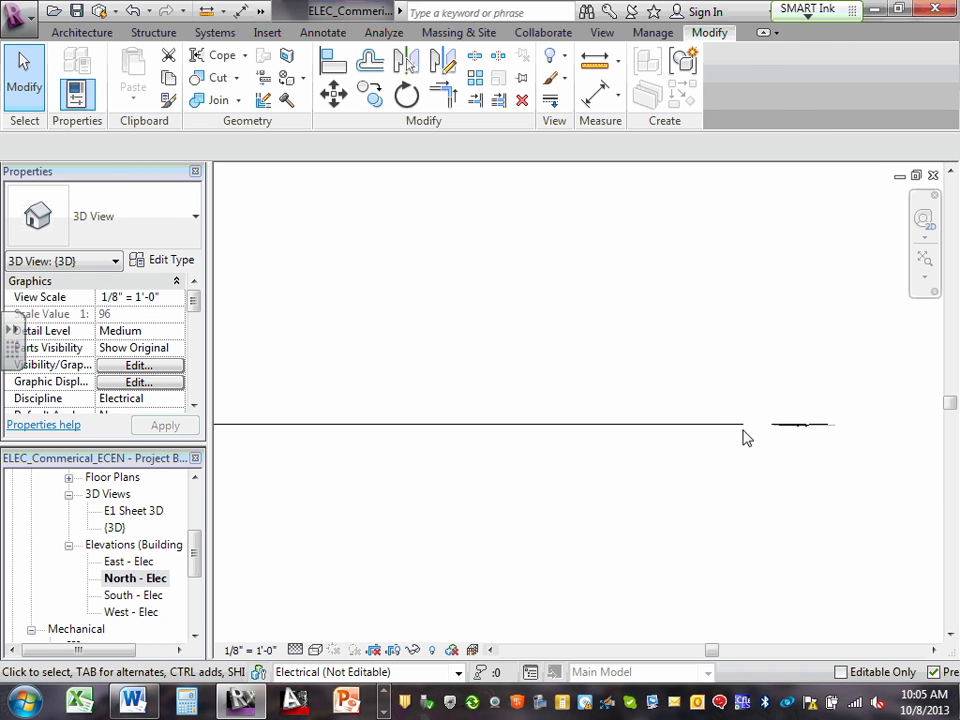
# Open the South - Elec elevation and examine the electrical equipment and light fixtures around the building
pyautogui.doubleClick(113, 598)
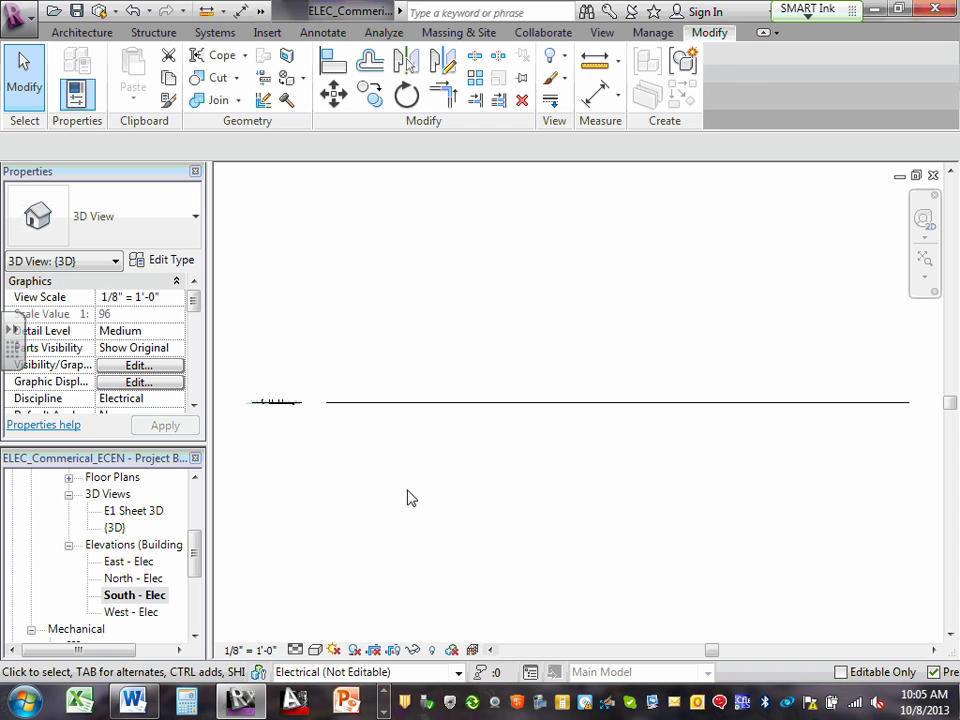
pyautogui.scroll(-3, 405, 492)
pyautogui.scroll(4, 330, 452)
pyautogui.scroll(-4, 352, 466)
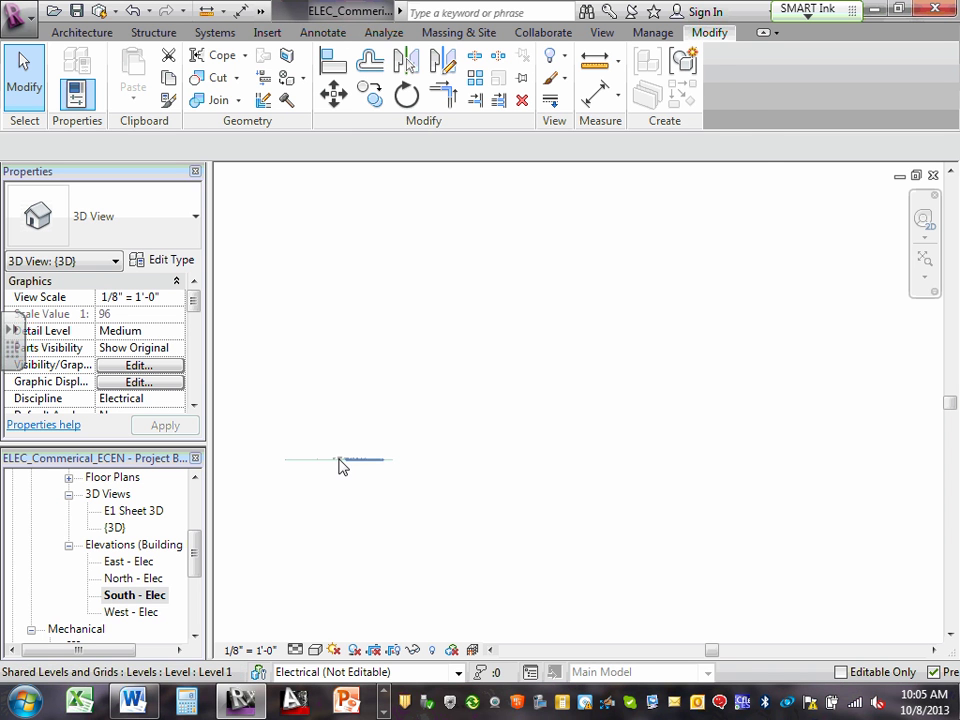
pyautogui.scroll(3, 336, 455)
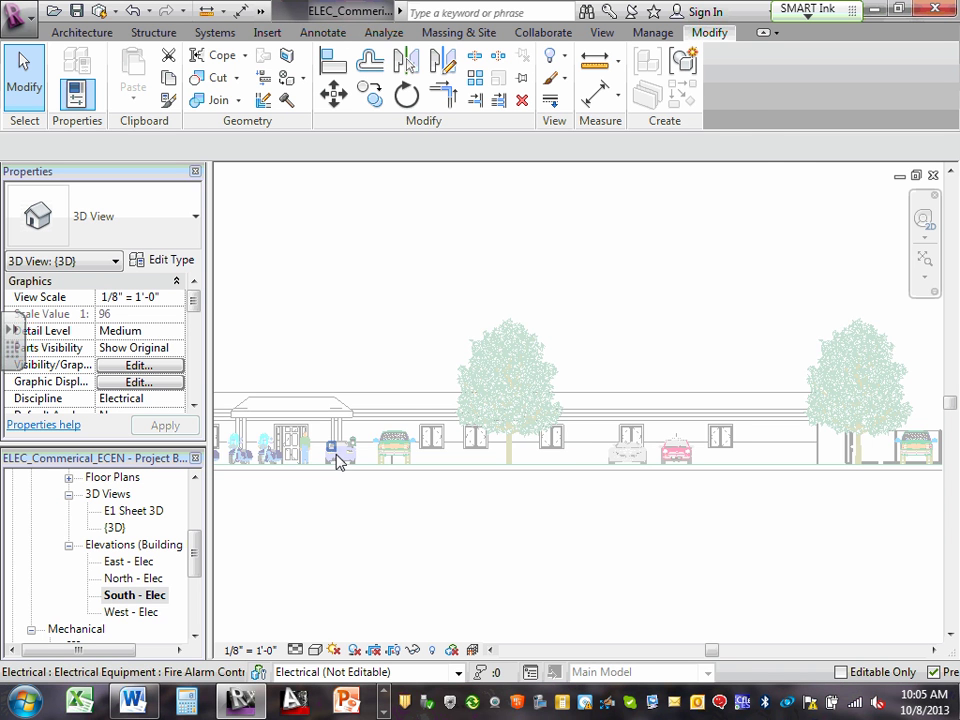
pyautogui.scroll(3, 394, 349)
pyautogui.moveTo(643, 328); pyautogui.dragTo(487, 347, button='middle')
pyautogui.scroll(-3, 487, 347)
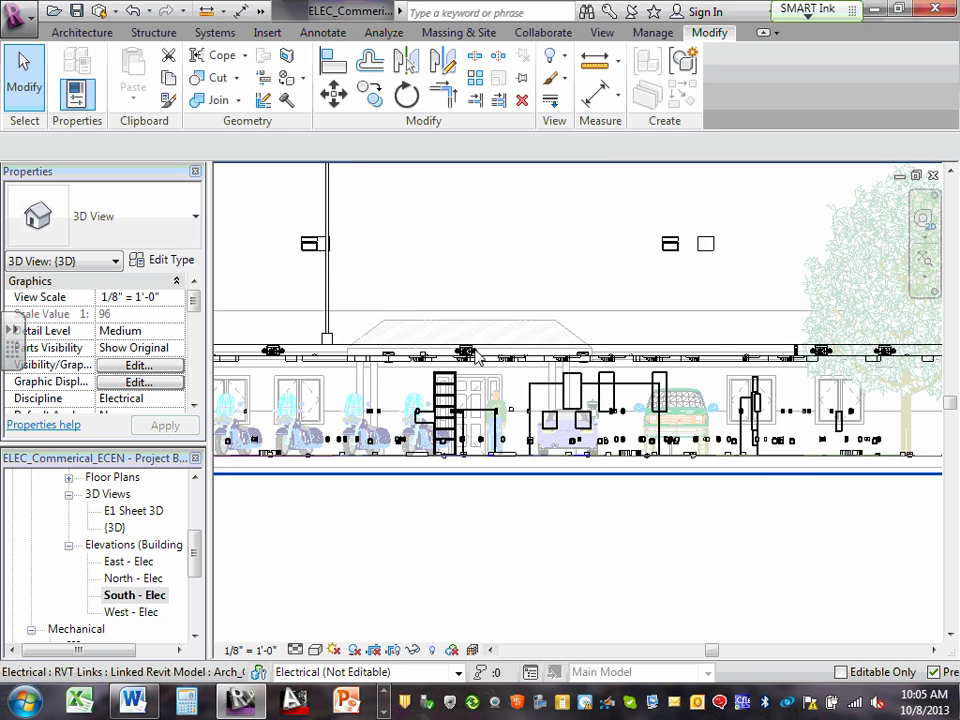
pyautogui.scroll(-3, 455, 366)
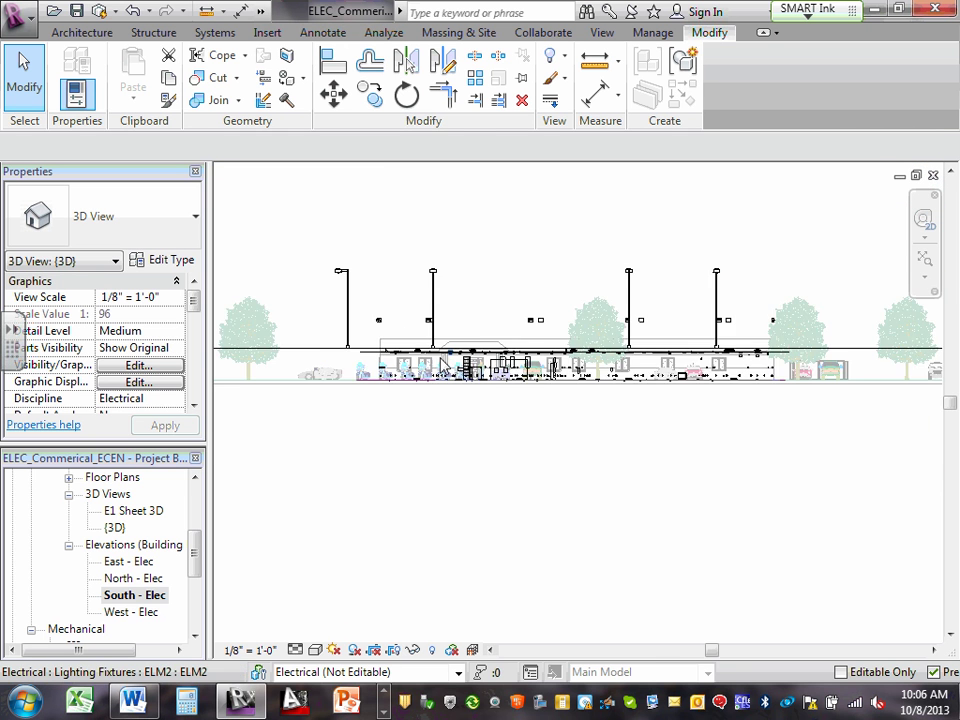
pyautogui.scroll(2, 455, 366)
pyautogui.scroll(1, 566, 343)
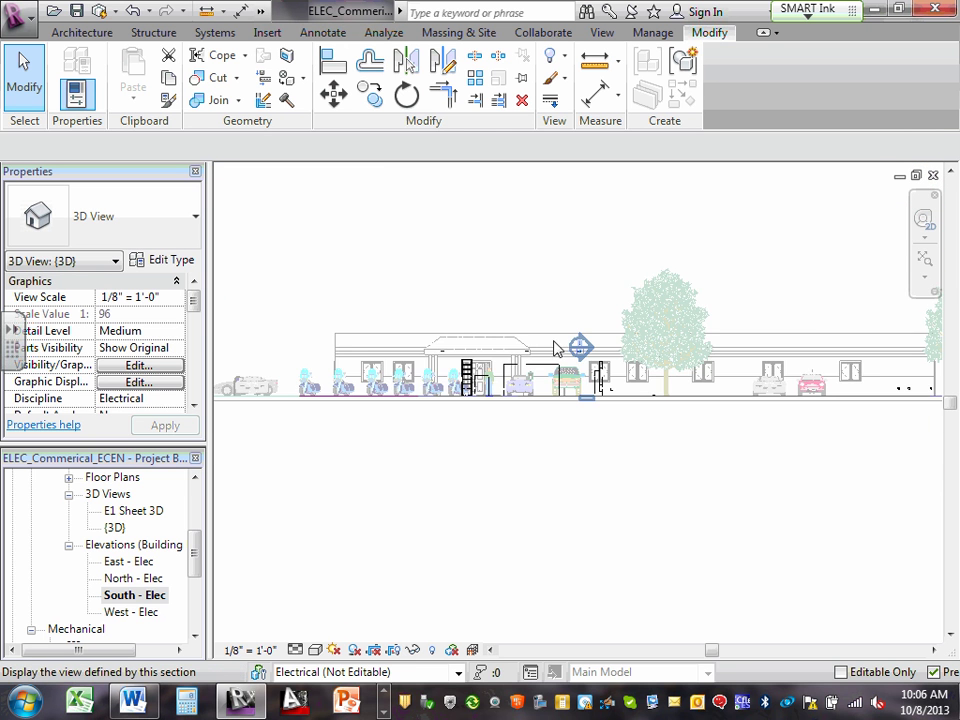
pyautogui.scroll(1, 563, 345)
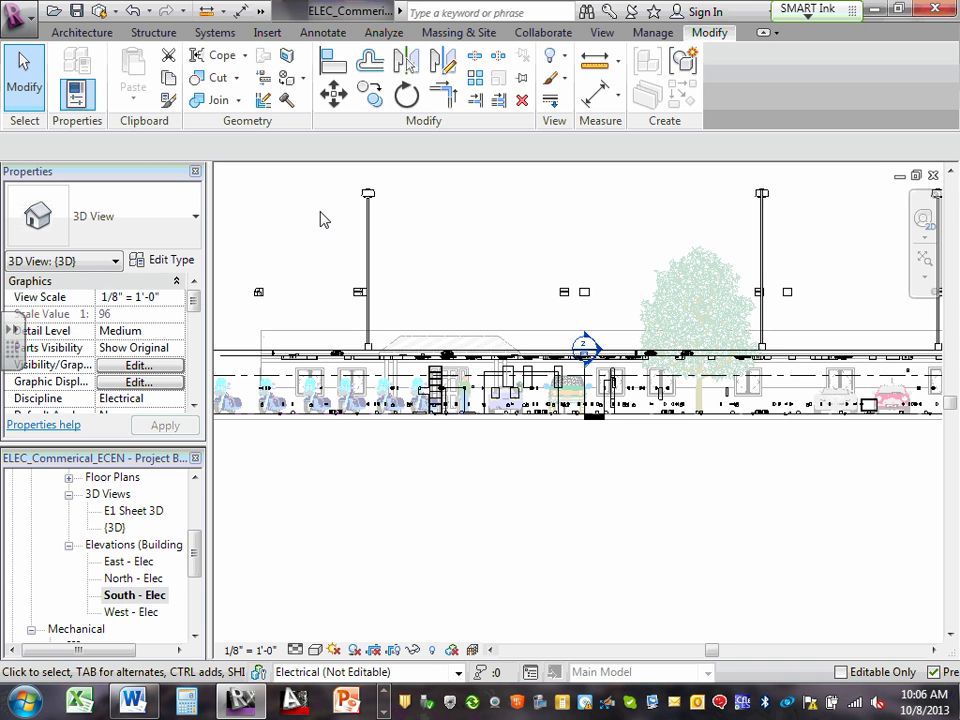
# Open the West - Elec elevation and examine the wall packs and street lights beside the building
pyautogui.doubleClick(132, 614)
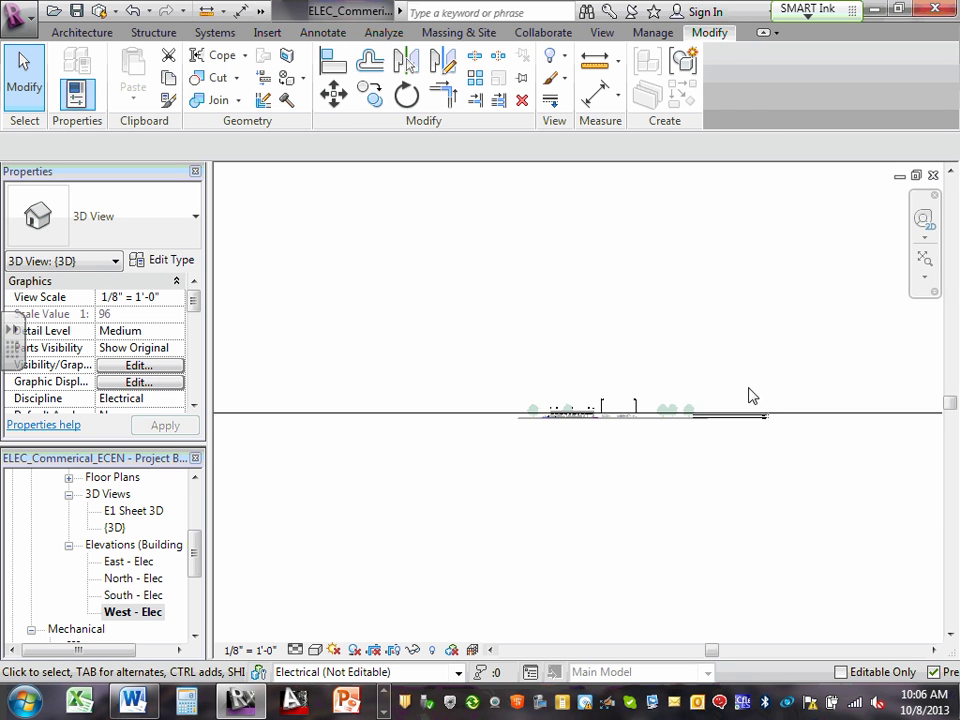
pyautogui.scroll(3, 482, 411)
pyautogui.scroll(2, 473, 460)
pyautogui.scroll(2, 489, 508)
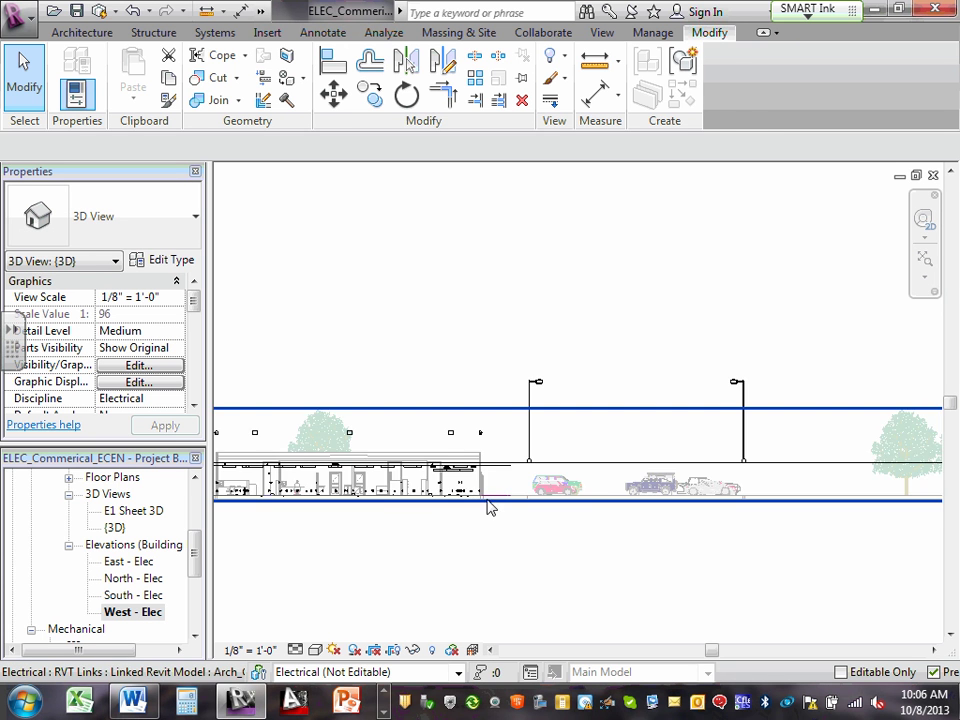
pyautogui.scroll(1, 470, 510)
pyautogui.scroll(2, 367, 493)
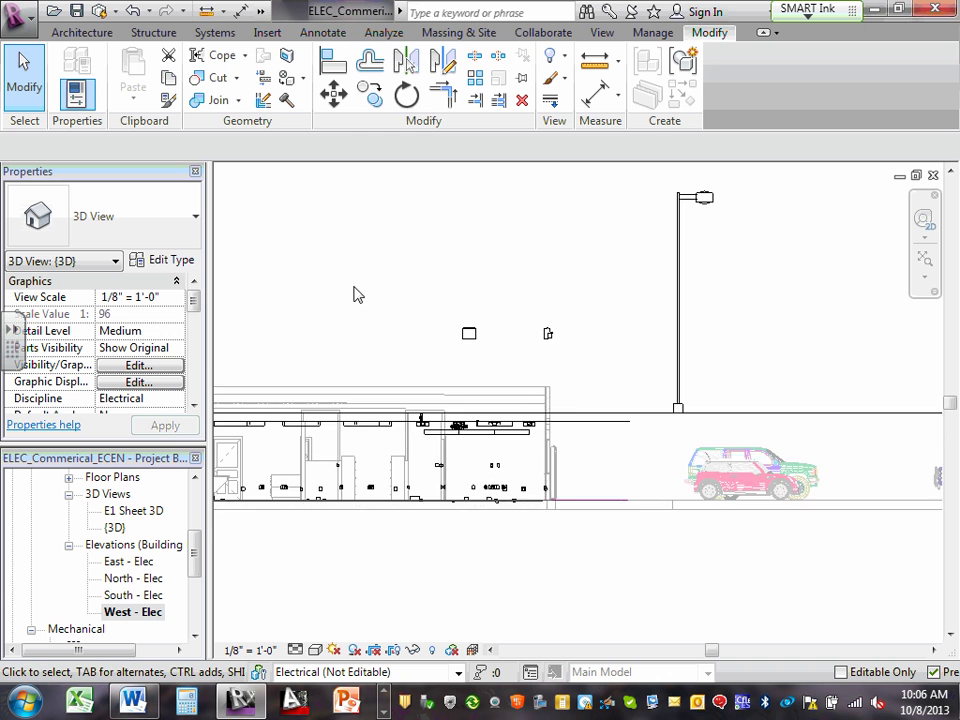
pyautogui.scroll(1, 360, 294)
pyautogui.scroll(-3, 376, 296)
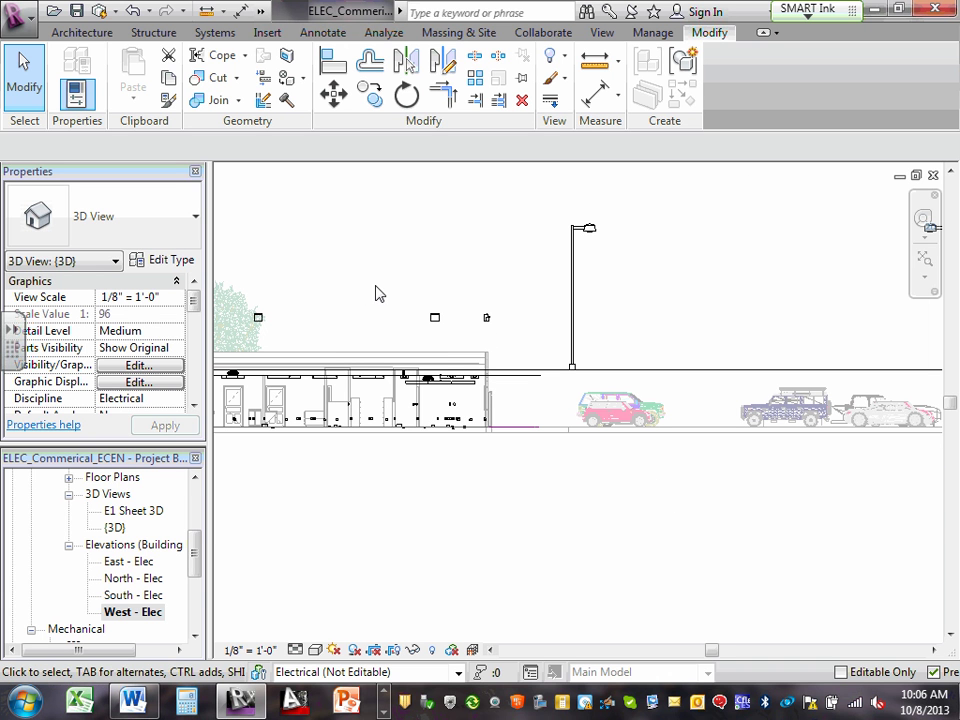
# Try to move the street light nearest the building downward in the West - Elec elevation, and cancel the edit
pyautogui.click(573, 261)
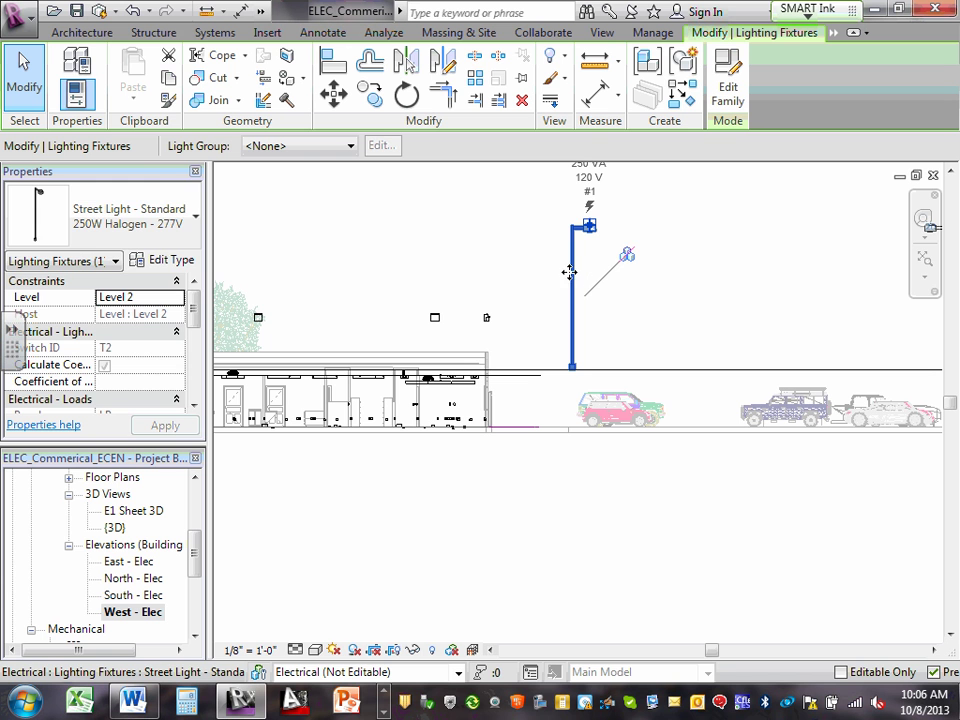
pyautogui.moveTo(572, 311); pyautogui.dragTo(575, 372)
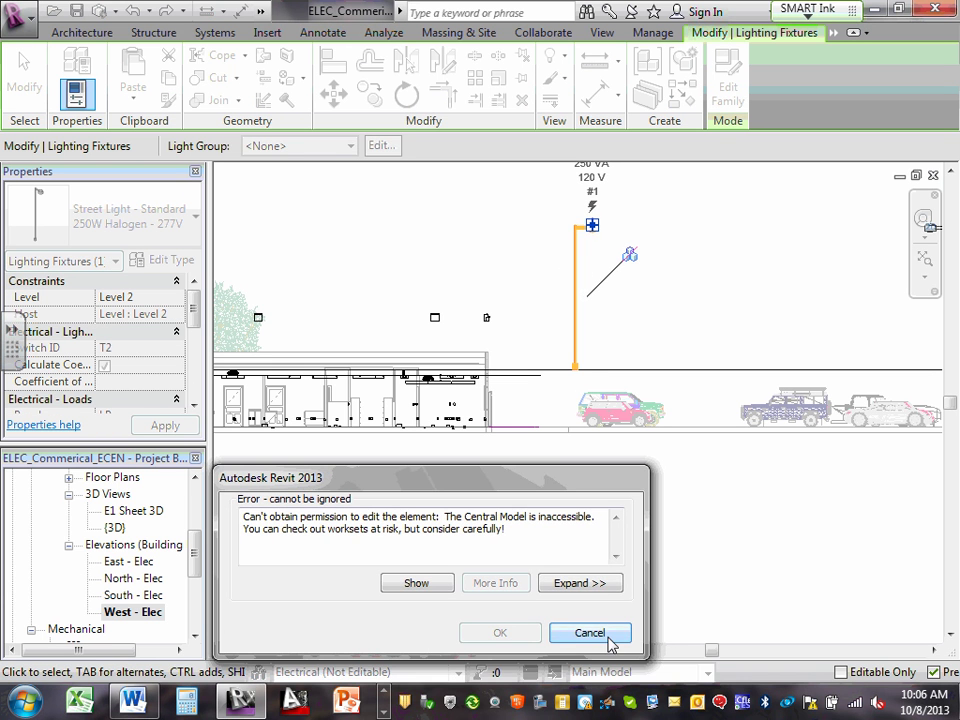
pyautogui.click(610, 636)
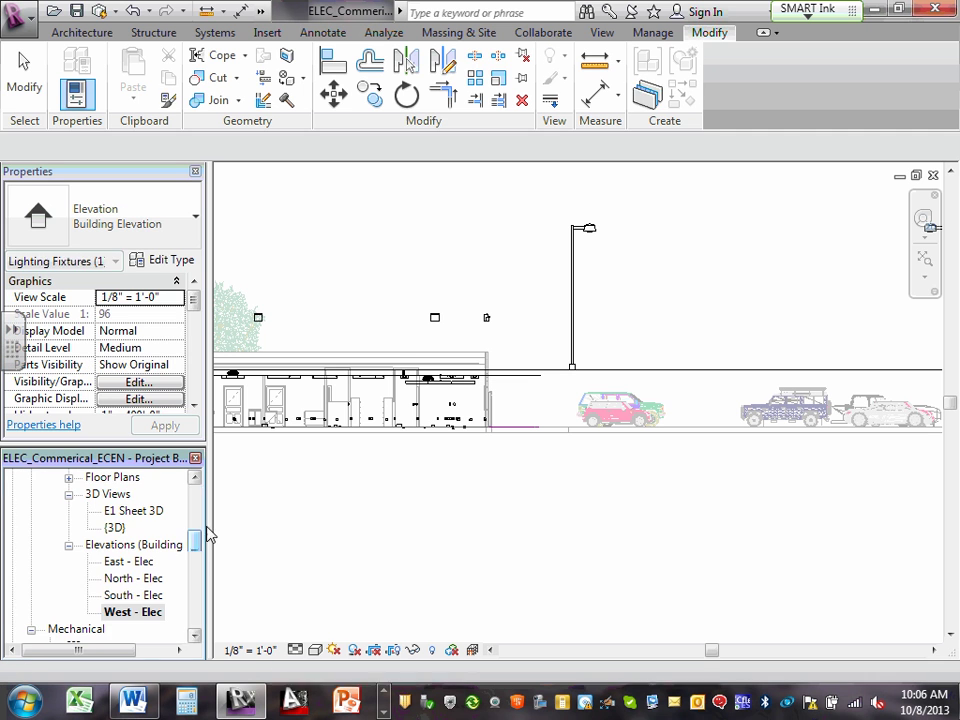
# Collapse the Lighting group and then the Electrical and Mechanical disciplines in the project's view list
pyautogui.scroll(2, 206, 530)
pyautogui.click(50, 527)
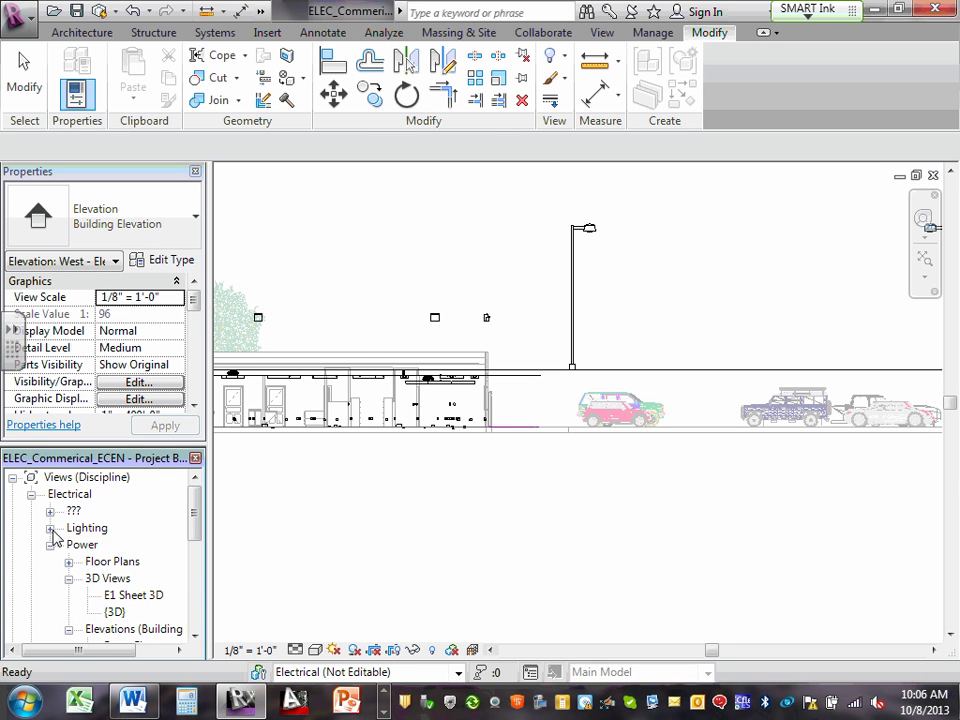
pyautogui.click(31, 495)
pyautogui.click(32, 511)
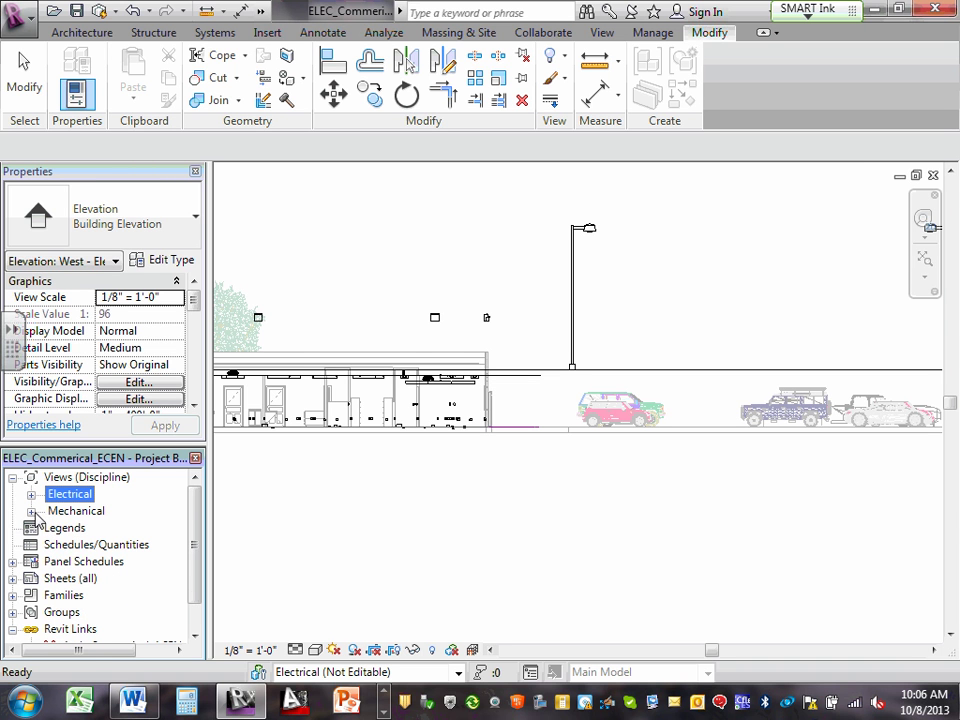
# Select the Sheets (all) category and expand Panel Schedules to show the available panels
pyautogui.click(72, 583)
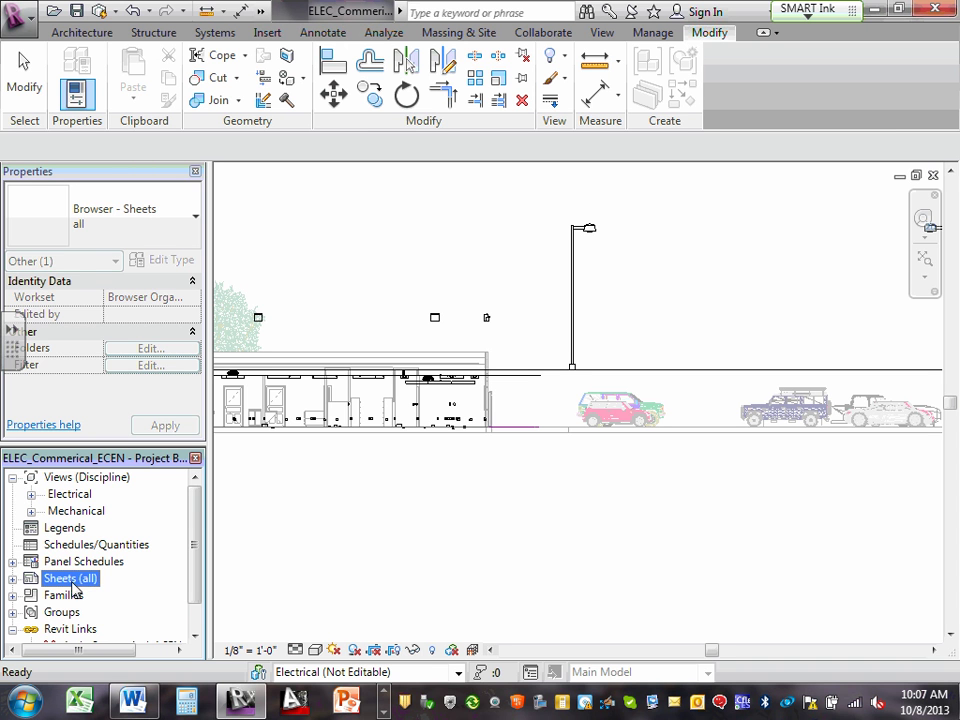
pyautogui.click(12, 562)
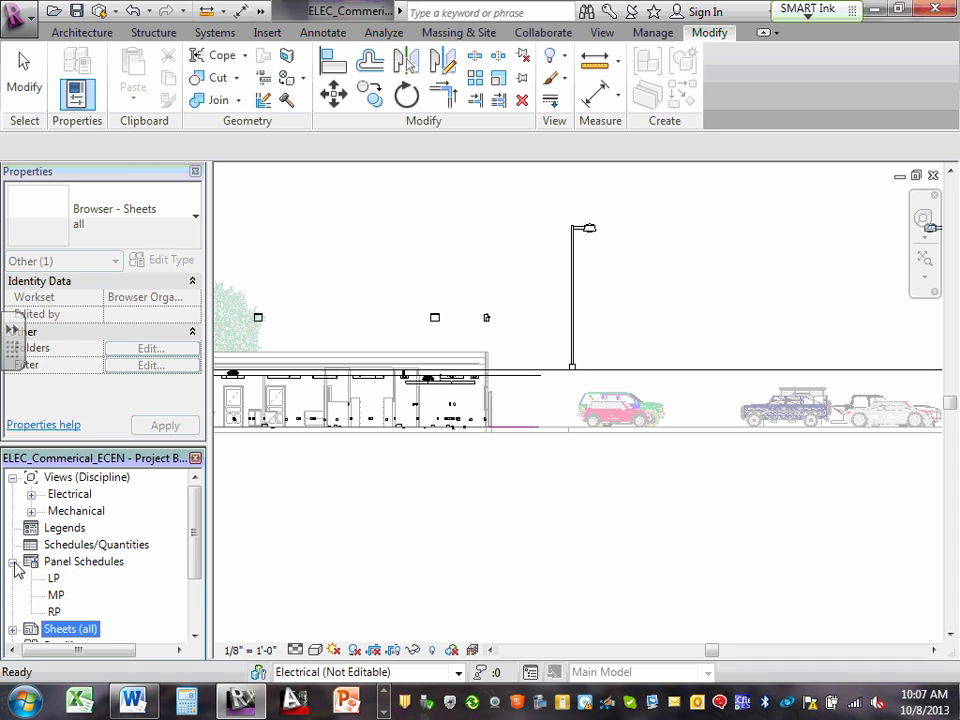
pyautogui.click(63, 564)
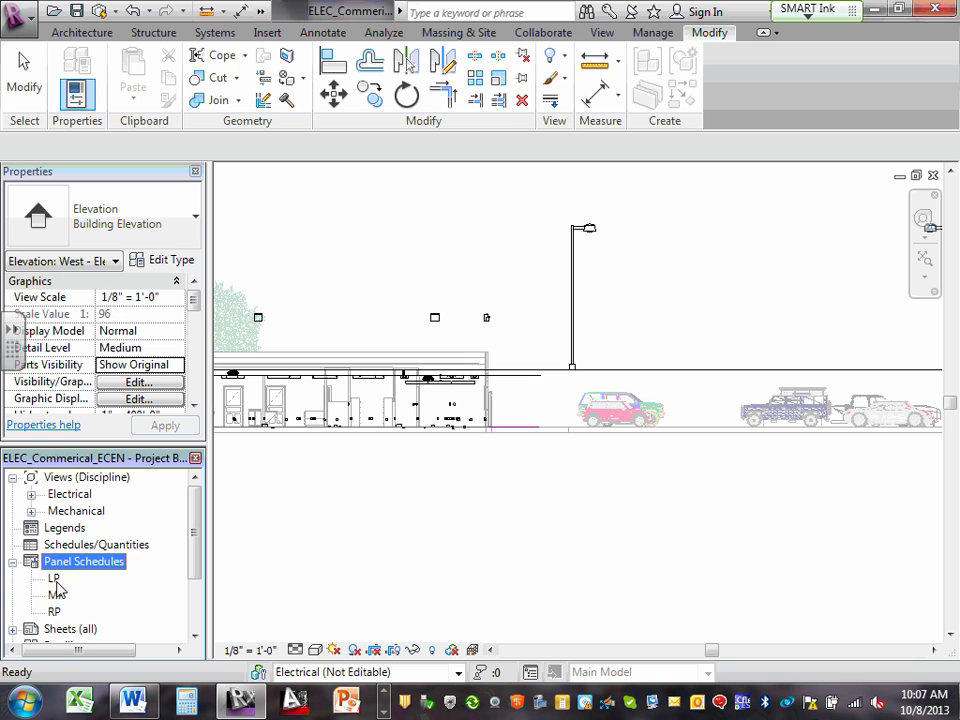
# Open the MP panel schedule and review its circuits, loads and header information
pyautogui.click(56, 595)
pyautogui.doubleClick(56, 595)
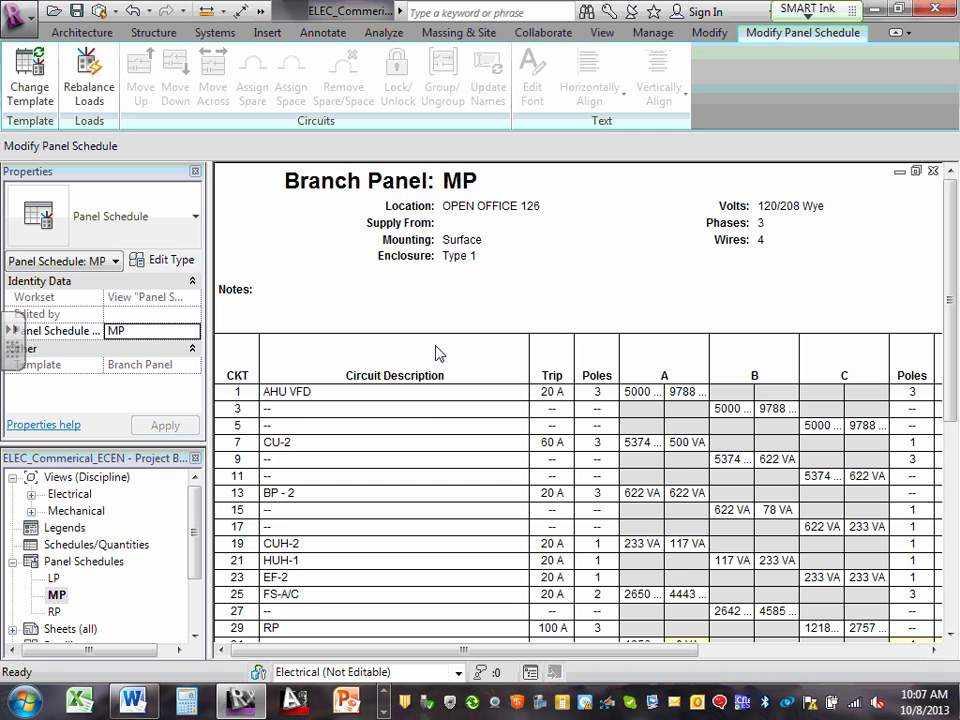
pyautogui.scroll(-2, 456, 347)
pyautogui.scroll(-2, 456, 347)
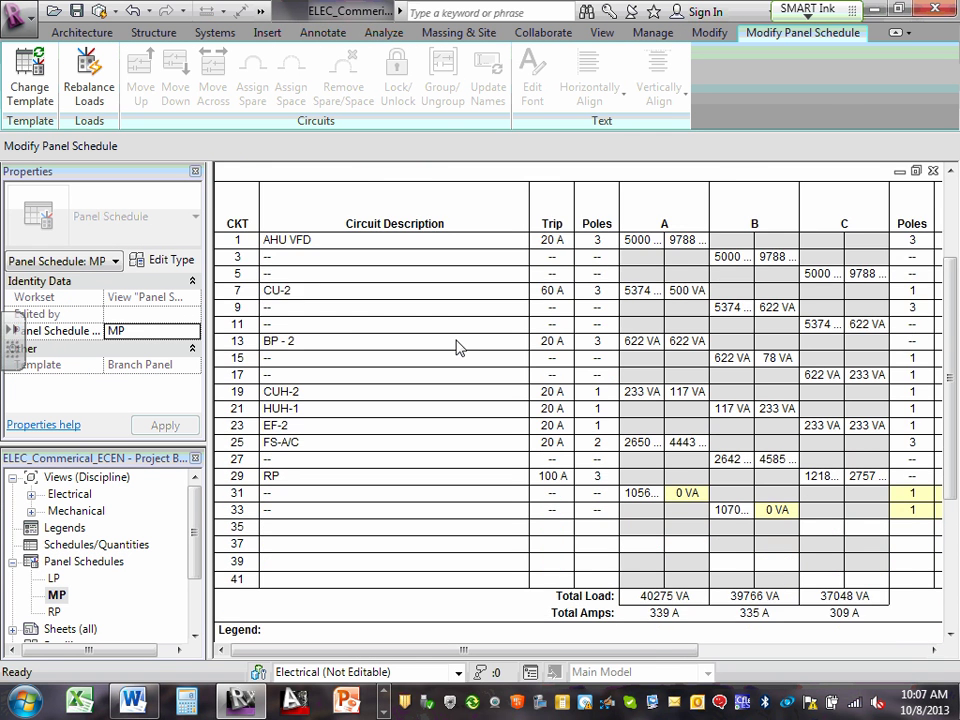
pyautogui.scroll(4, 457, 347)
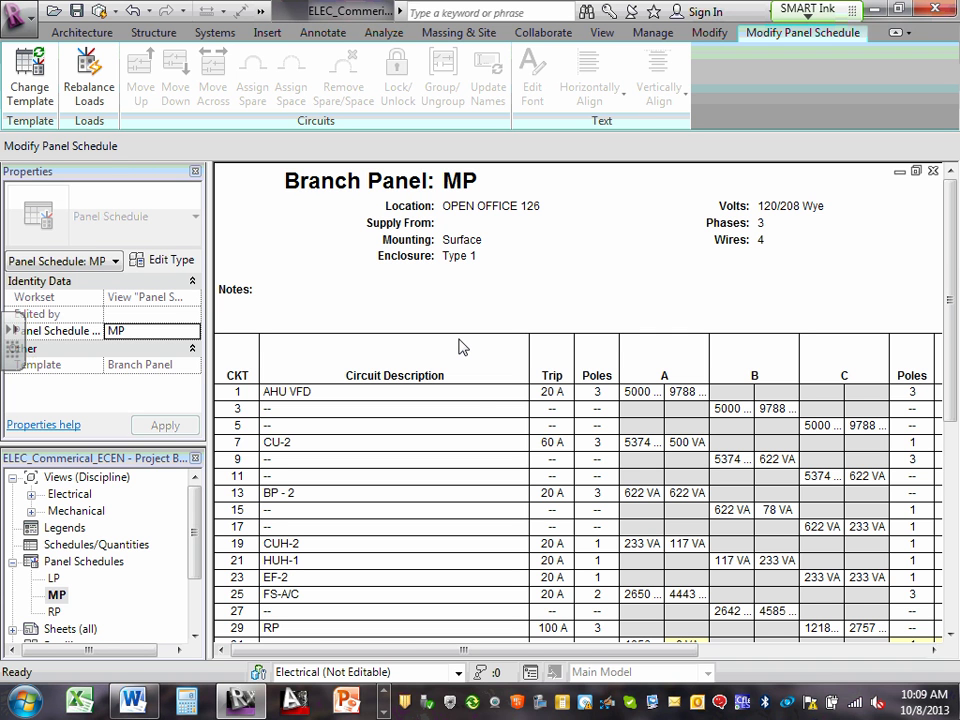
# Collapse the Panel Schedules branch and expand Families to look through its family categories
pyautogui.doubleClick(18, 565)
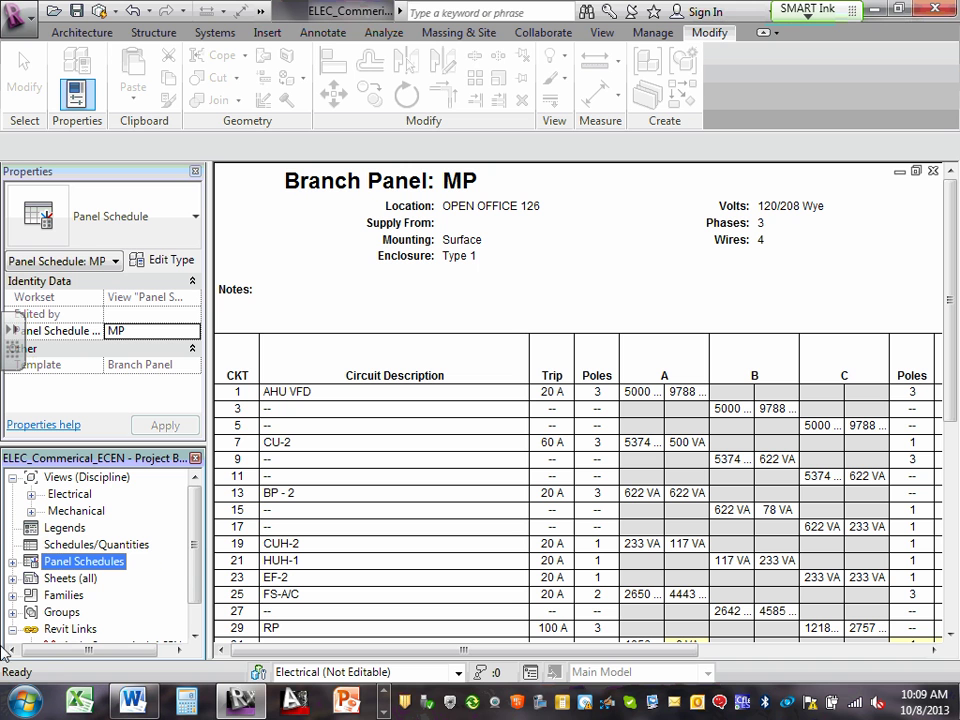
pyautogui.scroll(-2, 188, 555)
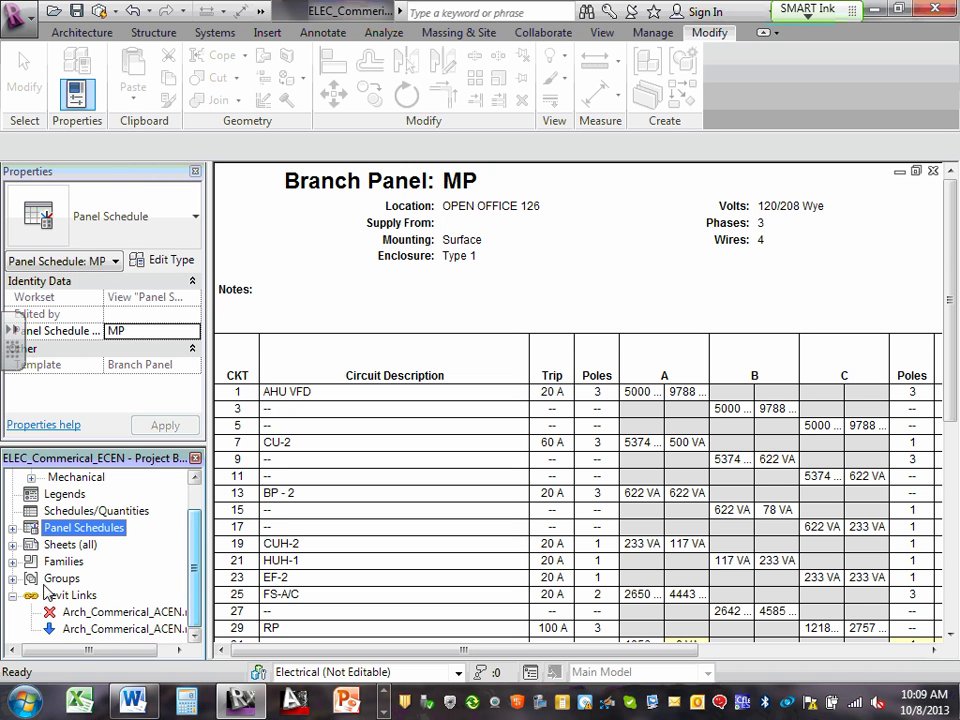
pyautogui.click(70, 563)
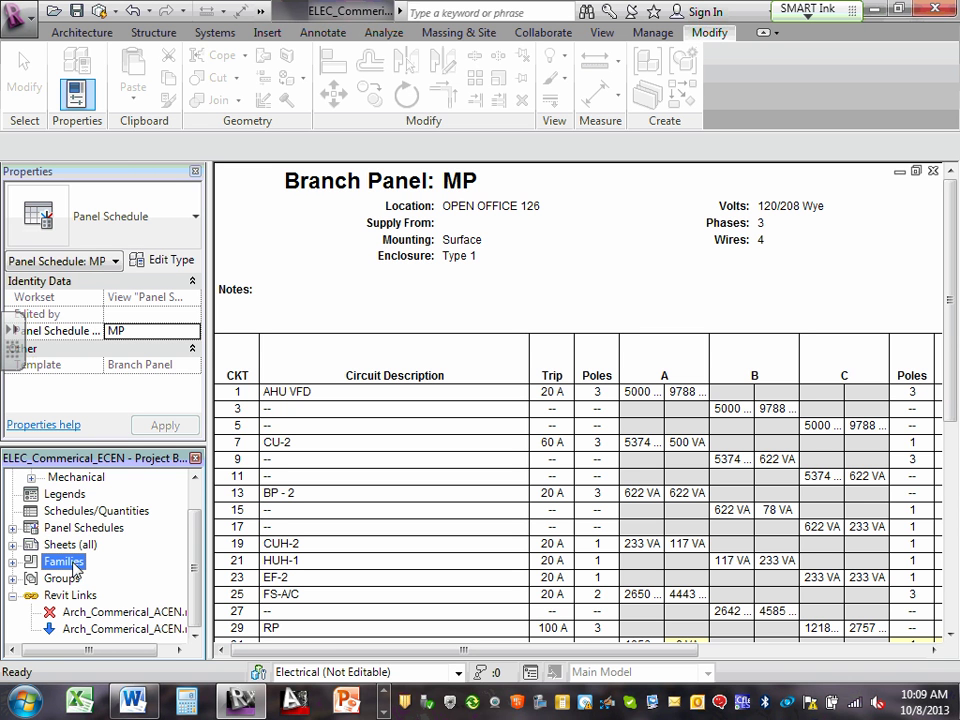
pyautogui.click(12, 562)
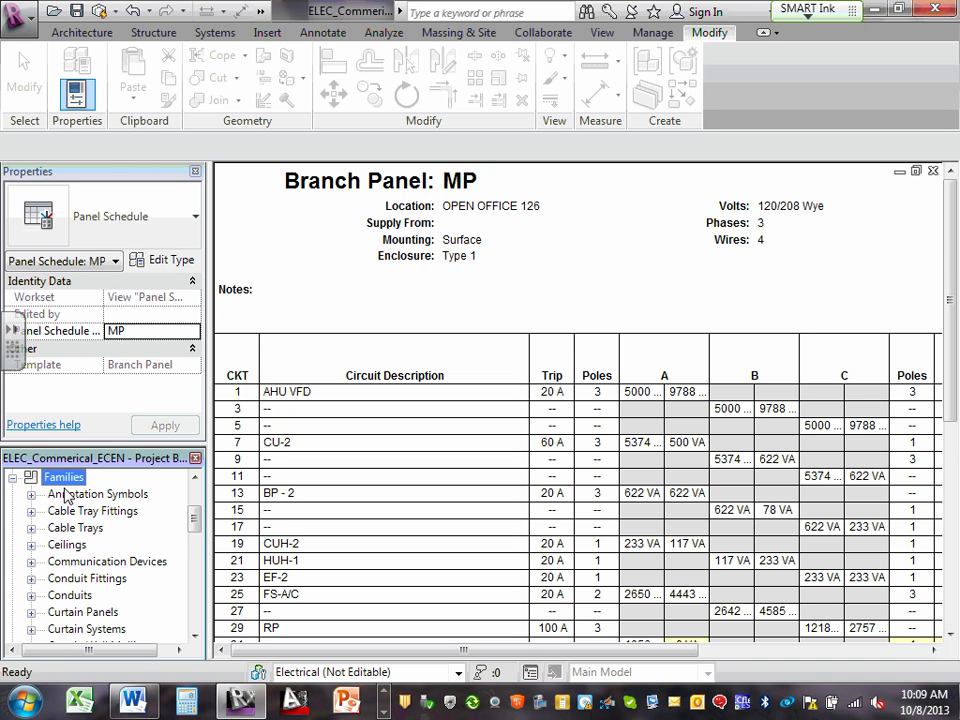
pyautogui.scroll(1, 62, 500)
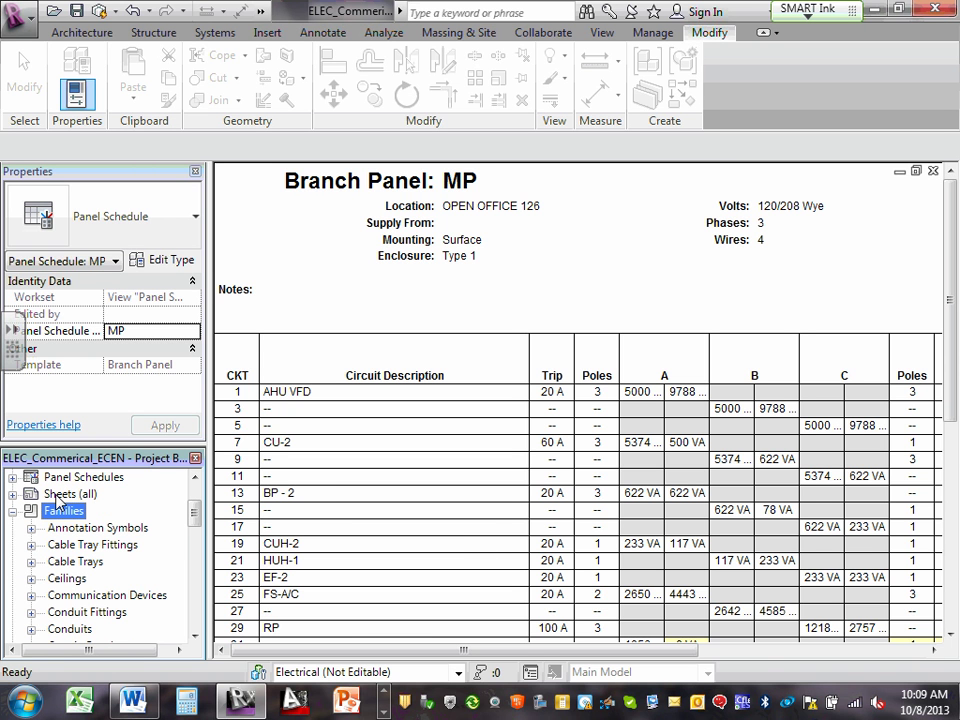
pyautogui.scroll(-1, 54, 522)
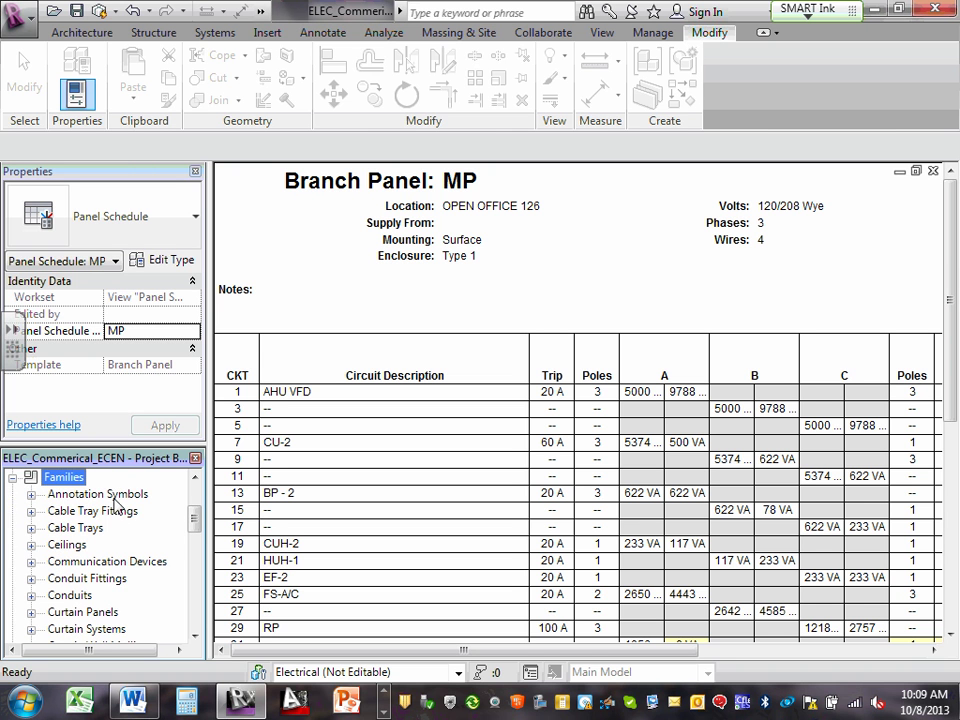
pyautogui.scroll(-4, 50, 540)
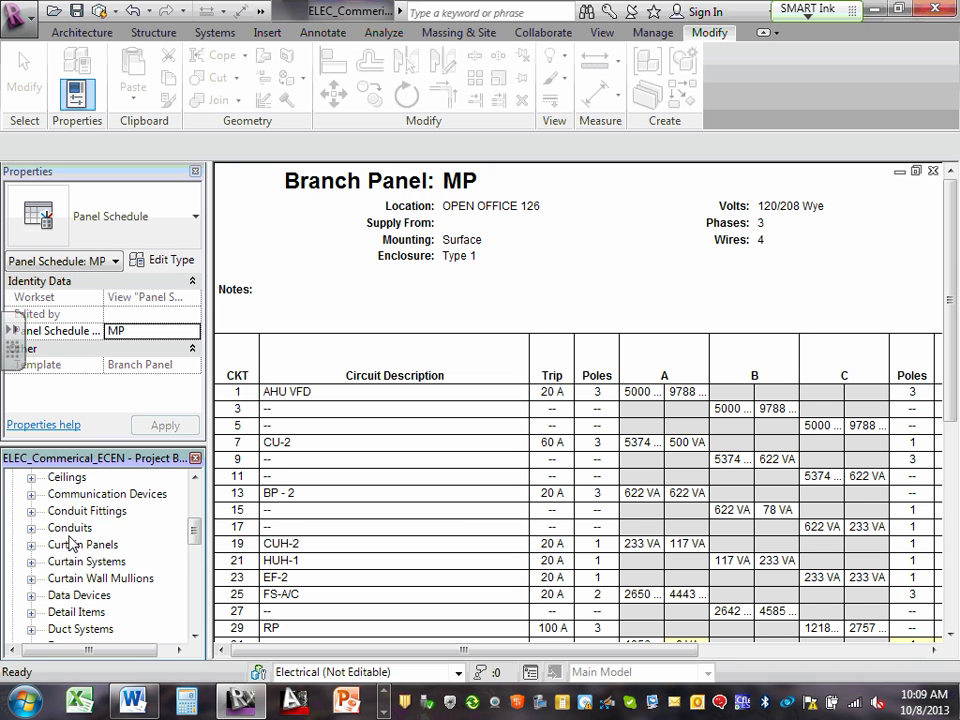
pyautogui.scroll(-1, 66, 545)
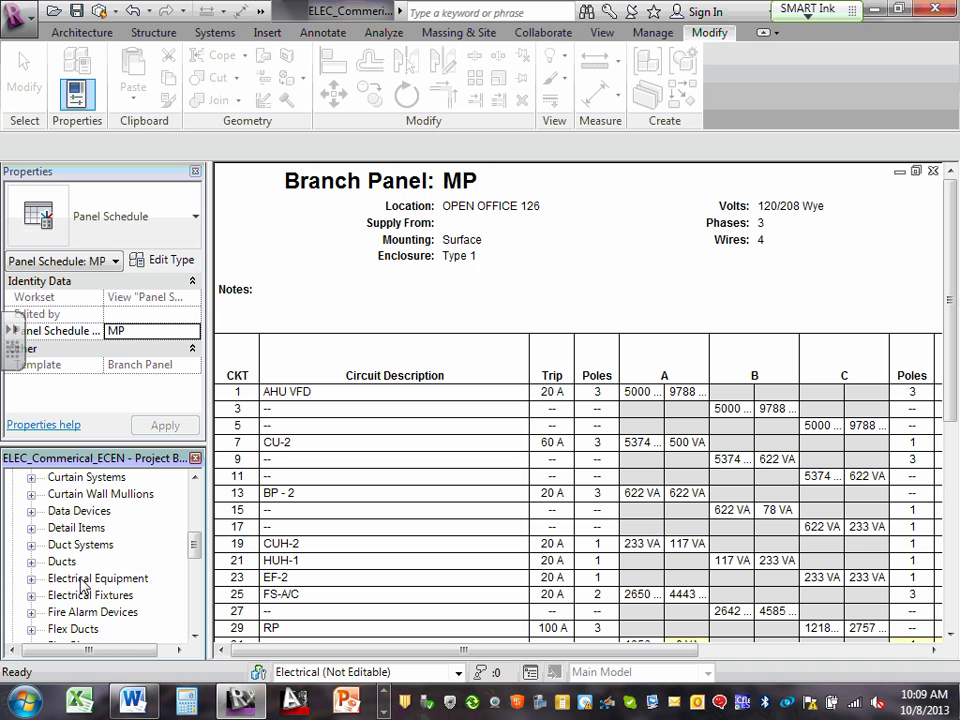
# Expand the Electrical Equipment category and look through its loaded families
pyautogui.click(31, 578)
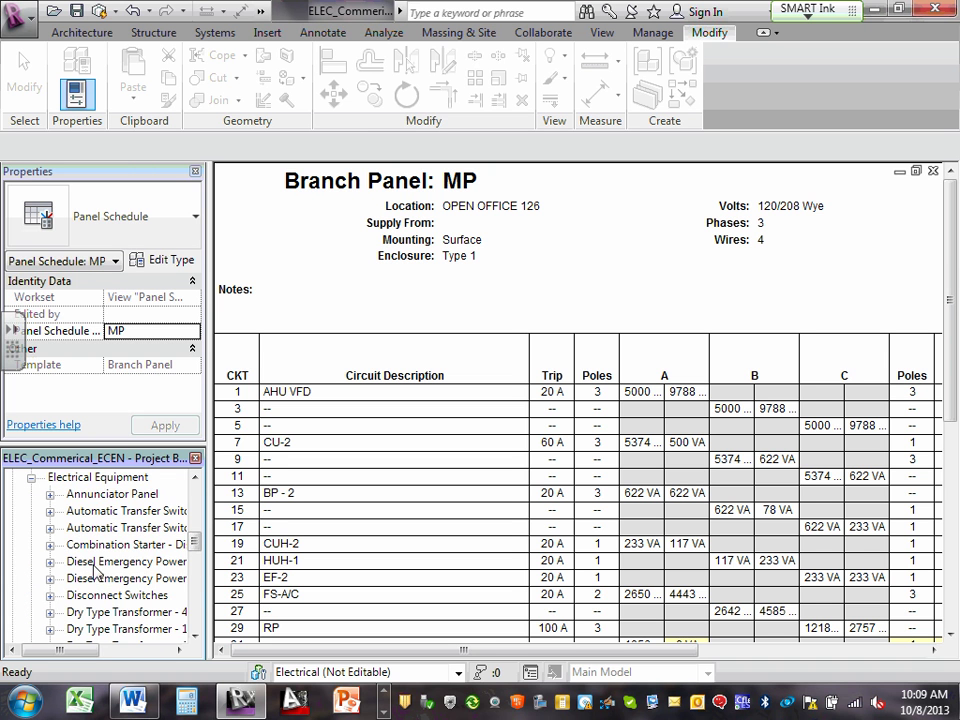
pyautogui.scroll(1, 133, 556)
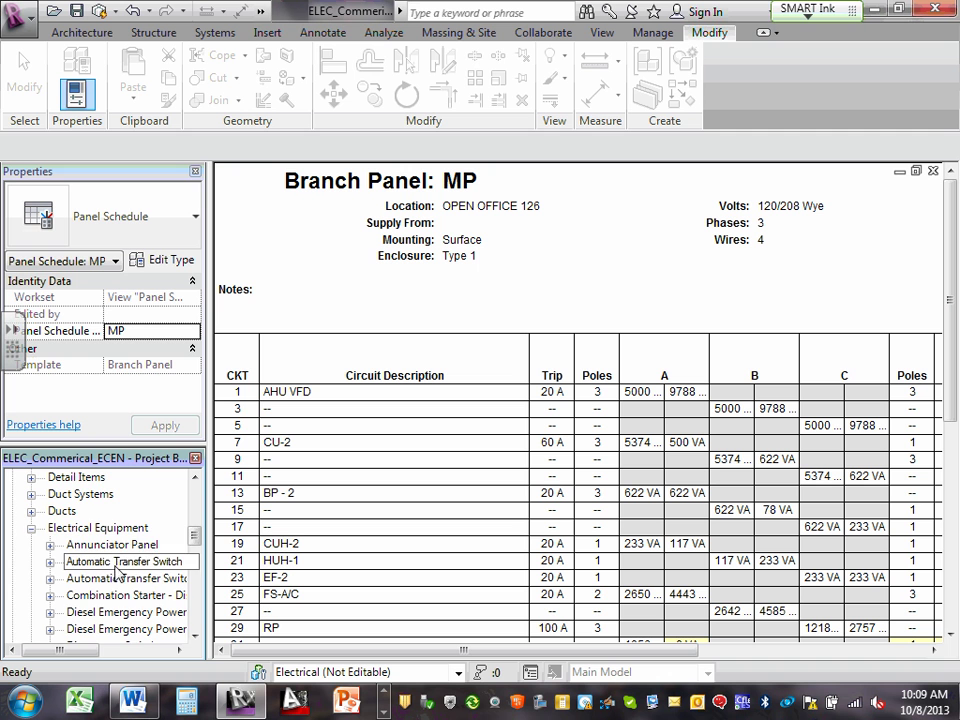
pyautogui.scroll(-1, 117, 566)
pyautogui.scroll(-2, 115, 568)
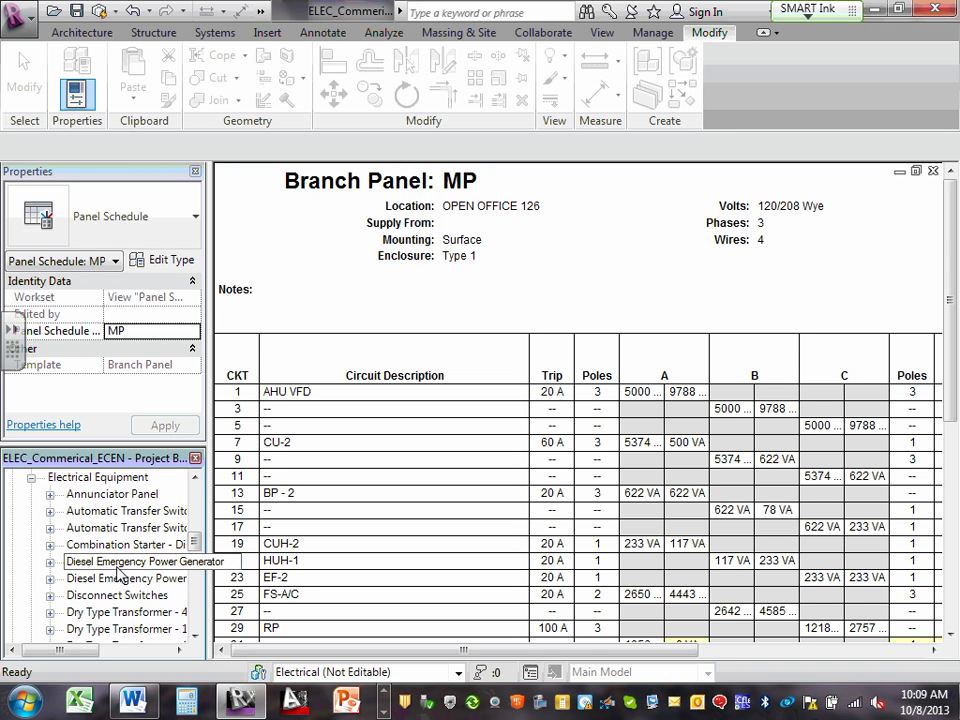
pyautogui.scroll(-3, 112, 574)
pyautogui.scroll(-10, 111, 585)
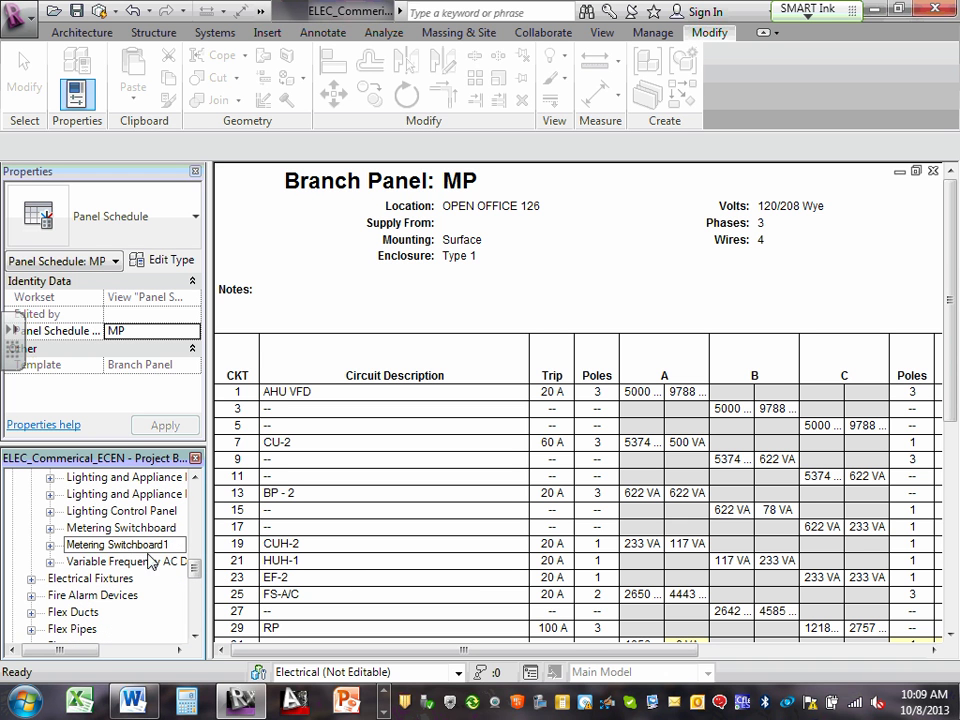
# Expand the Electrical Fixtures category and review its families, including the Quadruplex Receptacle types
pyautogui.click(31, 578)
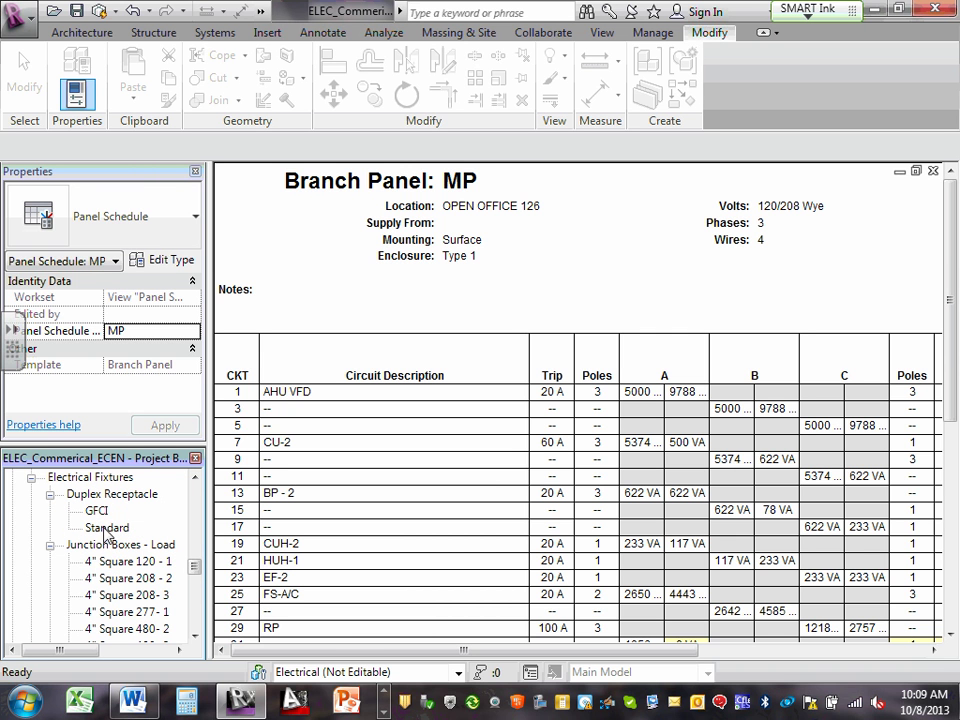
pyautogui.scroll(-3, 120, 563)
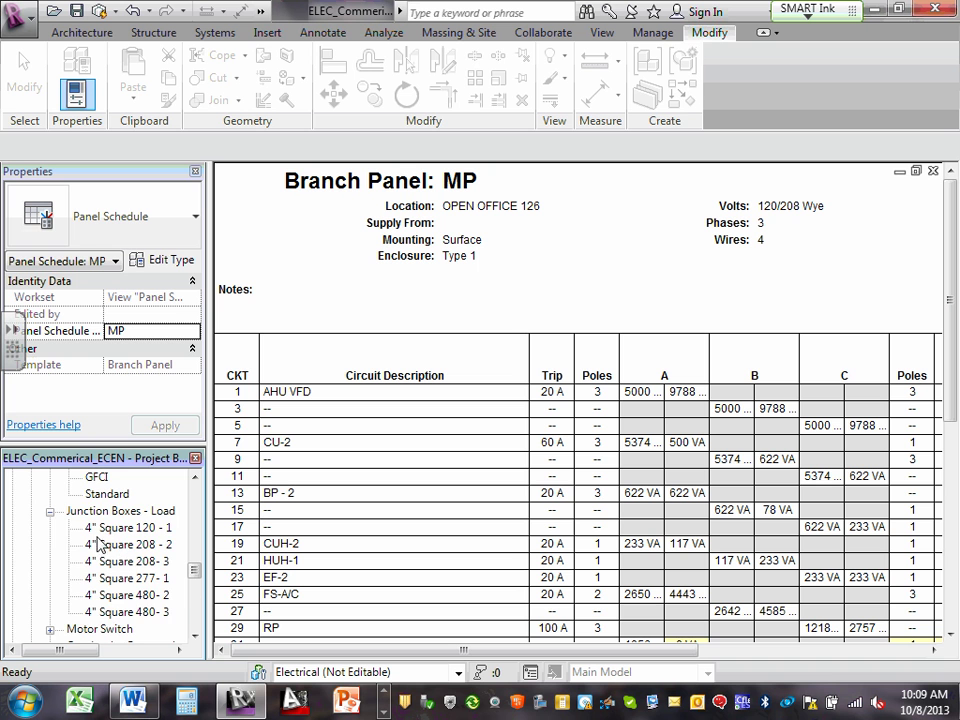
pyautogui.scroll(-1, 120, 537)
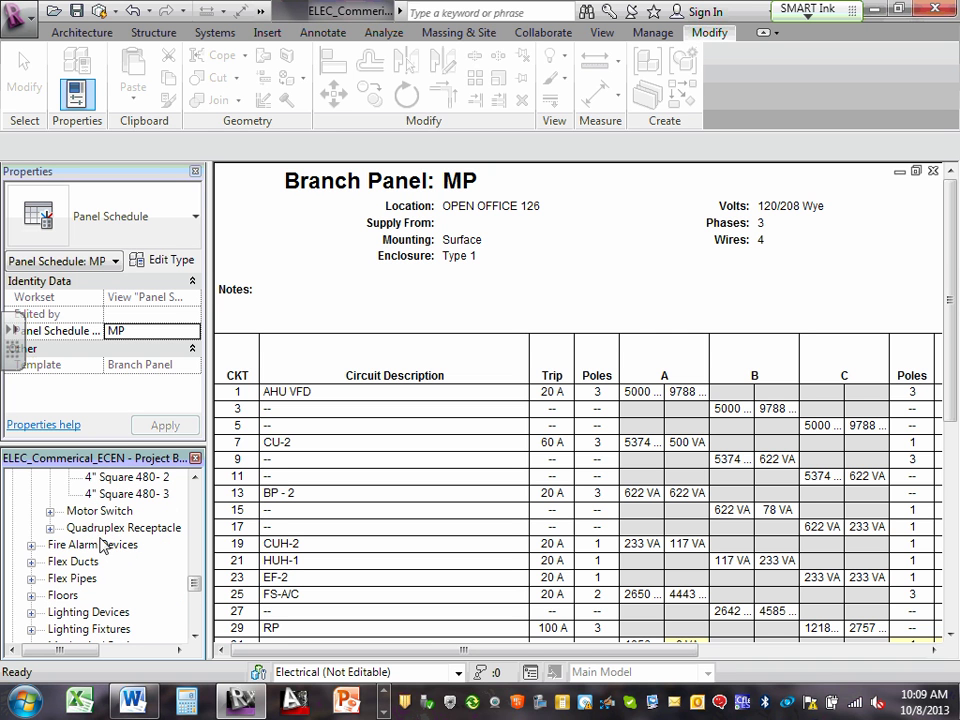
pyautogui.click(50, 528)
pyautogui.scroll(-1, 88, 545)
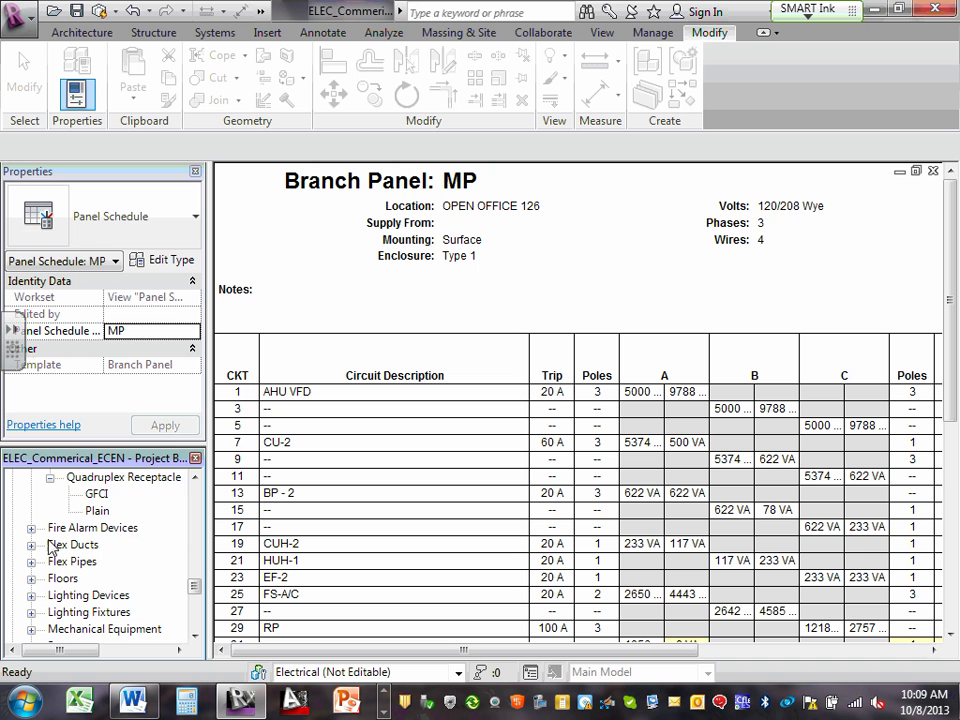
pyautogui.scroll(-2, 40, 538)
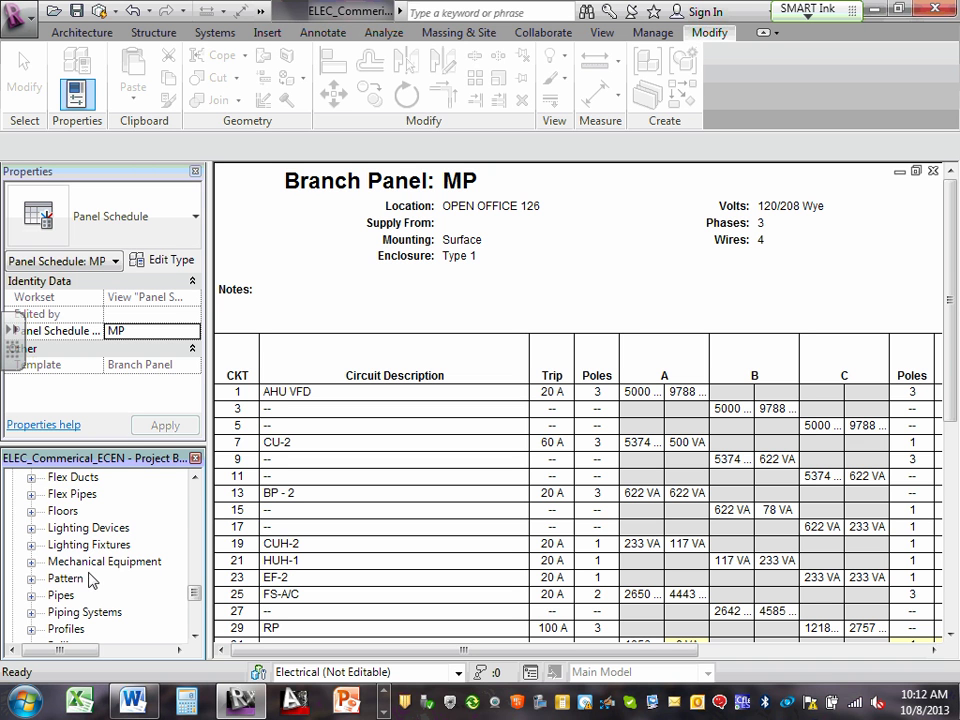
# Collapse the Electrical Fixtures category in the project's family list
pyautogui.scroll(5, 85, 535)
pyautogui.scroll(4, 60, 535)
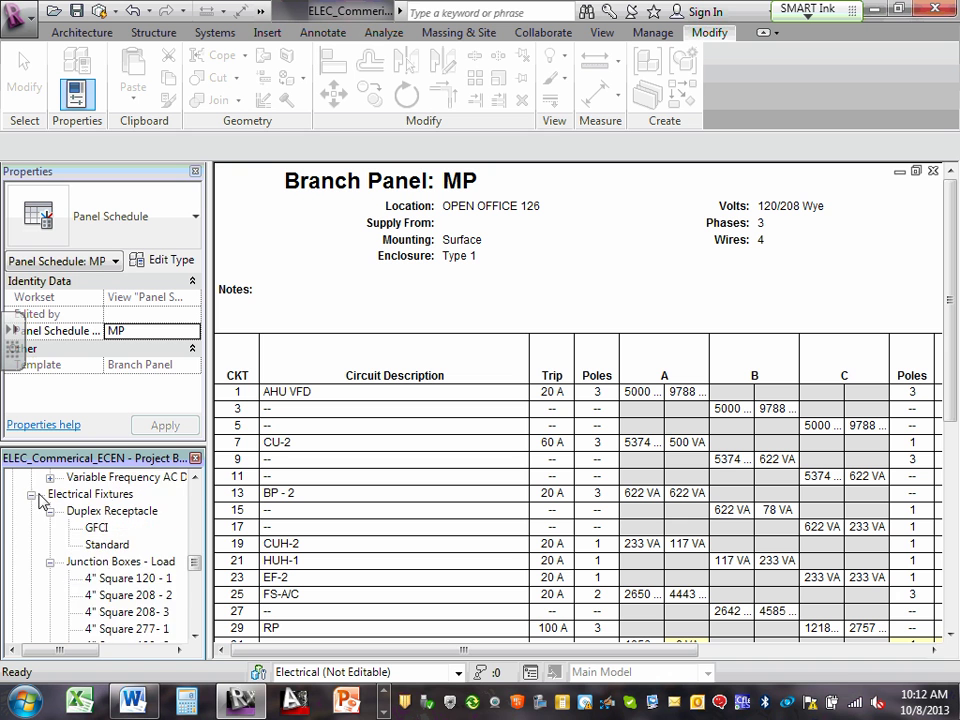
pyautogui.click(31, 562)
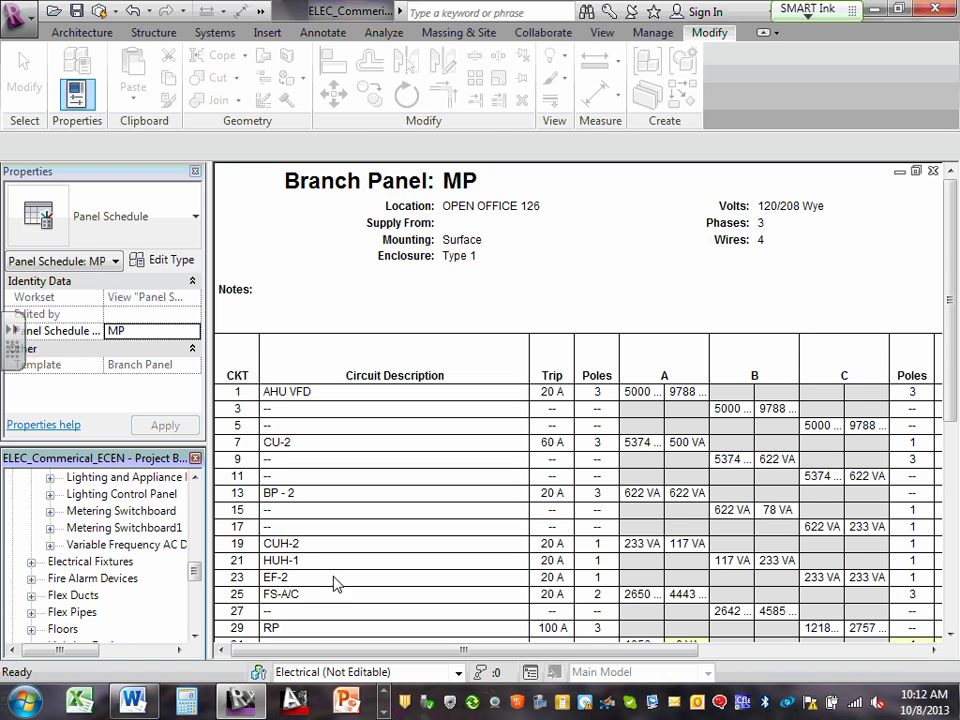
# Select the loaded Arch_Commerical_ACEN.rvt model under Revit Links to view its properties
pyautogui.scroll(-4, 186, 634)
pyautogui.scroll(-5, 193, 582)
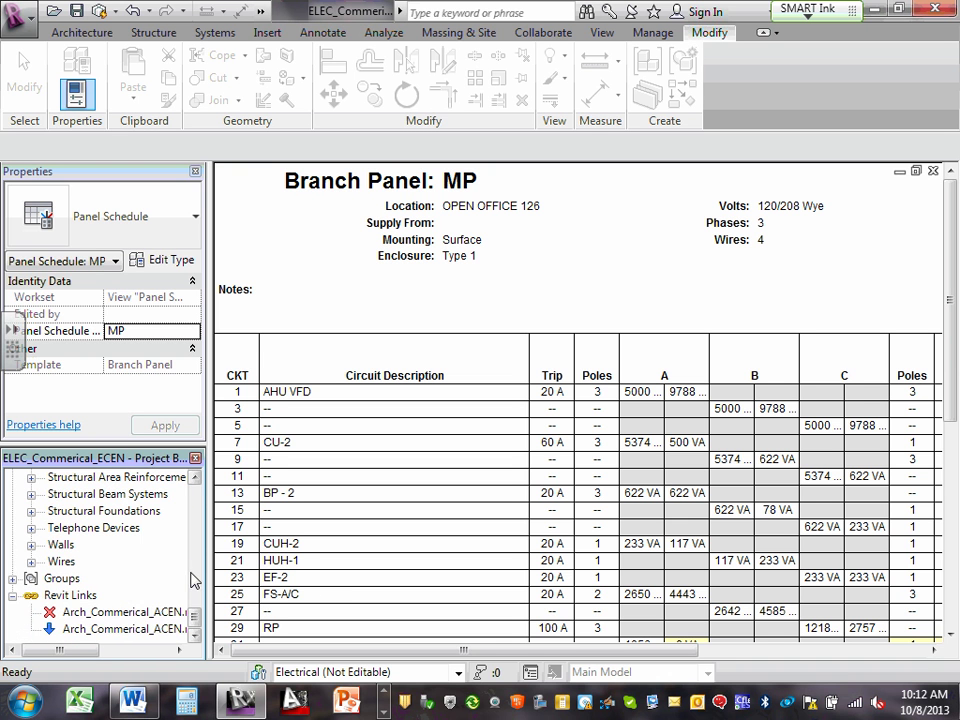
pyautogui.click(72, 597)
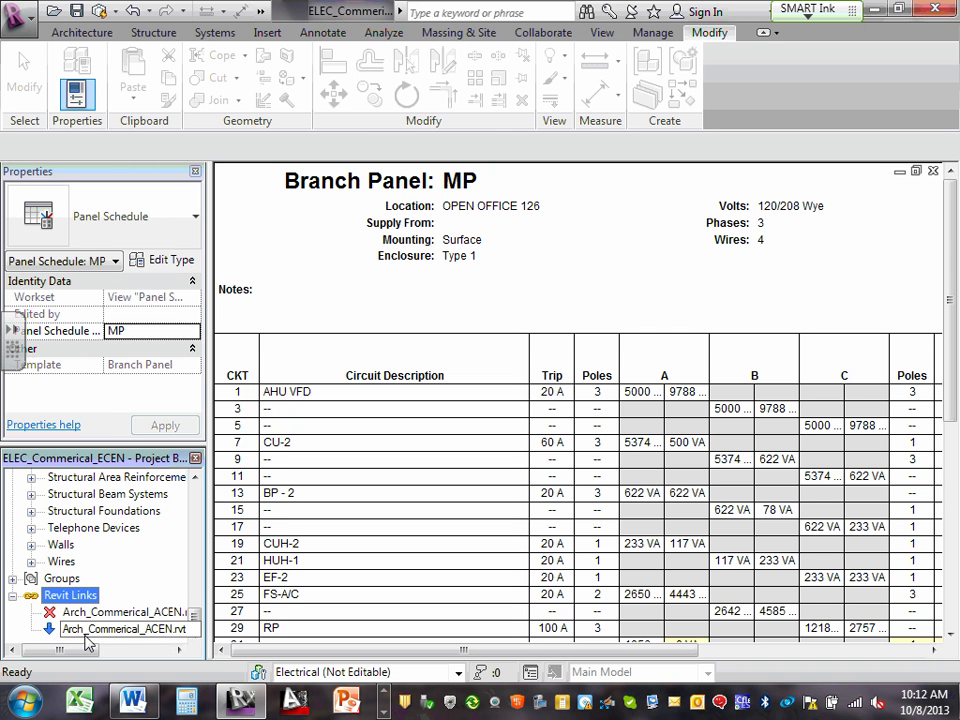
pyautogui.click(87, 630)
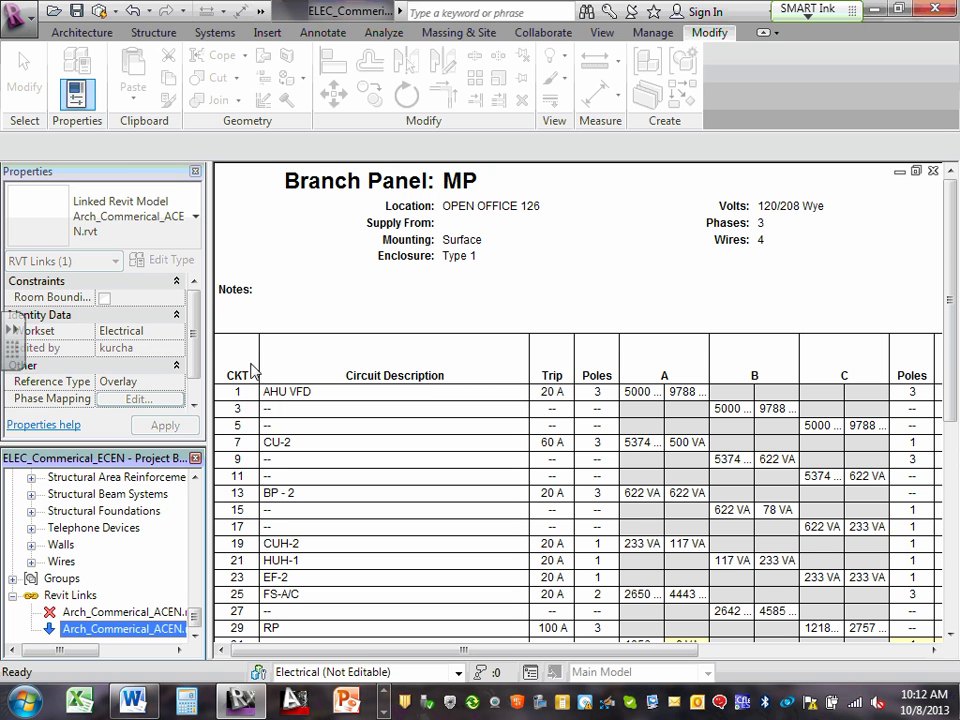
# Collapse the Families, Revit Links and Views (Discipline) branches of the project tree
pyautogui.moveTo(195, 626); pyautogui.dragTo(195, 498)
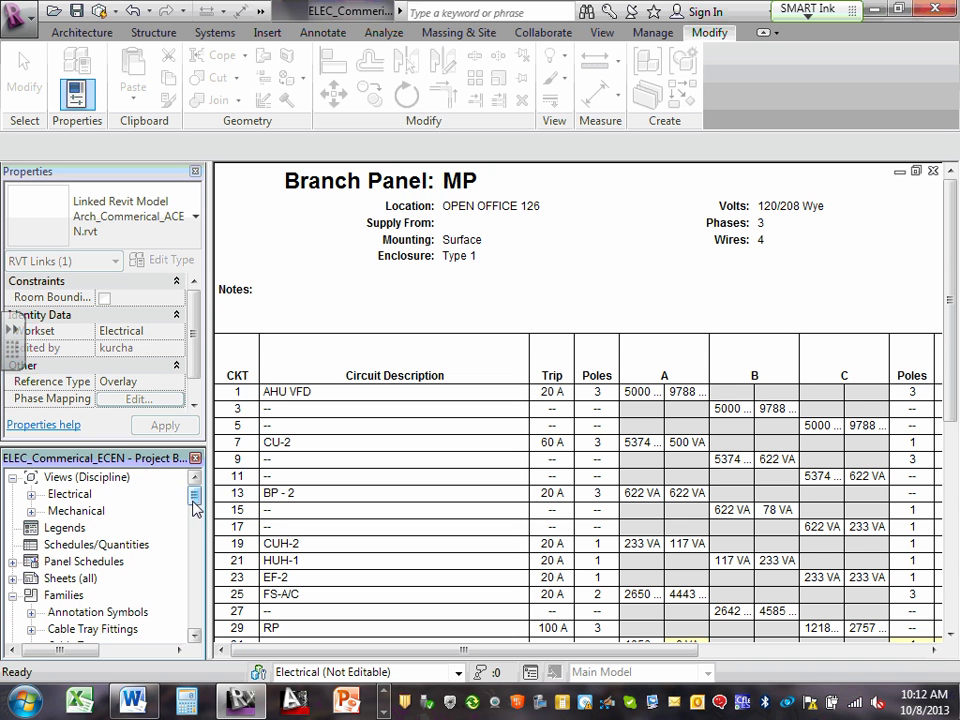
pyautogui.click(13, 595)
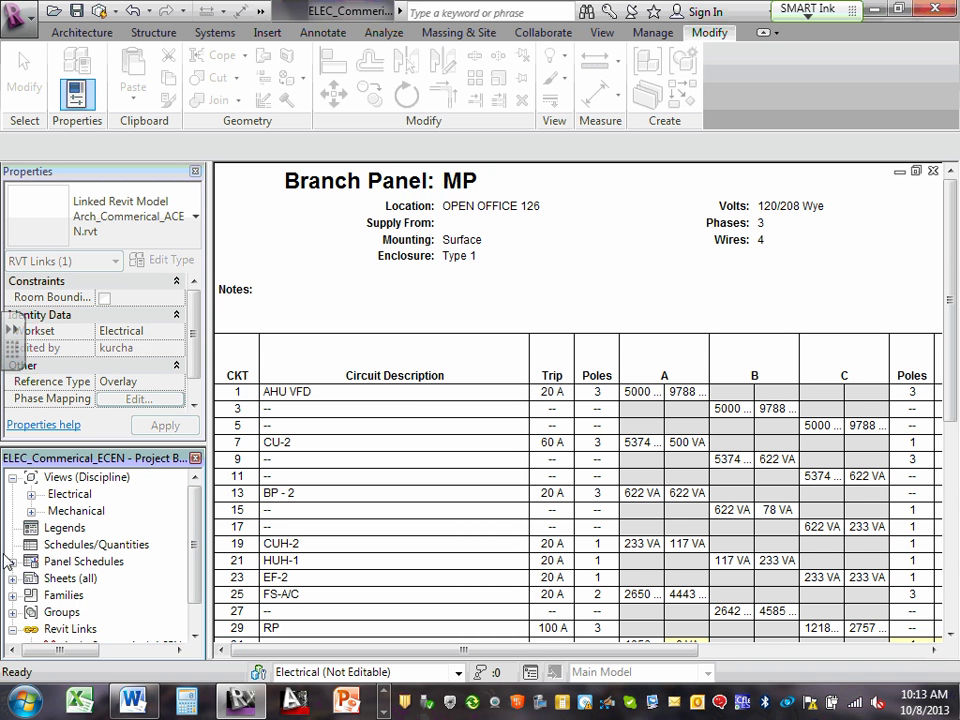
pyautogui.scroll(-1, 38, 585)
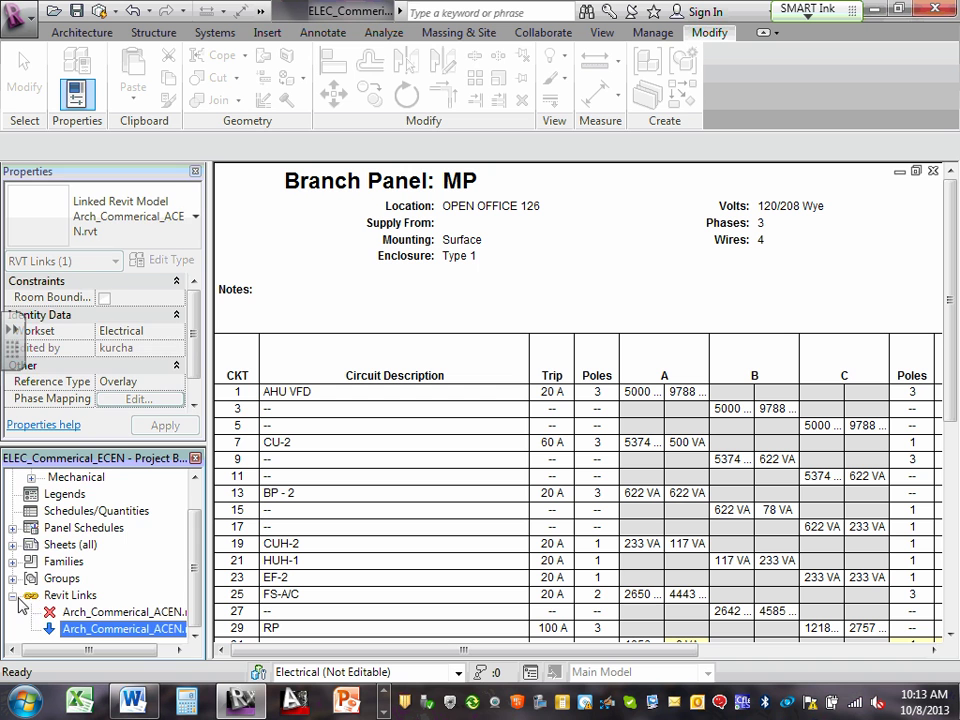
pyautogui.click(13, 595)
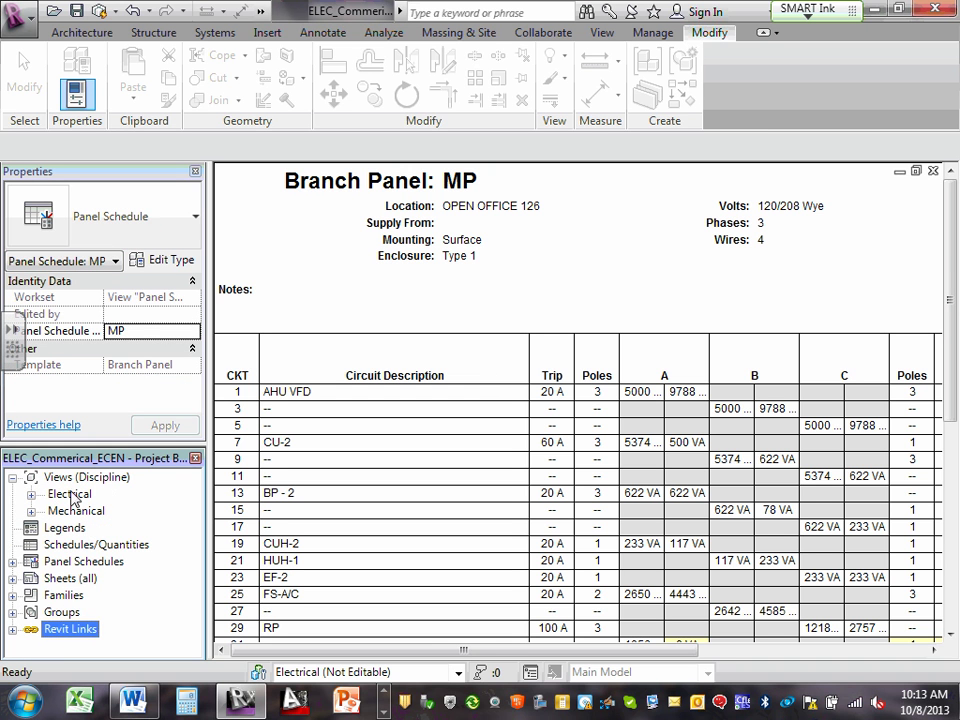
pyautogui.click(13, 478)
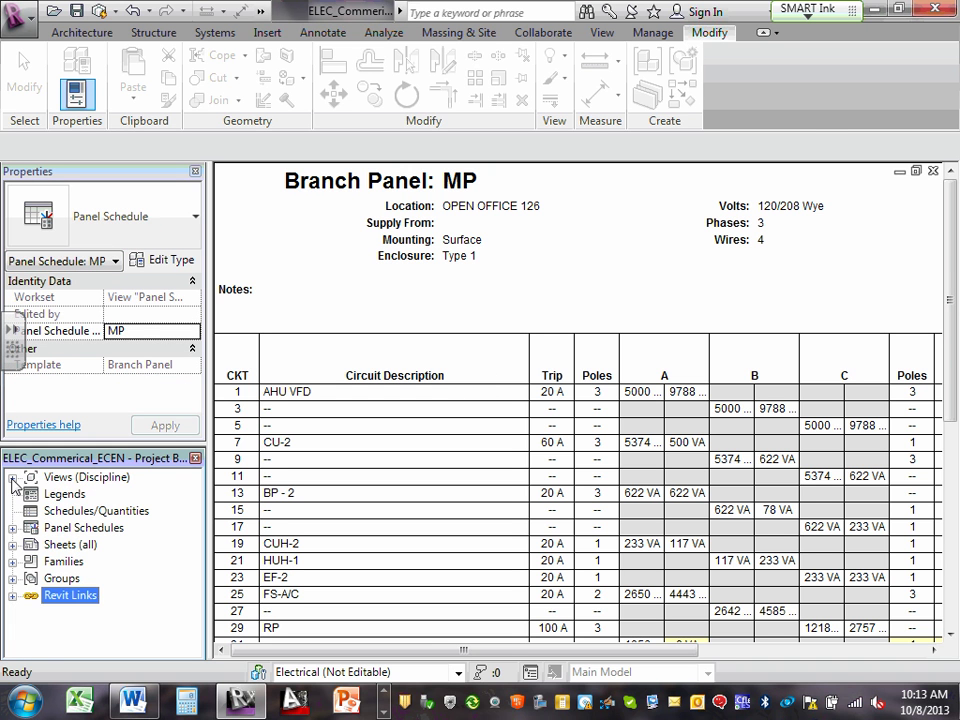
# Review the main project categories by selecting Views (Discipline), Panel Schedules, Sheets (all), Families and Revit Links
pyautogui.click(66, 479)
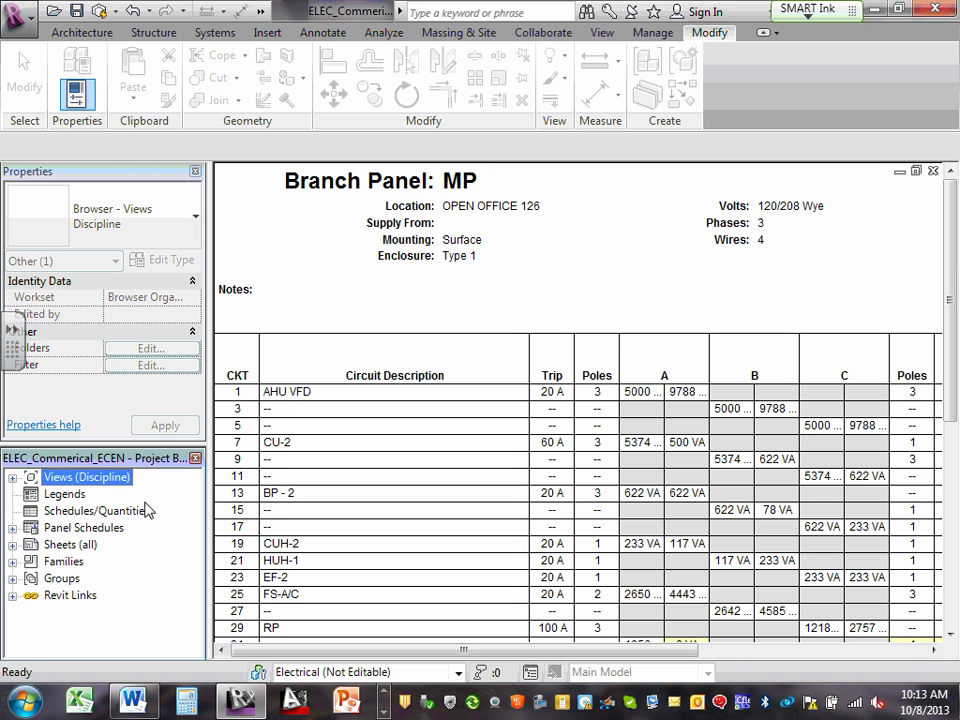
pyautogui.click(92, 530)
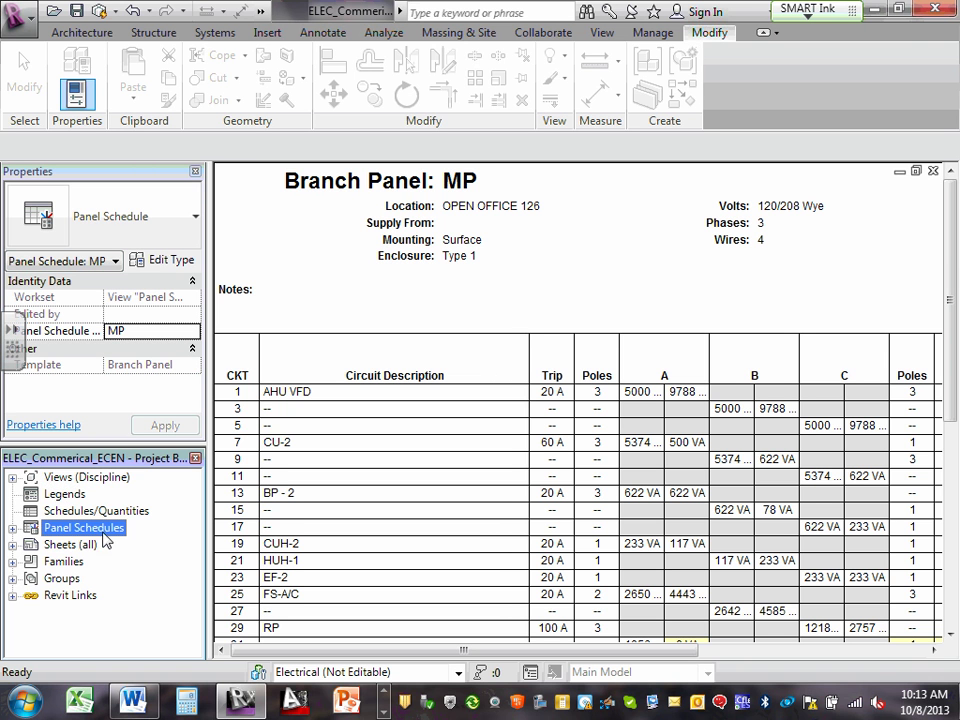
pyautogui.click(74, 480)
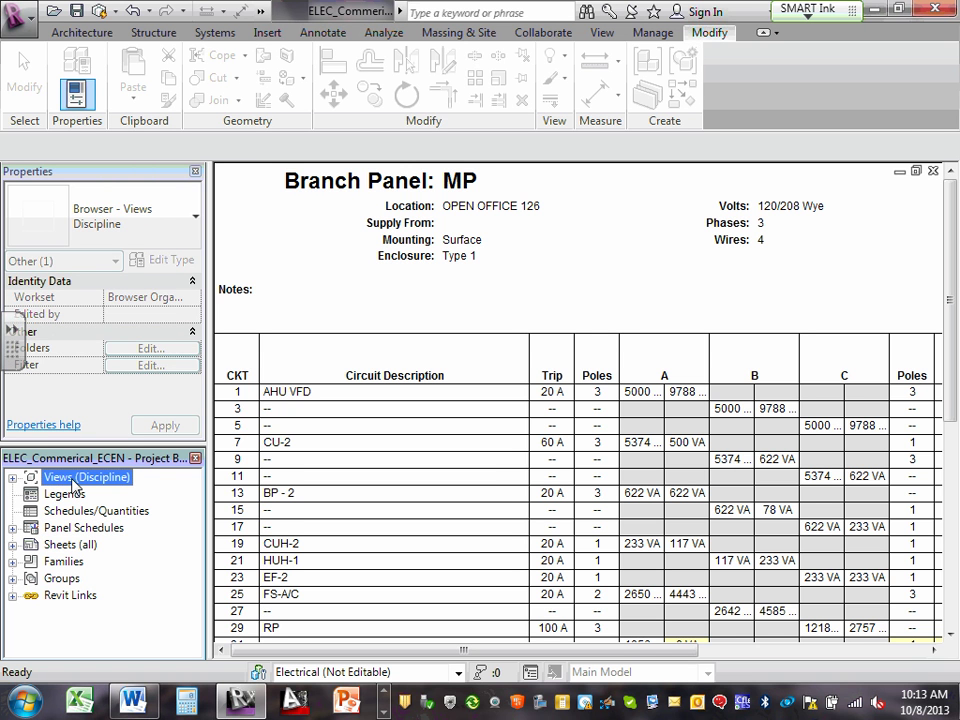
pyautogui.click(79, 530)
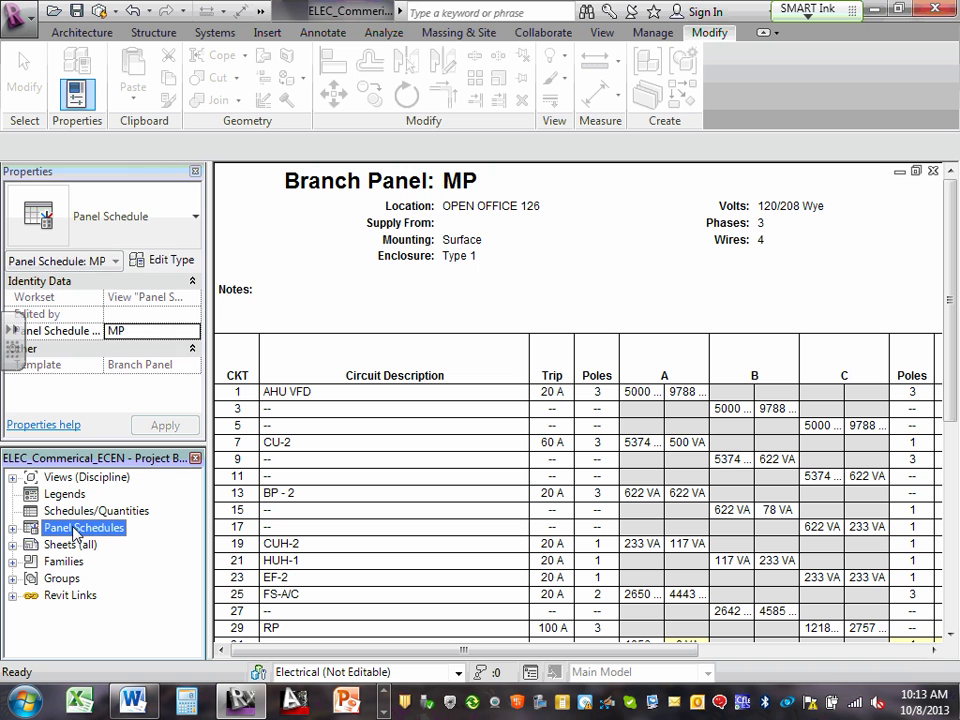
pyautogui.click(72, 548)
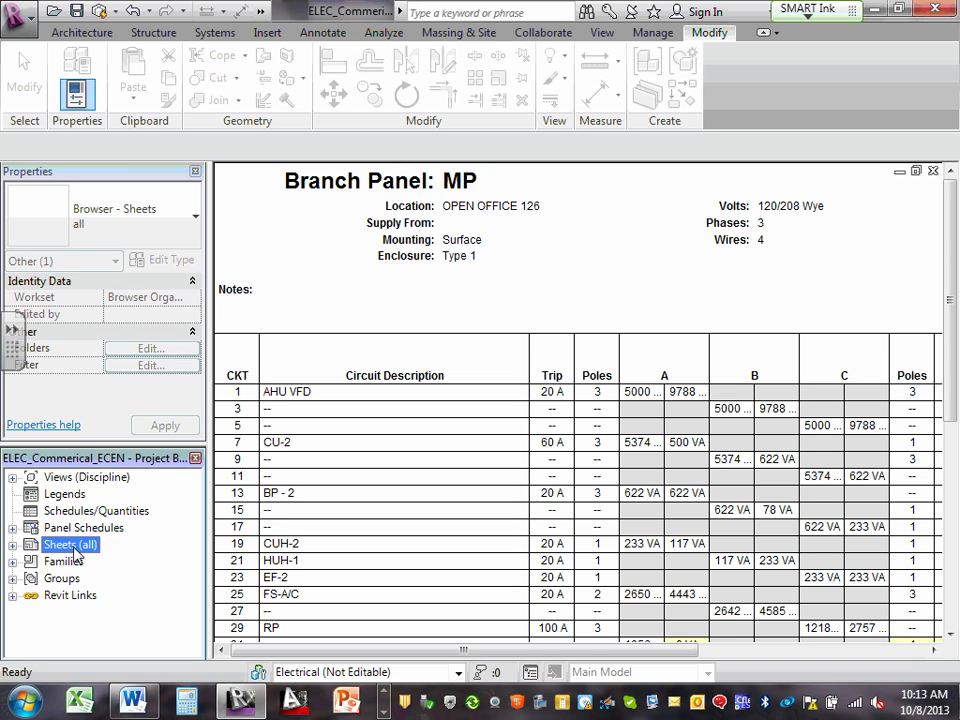
pyautogui.click(64, 563)
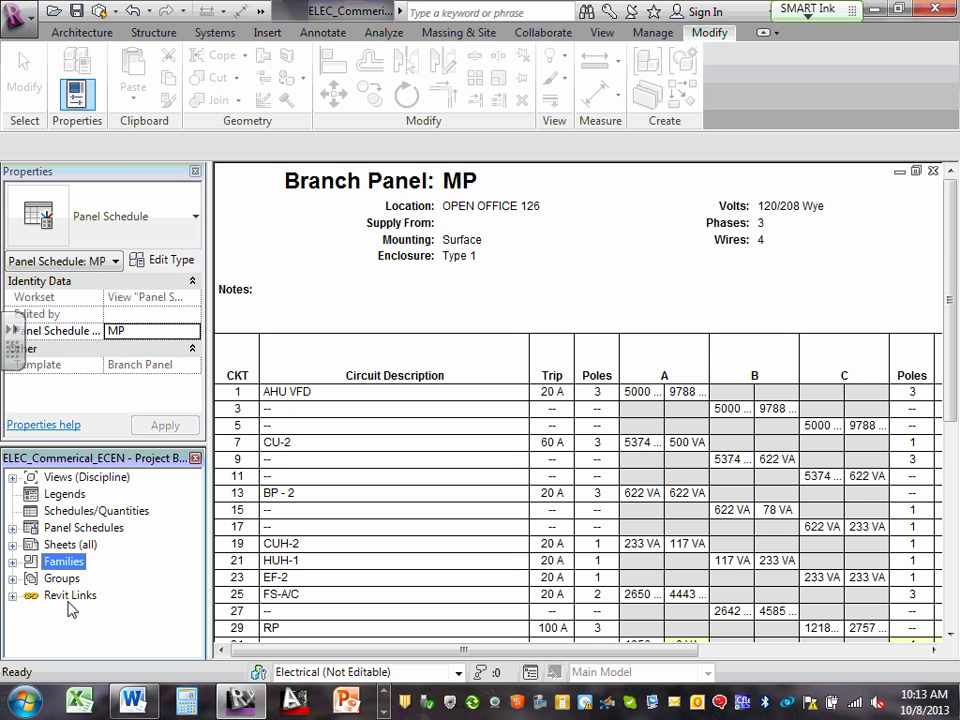
pyautogui.click(76, 600)
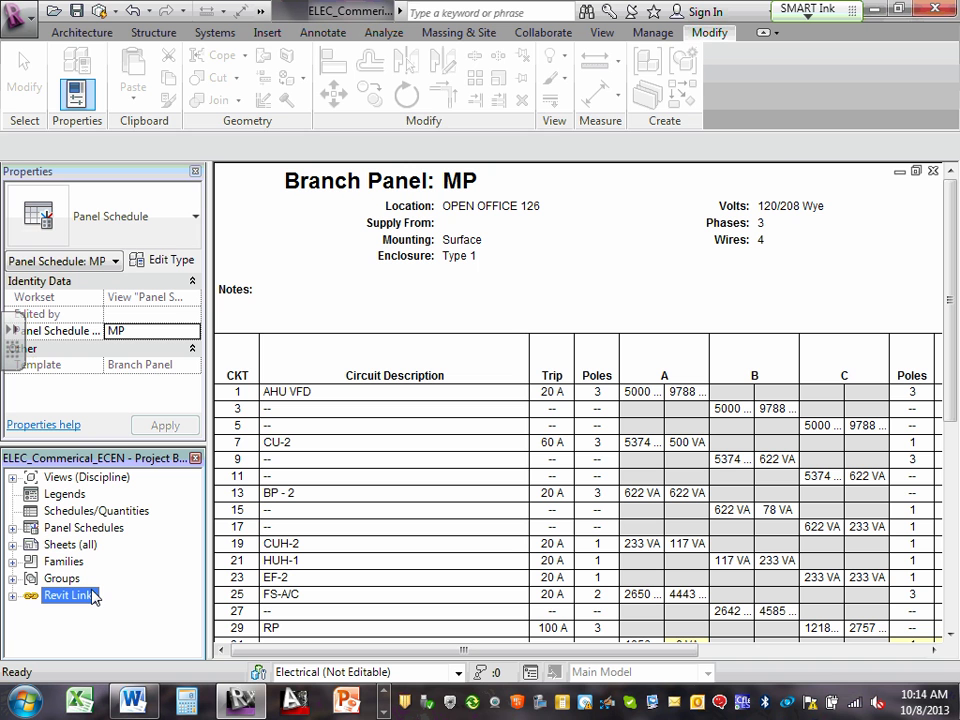
# Display the Architecture tool set
pyautogui.click(86, 36)
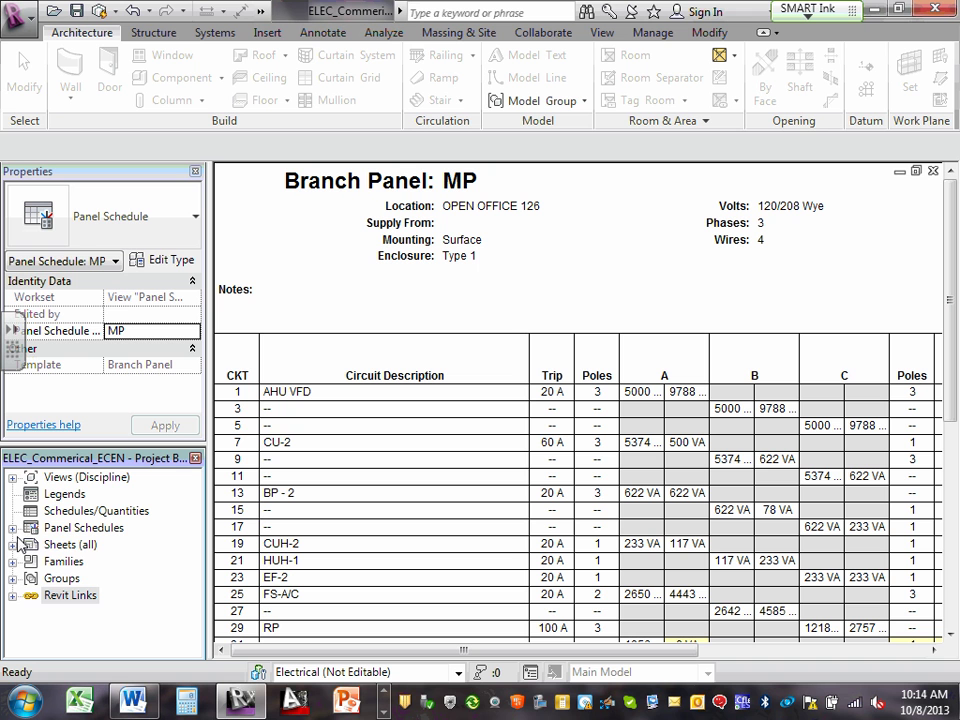
# Open the 3 - Site Power/Light floor plan from the Electrical Power views and inspect the building layout up close
pyautogui.click(12, 528)
pyautogui.click(12, 528)
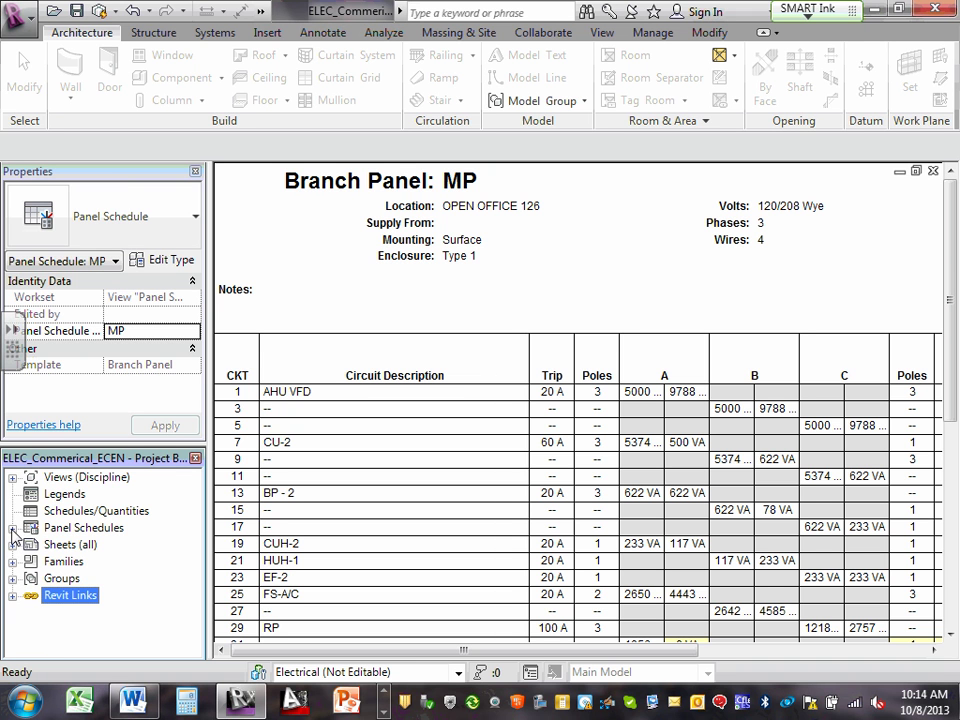
pyautogui.click(12, 477)
pyautogui.click(31, 495)
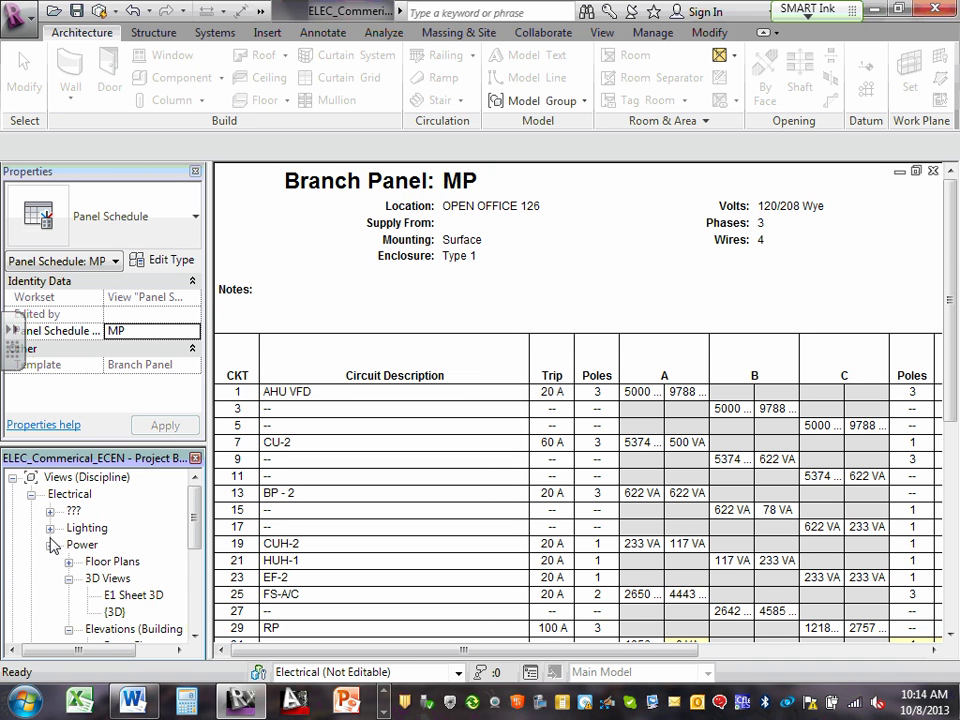
pyautogui.scroll(-1, 100, 570)
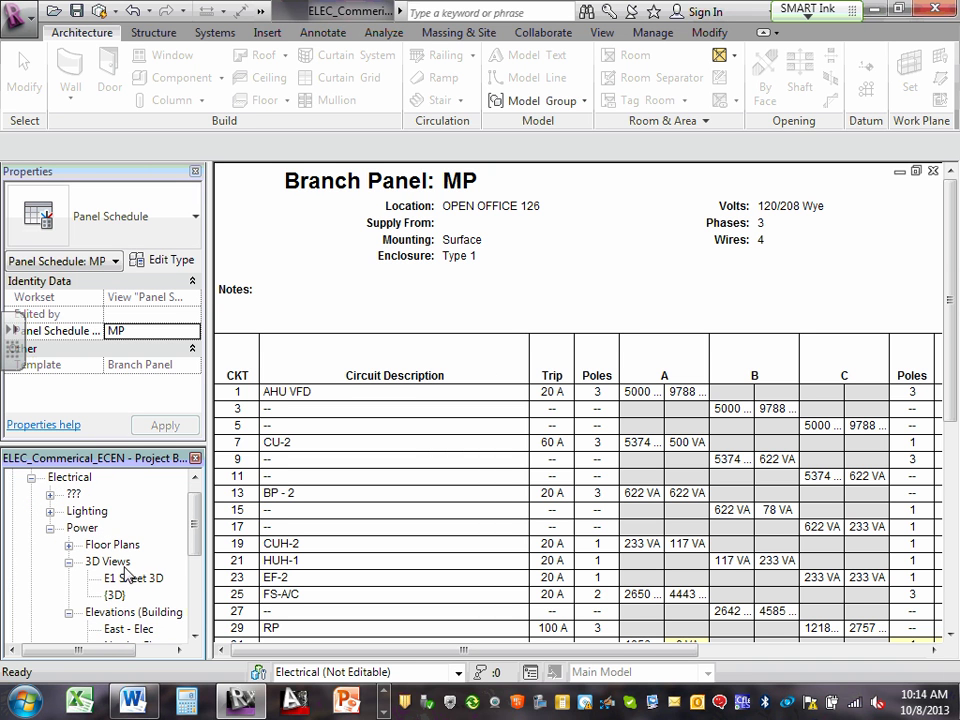
pyautogui.click(68, 545)
pyautogui.click(155, 596)
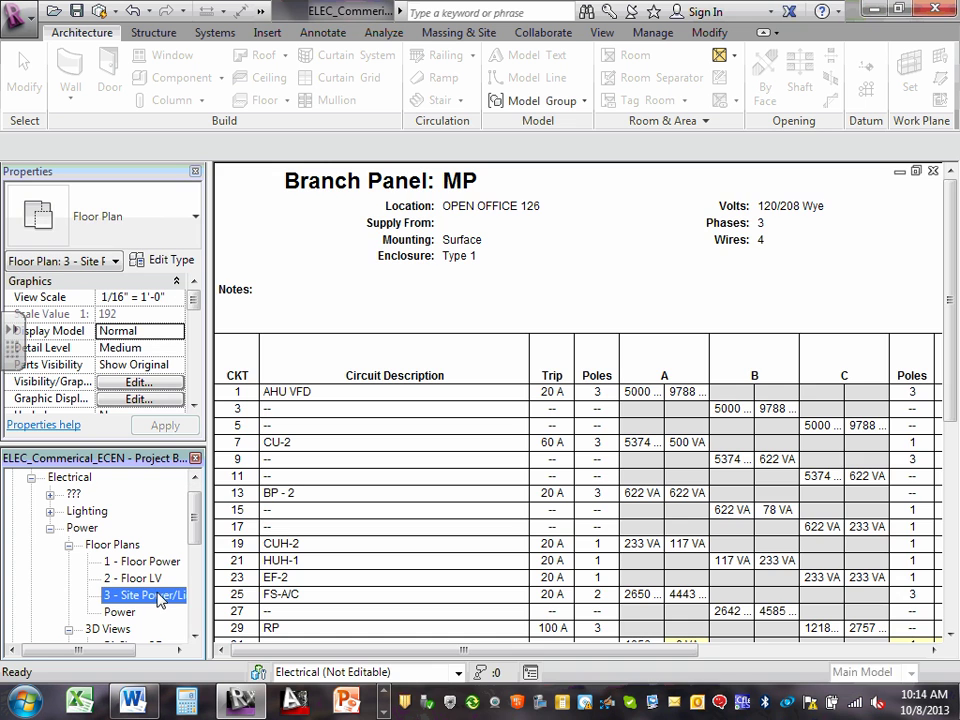
pyautogui.doubleClick(158, 598)
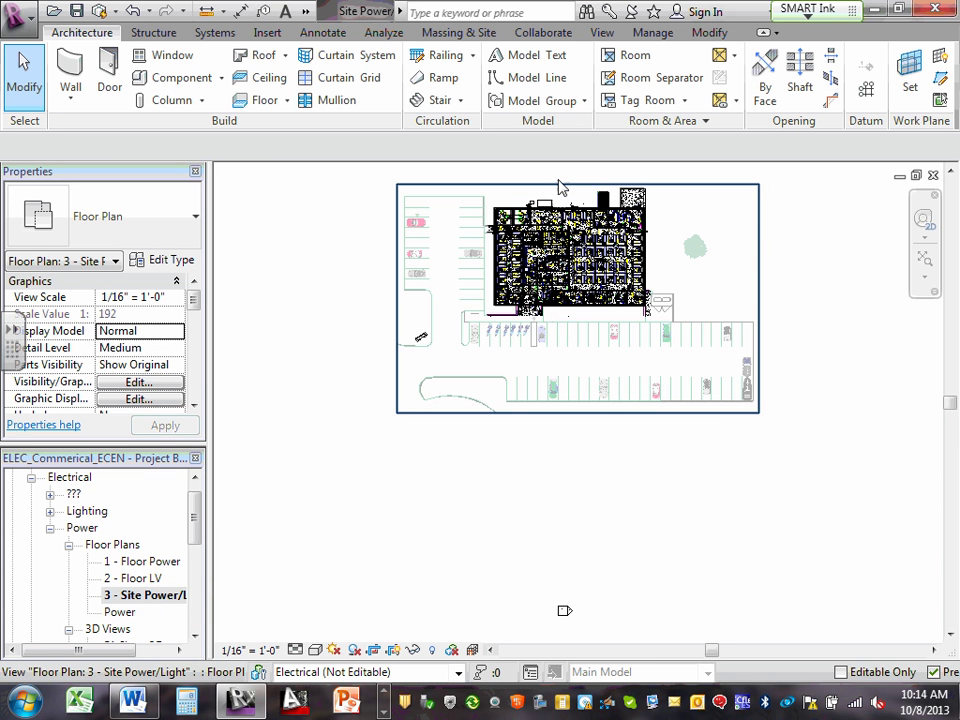
pyautogui.scroll(5, 565, 232)
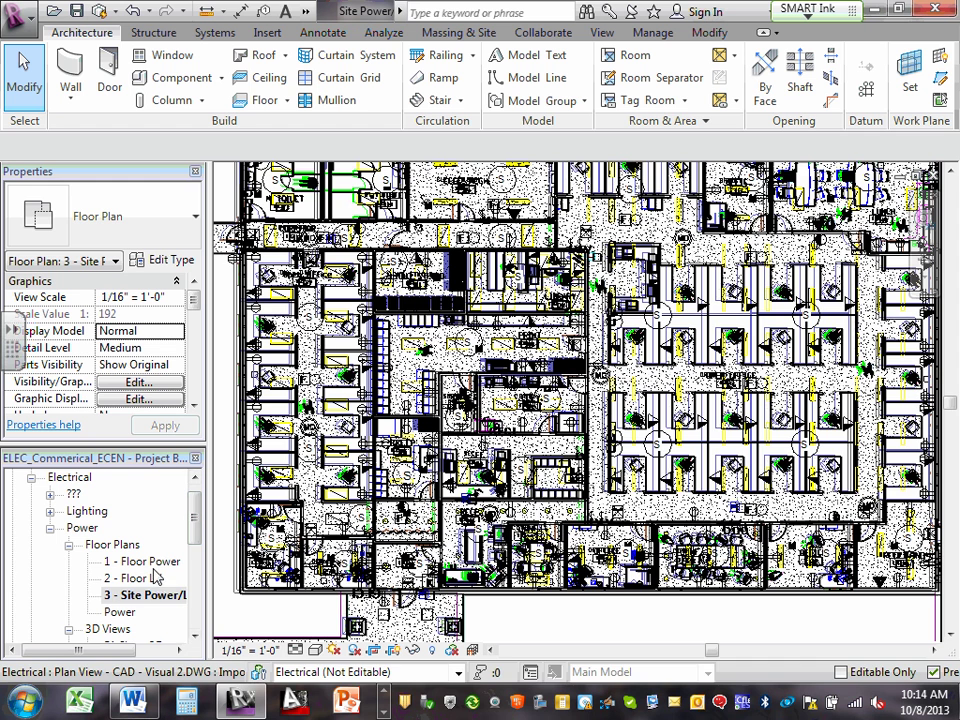
# Open the floor plan named Power and browse the 3D views and elevations listed after it
pyautogui.doubleClick(124, 611)
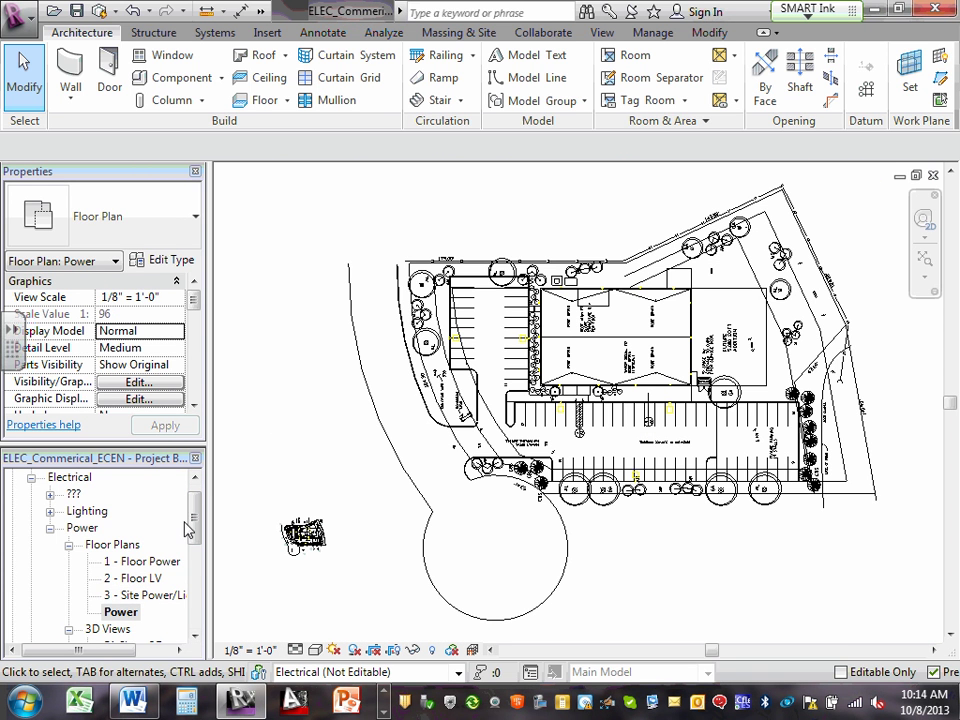
pyautogui.scroll(-2, 193, 538)
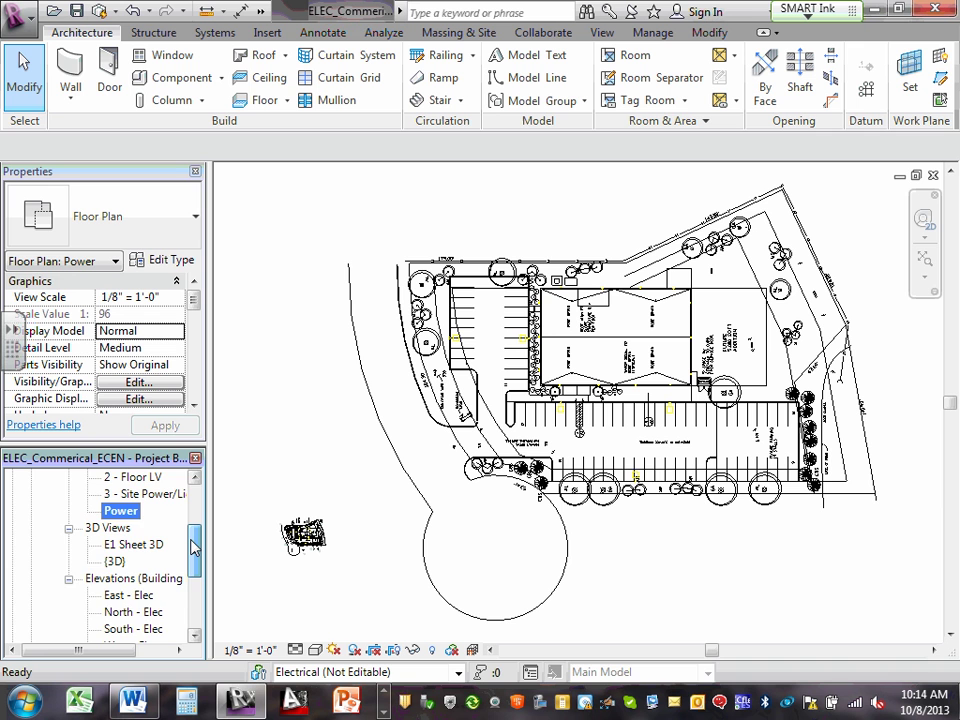
pyautogui.scroll(-1, 193, 540)
# Open the 1 - Floor Power plan and inspect its rooms and circuit labels
pyautogui.scroll(3, 193, 536)
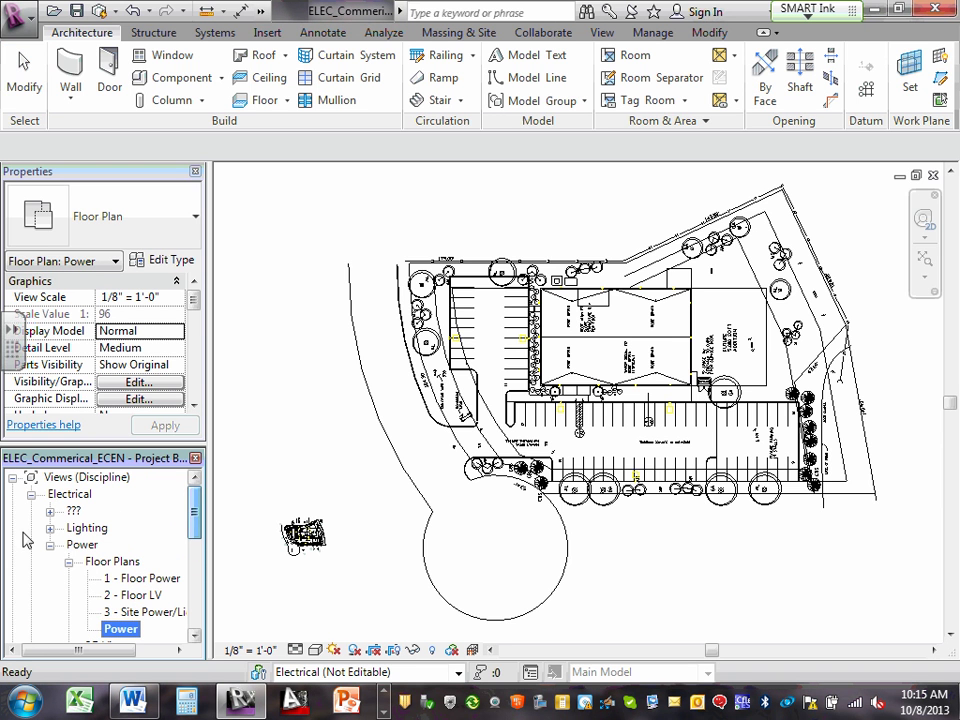
pyautogui.doubleClick(150, 578)
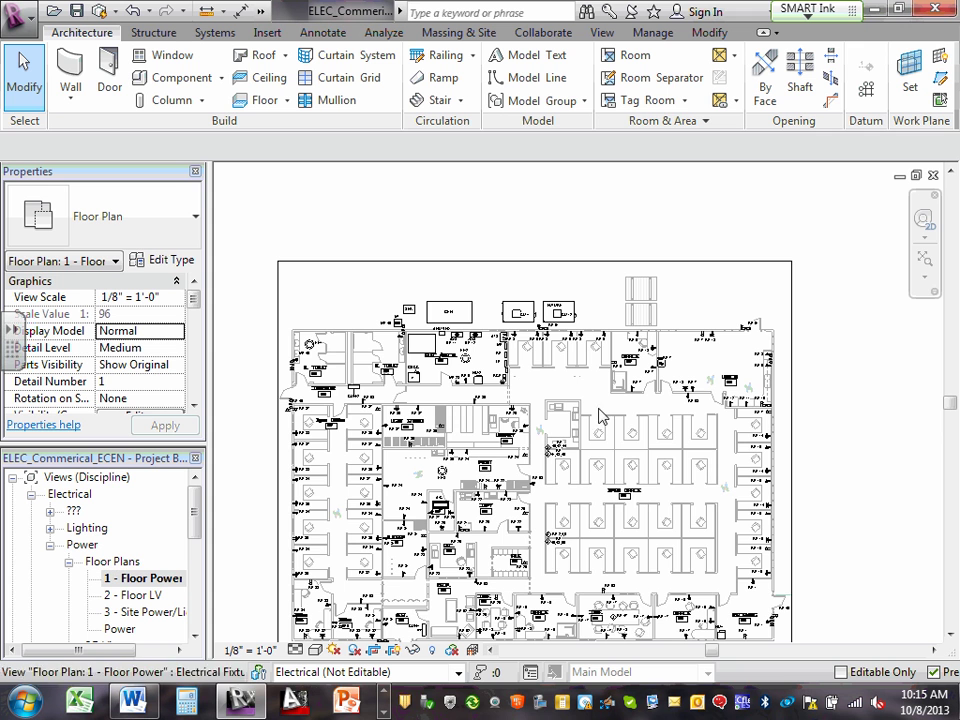
pyautogui.scroll(2, 545, 455)
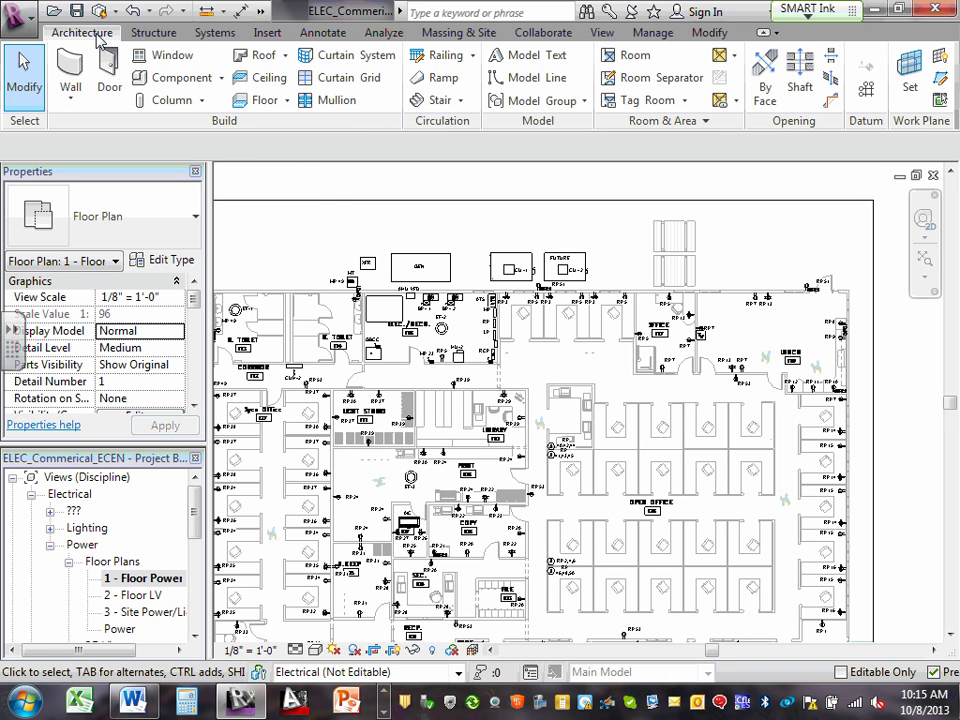
# Review the Structure and Systems tool sets, including the expanded Electrical tools
pyautogui.click(165, 35)
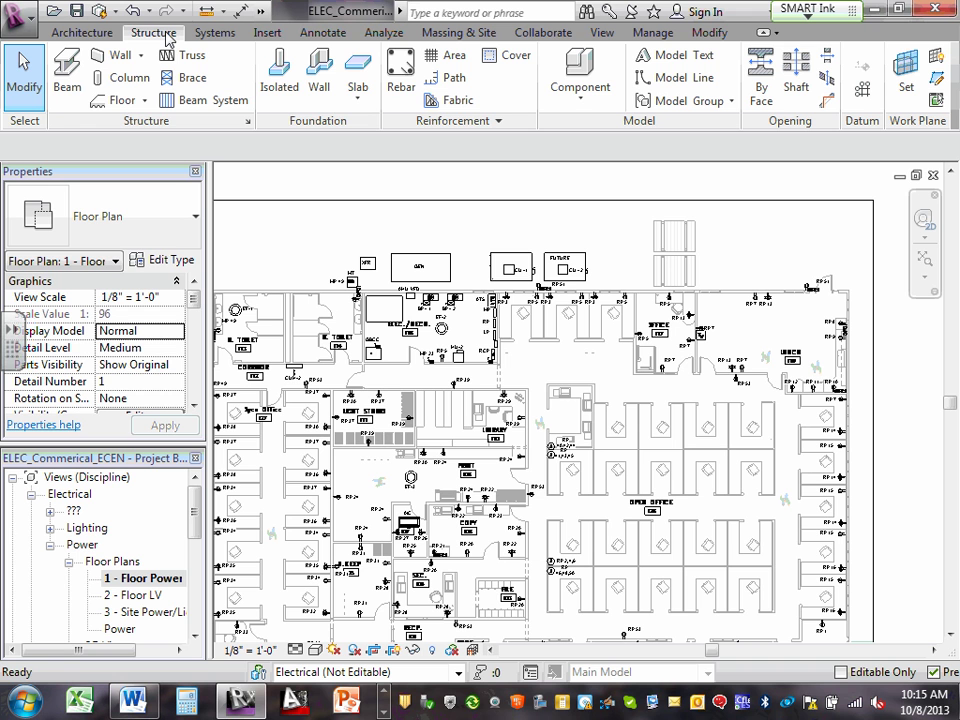
pyautogui.click(215, 33)
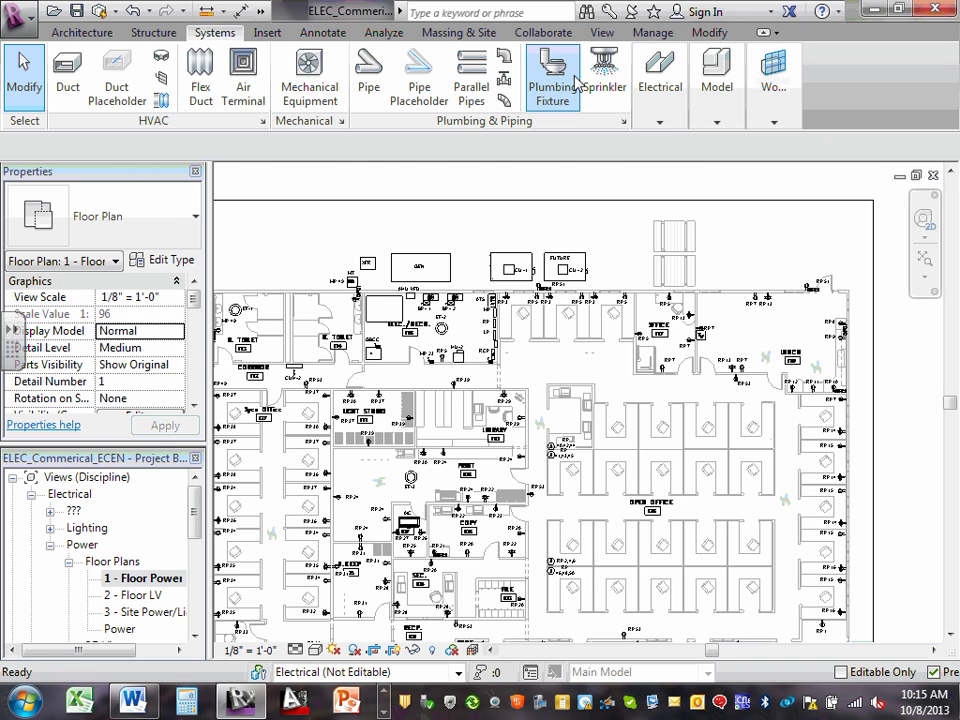
pyautogui.click(661, 123)
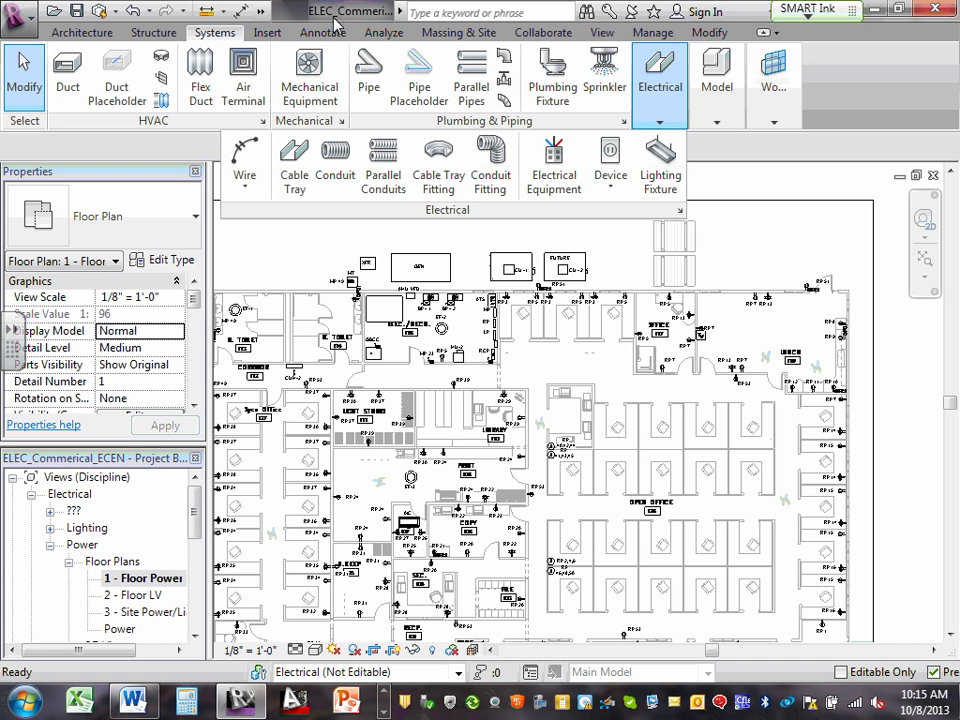
# Review the Insert, Annotate and Analyze tool sets
pyautogui.click(270, 35)
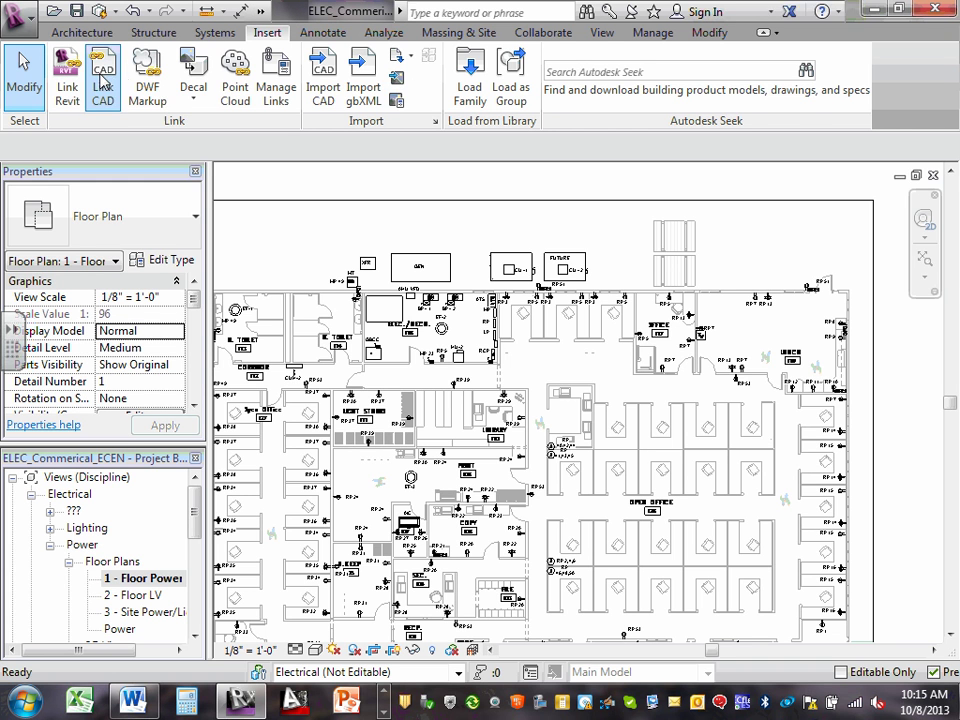
pyautogui.click(325, 33)
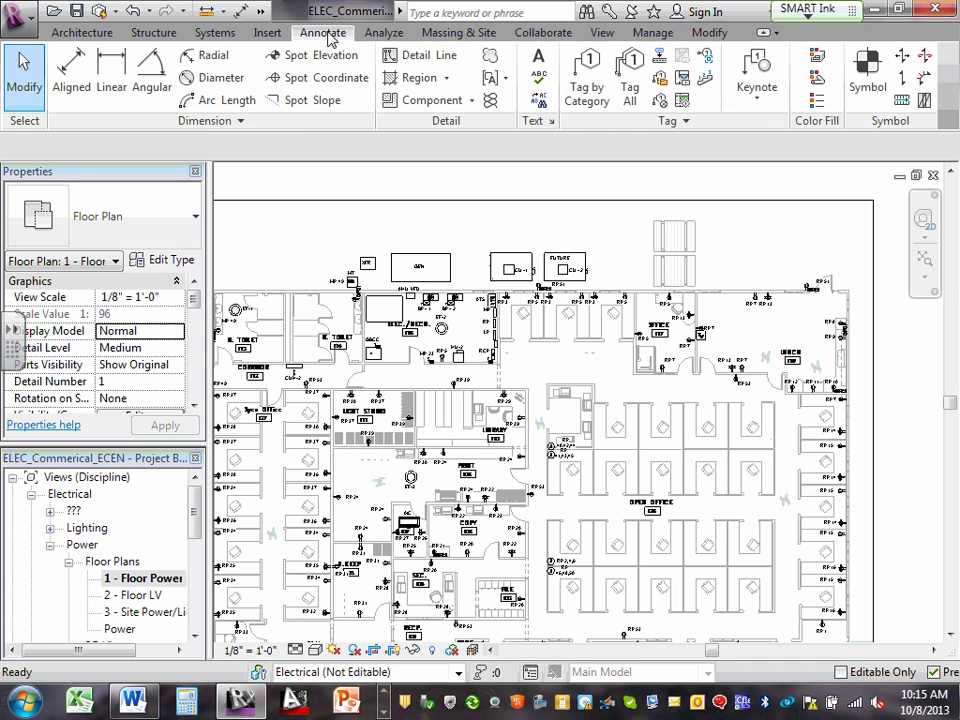
pyautogui.click(386, 33)
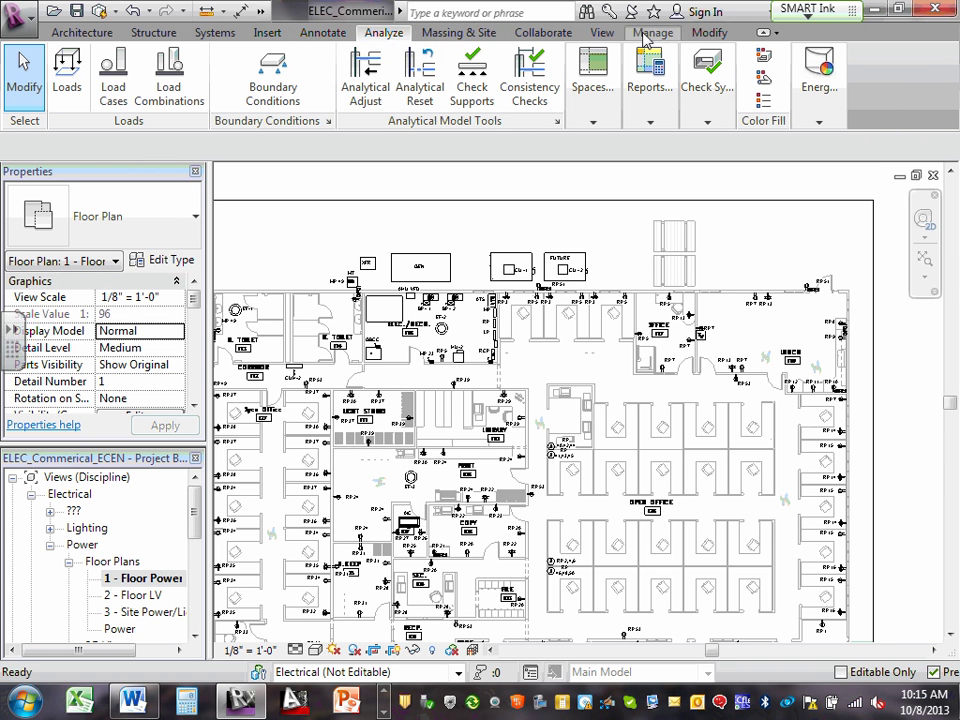
# Review the Collaborate, View, Manage and Modify tool sets, including the options for synchronizing with the central model
pyautogui.click(545, 34)
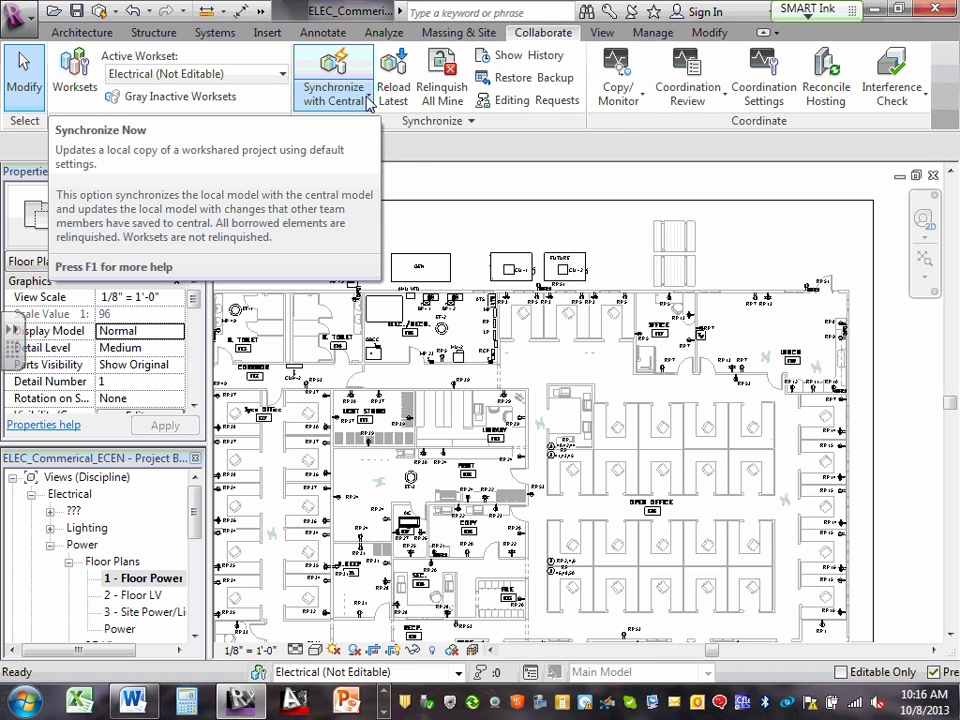
pyautogui.click(603, 32)
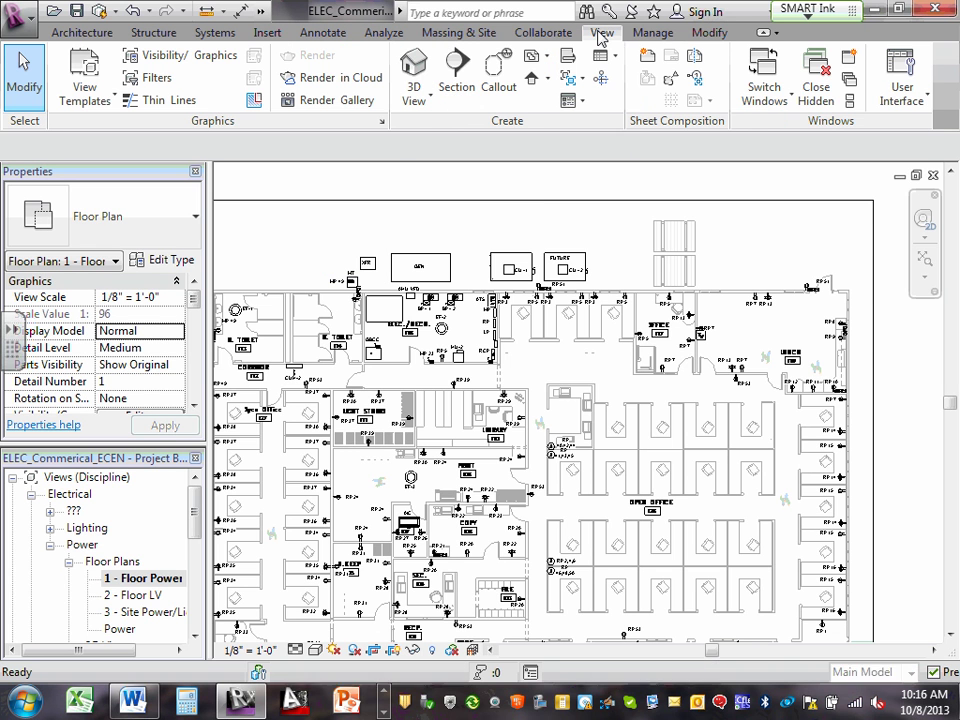
pyautogui.click(654, 34)
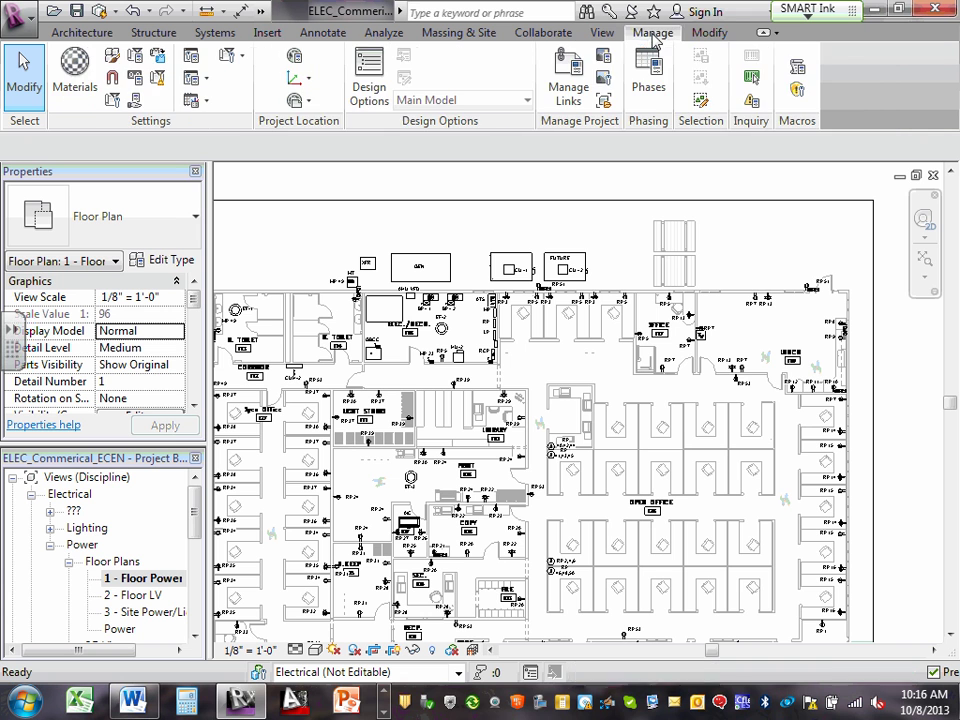
pyautogui.click(707, 35)
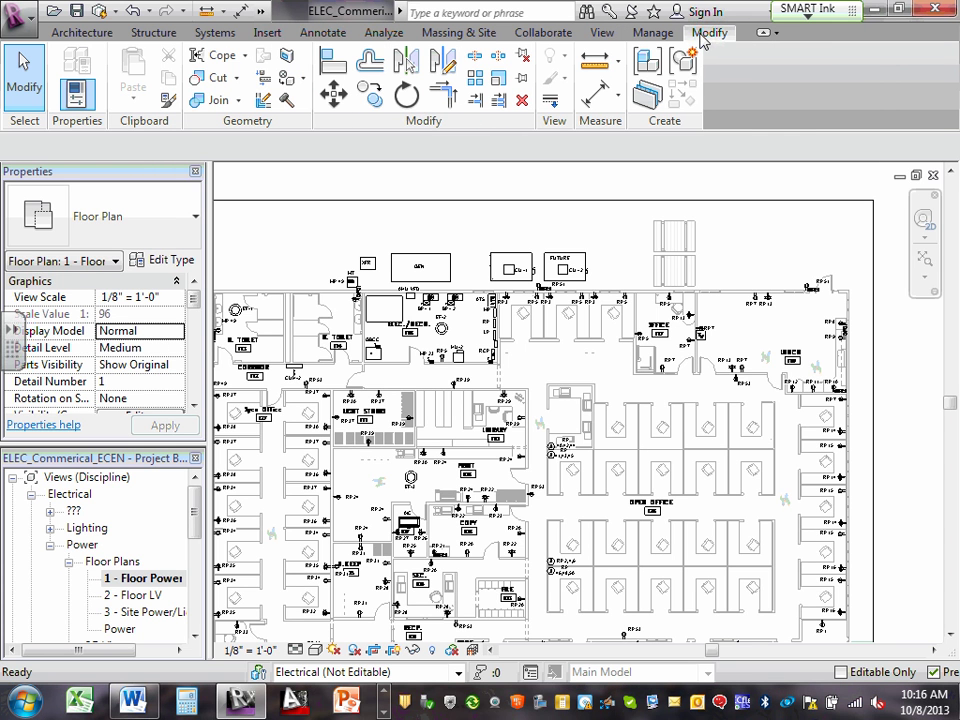
# Check which user interface components are enabled, and close both the Properties palette and the Project Browser
pyautogui.click(599, 33)
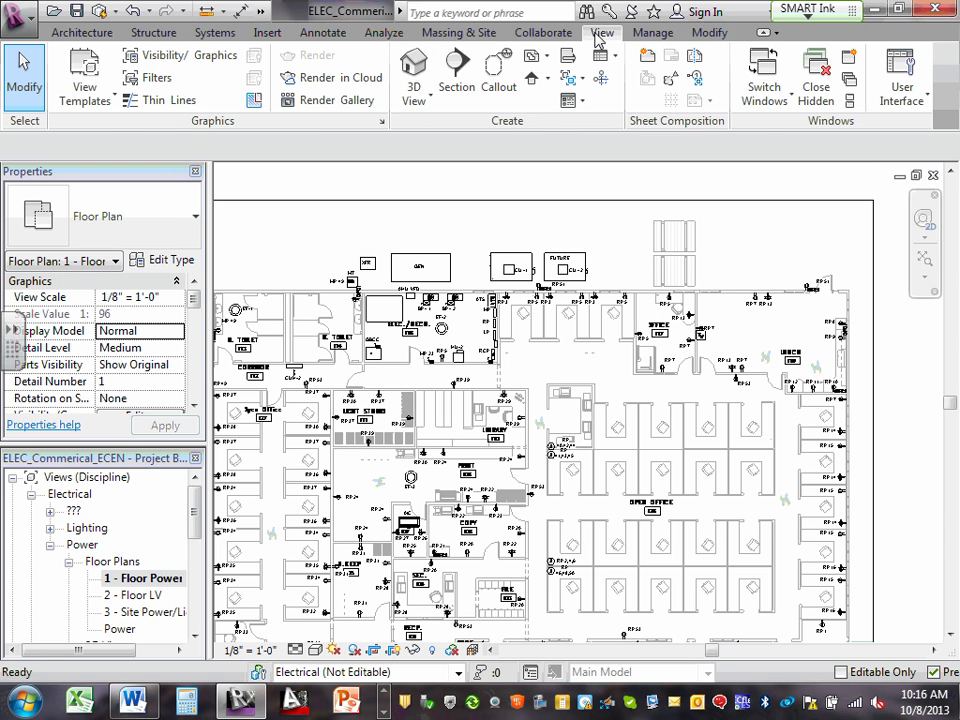
pyautogui.click(929, 101)
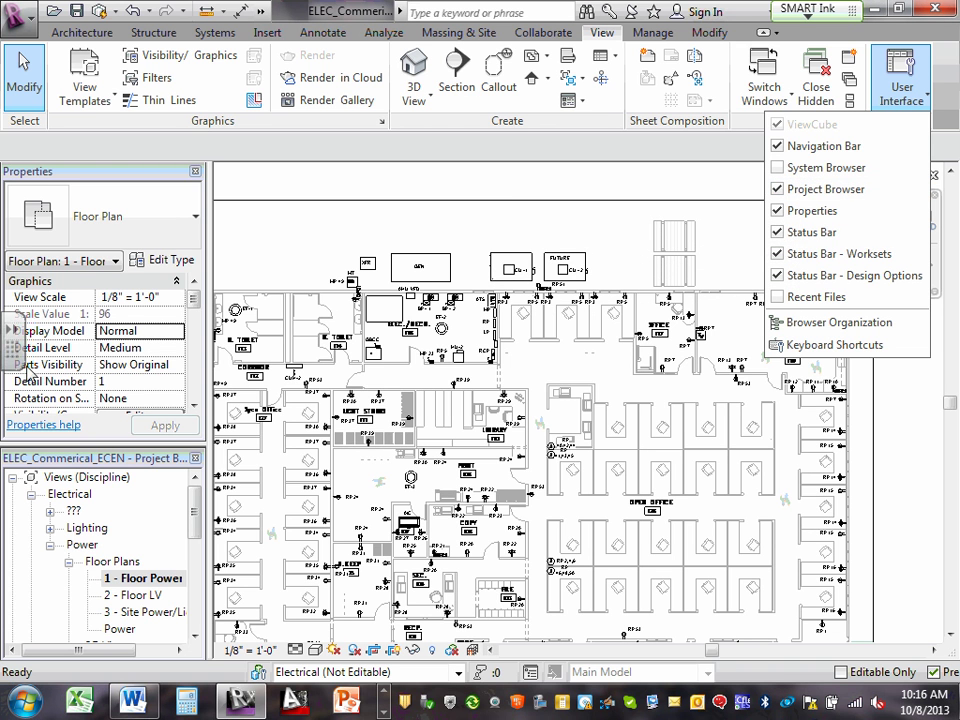
pyautogui.click(196, 173)
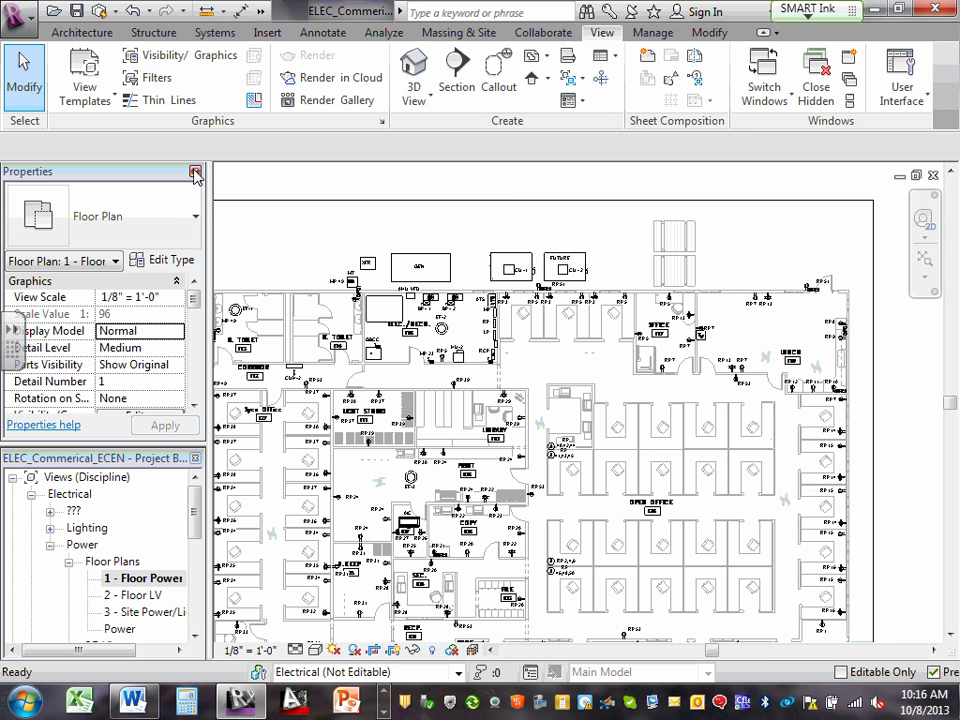
pyautogui.click(196, 173)
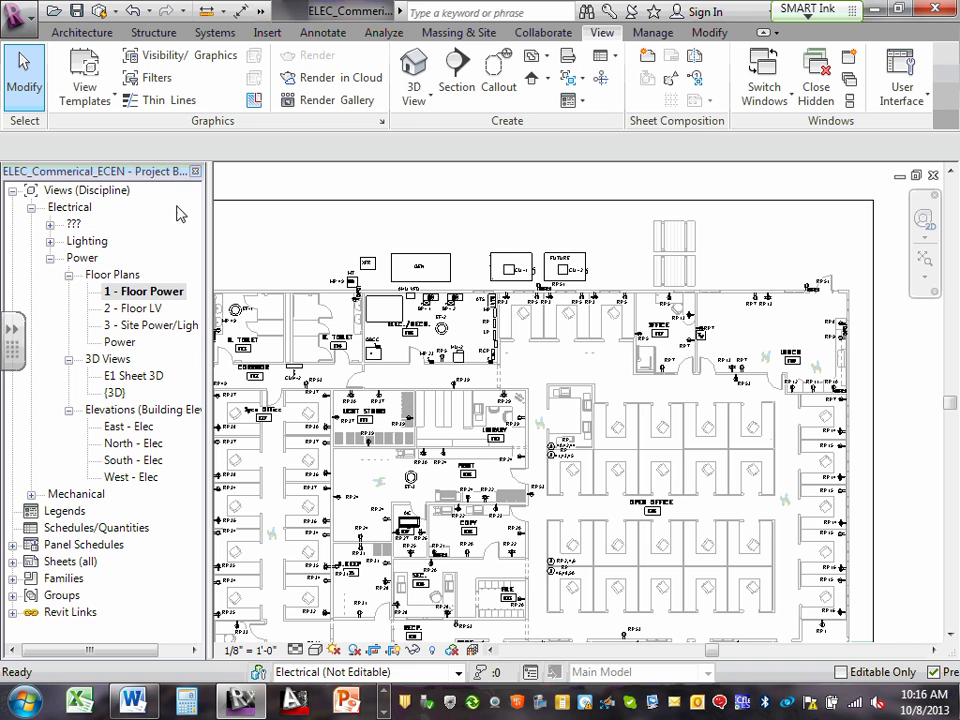
pyautogui.click(195, 170)
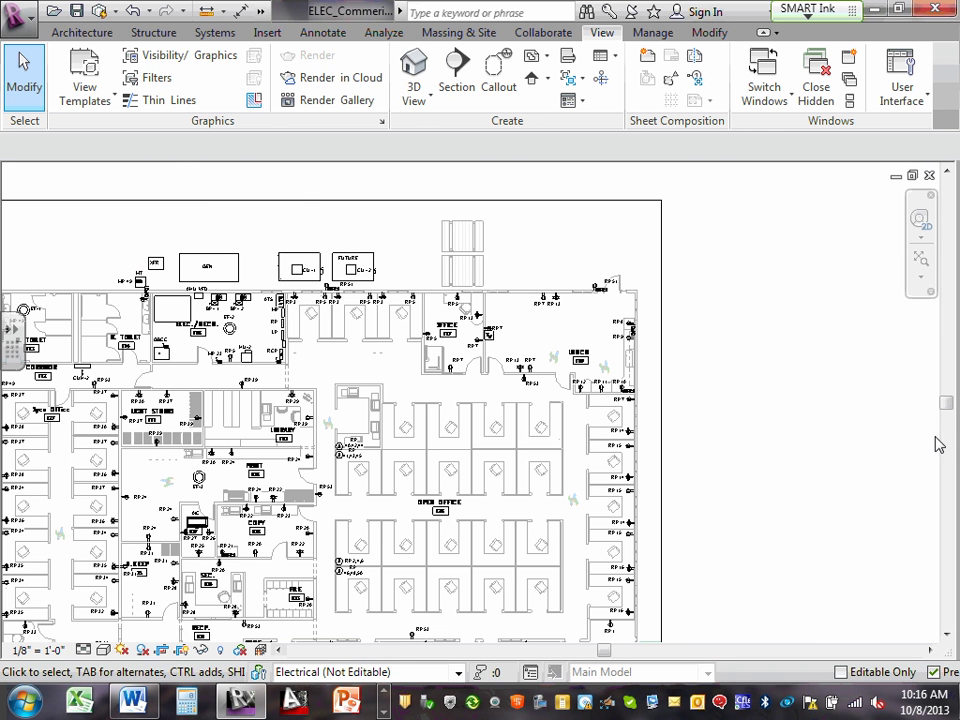
# Turn on the System Browser and Properties in the user interface display settings
pyautogui.click(928, 100)
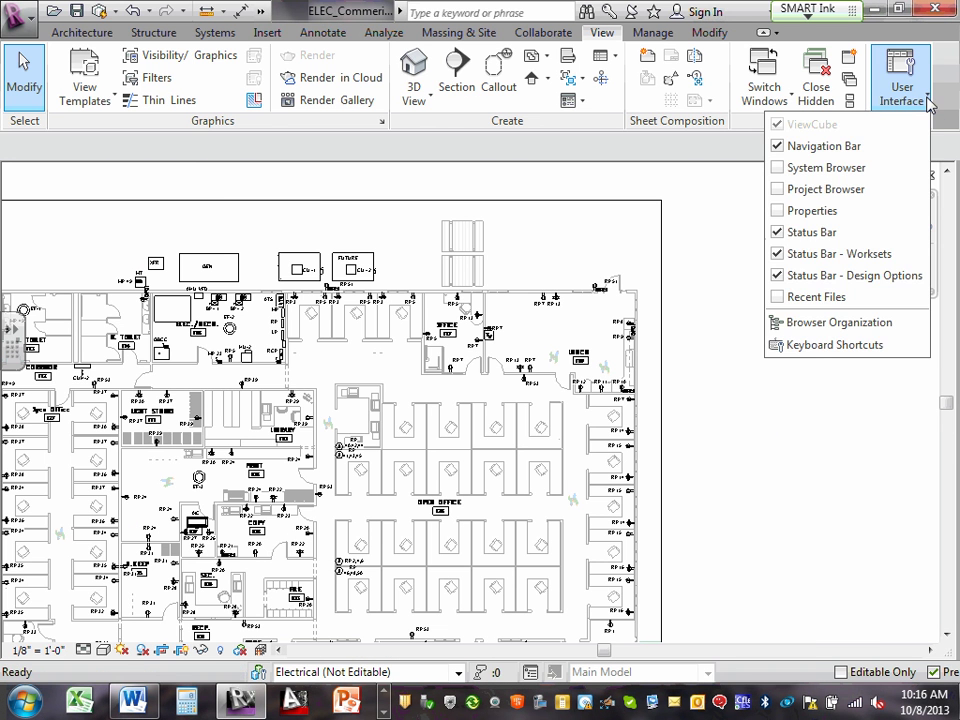
pyautogui.click(782, 168)
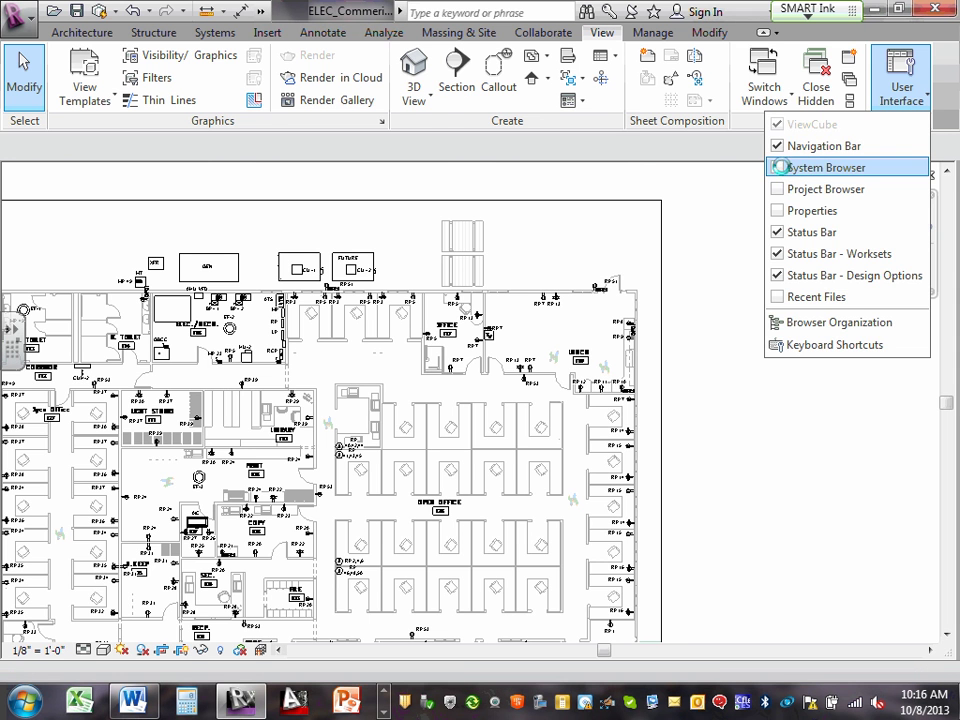
pyautogui.click(922, 99)
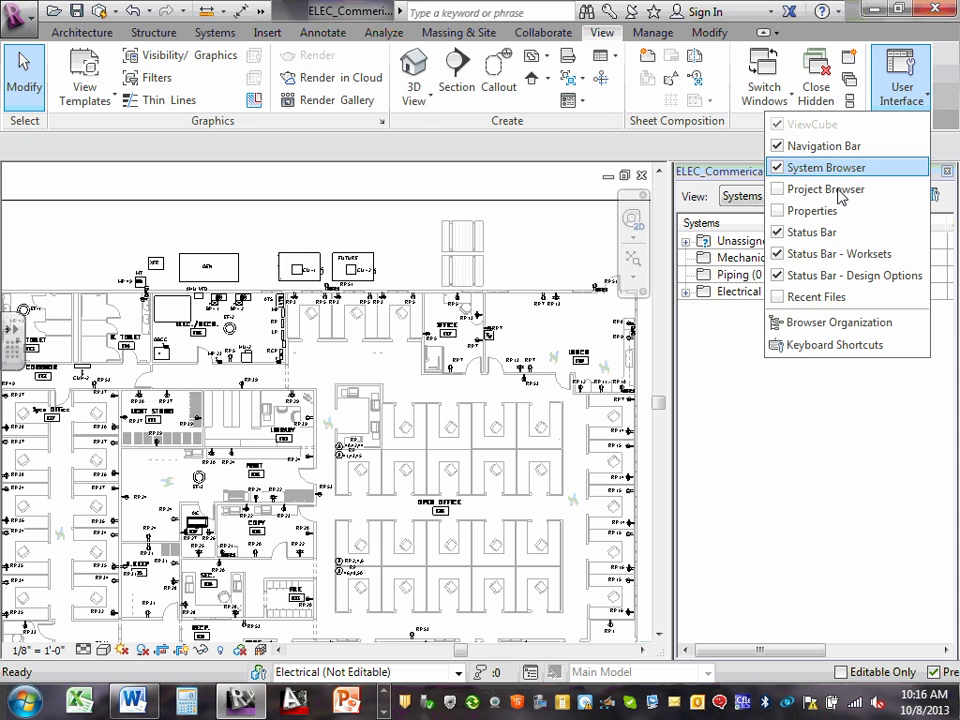
pyautogui.click(786, 211)
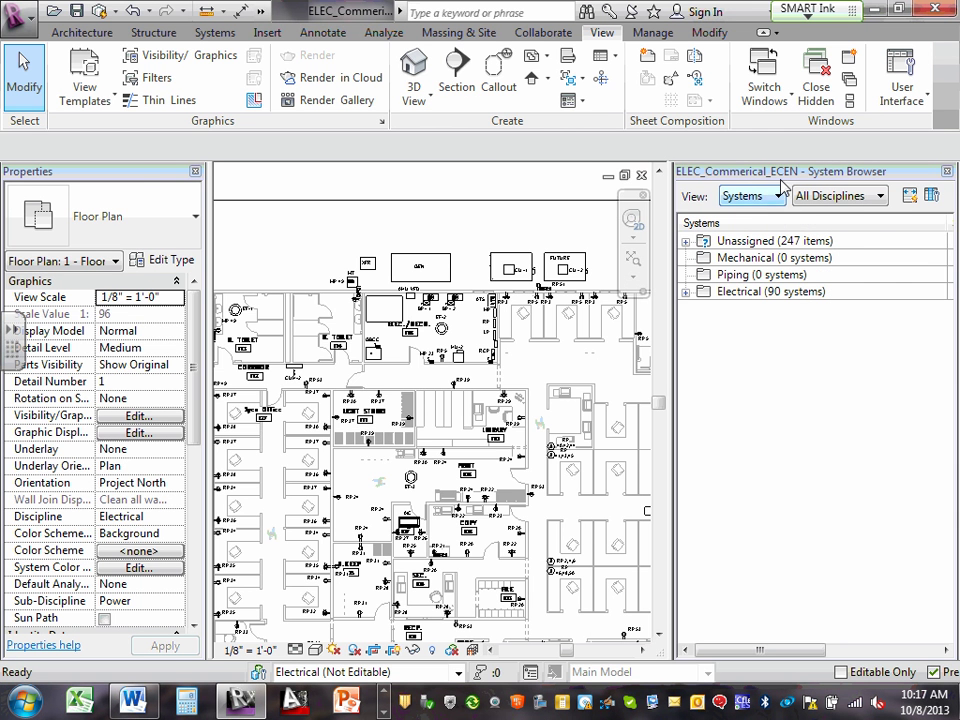
# Dock the System Browser in the same column as the Properties palette, directly beneath it
pyautogui.moveTo(737, 171)
pyautogui.mouseDown()
pyautogui.moveTo(560, 290)
pyautogui.moveTo(210, 412)
pyautogui.moveTo(125, 420)
pyautogui.mouseUp()
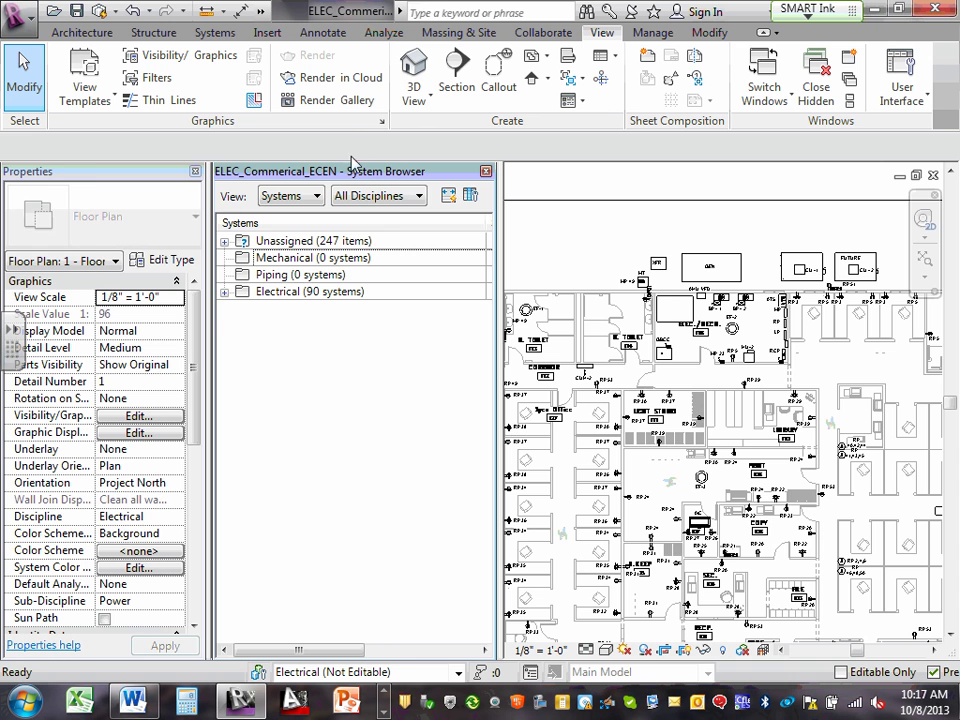
pyautogui.moveTo(349, 171)
pyautogui.mouseDown()
pyautogui.moveTo(130, 330)
pyautogui.moveTo(86, 422)
pyautogui.mouseUp()
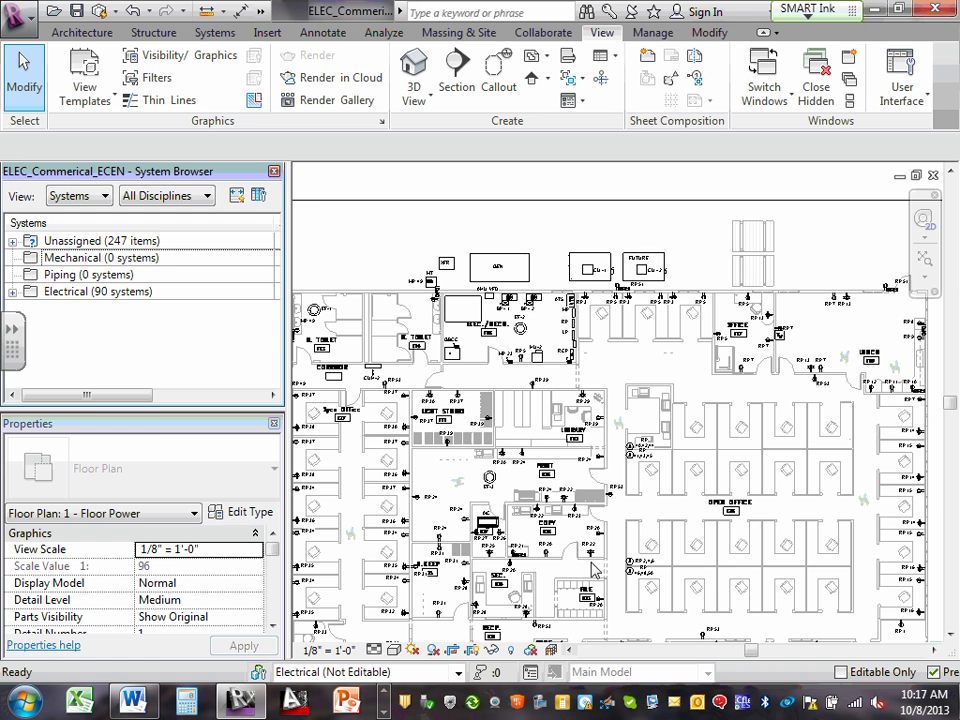
pyautogui.moveTo(157, 426); pyautogui.dragTo(165, 180)
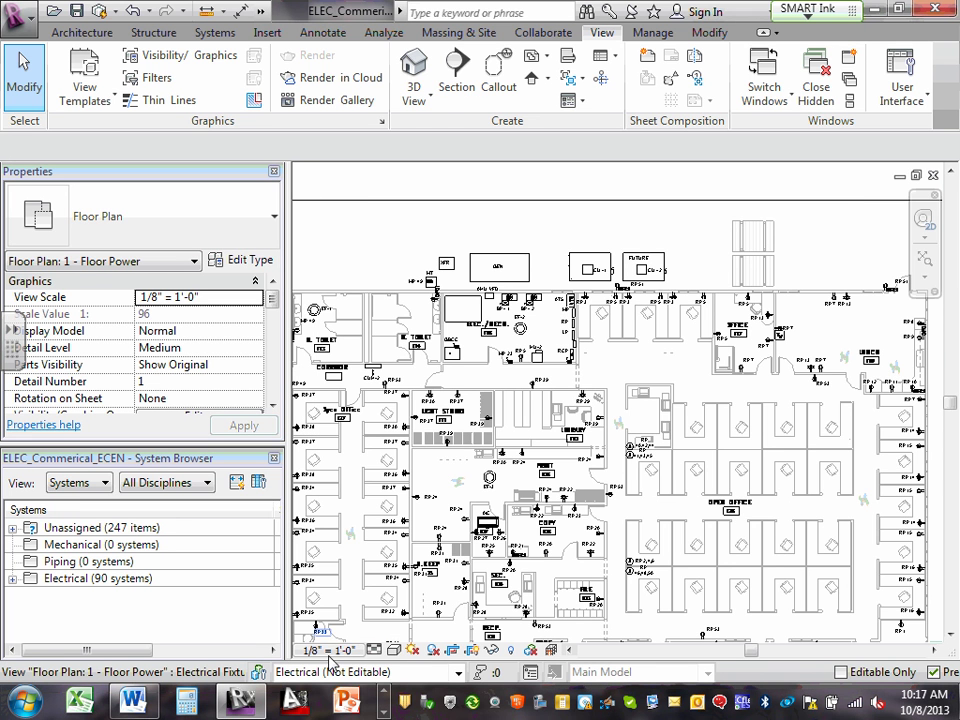
# Expand the Unassigned systems in the System Browser to view its discipline folders
pyautogui.click(145, 461)
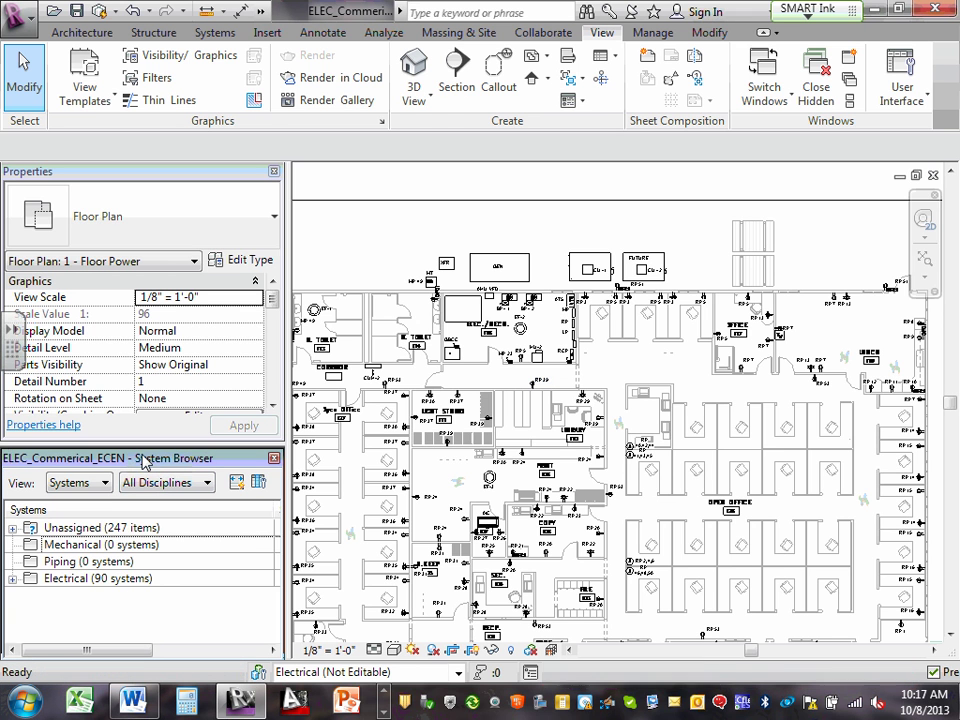
pyautogui.click(12, 527)
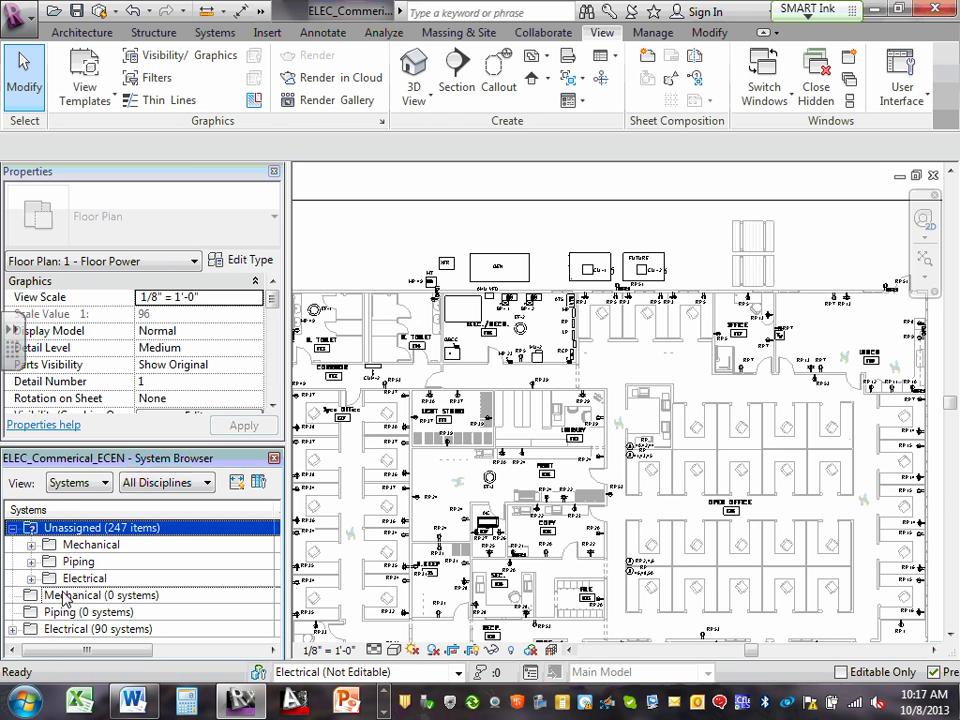
# Expand the Electrical folder under the Unassigned systems in the System Browser to view its system categories
pyautogui.click(130, 461)
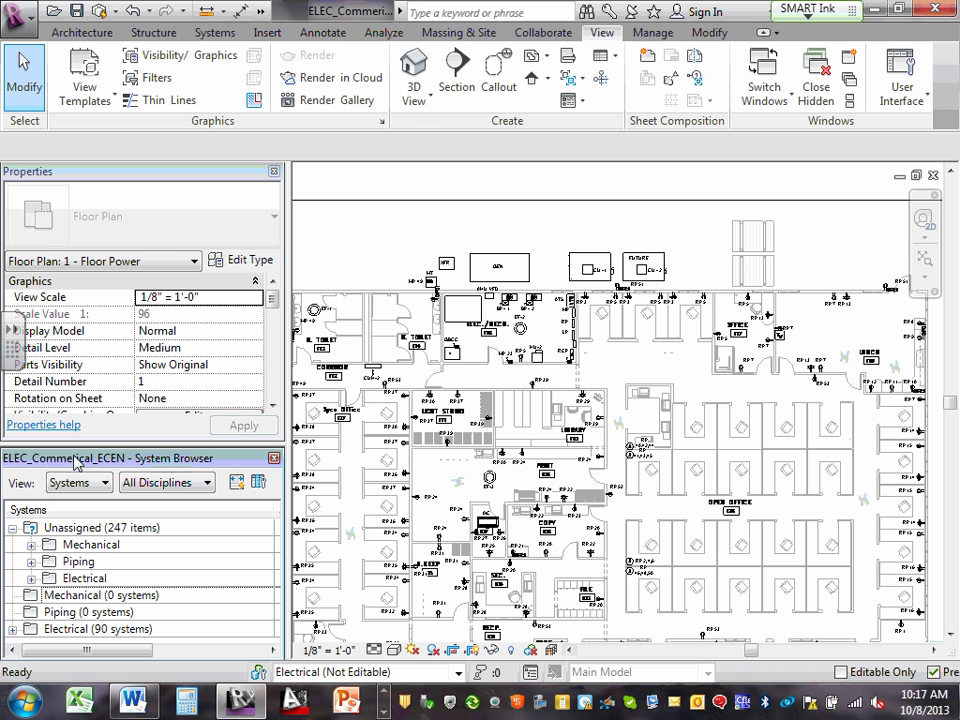
pyautogui.click(31, 578)
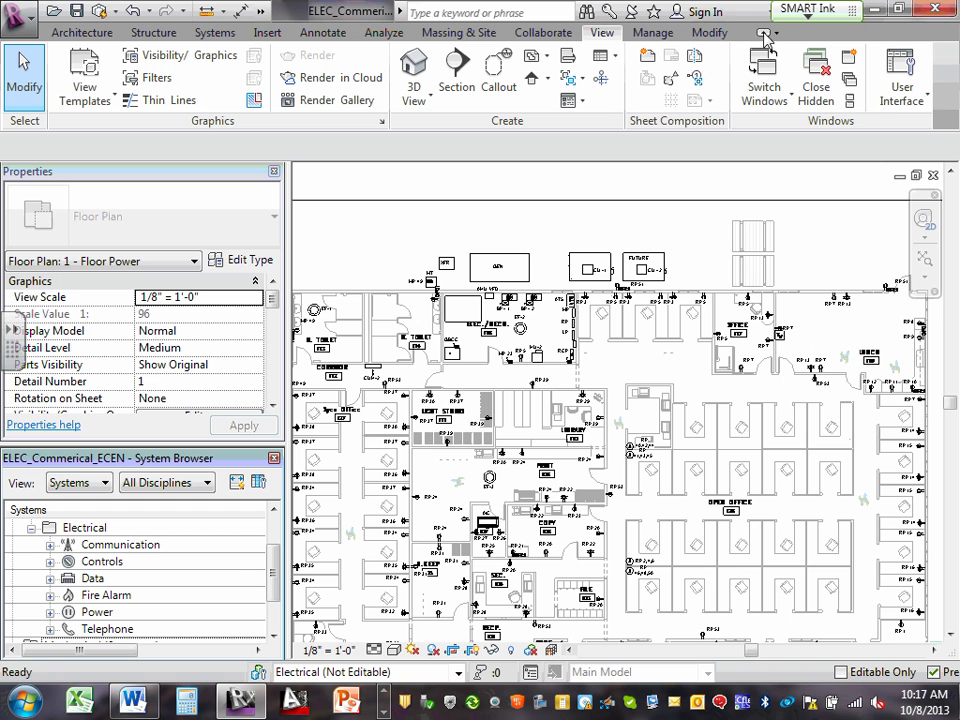
# Turn the Project Browser back on in the user interface display settings and collapse its Power views
pyautogui.click(928, 100)
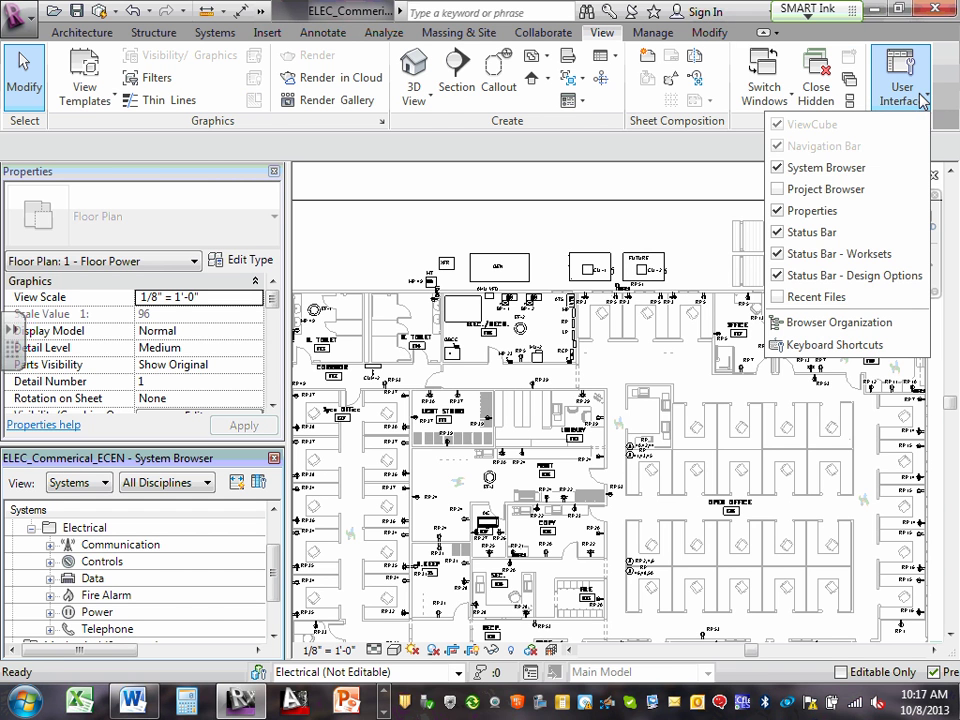
pyautogui.click(779, 189)
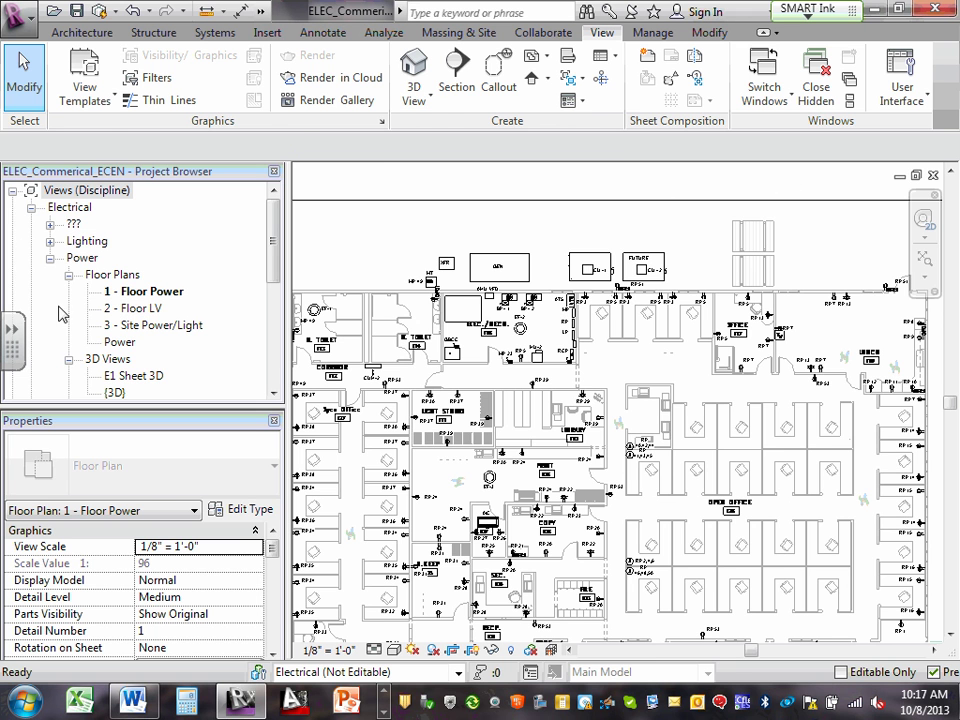
pyautogui.click(50, 258)
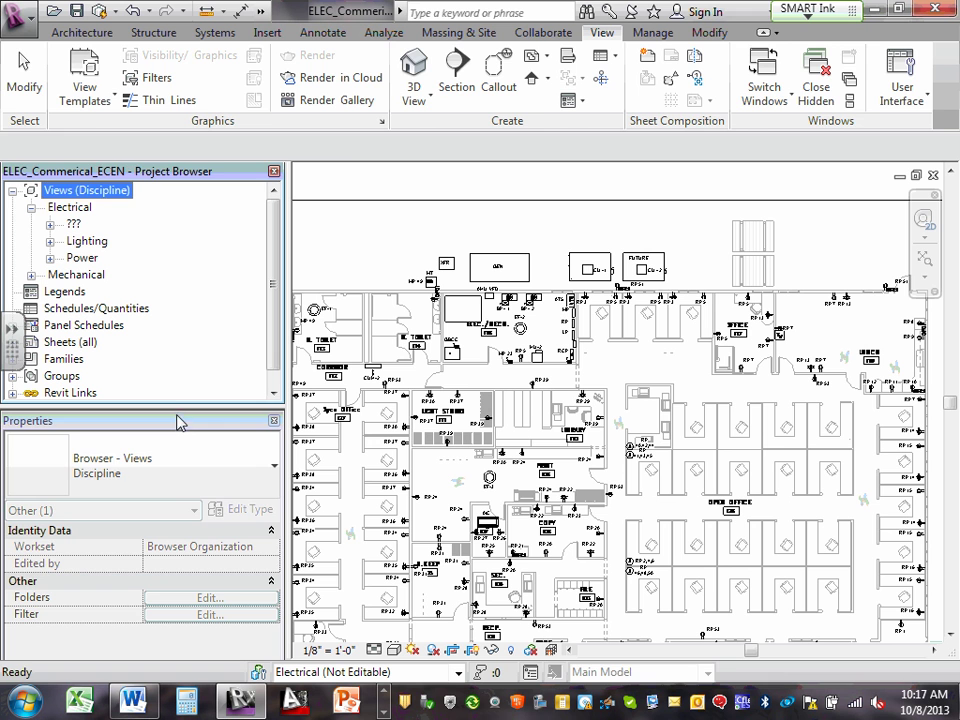
pyautogui.click(489, 488)
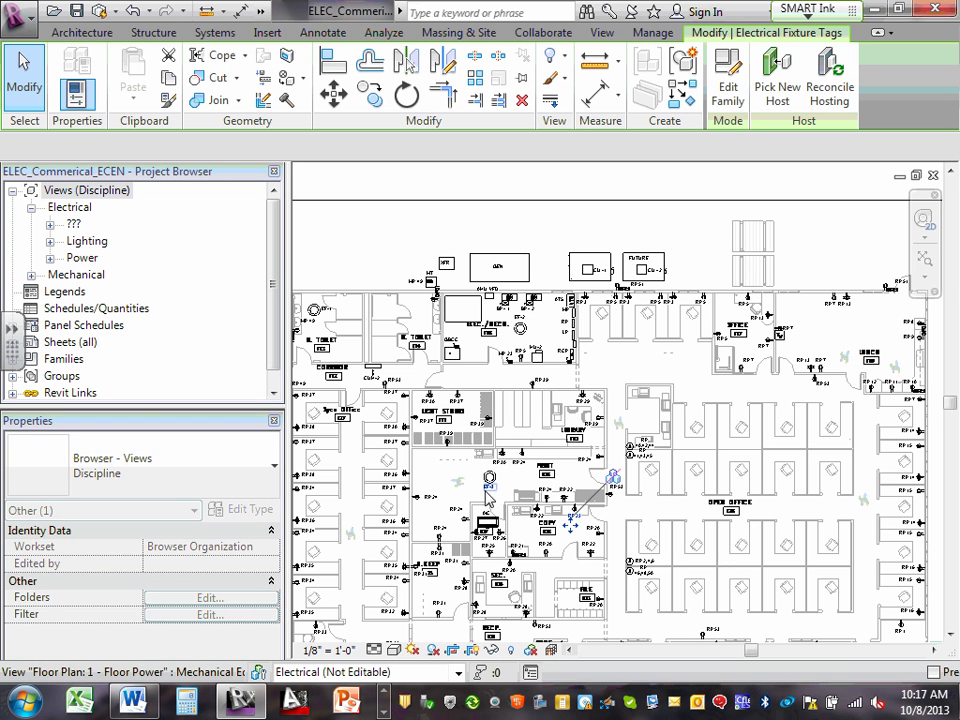
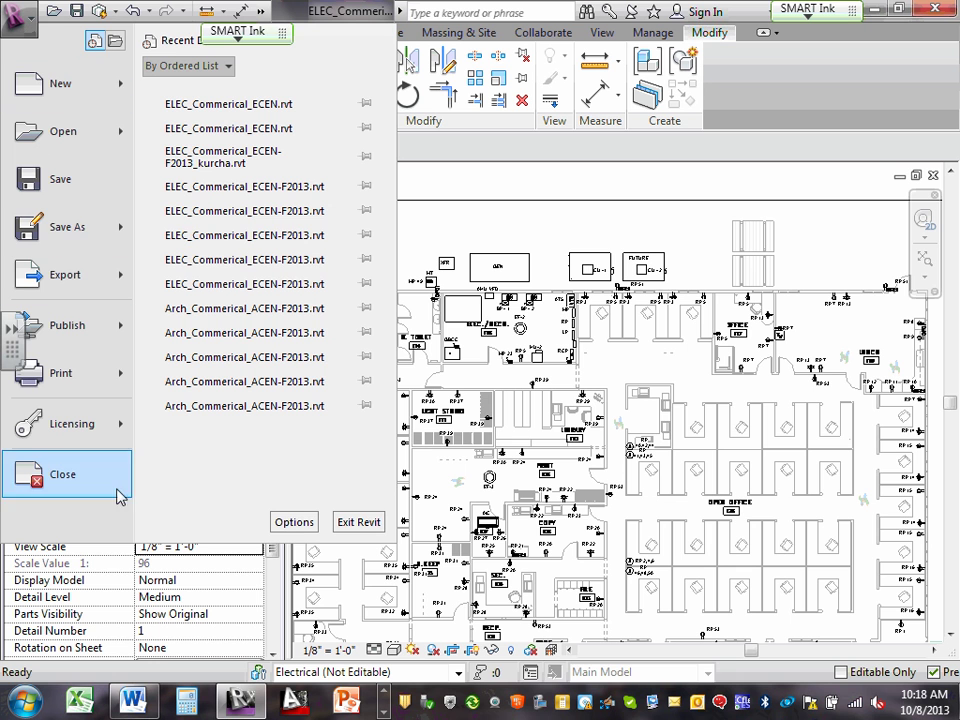
# Close the ELEC_Commerical_ECEN local file without synchronizing its changes with the central model
pyautogui.click(82, 186)
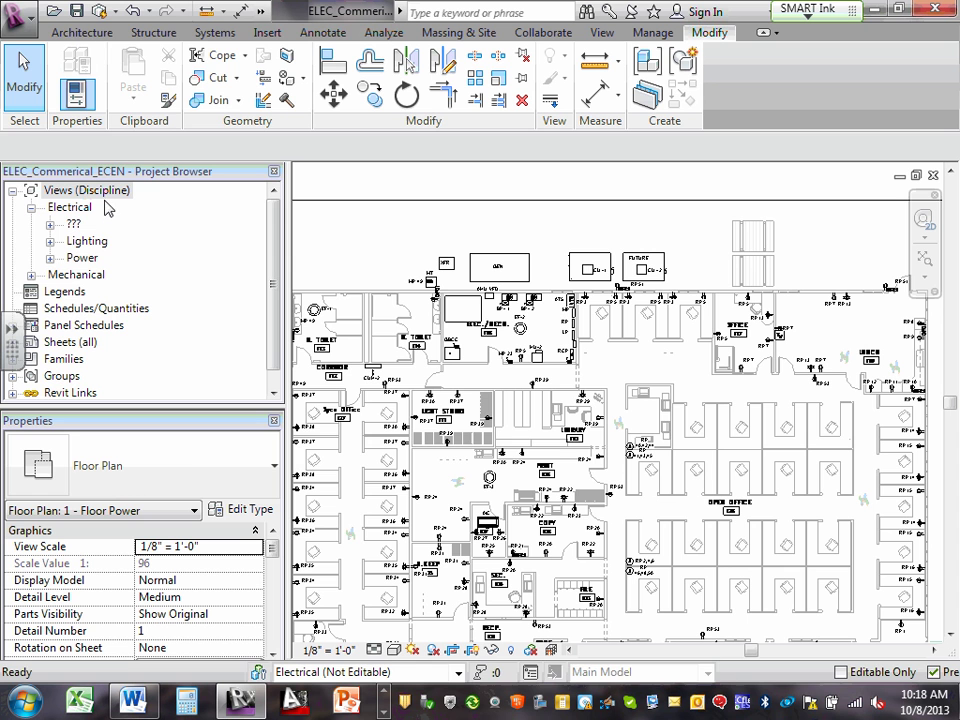
pyautogui.click(18, 15)
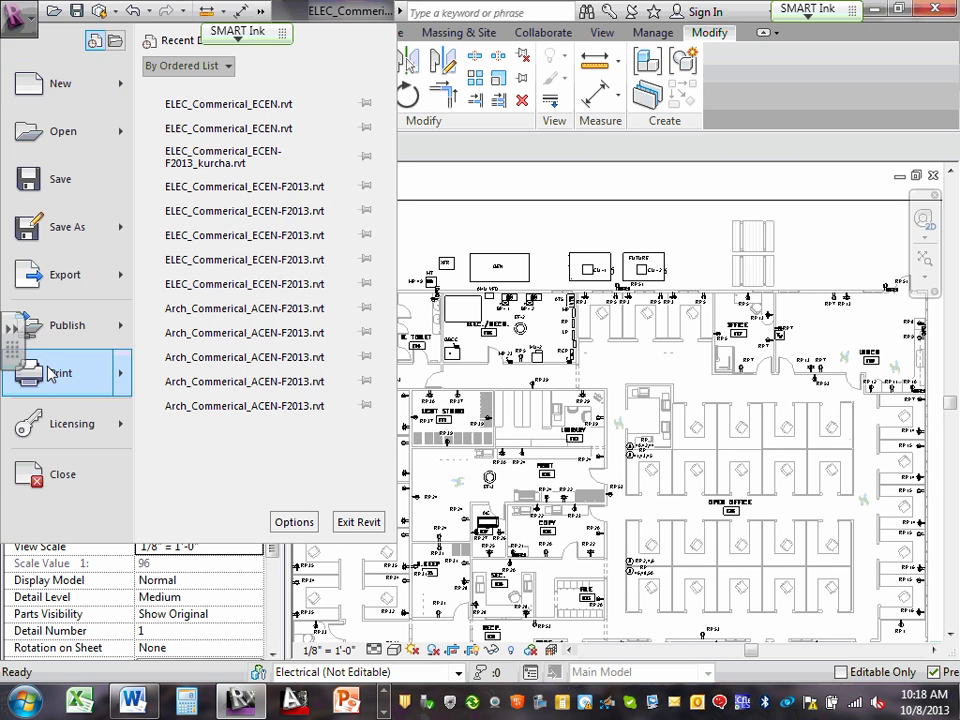
pyautogui.click(52, 466)
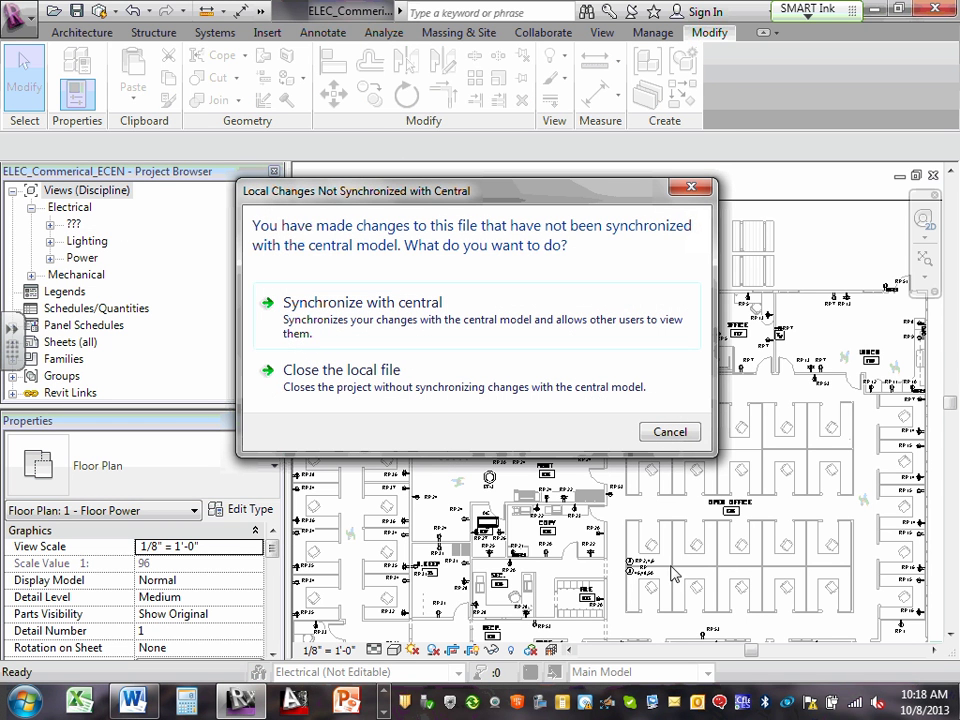
pyautogui.click(367, 379)
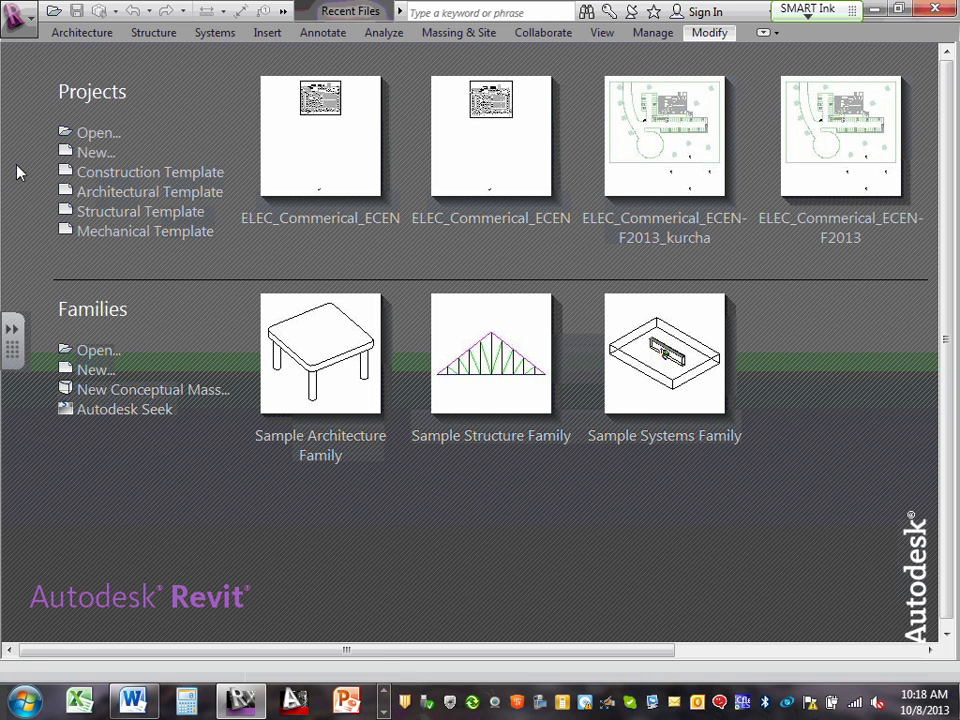
# Look through the installed Autodesk programs in Windows, including the contents of the AutoCAD MEP 2013 - English folder
pyautogui.click(27, 700)
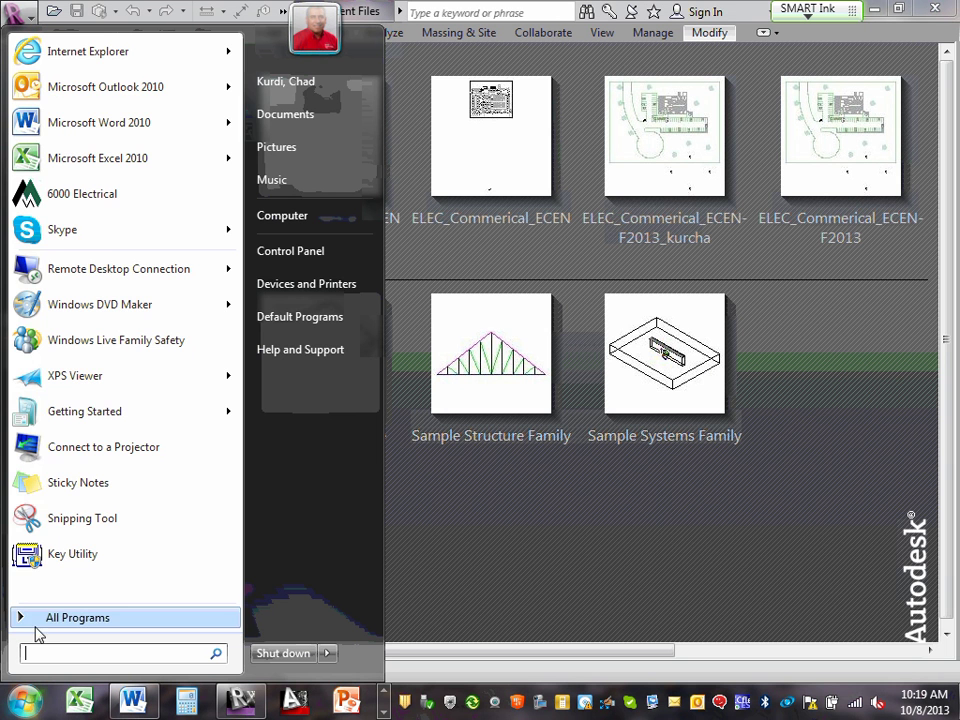
pyautogui.click(36, 620)
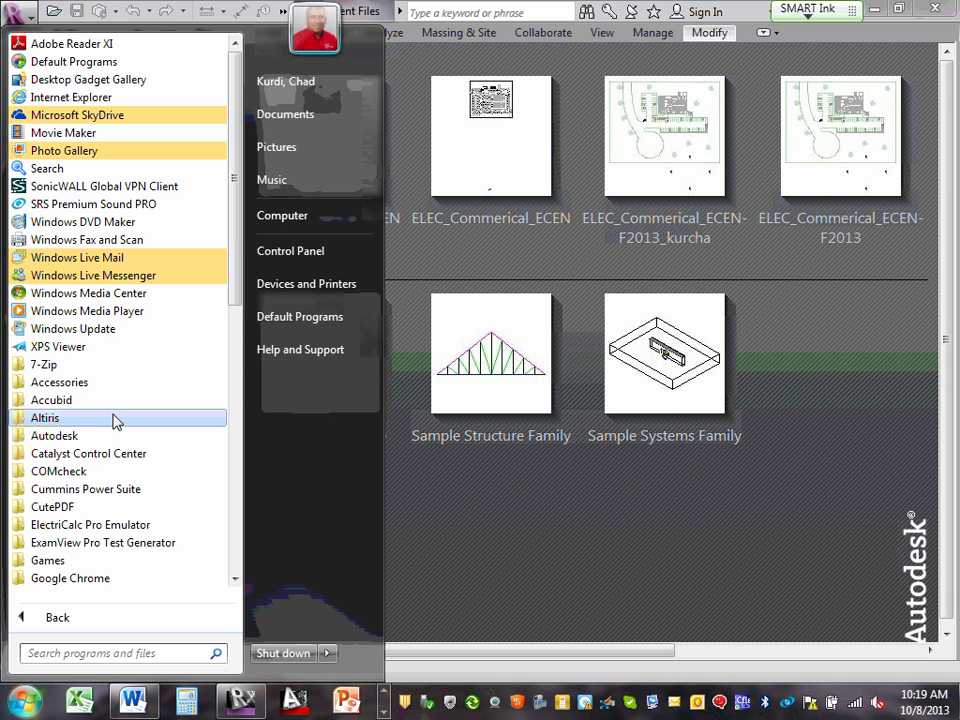
pyautogui.scroll(-6, 113, 420)
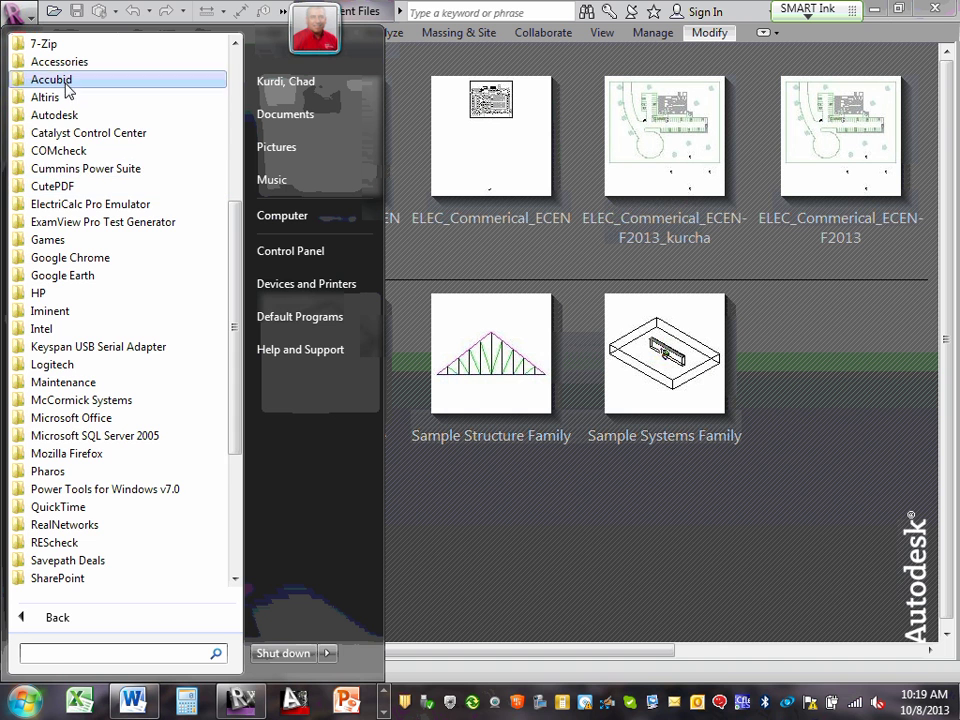
pyautogui.click(71, 118)
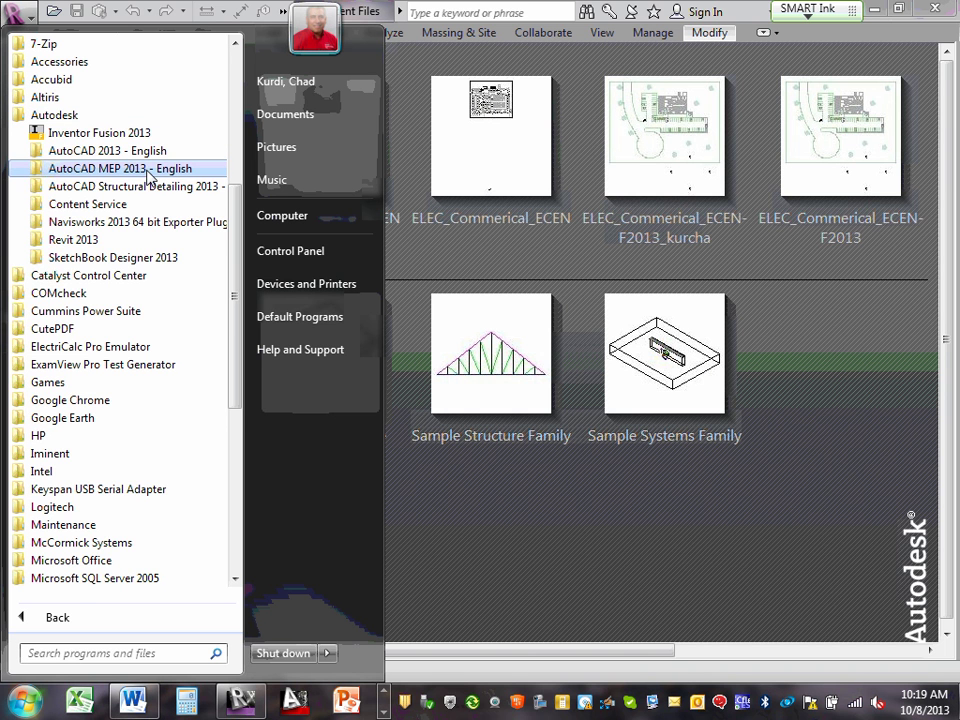
pyautogui.click(148, 170)
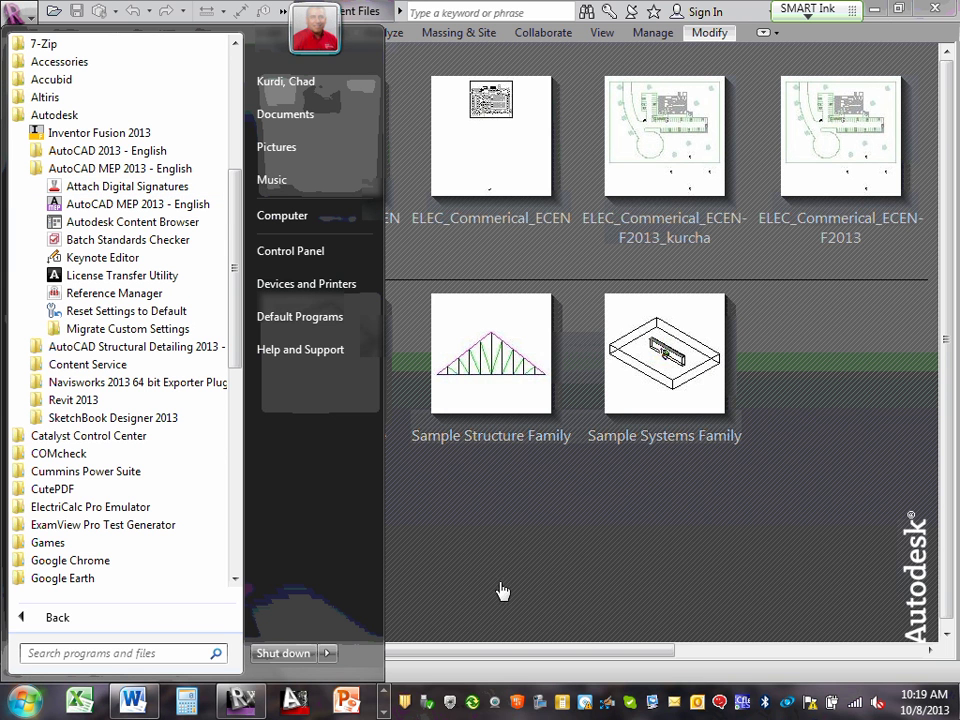
pyautogui.click(733, 651)
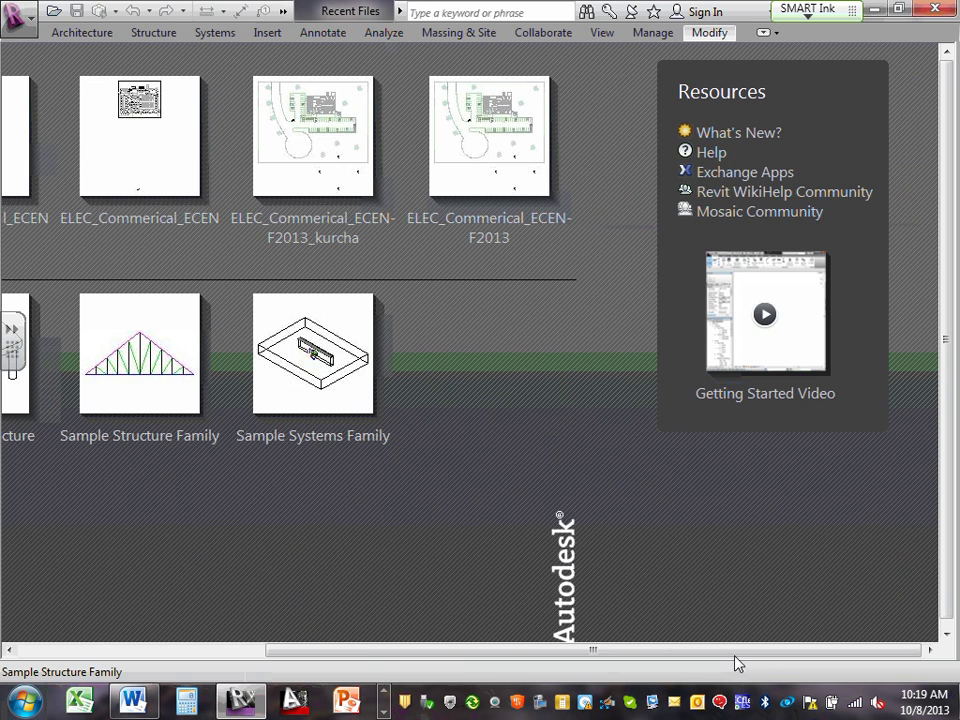
pyautogui.moveTo(482, 652); pyautogui.dragTo(247, 652)
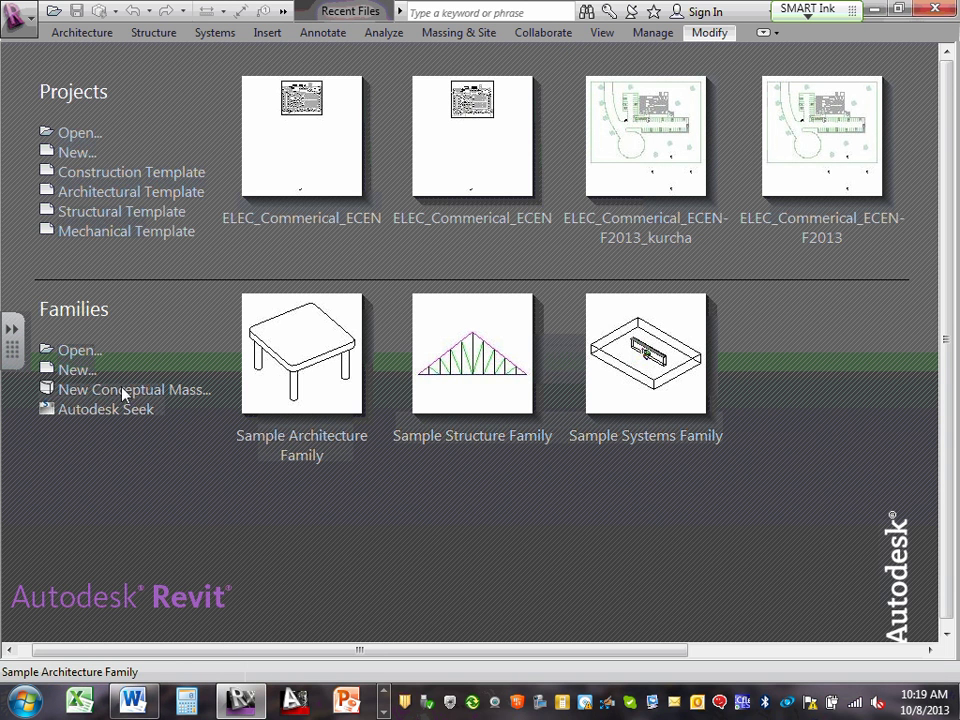
# Start opening a project and browse from the Desktop through ECDM_Year2 and 2013 Fall-2014 Spring to the Team 11-CSK folder
pyautogui.click(78, 136)
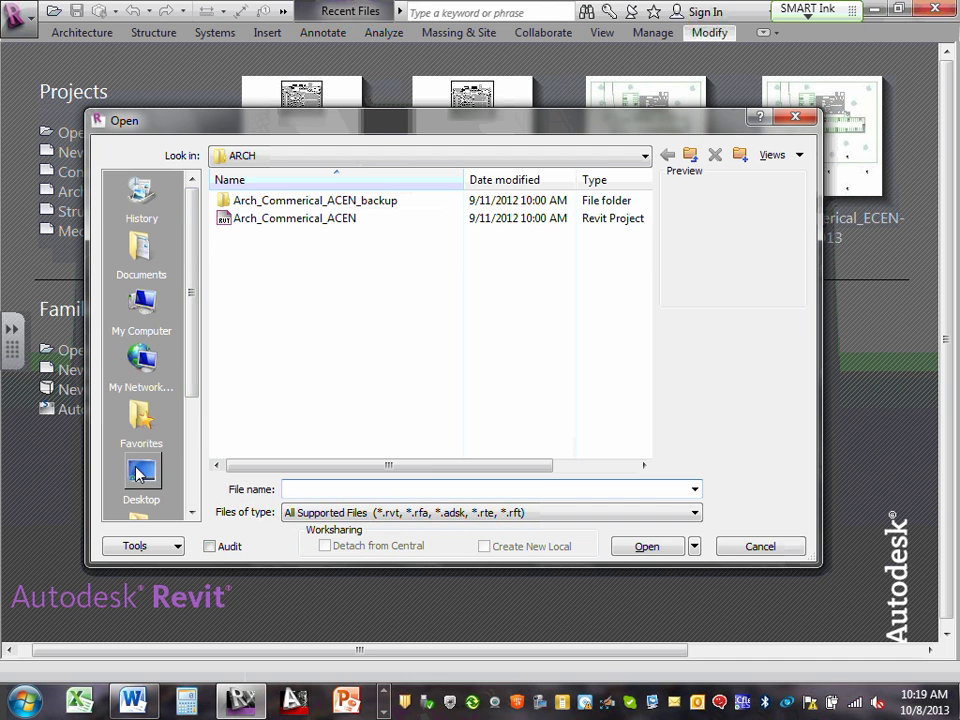
pyautogui.click(140, 474)
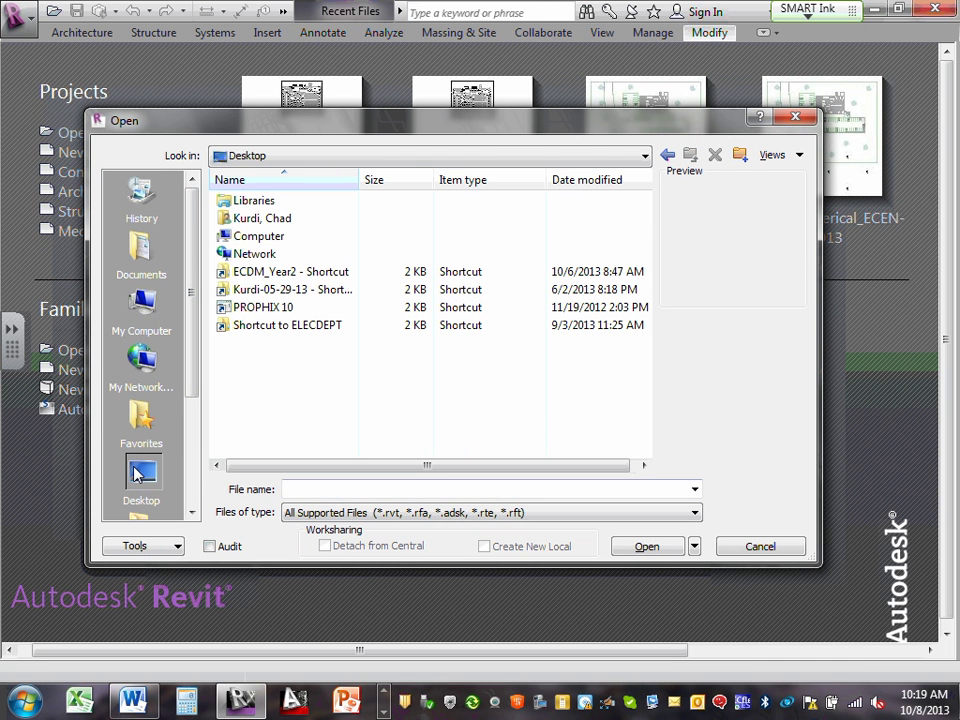
pyautogui.click(291, 274)
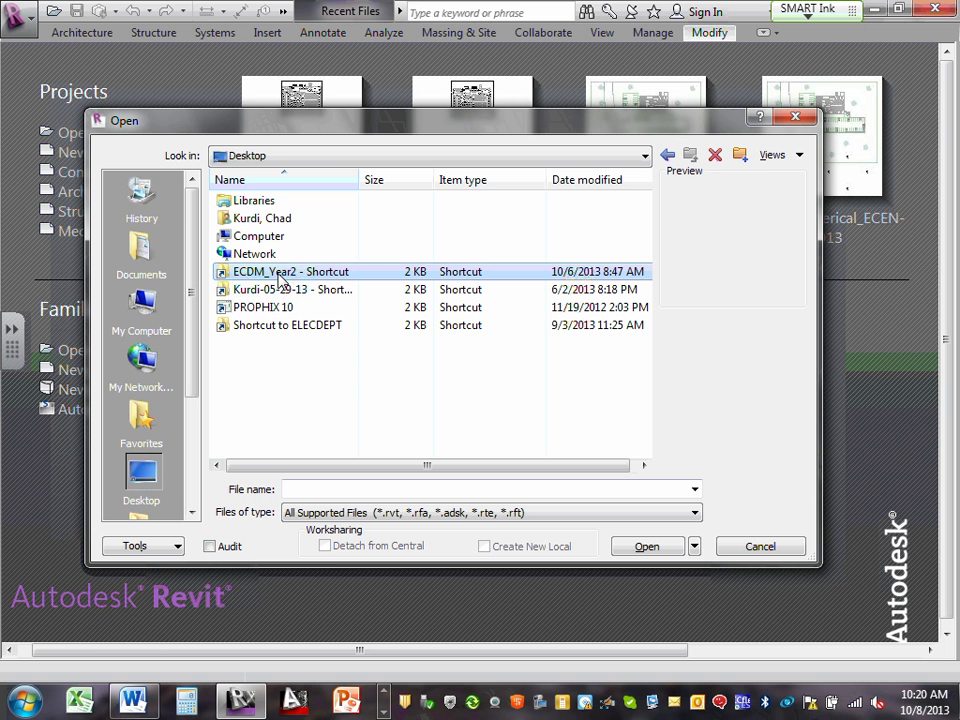
pyautogui.doubleClick(279, 278)
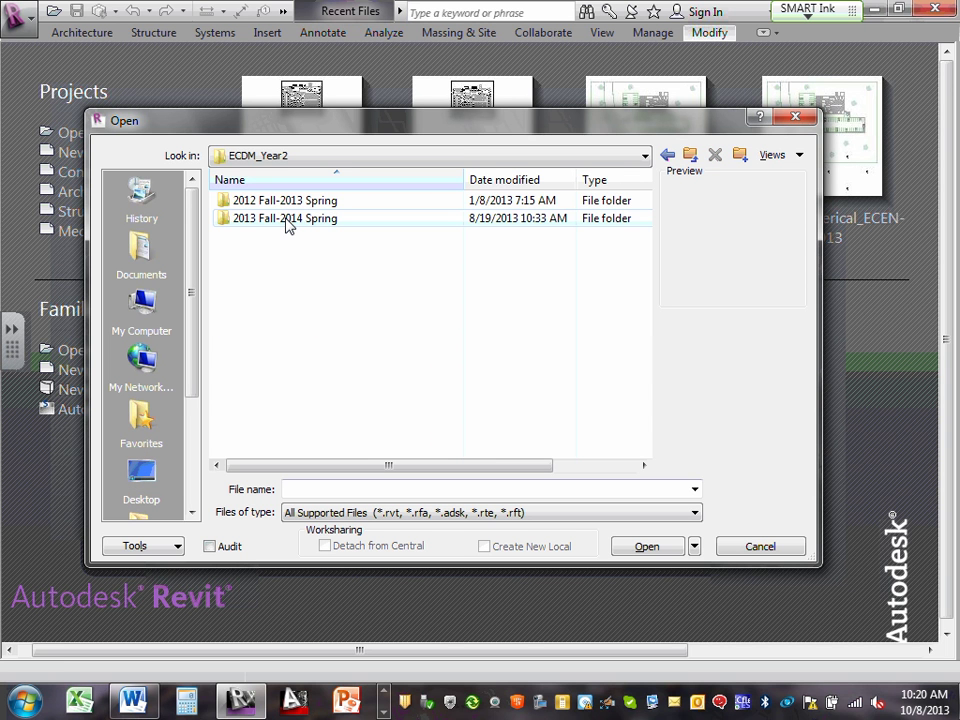
pyautogui.doubleClick(285, 220)
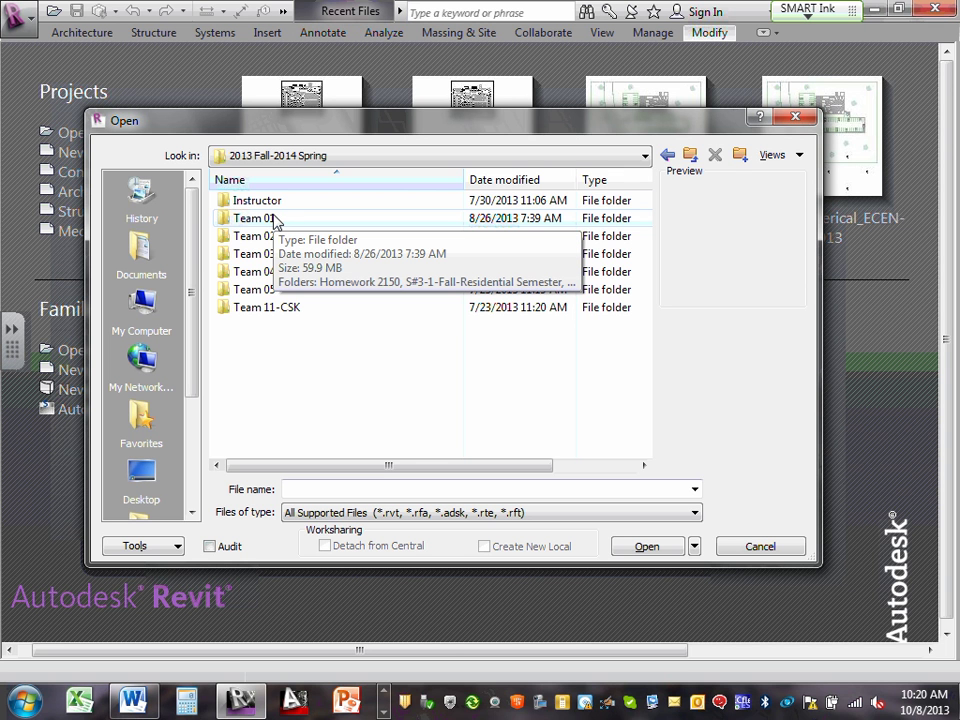
pyautogui.doubleClick(270, 308)
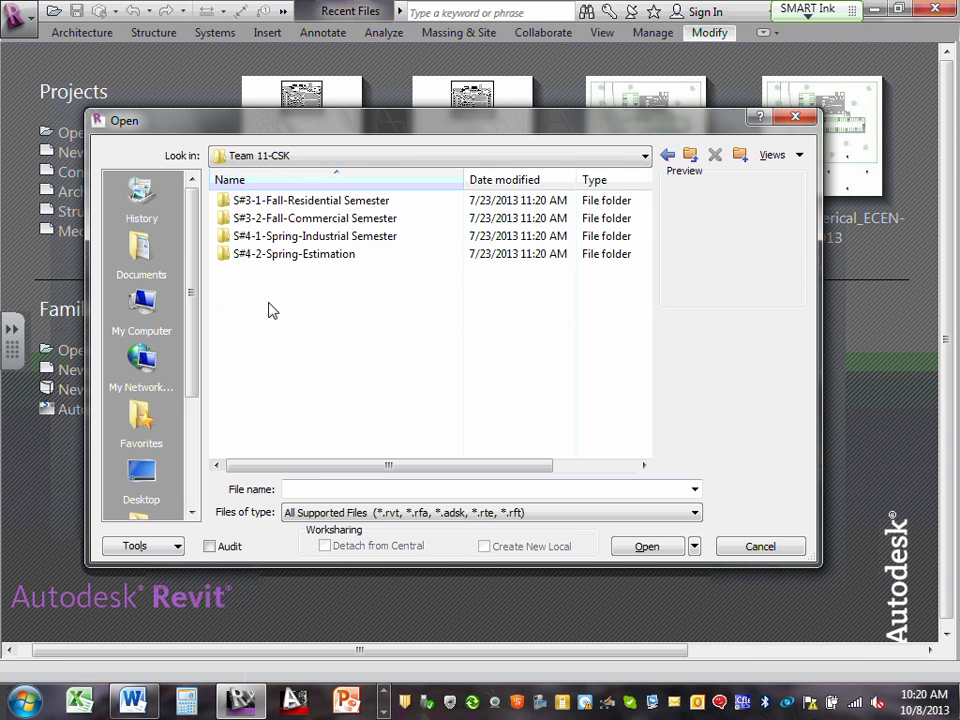
# Browse into S#3-2-Fall-Commercial Semester, Design Drawings, and its ELEC folder
pyautogui.click(318, 222)
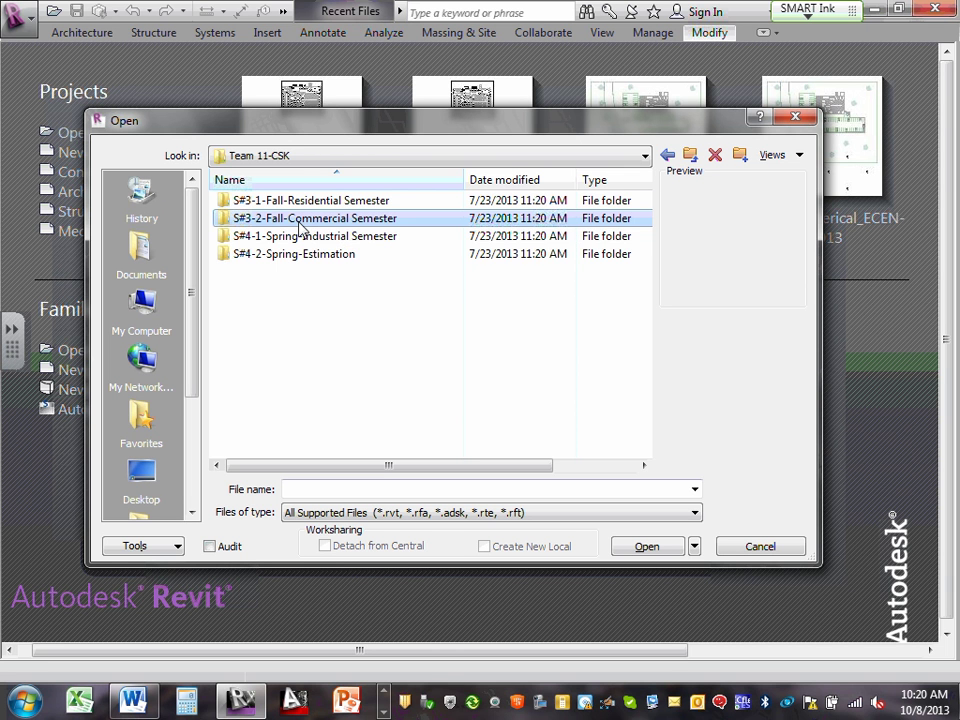
pyautogui.doubleClick(300, 222)
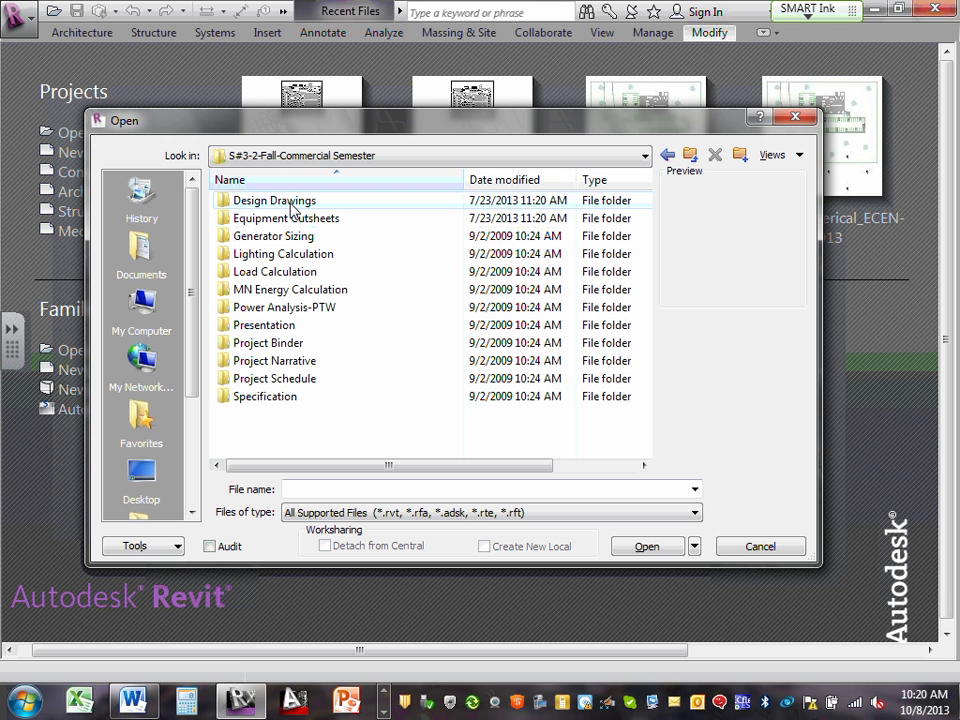
pyautogui.doubleClick(291, 204)
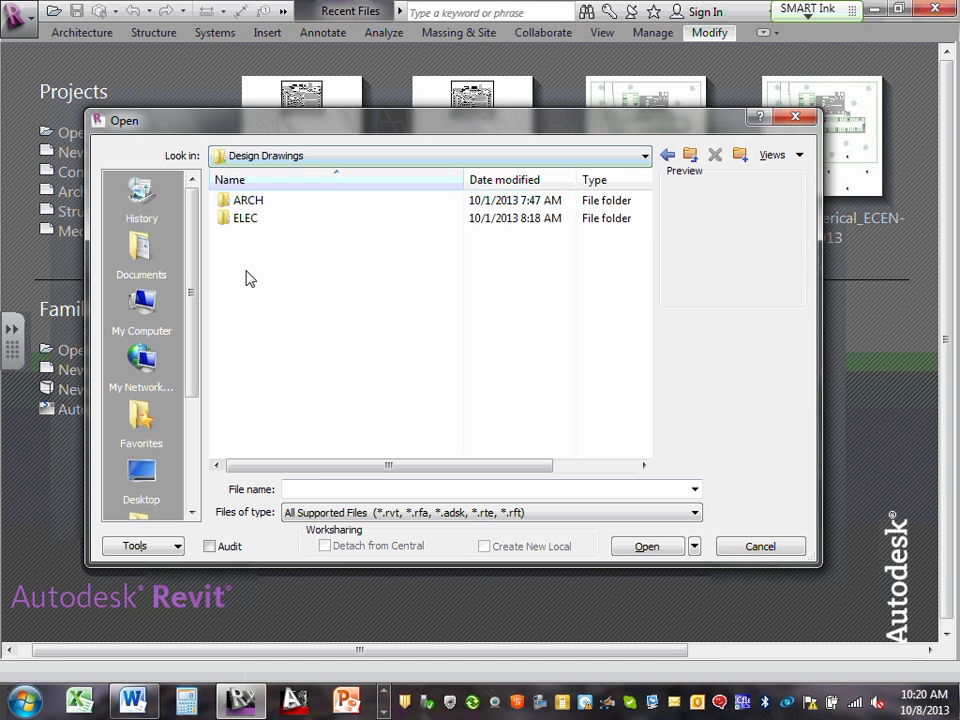
pyautogui.click(245, 221)
pyautogui.doubleClick(245, 221)
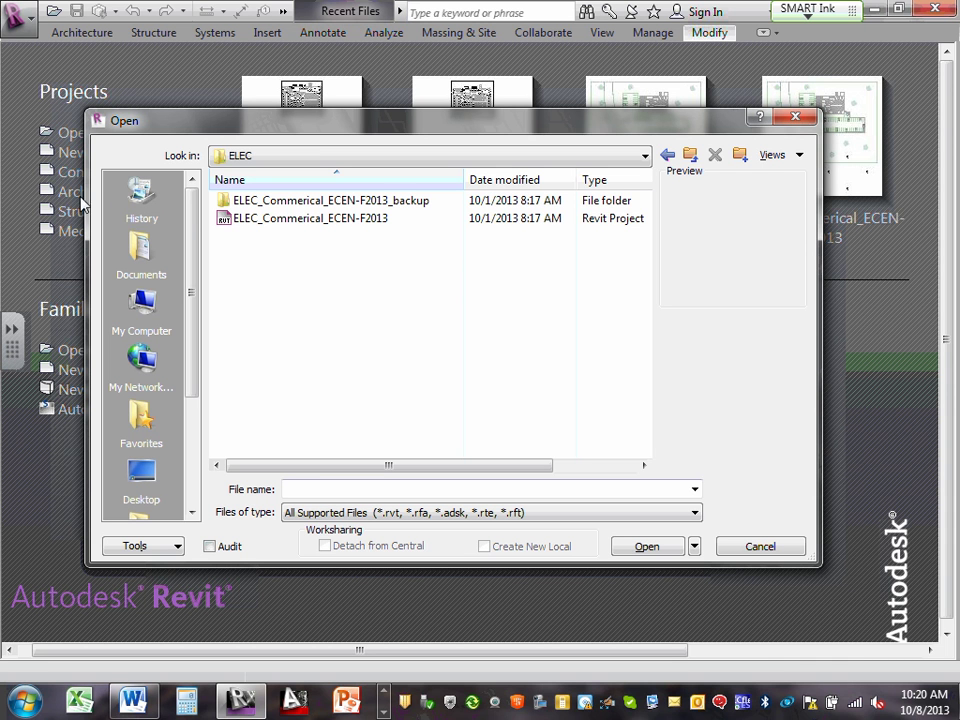
# Open ELEC_Commerical_ECEN-F2013 with Create New Local enabled, overwriting the existing local file
pyautogui.click(290, 220)
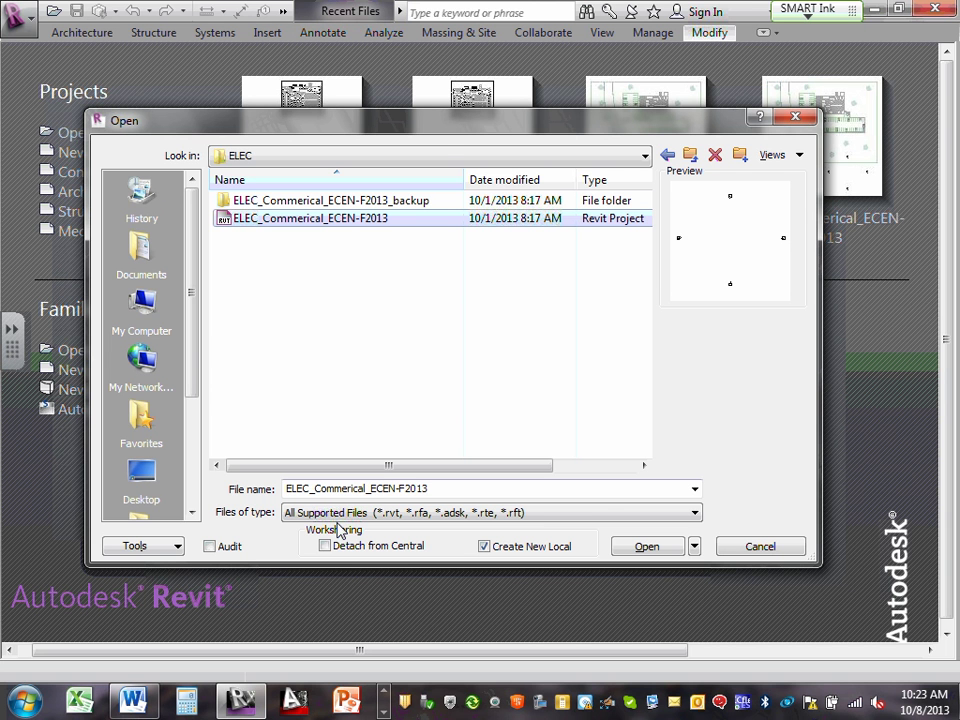
pyautogui.click(646, 550)
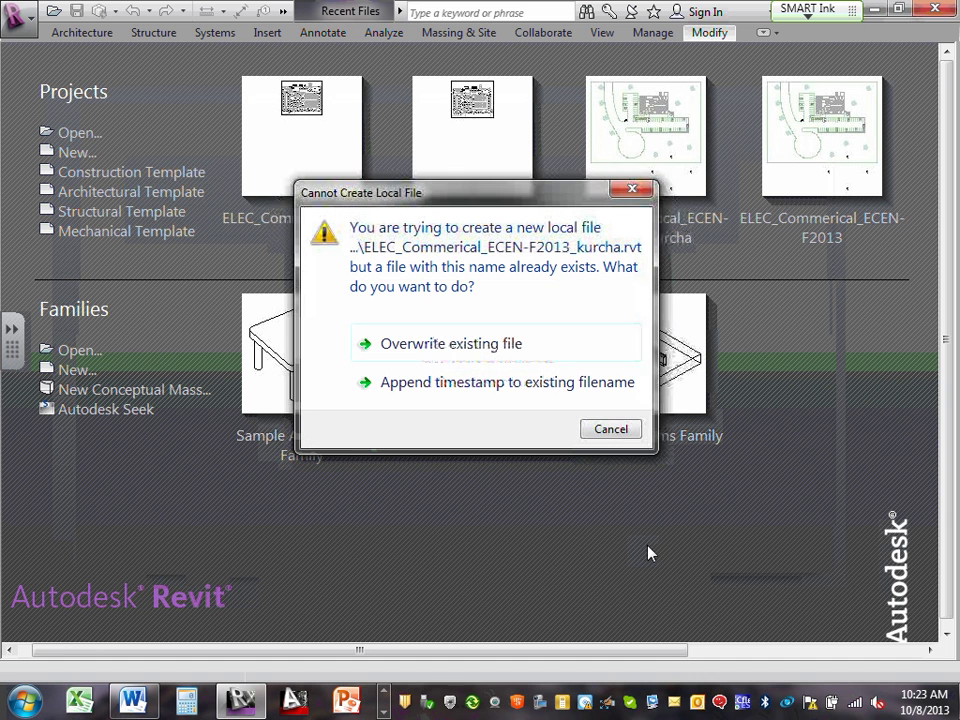
pyautogui.click(461, 344)
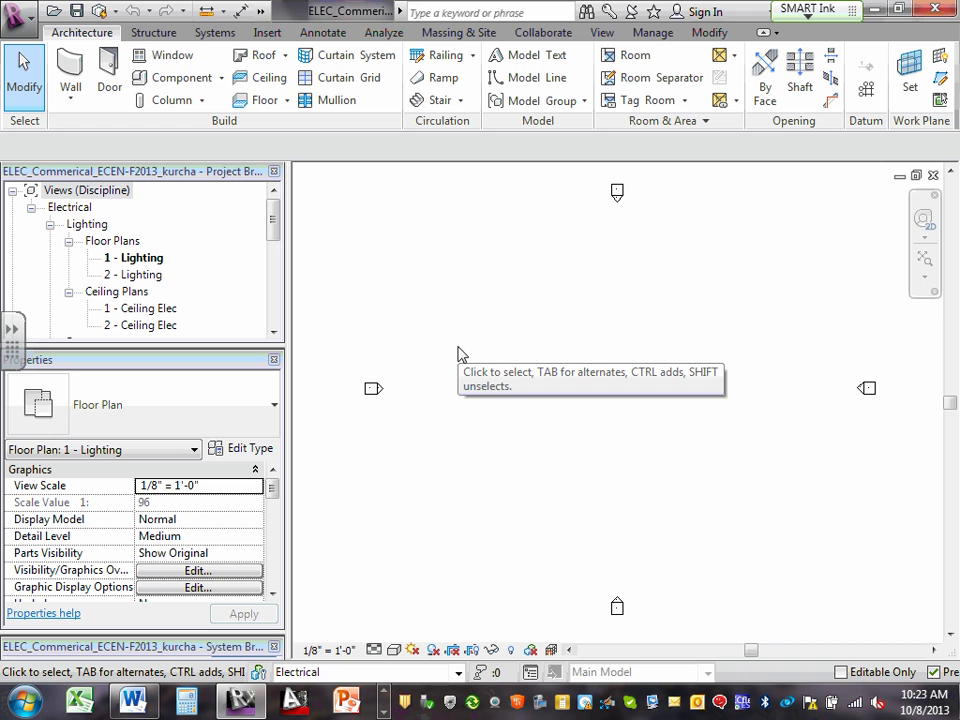
# View the 2 - Lighting and 1 - Power floor plans from the Project Browser
pyautogui.doubleClick(133, 275)
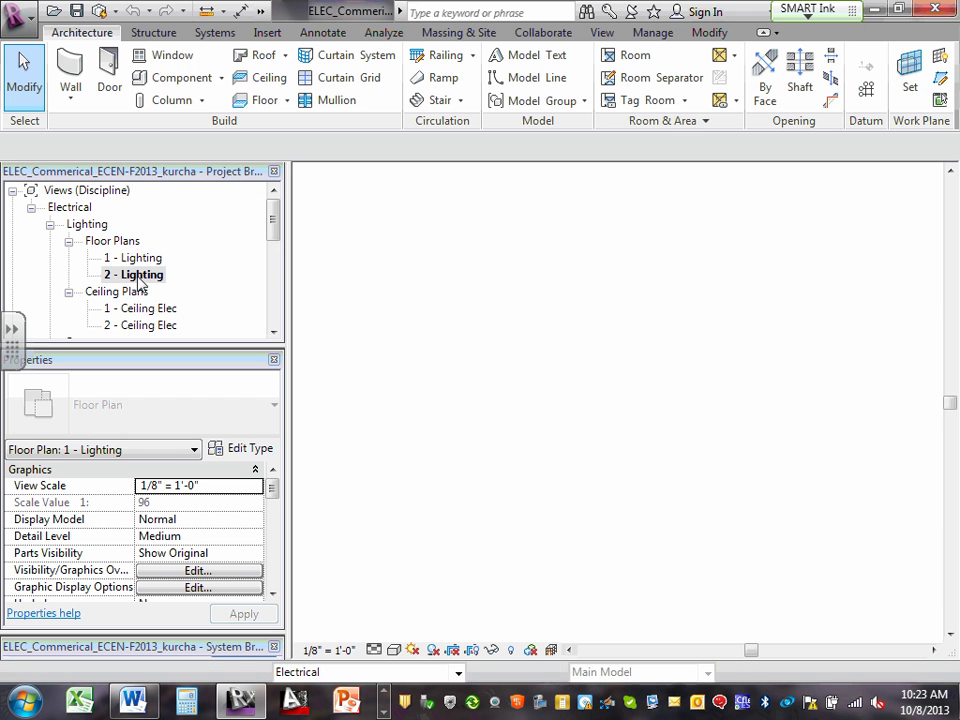
pyautogui.moveTo(274, 221); pyautogui.dragTo(276, 254)
pyautogui.doubleClick(129, 276)
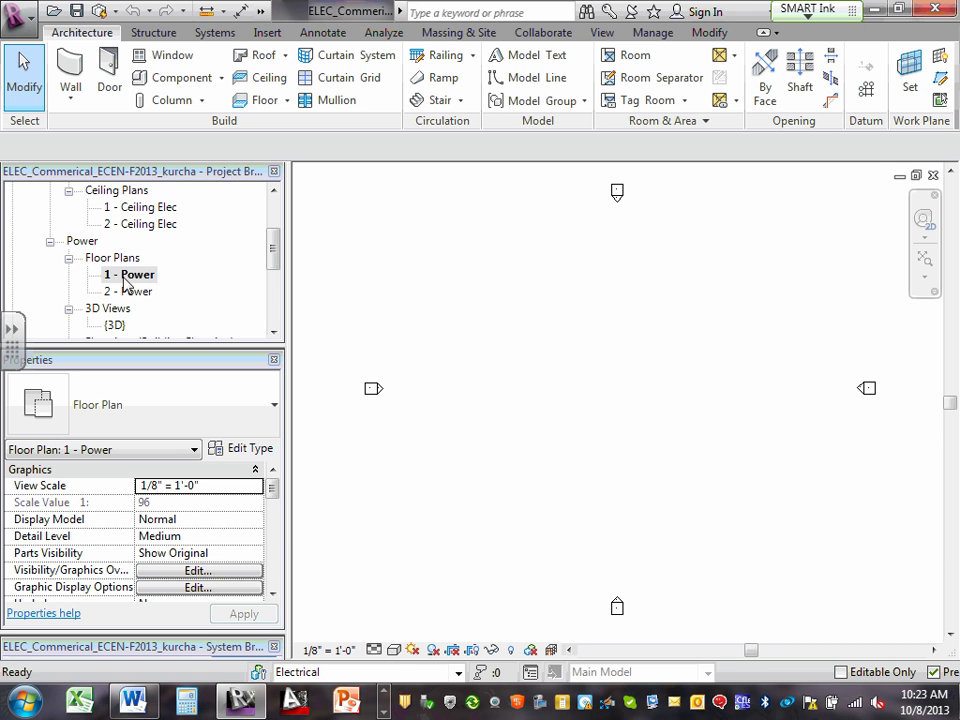
# Close the project without saving and relinquish all elements and worksets
pyautogui.click(24, 18)
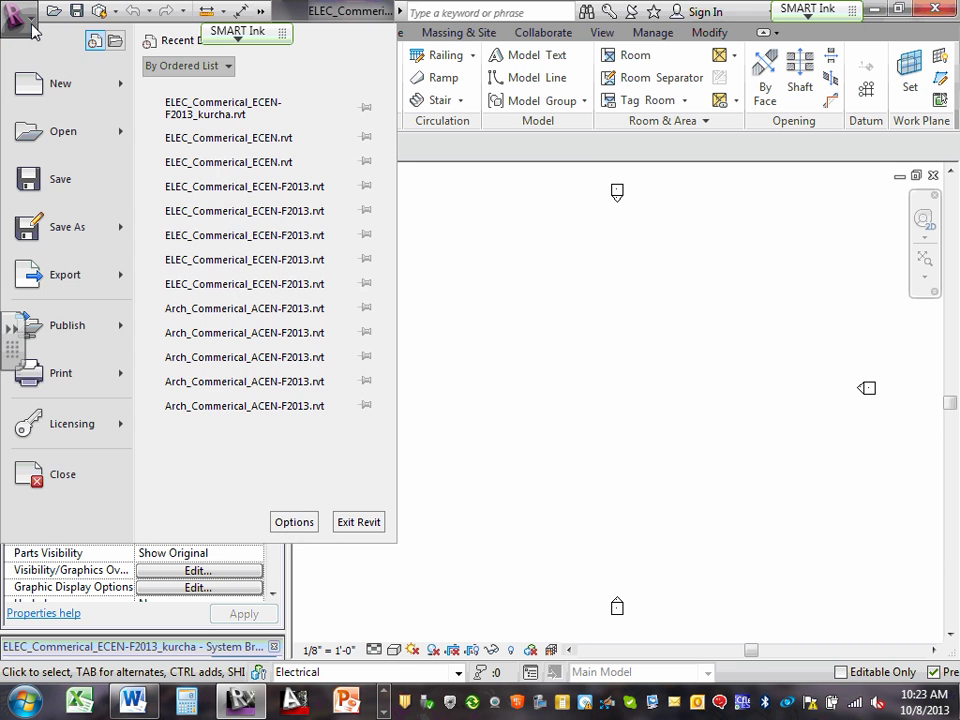
pyautogui.click(81, 474)
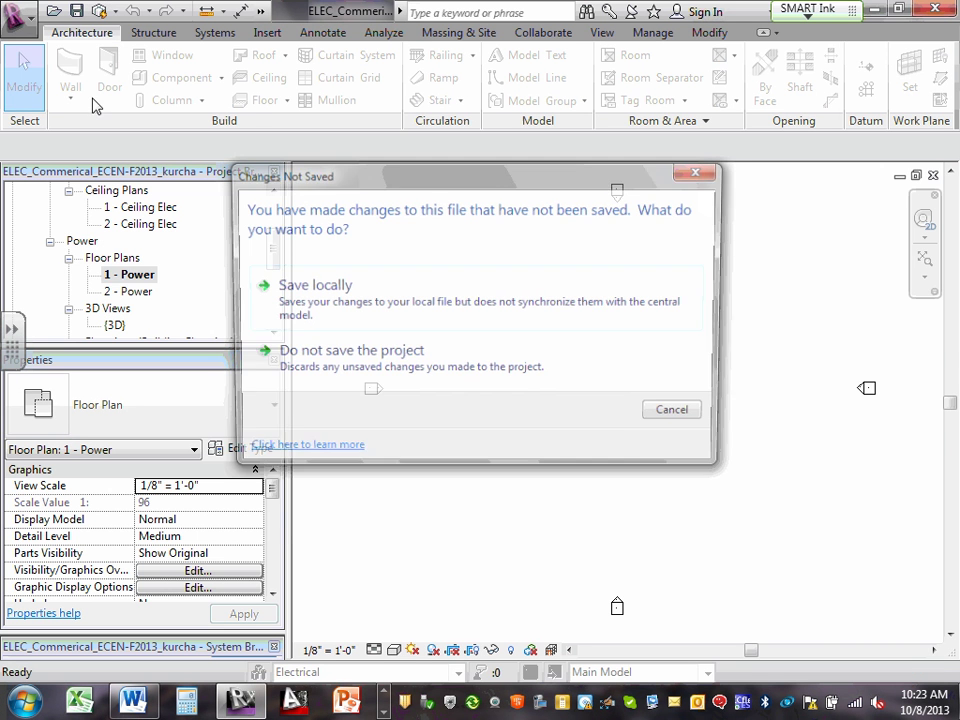
pyautogui.click(360, 360)
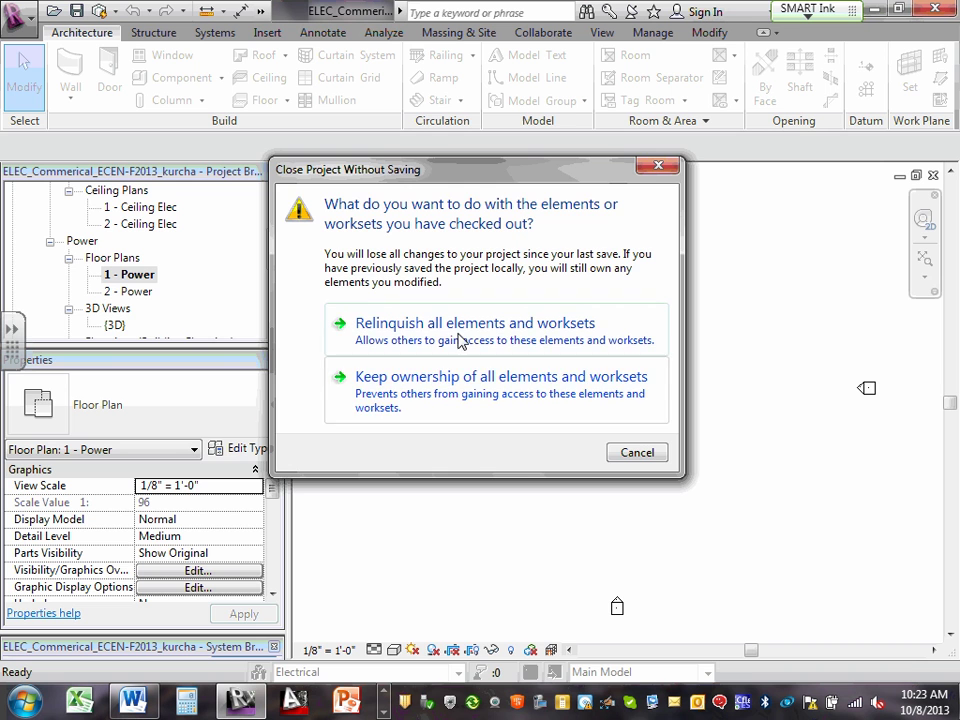
pyautogui.click(401, 330)
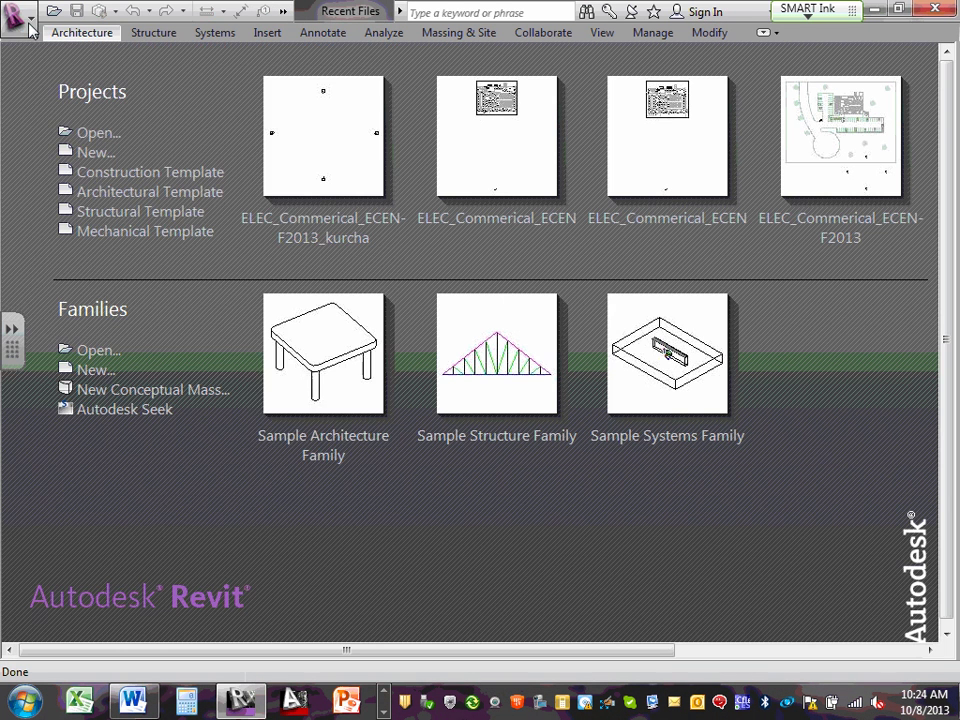
# Start opening a project and go up from the ELEC folder to the 2013 Fall-2014 Spring folder
pyautogui.click(20, 18)
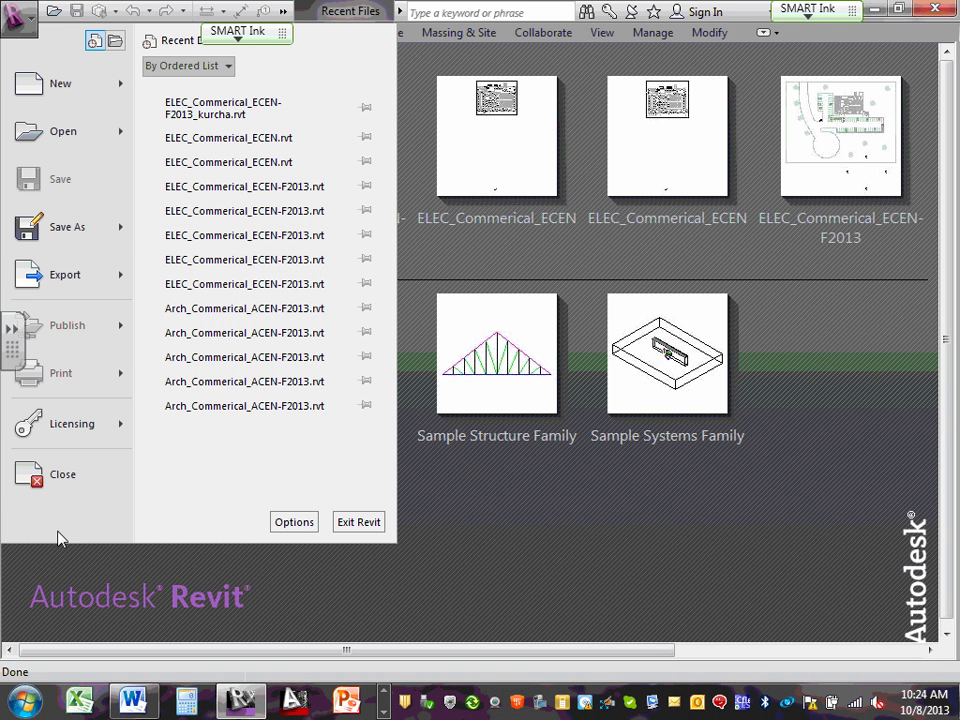
pyautogui.click(62, 132)
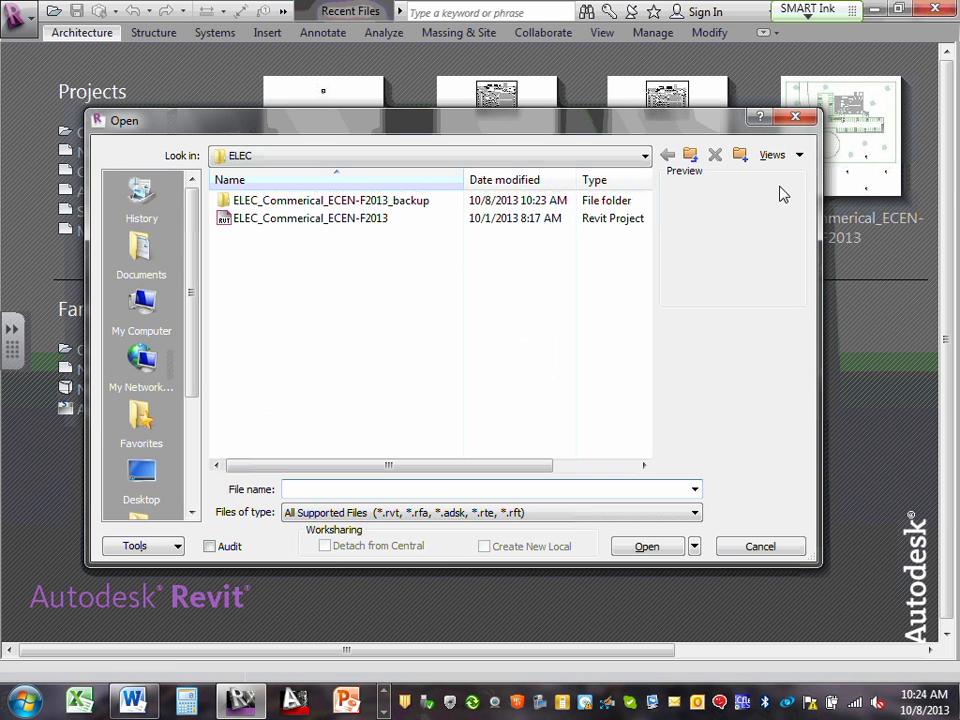
pyautogui.click(690, 154)
pyautogui.click(690, 154)
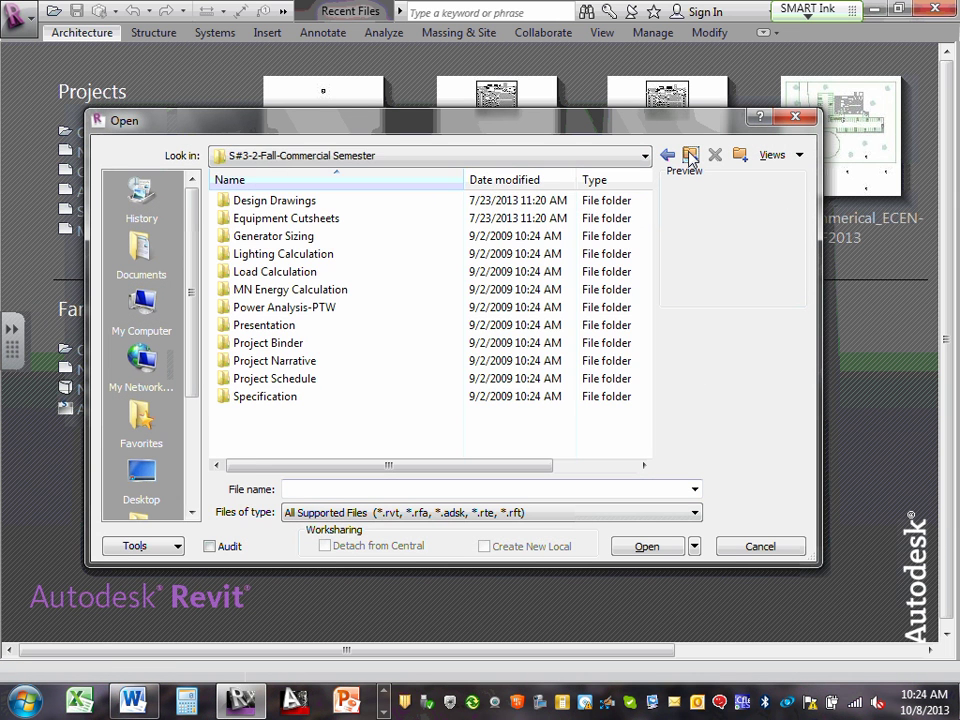
pyautogui.click(691, 156)
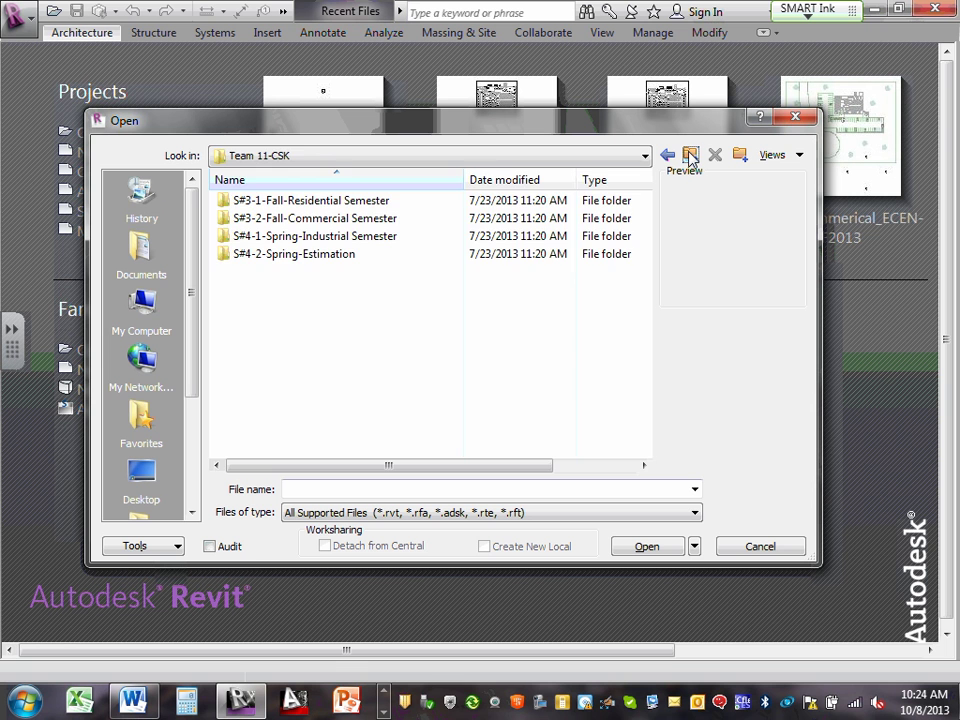
pyautogui.click(690, 155)
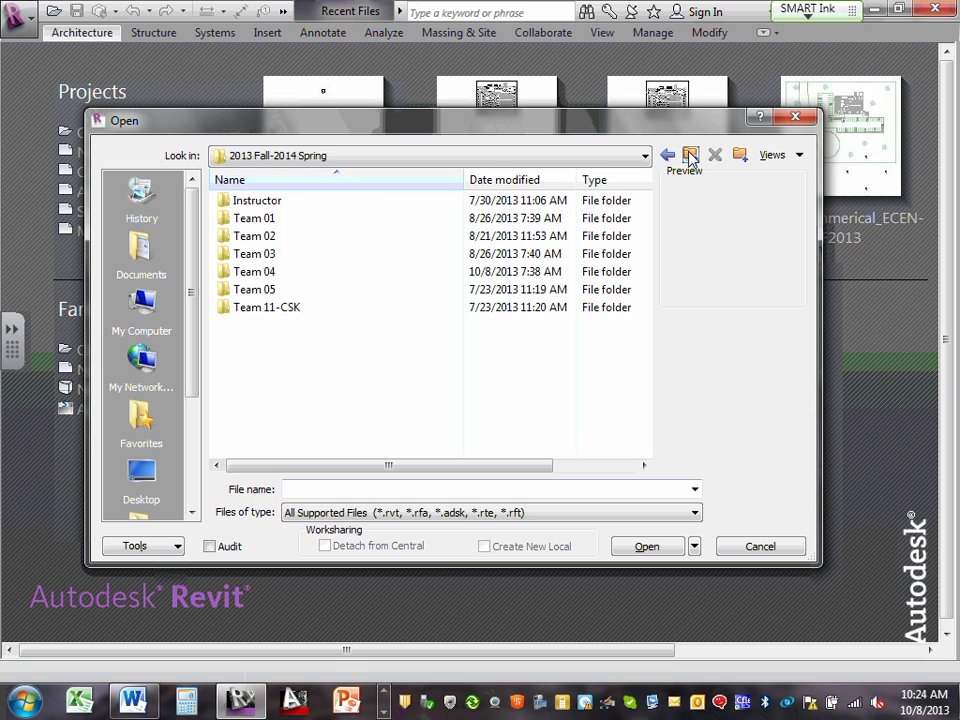
# Browse into Team 05, S#3-2-Fall-Commercial Semester, Design Drawings, and its ELEC folder
pyautogui.doubleClick(264, 290)
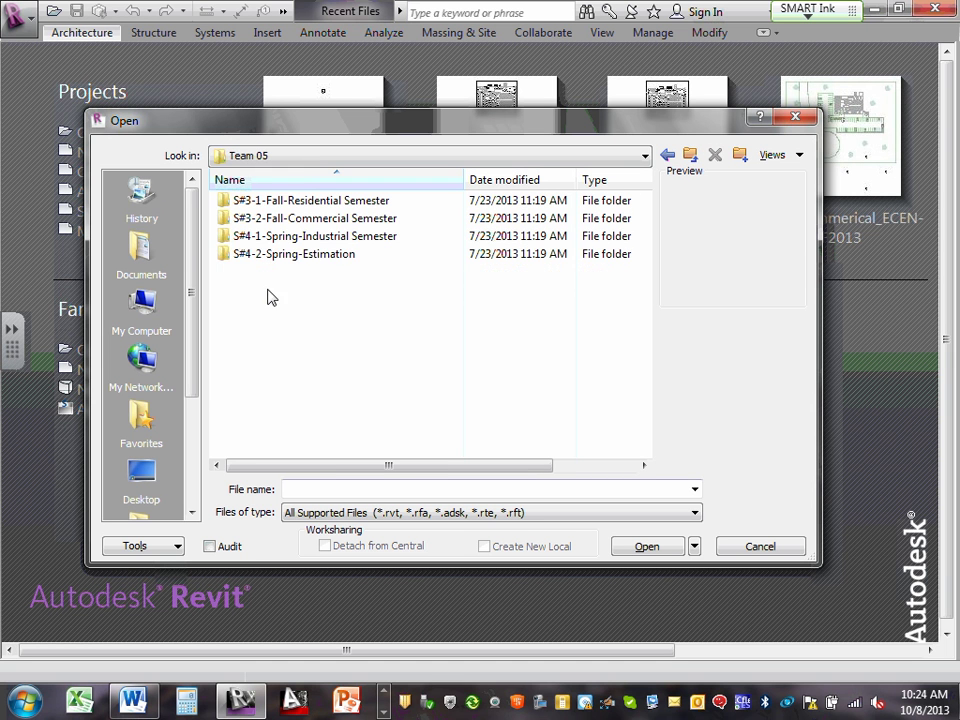
pyautogui.doubleClick(317, 226)
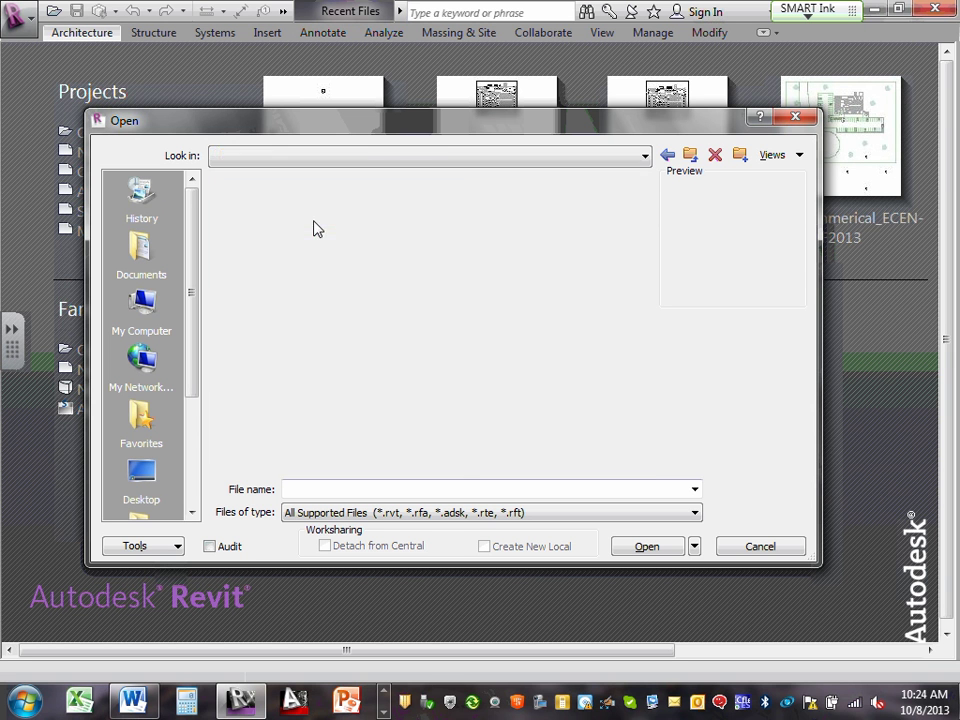
pyautogui.doubleClick(280, 200)
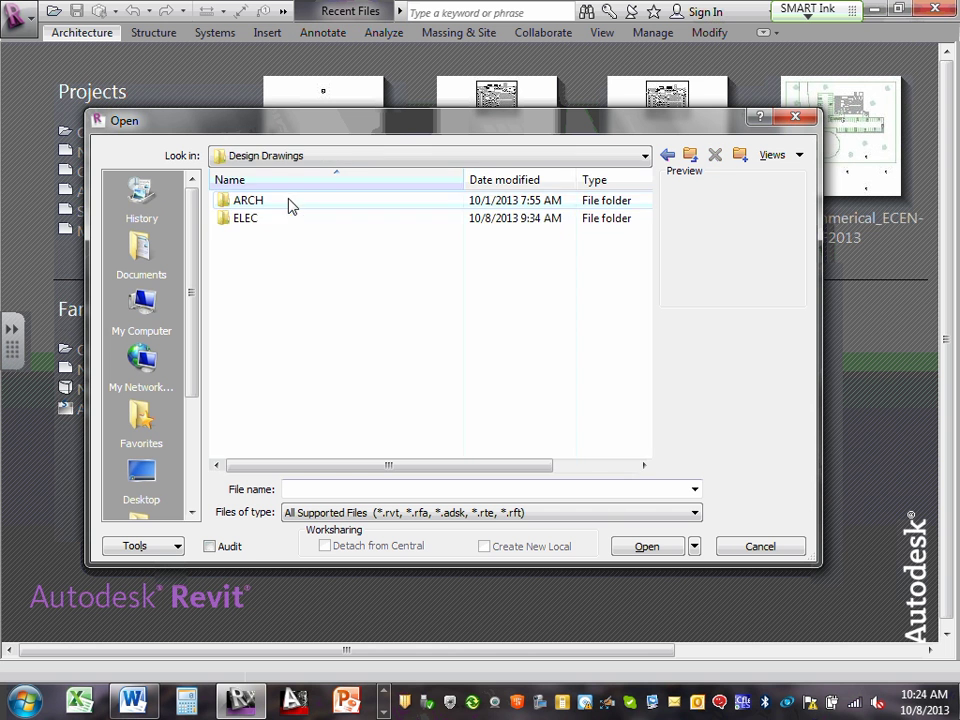
pyautogui.doubleClick(237, 219)
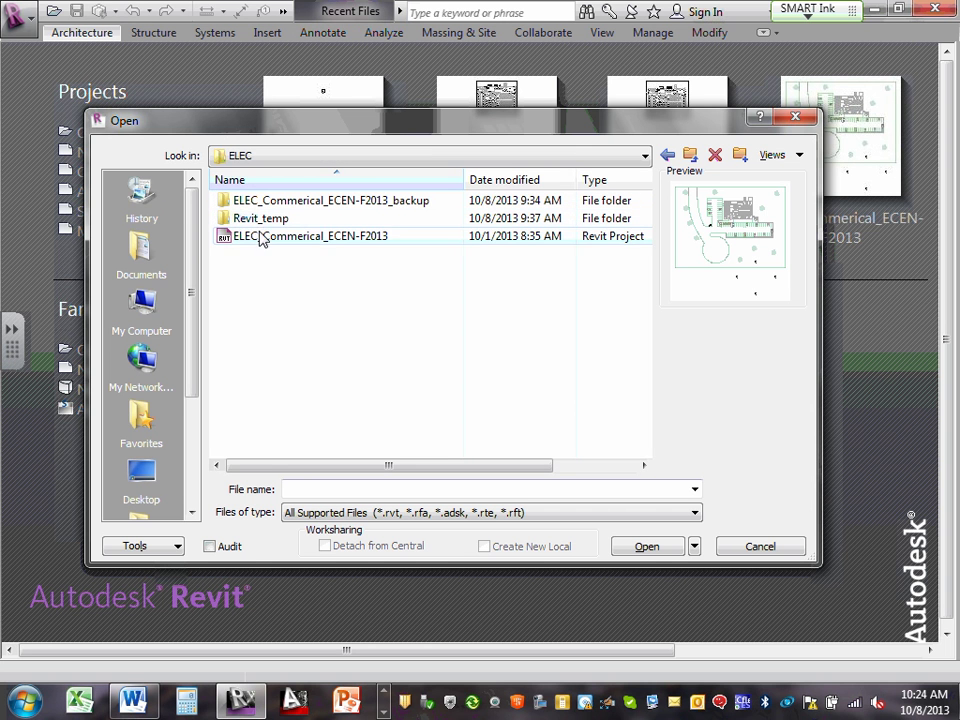
# Open Team 05's ELEC_Commerical_ECEN-F2013 as a new local file, overwriting the existing local file
pyautogui.click(258, 237)
pyautogui.click(626, 548)
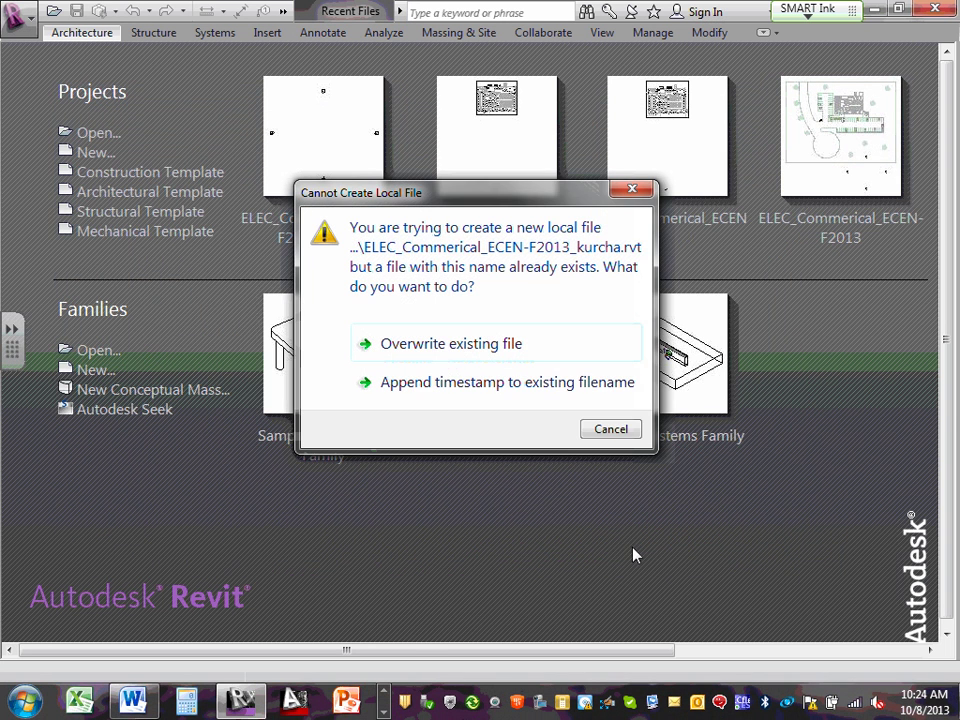
pyautogui.click(478, 352)
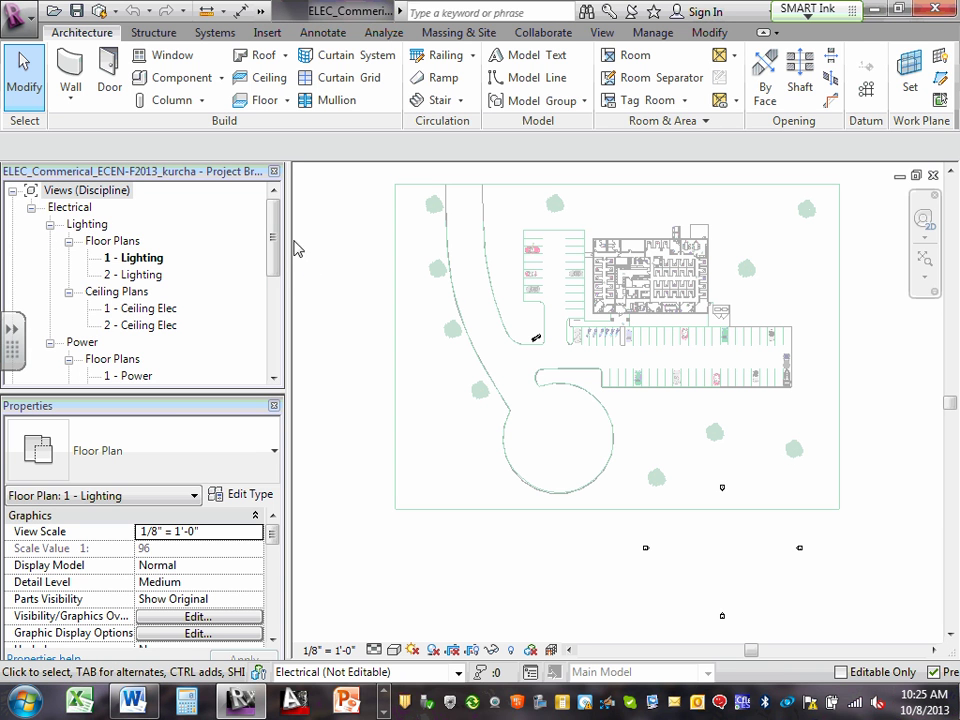
pyautogui.moveTo(272, 234)
pyautogui.mouseDown()
pyautogui.moveTo(261, 334)
pyautogui.moveTo(272, 234)
pyautogui.mouseUp()
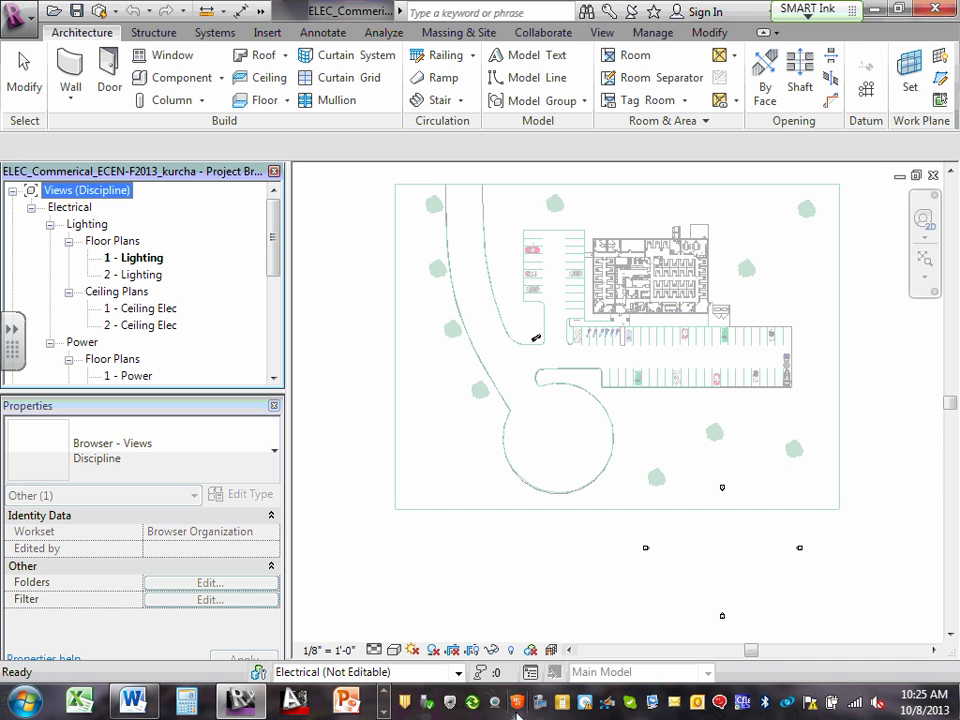
pyautogui.click(385, 693)
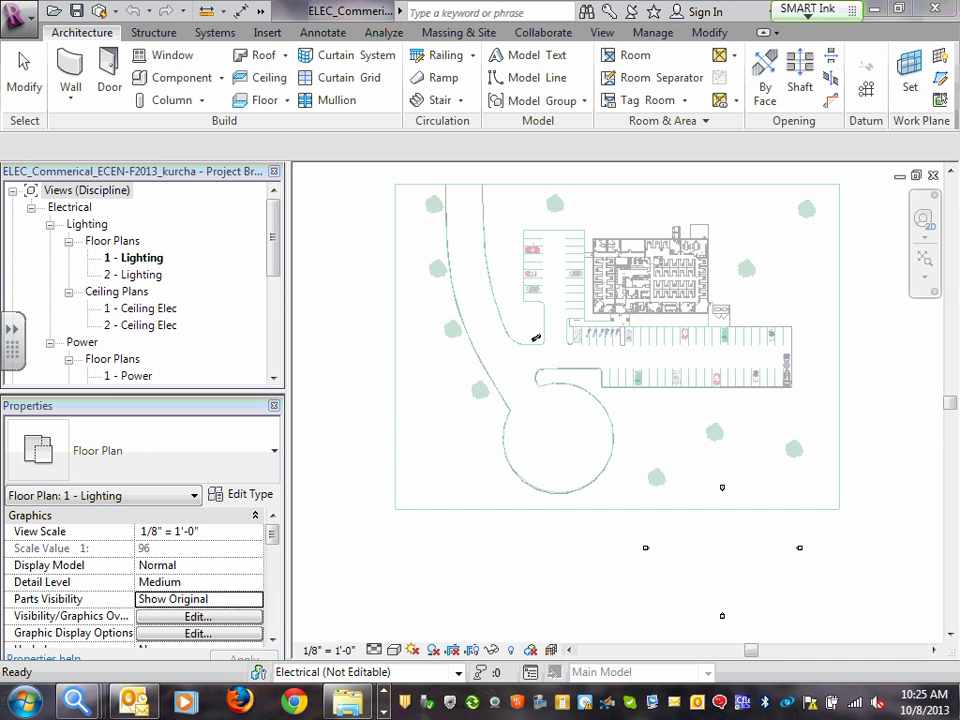
pyautogui.click(385, 712)
pyautogui.click(385, 712)
pyautogui.click(385, 712)
pyautogui.click(385, 712)
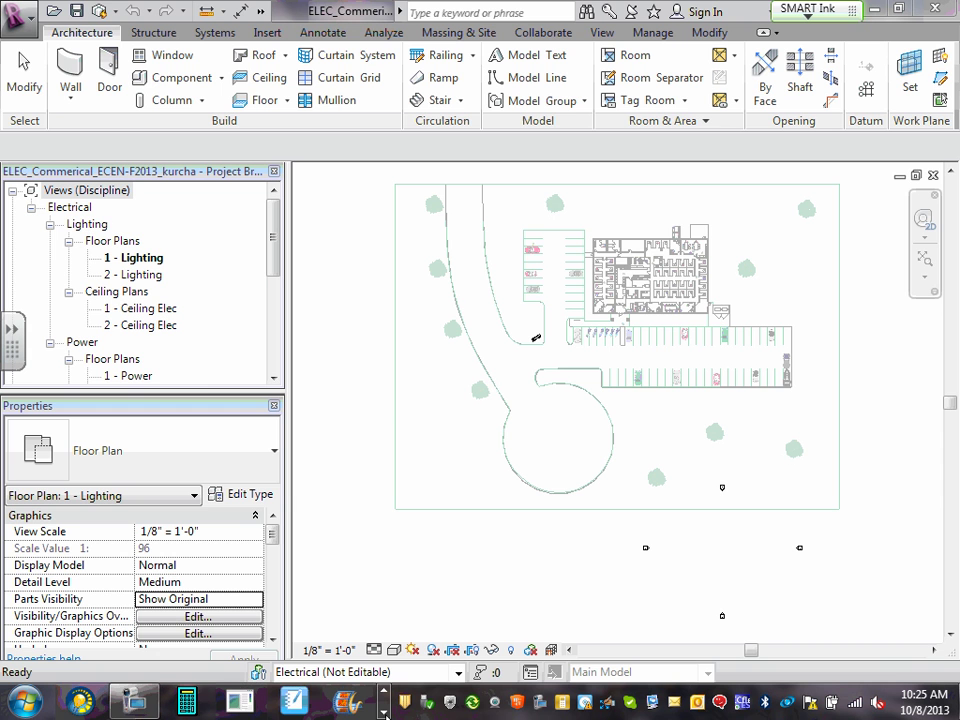
pyautogui.click(133, 700)
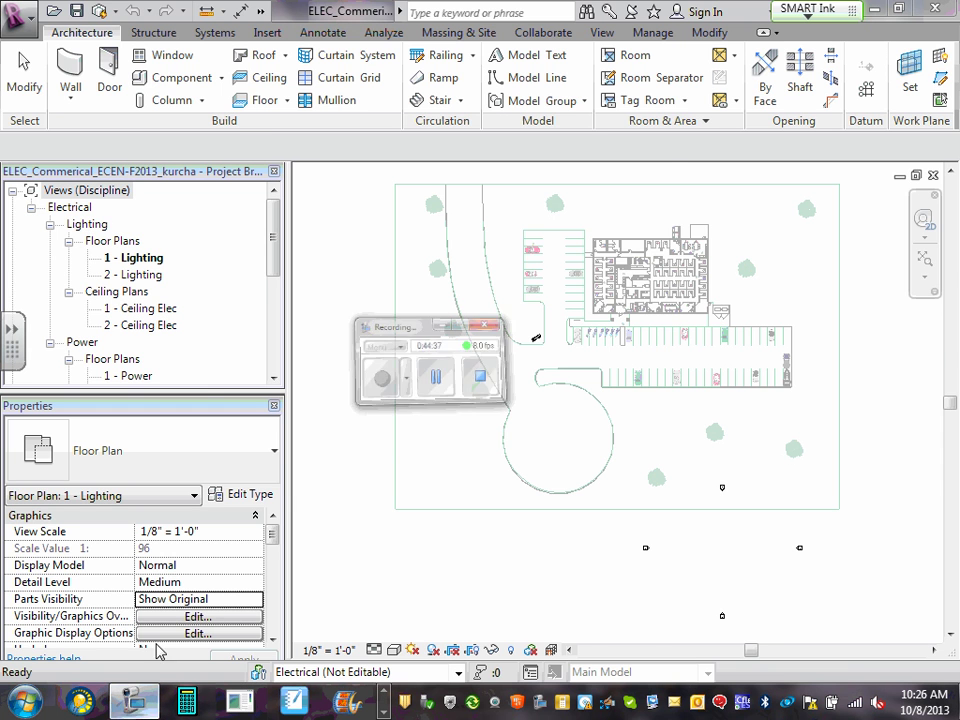
pyautogui.press('super+d')
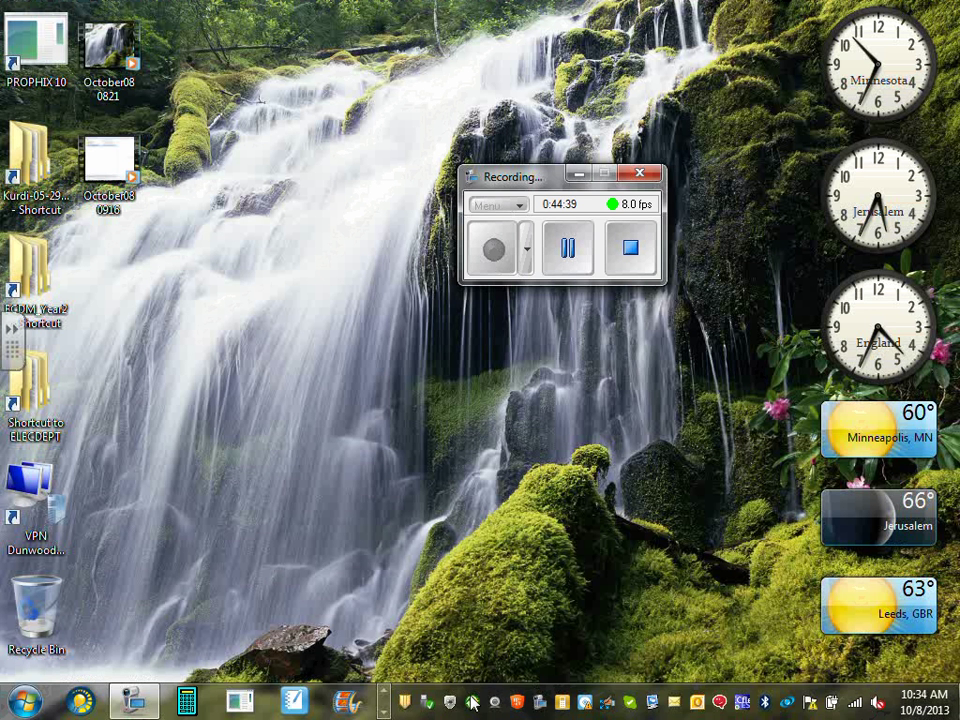
pyautogui.click(385, 694)
pyautogui.click(385, 694)
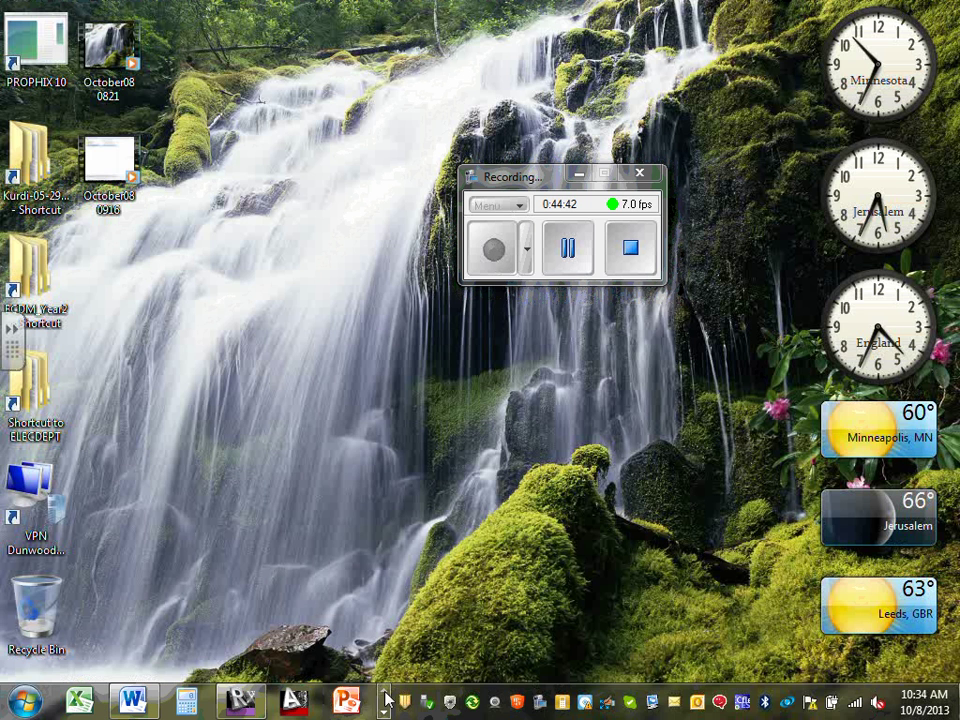
pyautogui.click(240, 700)
pyautogui.click(580, 174)
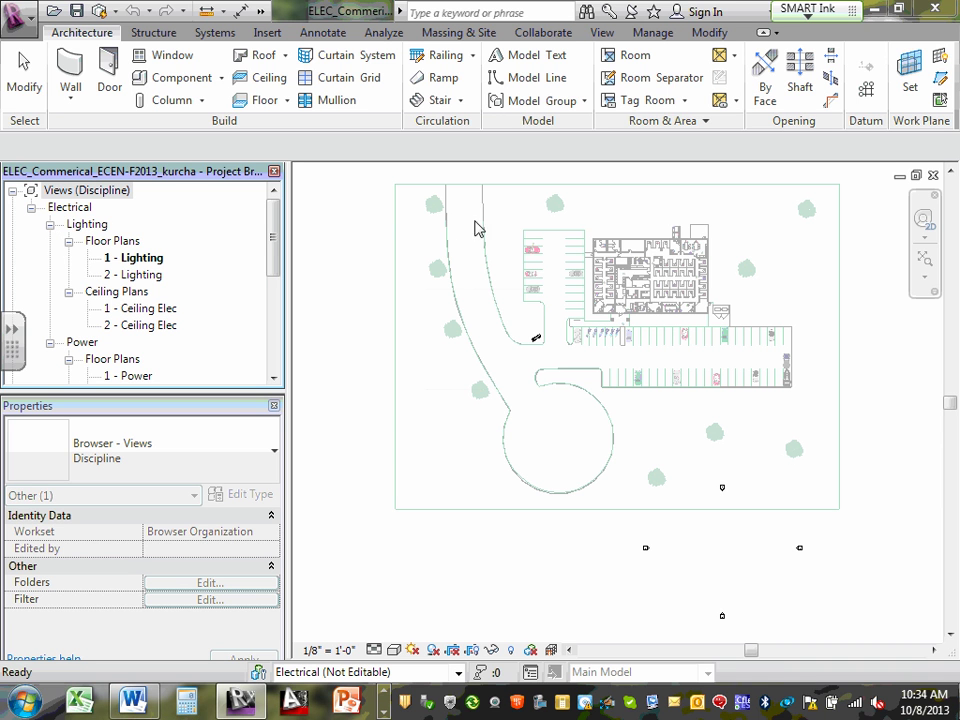
# Expand and collapse the Electrical discipline in the Project Browser, leaving only the main categories listed
pyautogui.click(645, 282)
pyautogui.scroll(2, 646, 282)
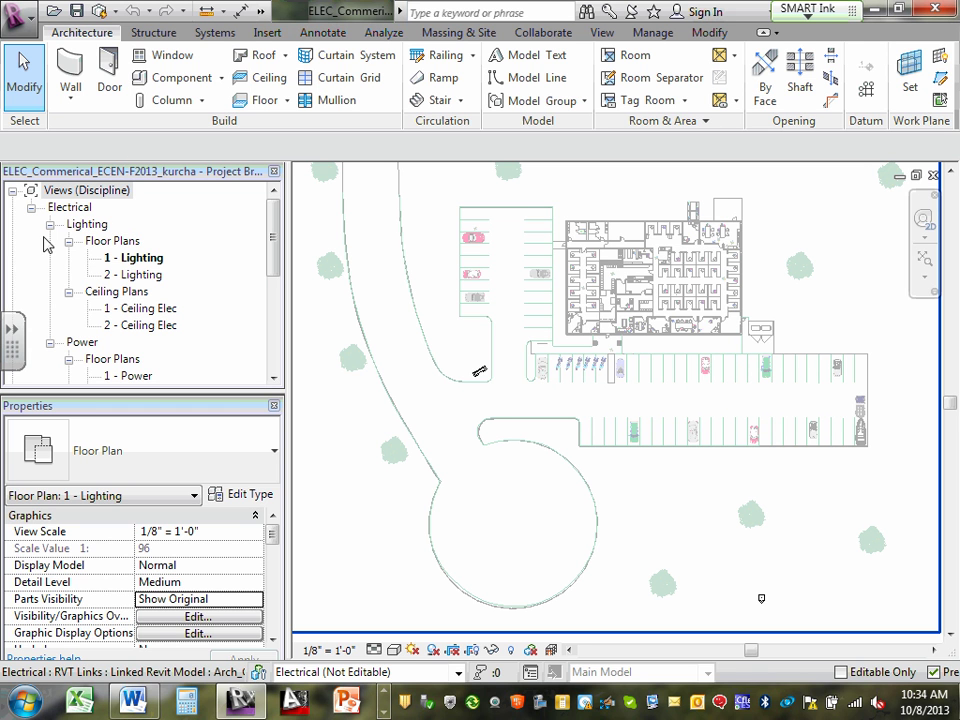
pyautogui.click(32, 208)
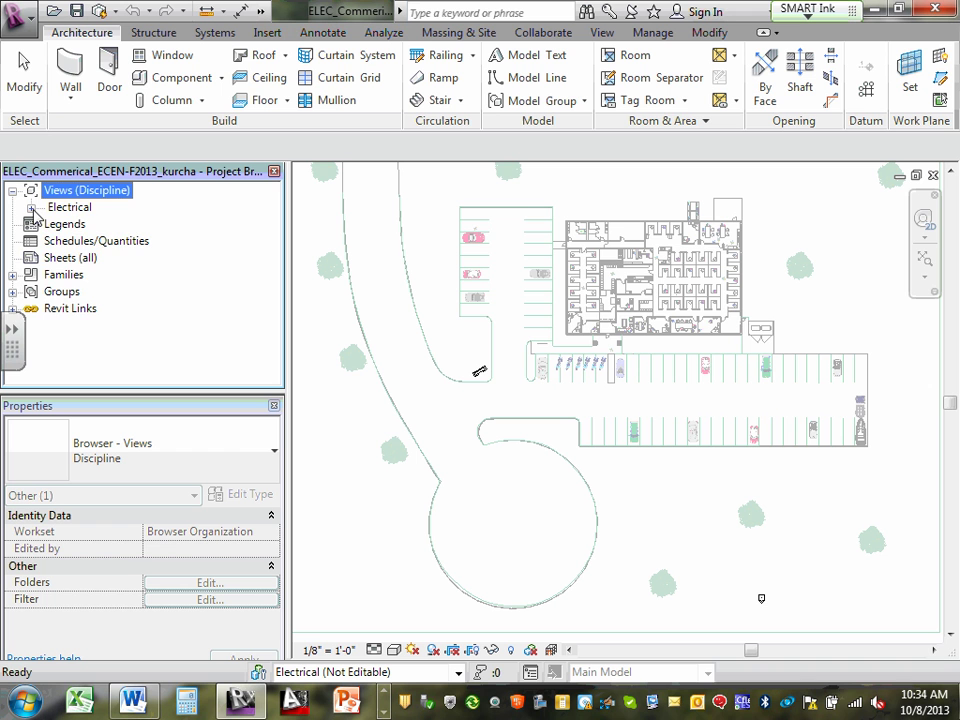
pyautogui.click(32, 208)
pyautogui.click(32, 208)
pyautogui.click(32, 208)
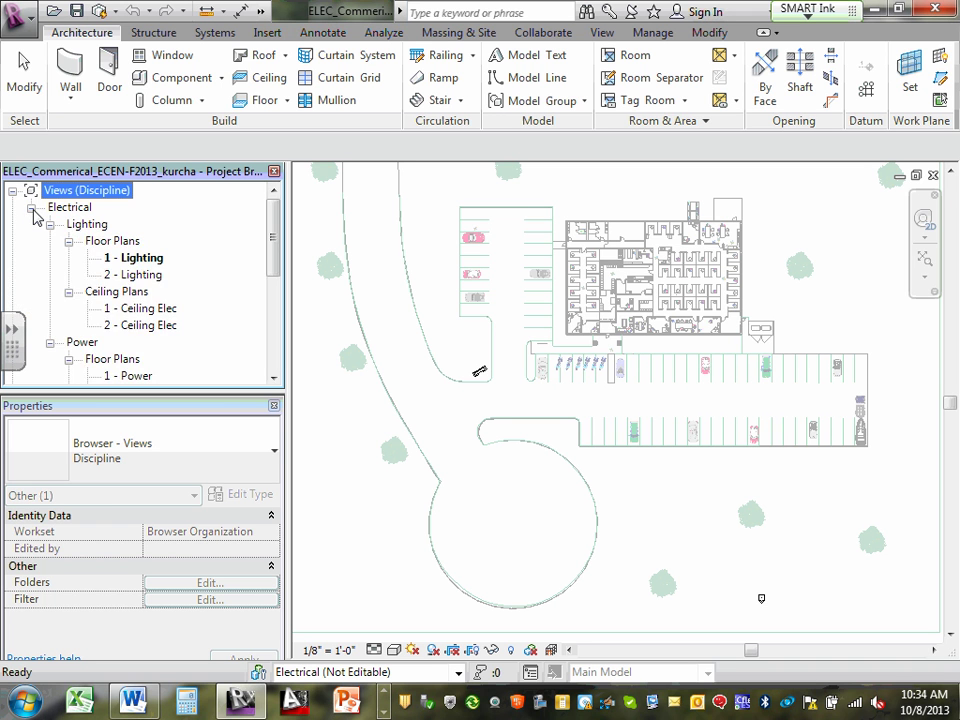
pyautogui.click(32, 208)
pyautogui.doubleClick(82, 210)
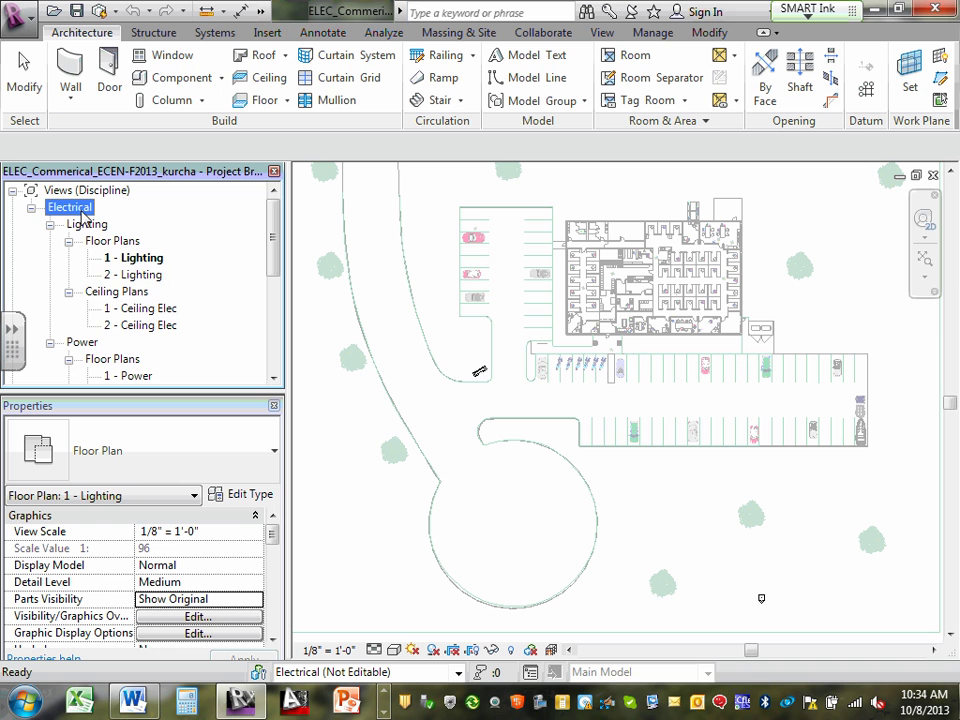
pyautogui.click(31, 208)
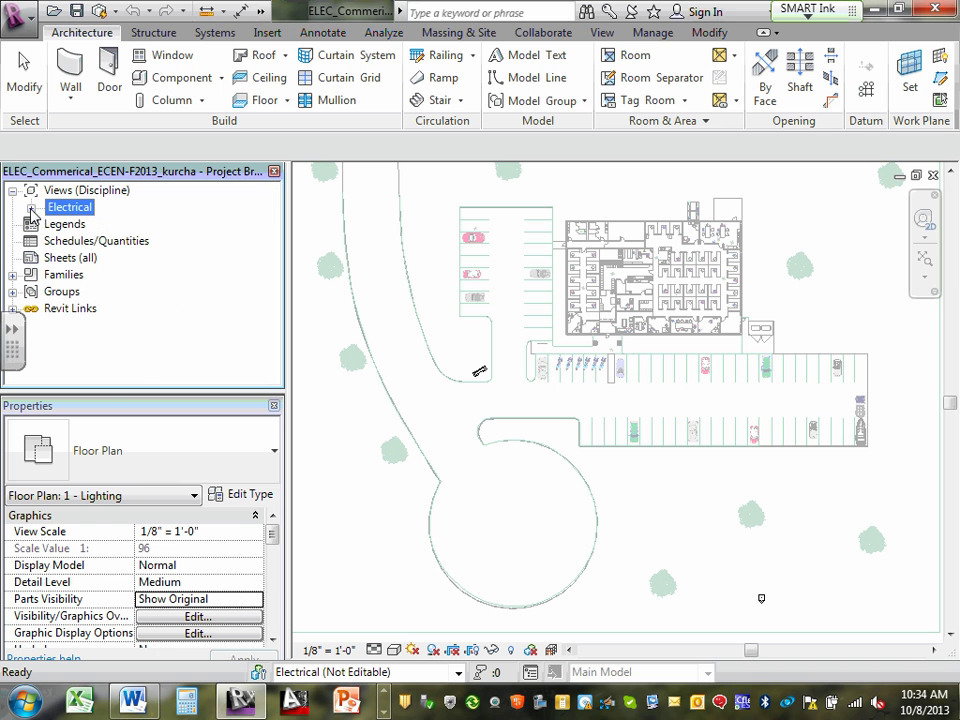
# Examine the Sheets (all) and Families categories in the Project Browser, and collapse Families
pyautogui.click(65, 260)
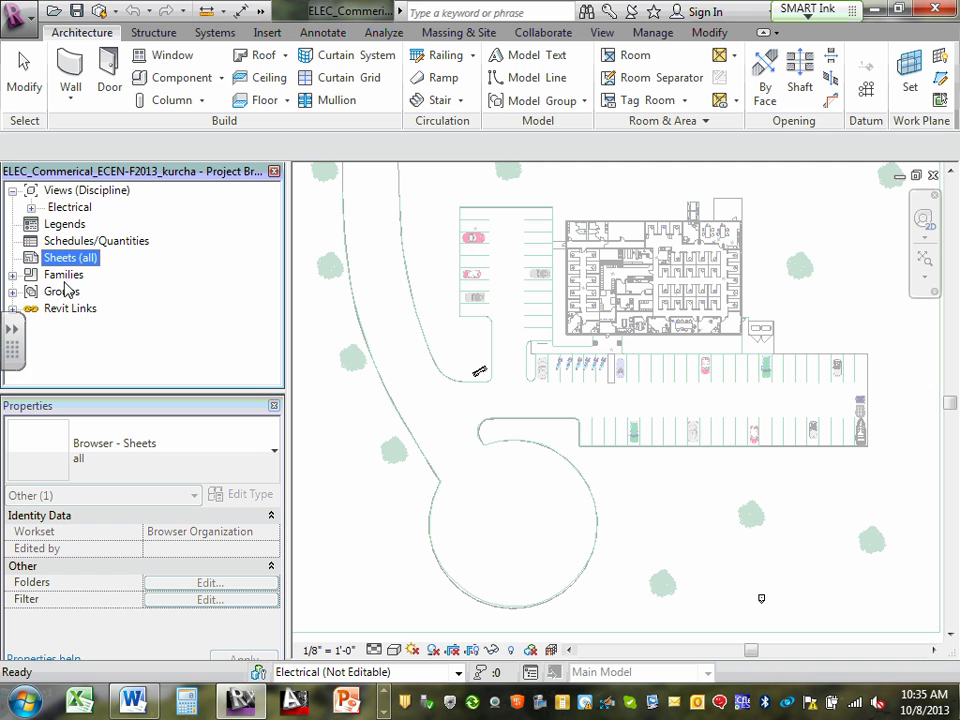
pyautogui.click(12, 280)
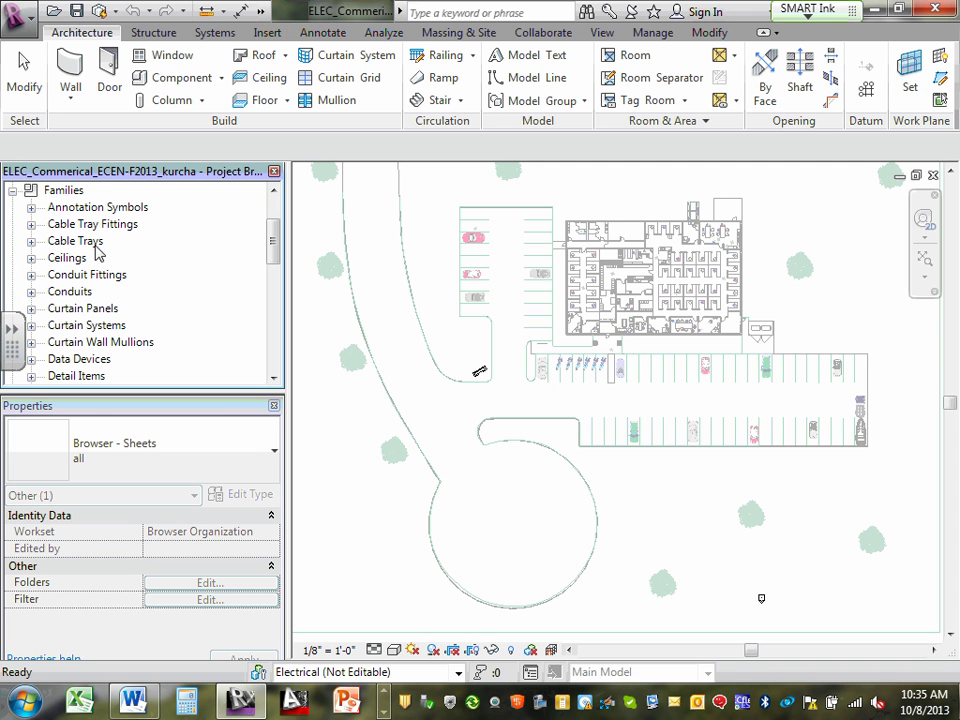
pyautogui.scroll(-1, 86, 244)
pyautogui.scroll(2, 90, 258)
pyautogui.scroll(2, 92, 262)
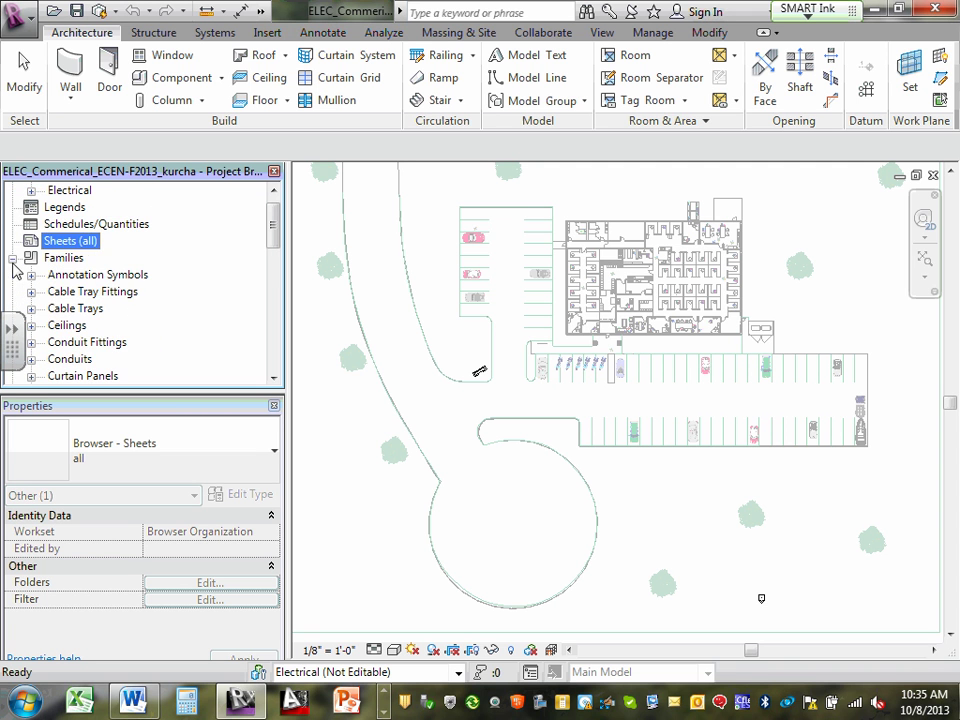
pyautogui.click(12, 258)
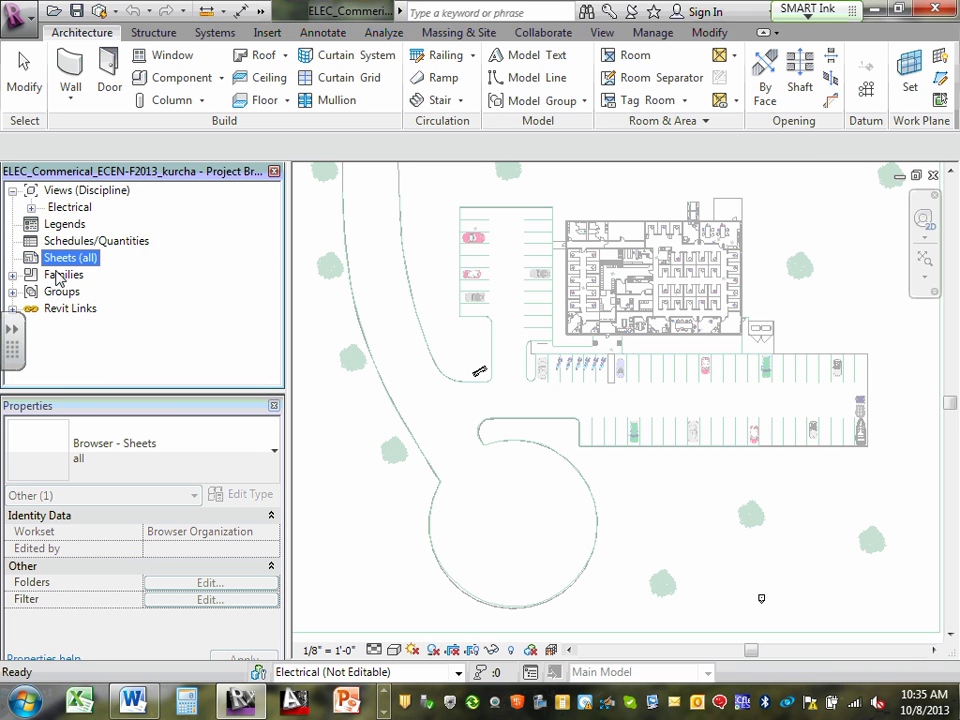
# Inspect the linked Arch_Commerical_ACEN-F2013.rvt under Revit Links, and expand the Electrical discipline in the Project Browser
pyautogui.click(12, 312)
pyautogui.moveTo(14, 330); pyautogui.dragTo(12, 218)
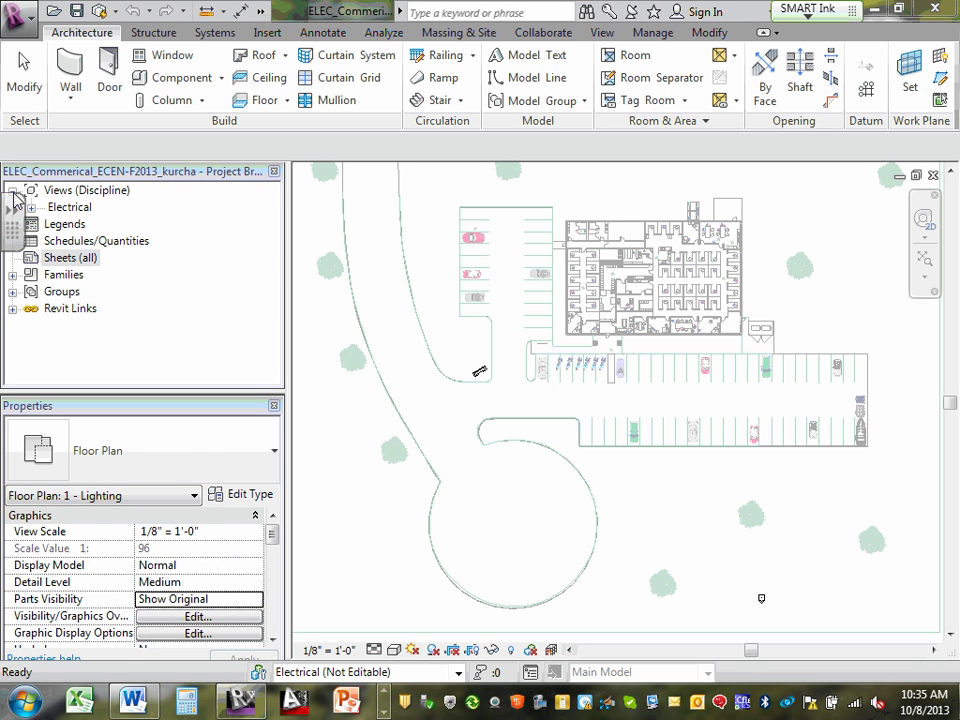
pyautogui.click(12, 310)
pyautogui.click(92, 332)
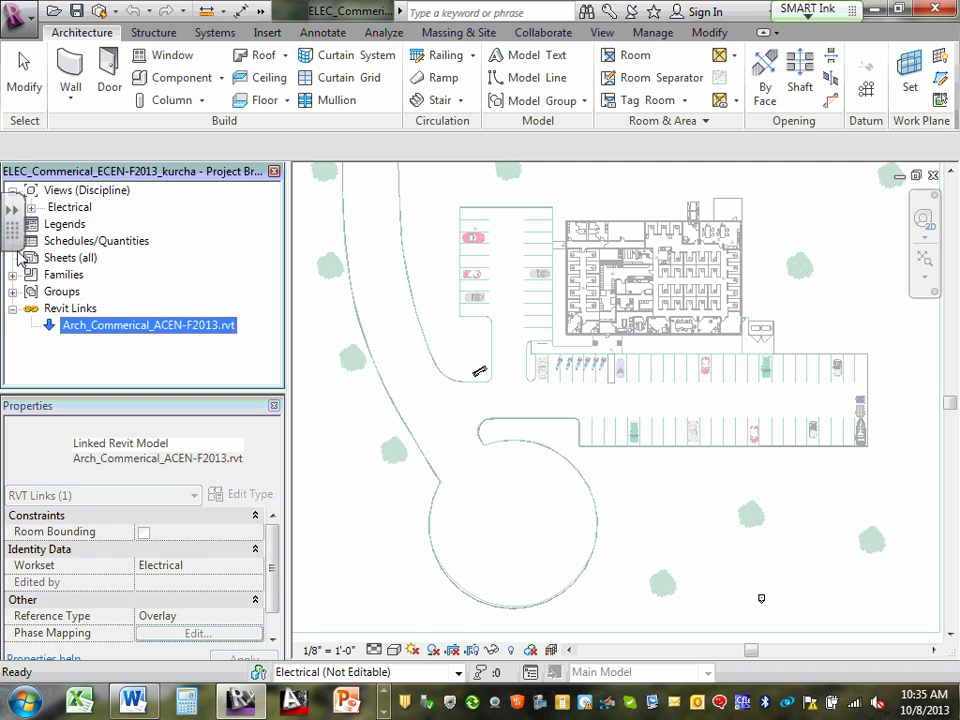
pyautogui.click(14, 311)
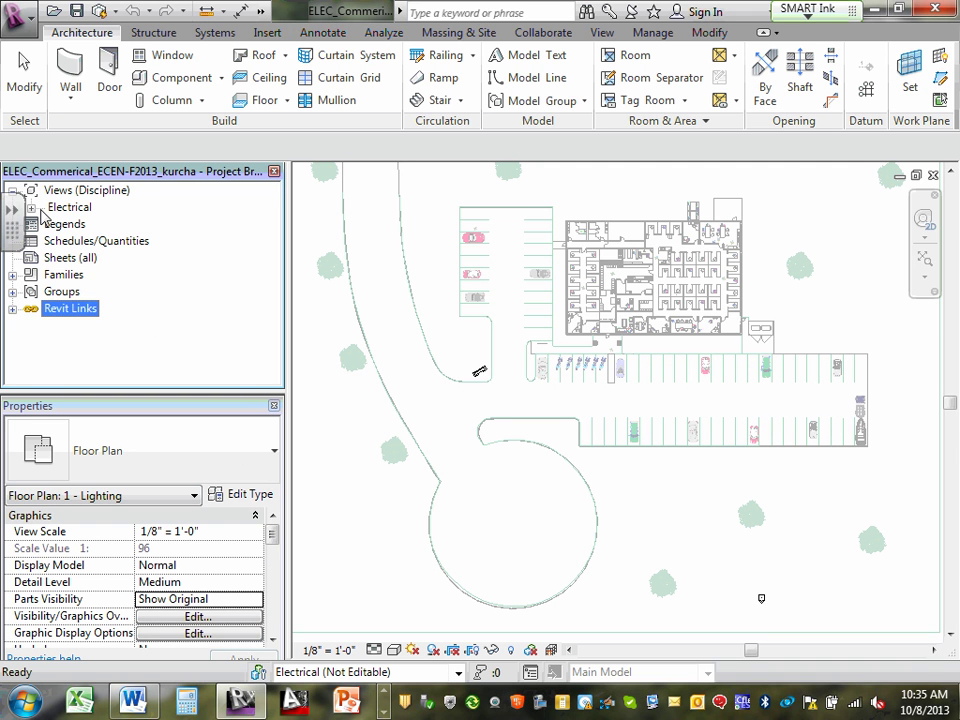
pyautogui.click(31, 208)
pyautogui.click(70, 208)
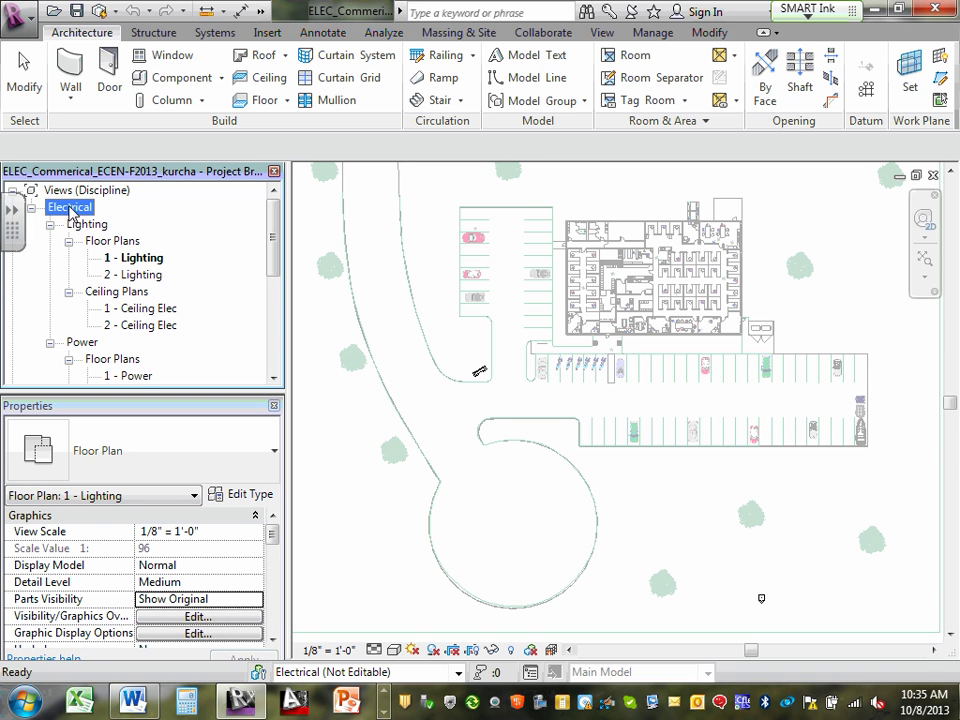
# Review the Electrical views, Sheets (all) and Families categories in the Project Browser, and expand Revit Links
pyautogui.click(143, 257)
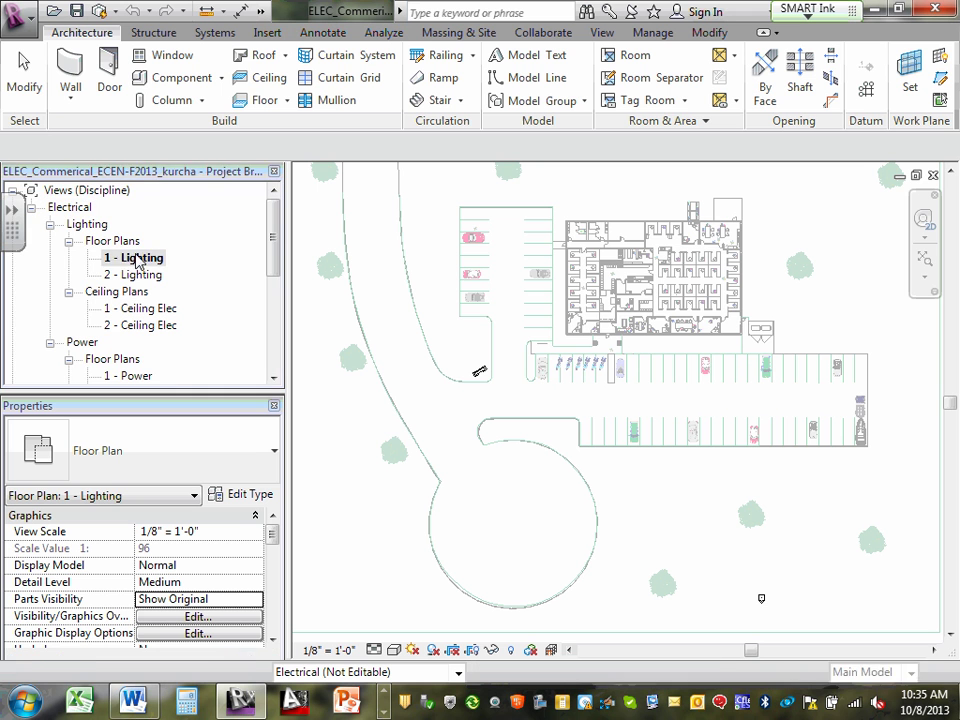
pyautogui.scroll(-2, 36, 255)
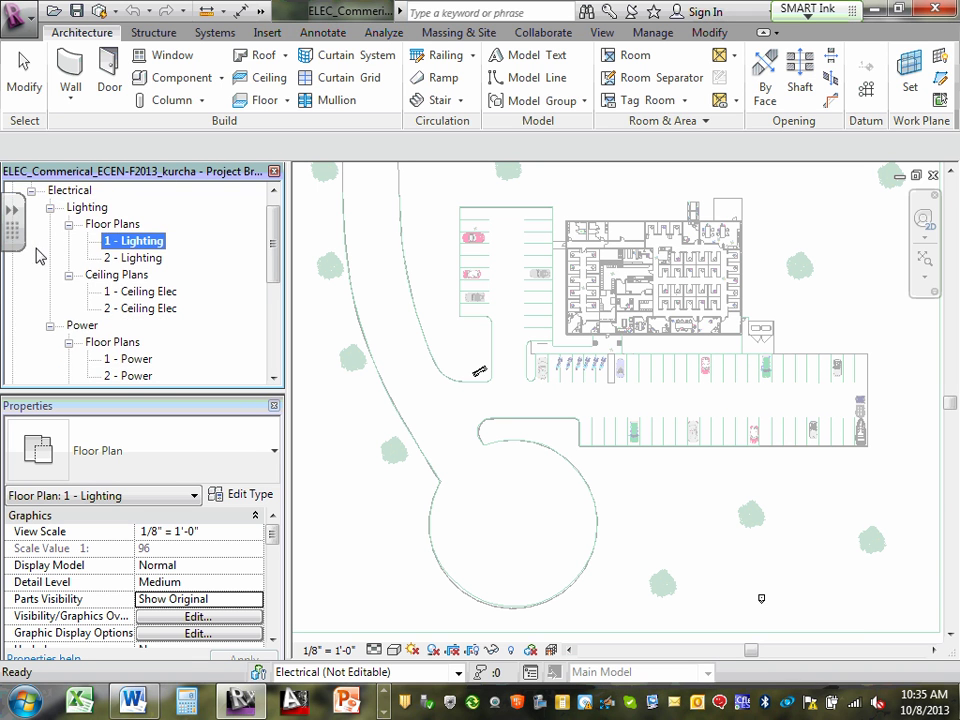
pyautogui.scroll(-4, 150, 270)
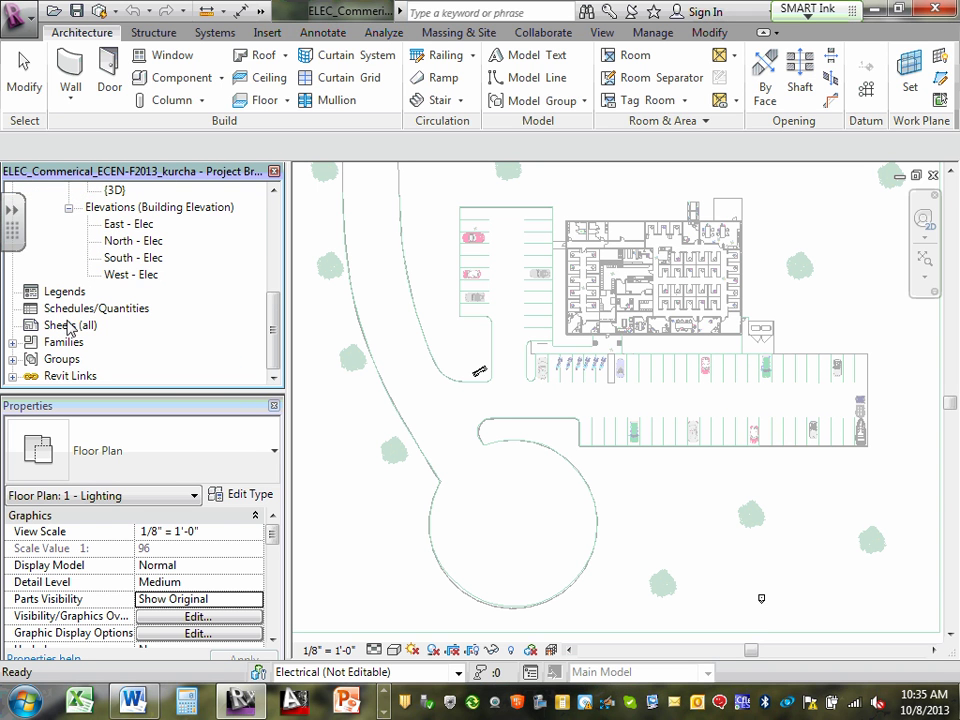
pyautogui.click(72, 327)
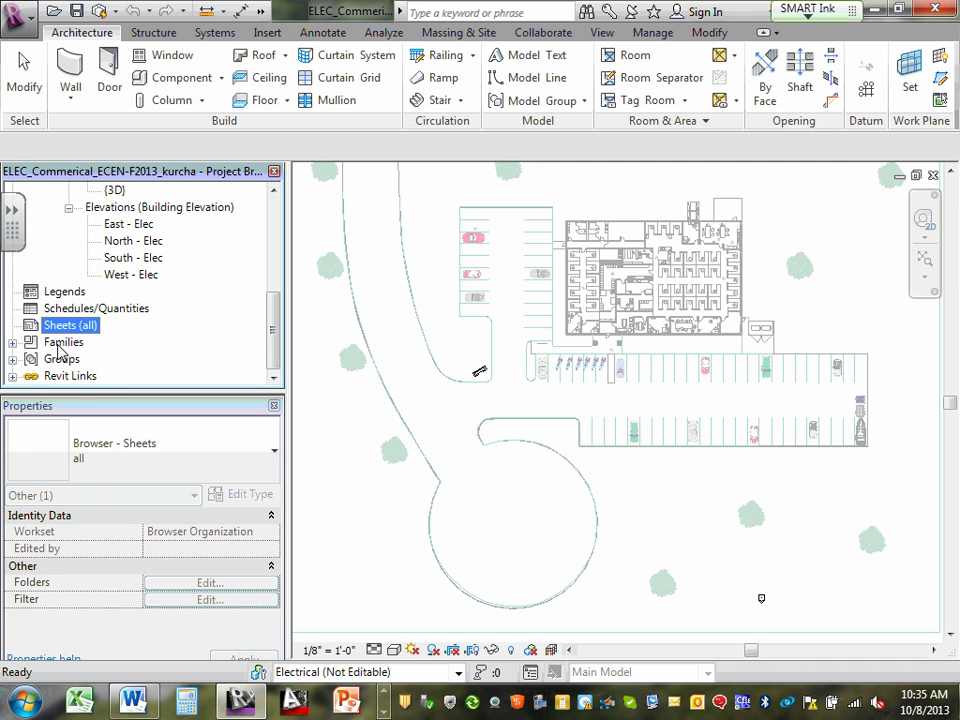
pyautogui.click(60, 343)
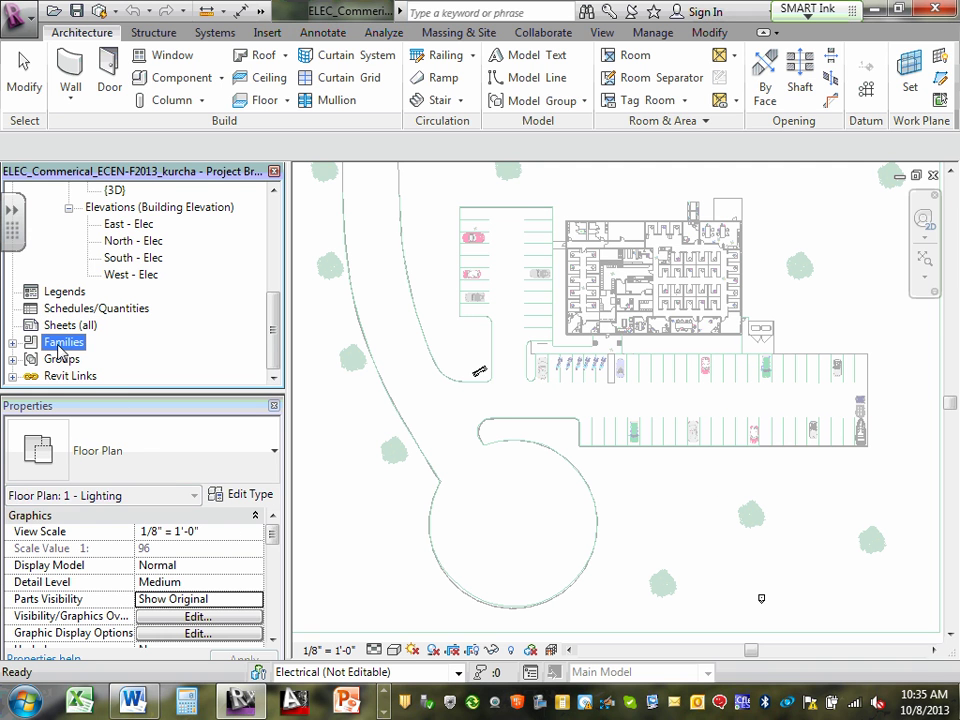
pyautogui.click(13, 376)
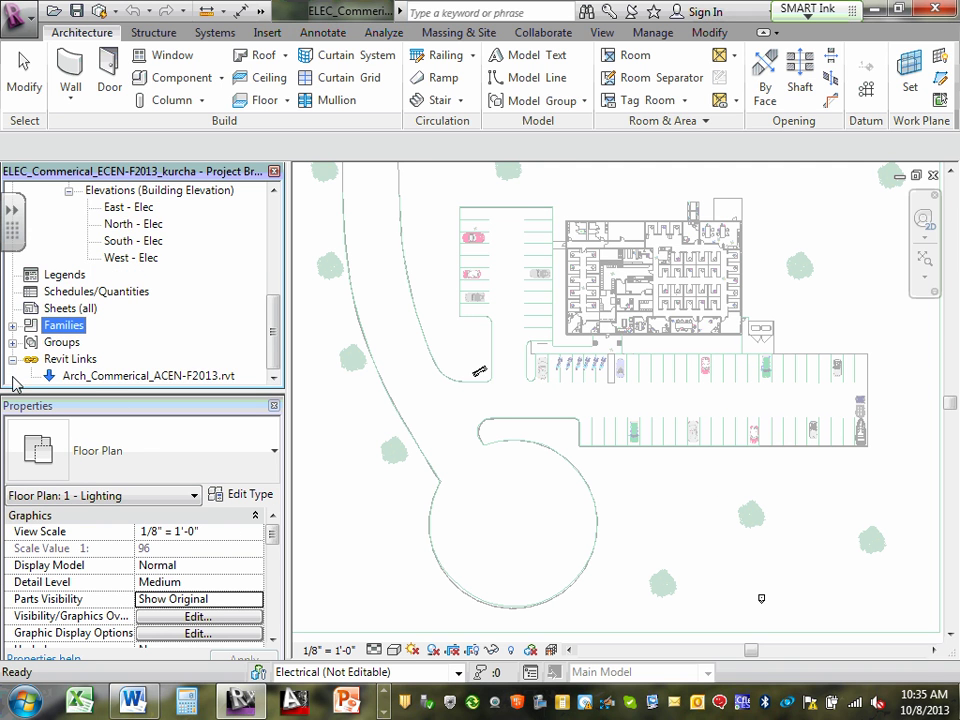
pyautogui.click(71, 364)
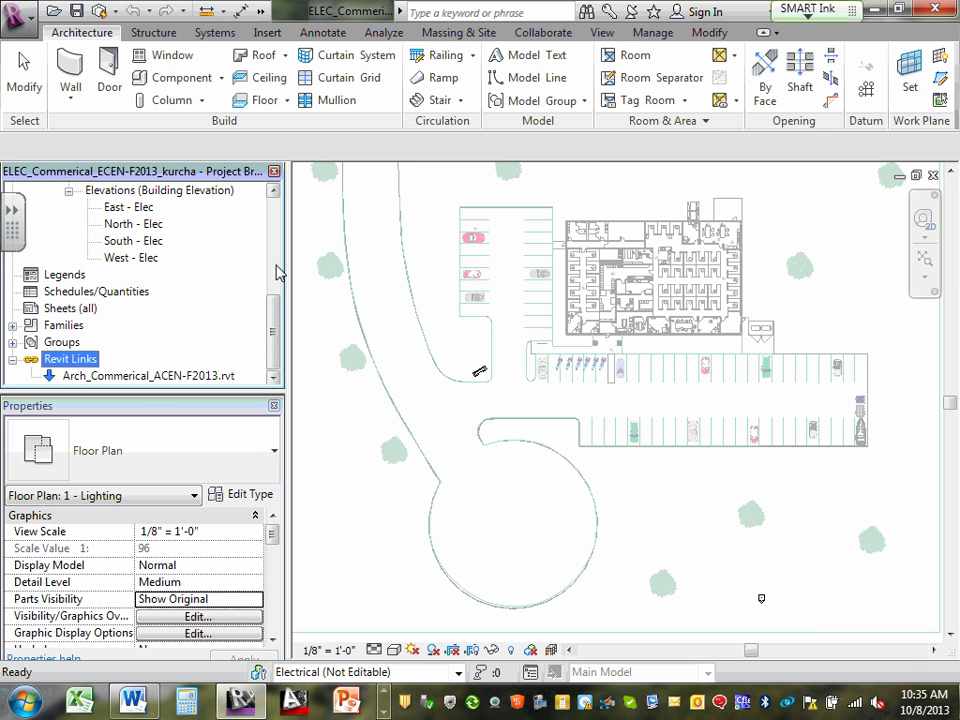
pyautogui.moveTo(279, 298); pyautogui.dragTo(238, 175)
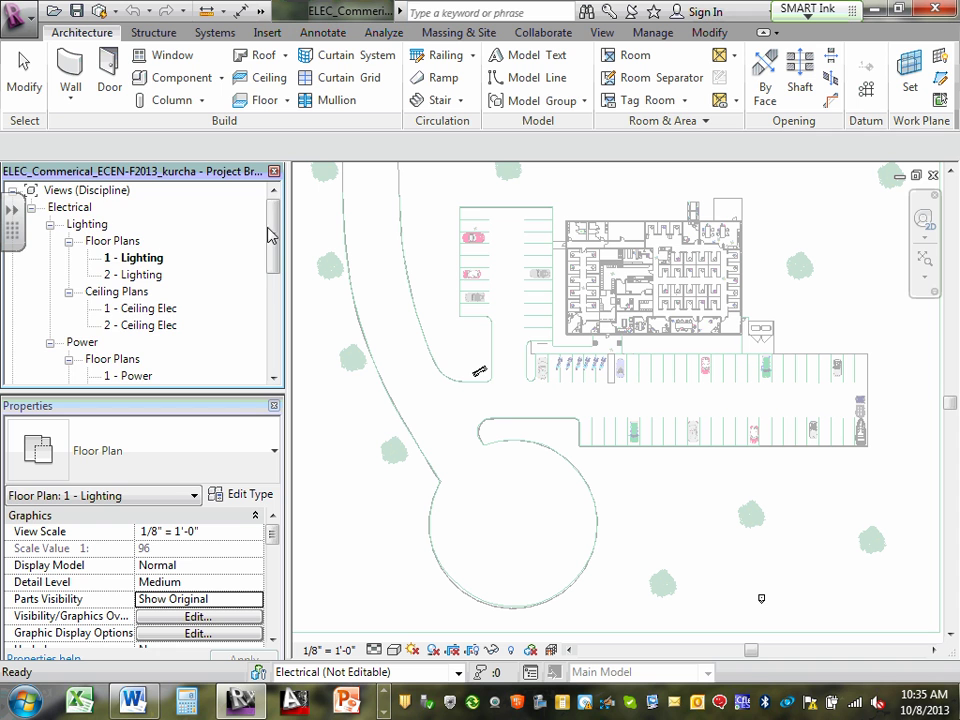
pyautogui.moveTo(272, 235); pyautogui.dragTo(279, 358)
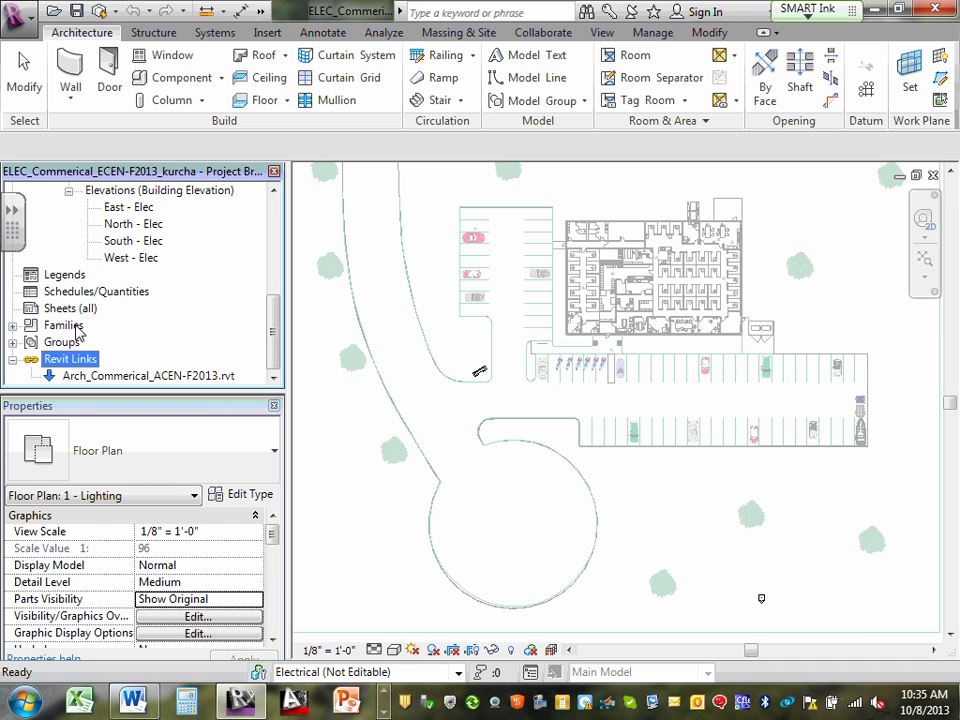
# Examine the commands available for Sheets (all) in the Project Browser without creating a sheet
pyautogui.click(73, 310)
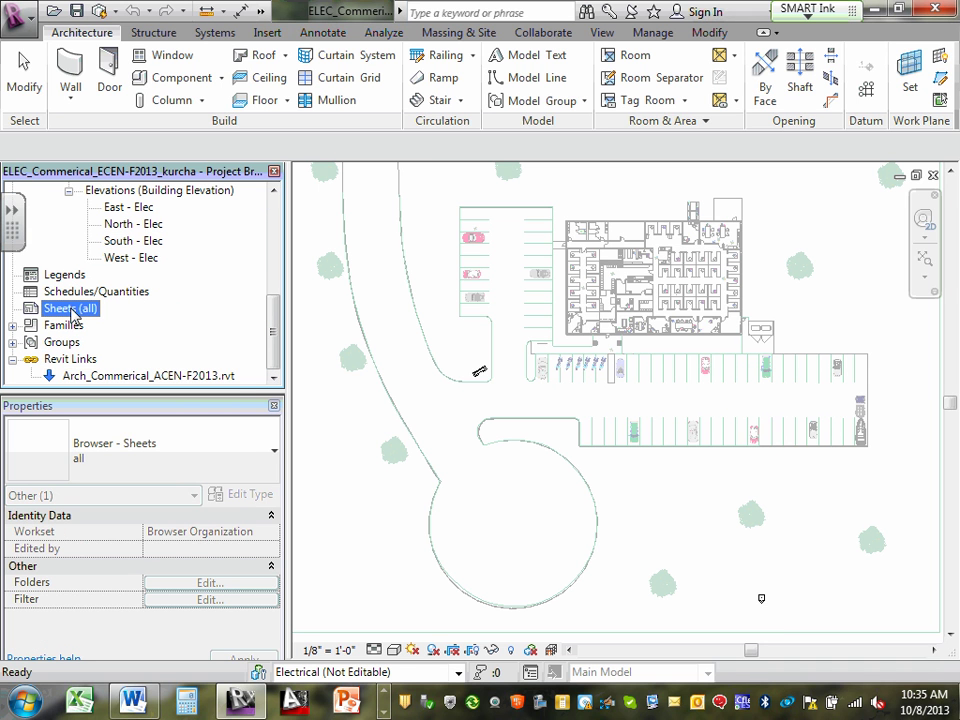
pyautogui.rightClick(73, 311)
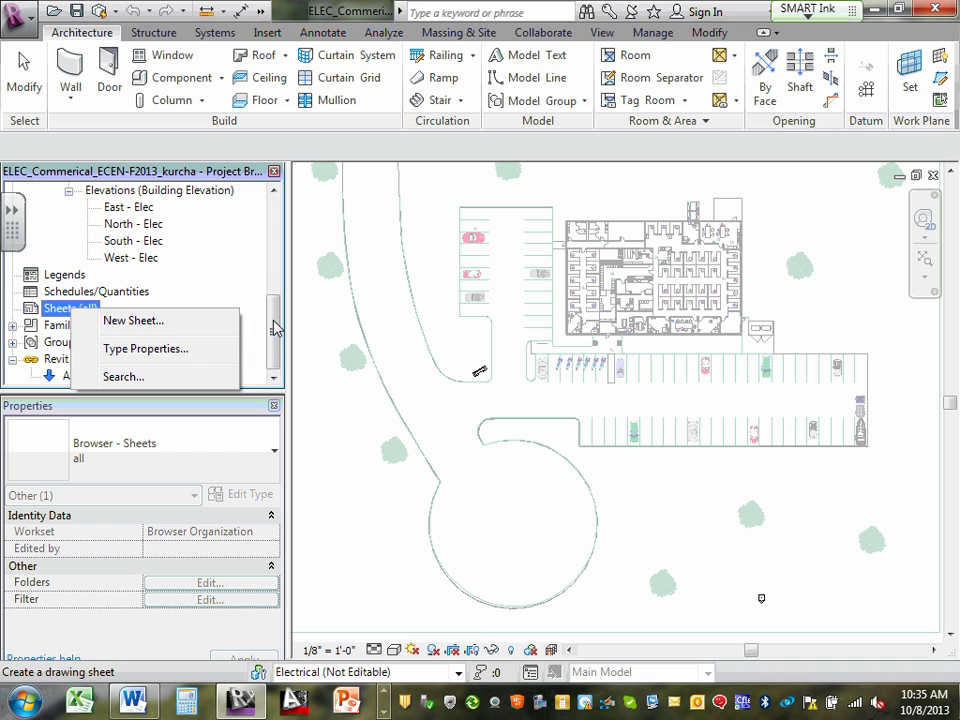
pyautogui.press('Escape')
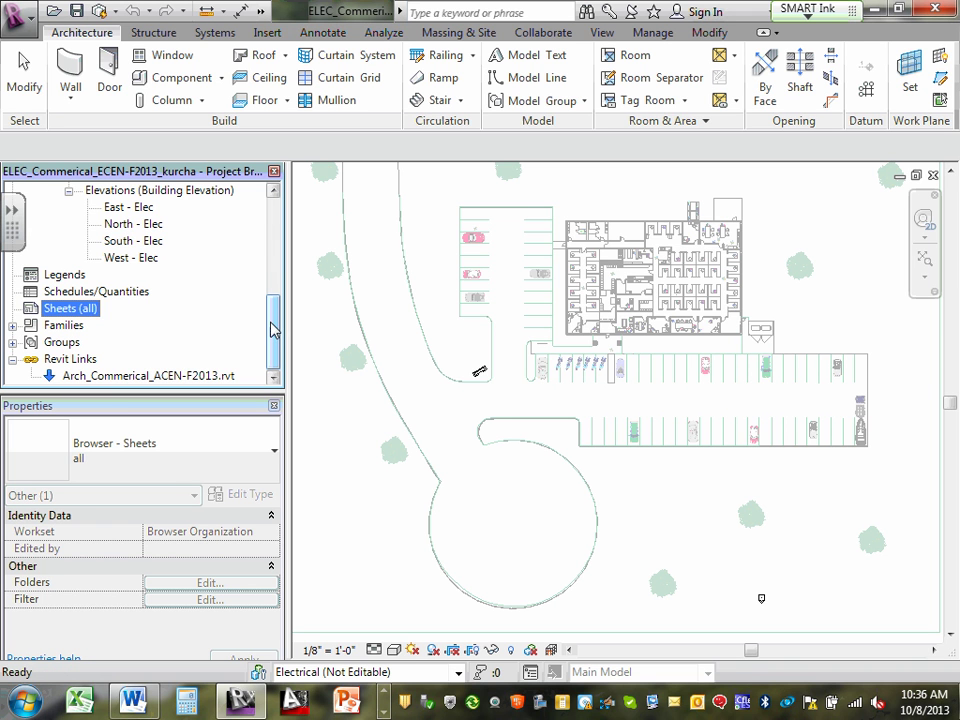
# Collapse all floor plan, ceiling plan, 3D view and elevation groups under Lighting and Power in the Project Browser
pyautogui.moveTo(271, 330); pyautogui.dragTo(273, 226)
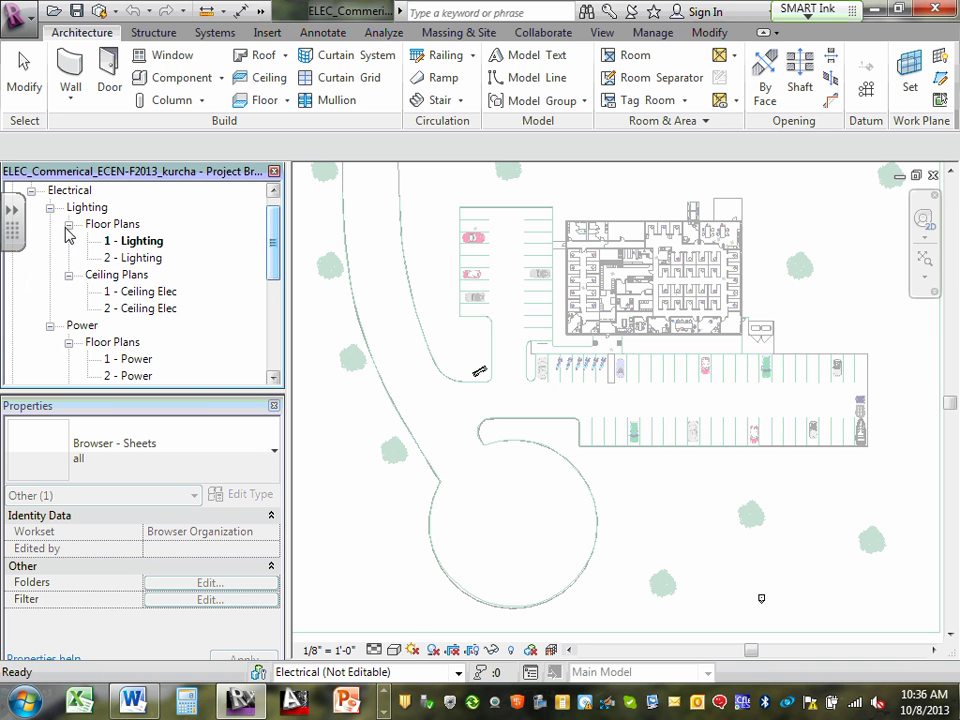
pyautogui.scroll(1, 45, 162)
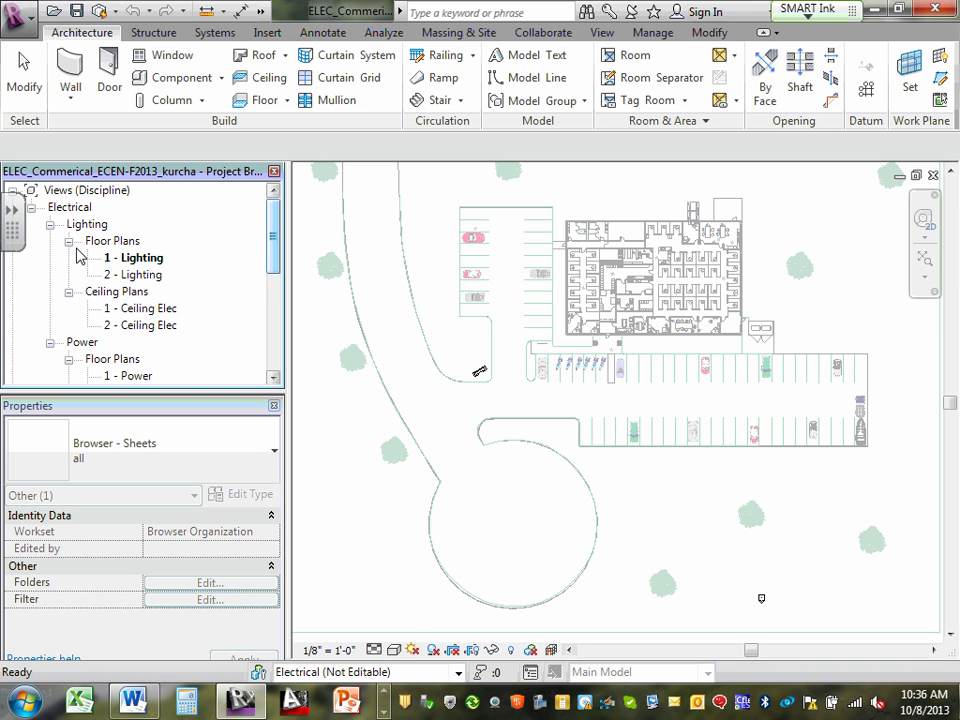
pyautogui.click(68, 241)
pyautogui.click(68, 258)
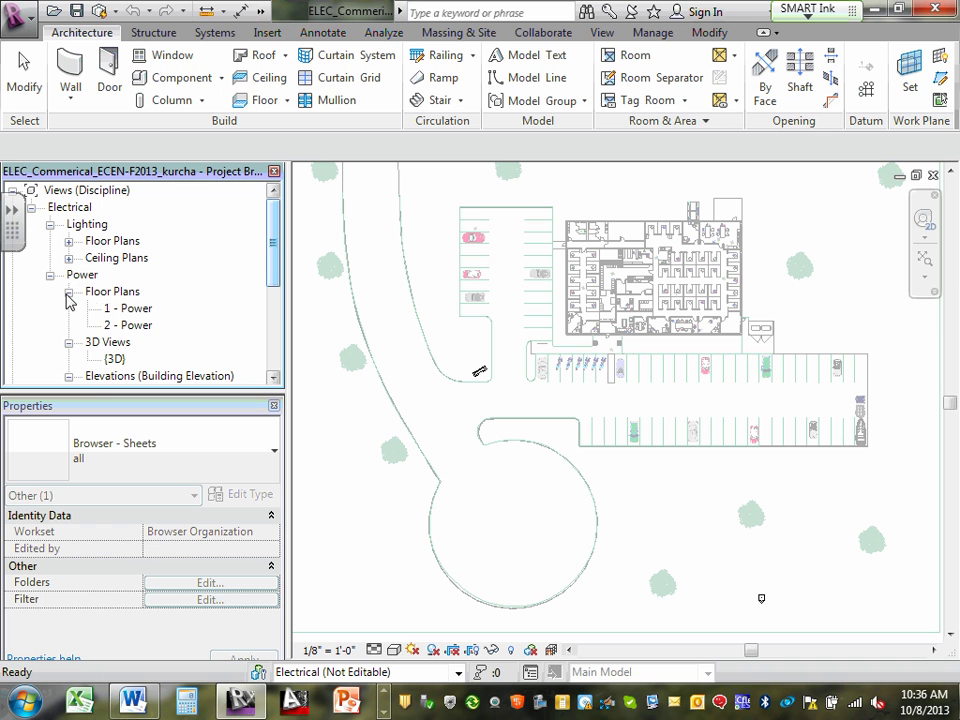
pyautogui.click(68, 291)
pyautogui.click(68, 308)
pyautogui.click(68, 325)
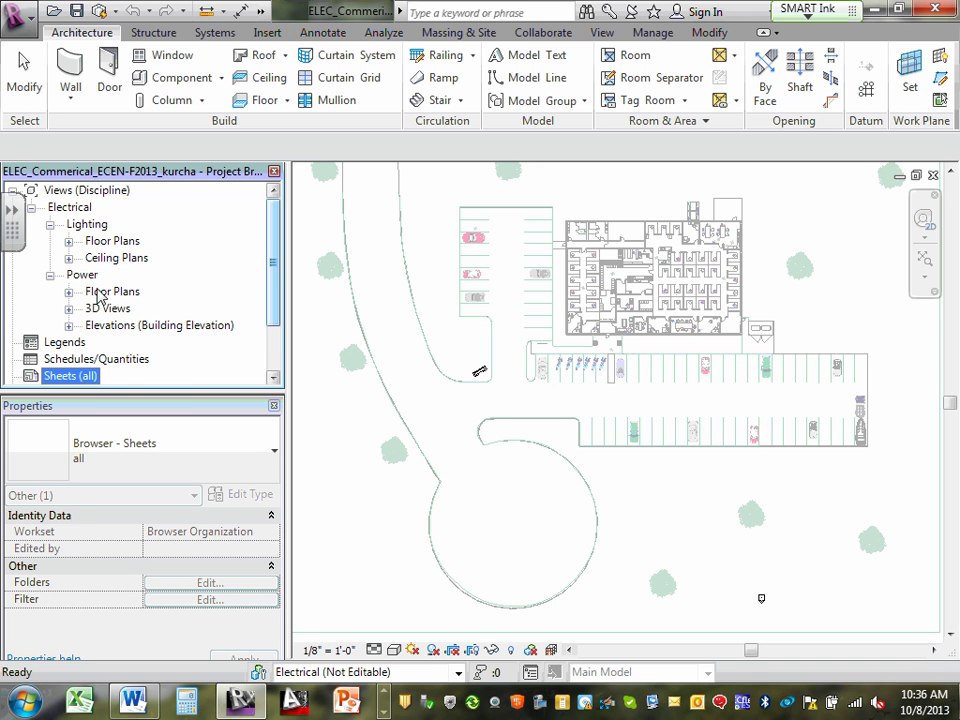
# Open the {3D} view under Power and look at the building and site more closely
pyautogui.click(68, 308)
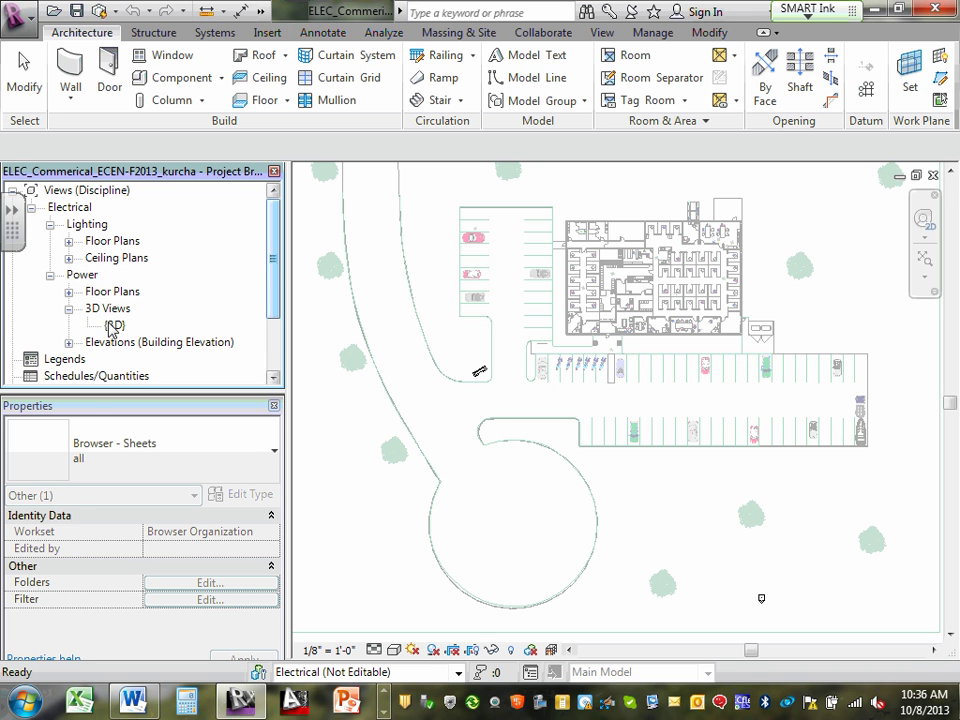
pyautogui.doubleClick(114, 326)
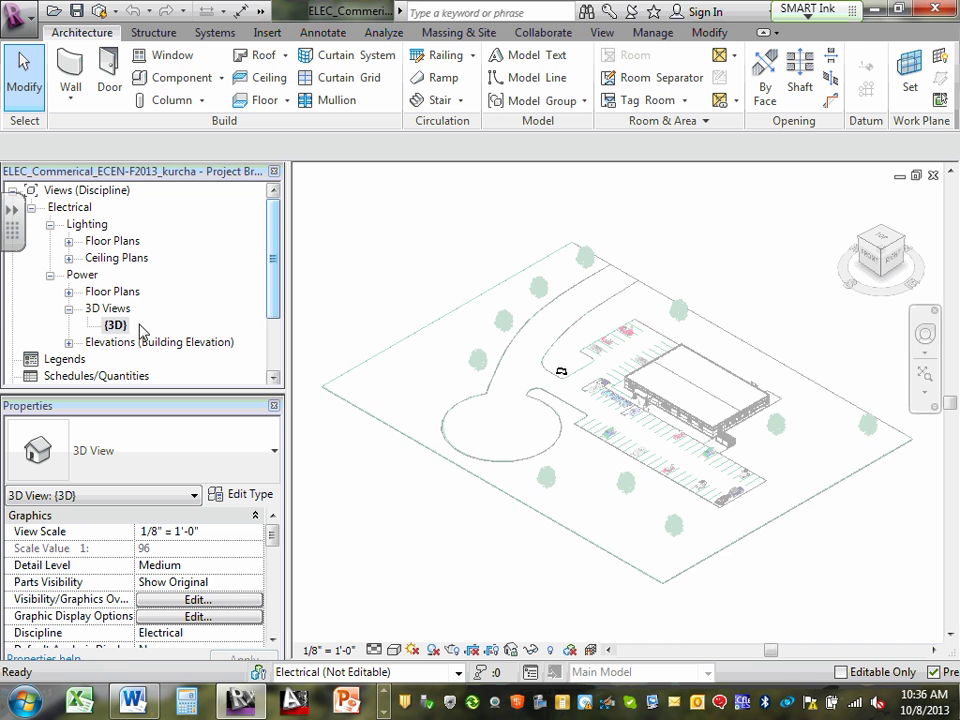
pyautogui.scroll(2, 622, 425)
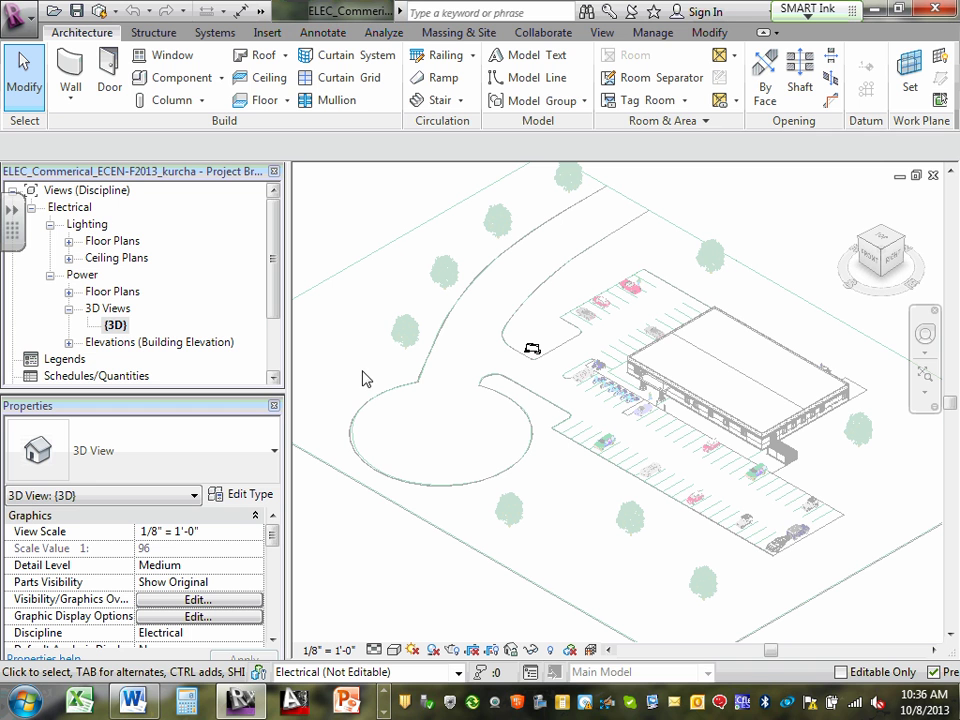
# View the 1 - Power and 2 - Power floor plans, ending on 1 - Power
pyautogui.click(69, 291)
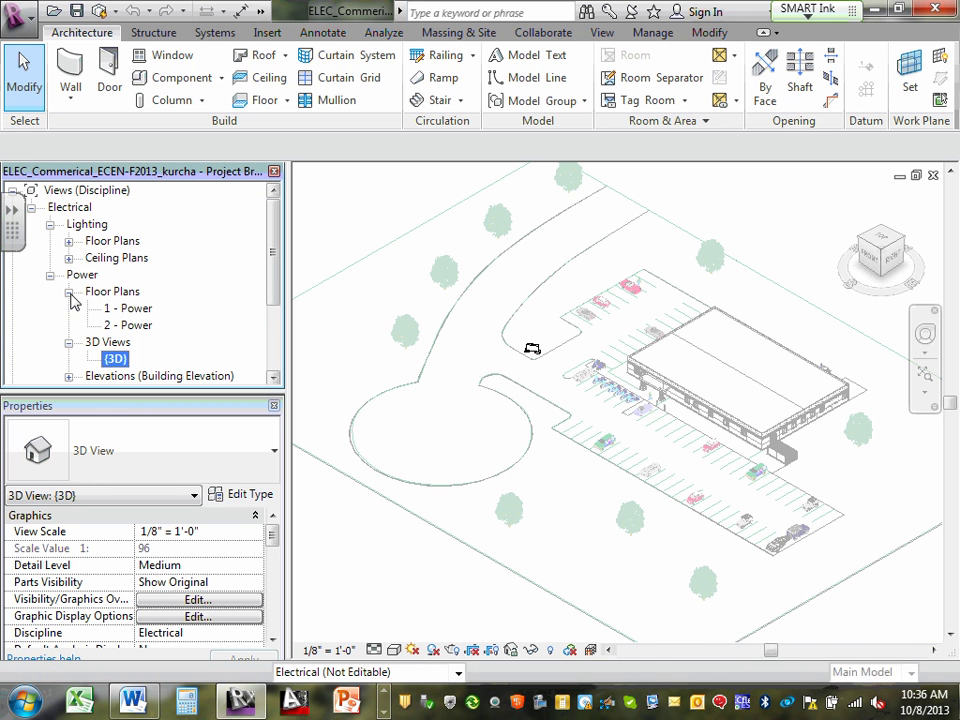
pyautogui.doubleClick(150, 312)
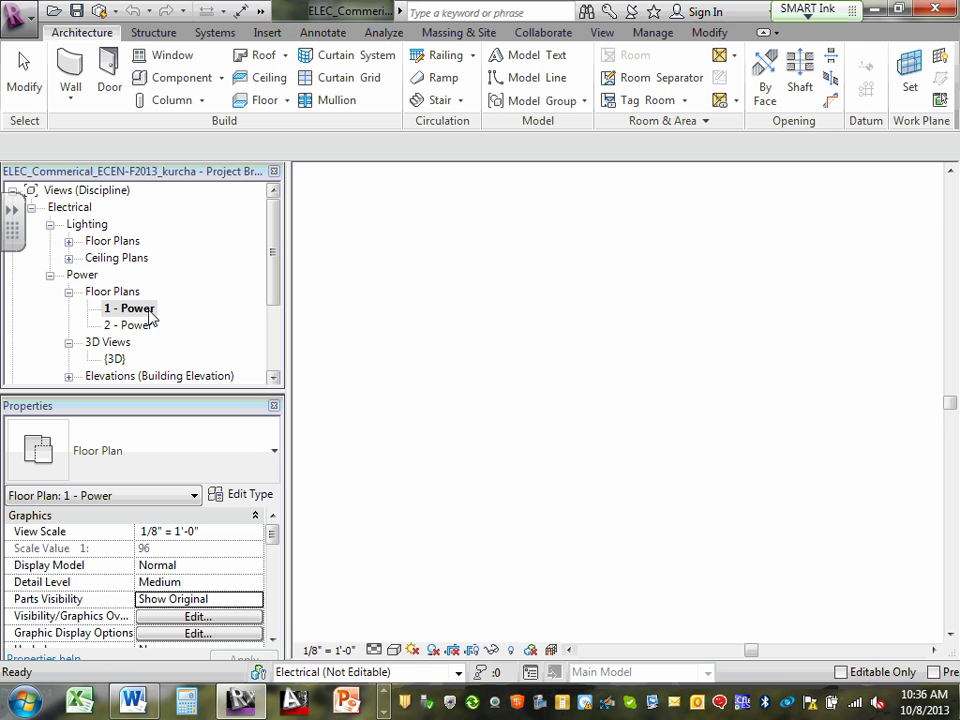
pyautogui.scroll(1, 708, 218)
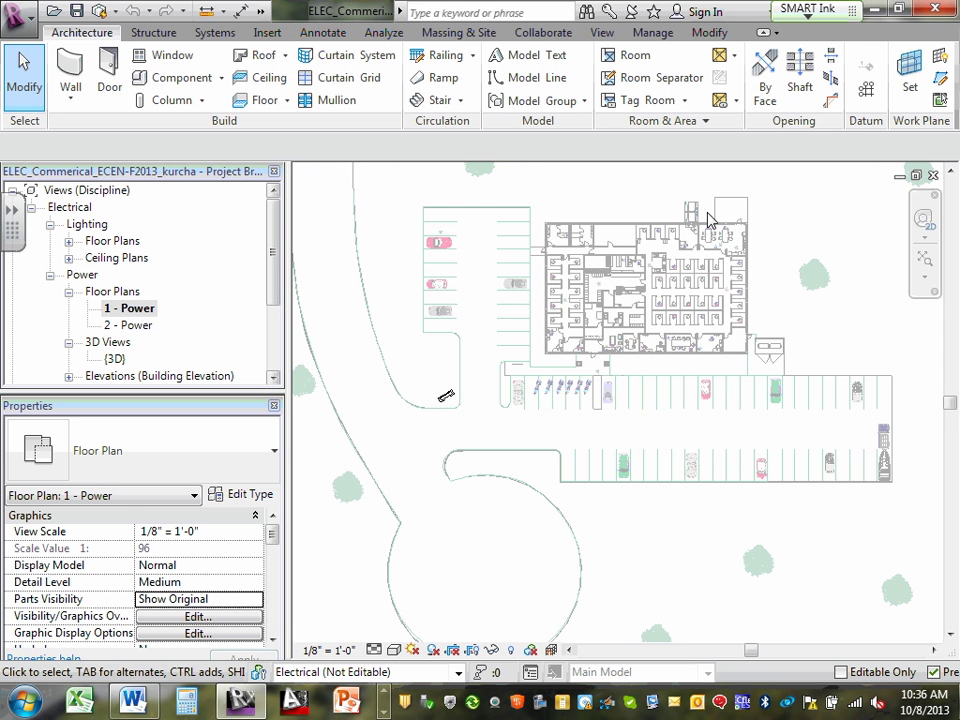
pyautogui.click(145, 326)
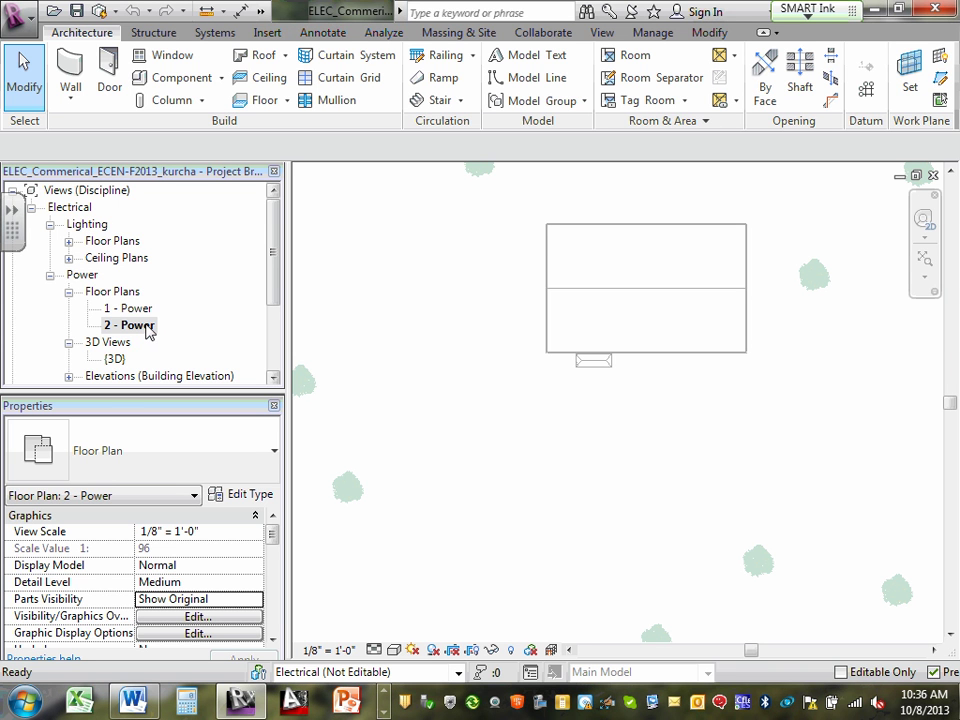
pyautogui.doubleClick(145, 310)
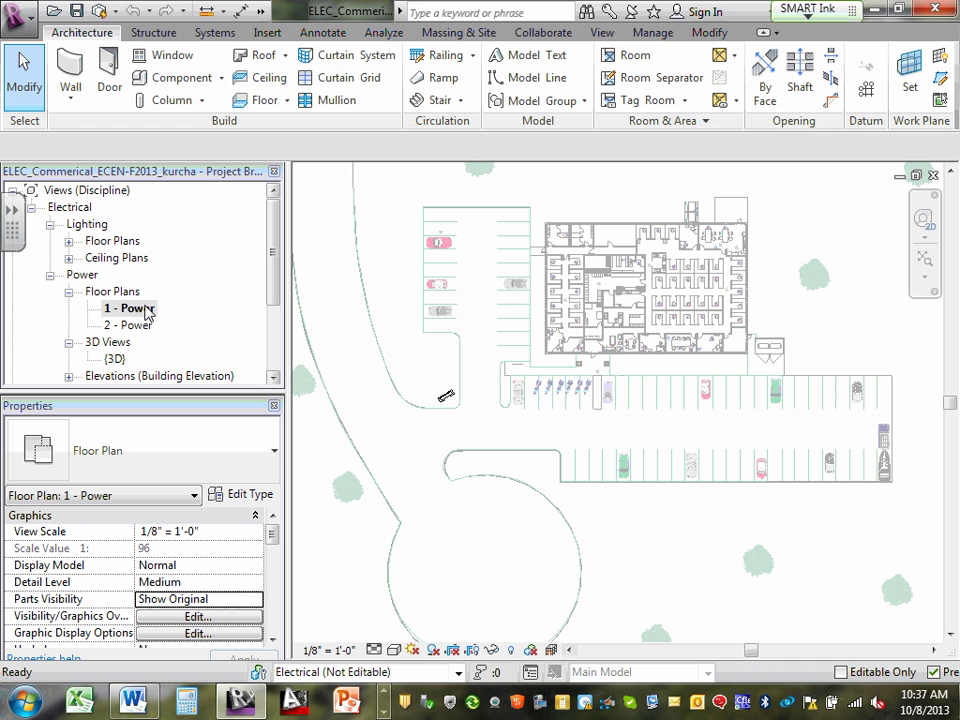
# Collapse the Power category together with its Floor Plans and 3D Views groups in the Project Browser
pyautogui.click(68, 291)
pyautogui.click(68, 310)
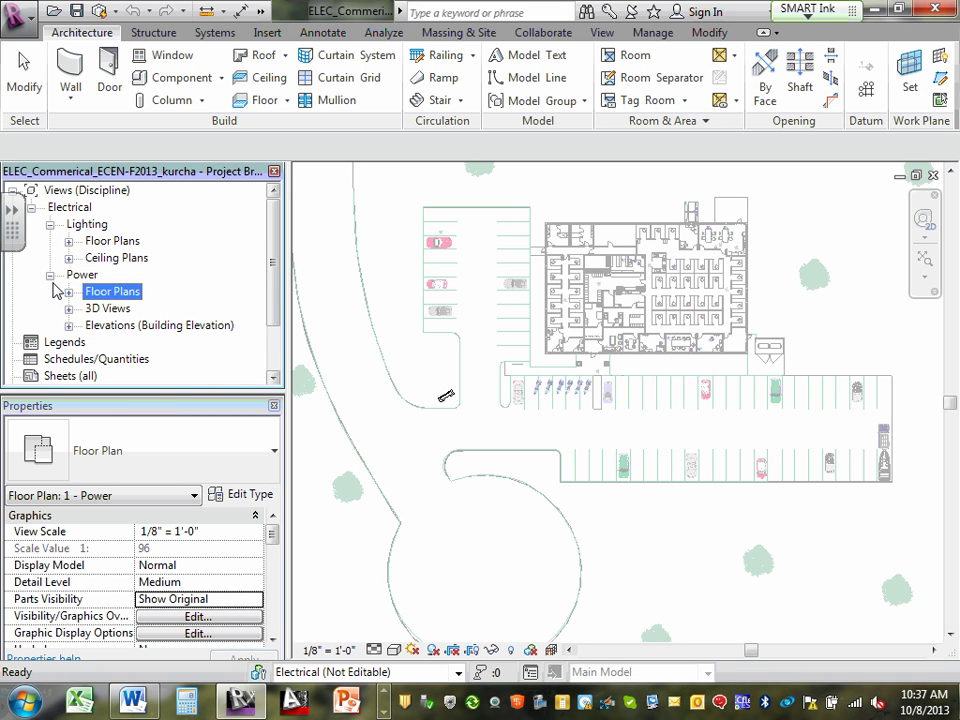
pyautogui.click(49, 274)
# View the 1 - Ceiling Elec and 2 - Ceiling Elec ceiling plans under Lighting, ending on 1 - Ceiling Elec
pyautogui.click(68, 258)
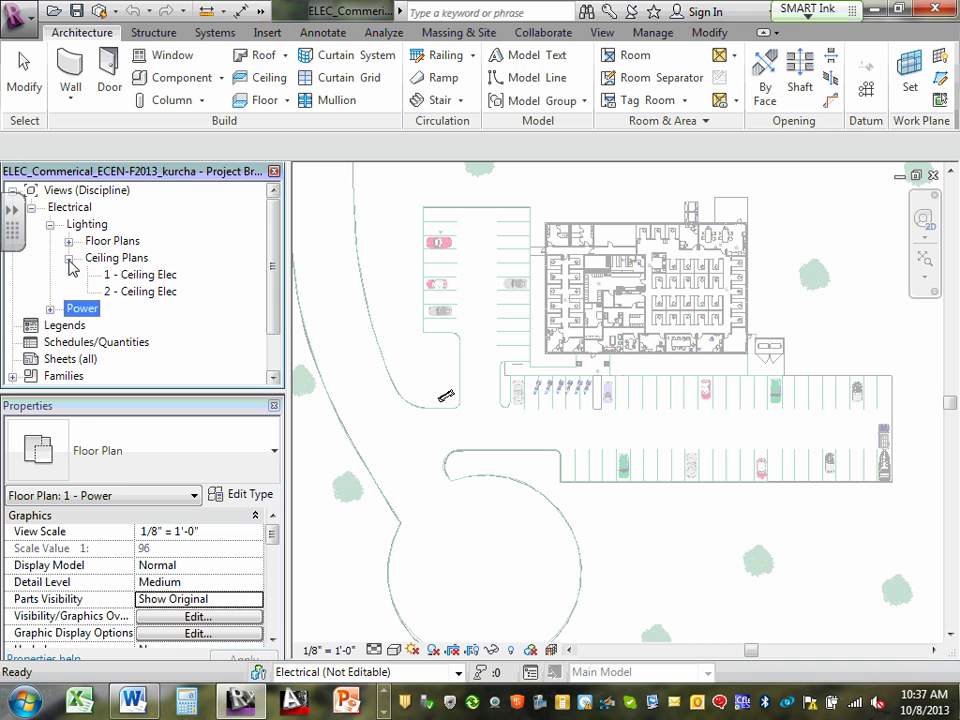
pyautogui.doubleClick(166, 276)
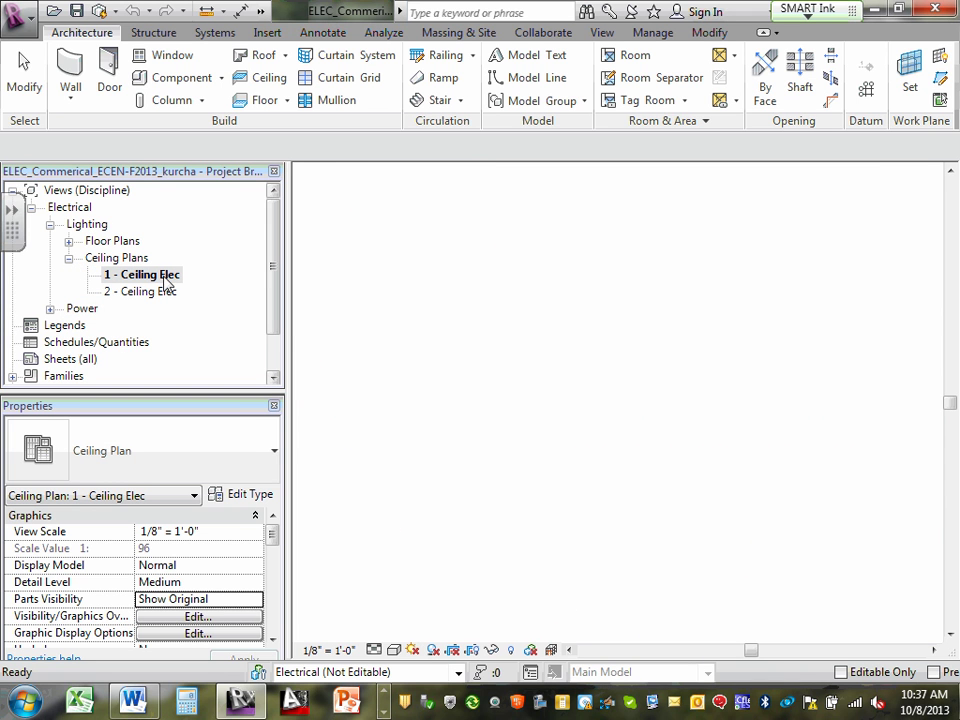
pyautogui.scroll(2, 687, 234)
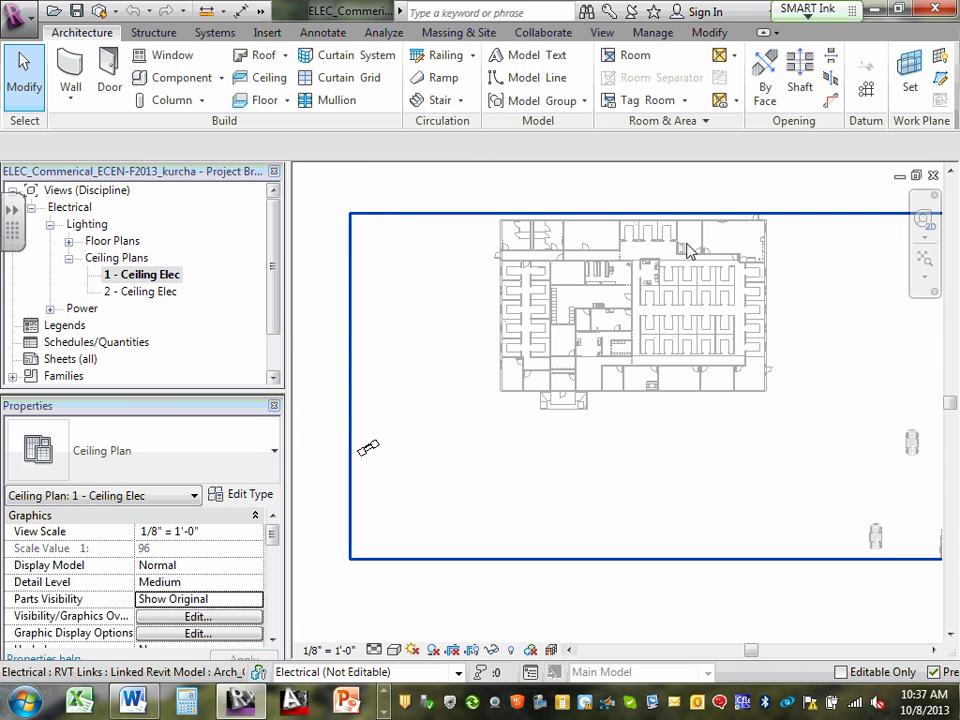
pyautogui.doubleClick(140, 292)
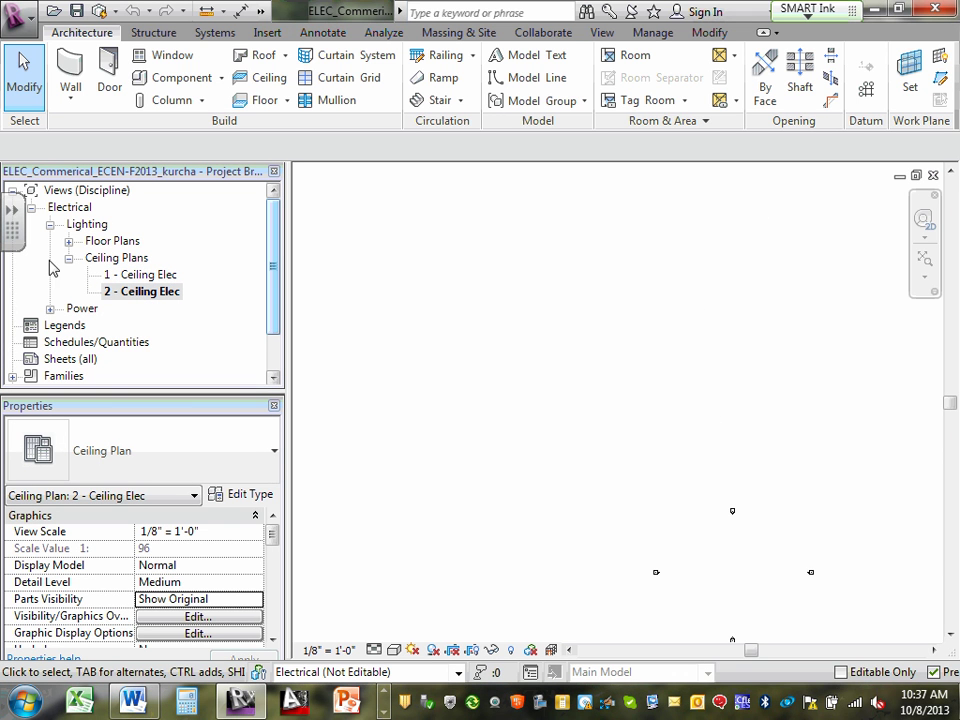
pyautogui.click(127, 277)
pyautogui.doubleClick(127, 277)
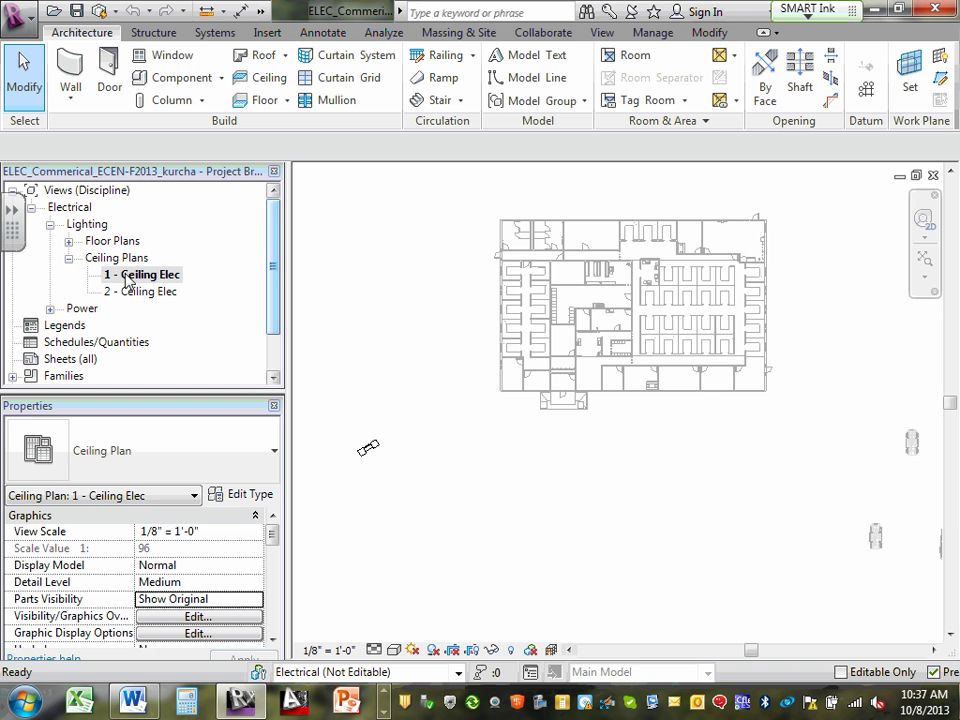
# View the 1 - Lighting and 2 - Lighting floor plans, leave 2 - Lighting open, and collapse the Electrical discipline
pyautogui.click(68, 242)
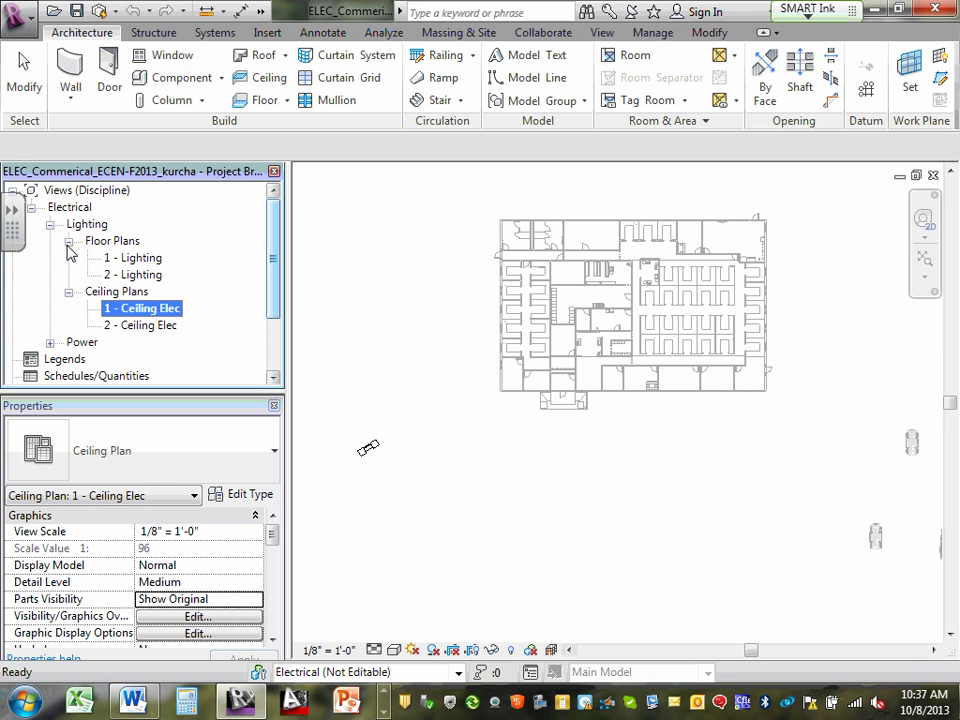
pyautogui.doubleClick(133, 258)
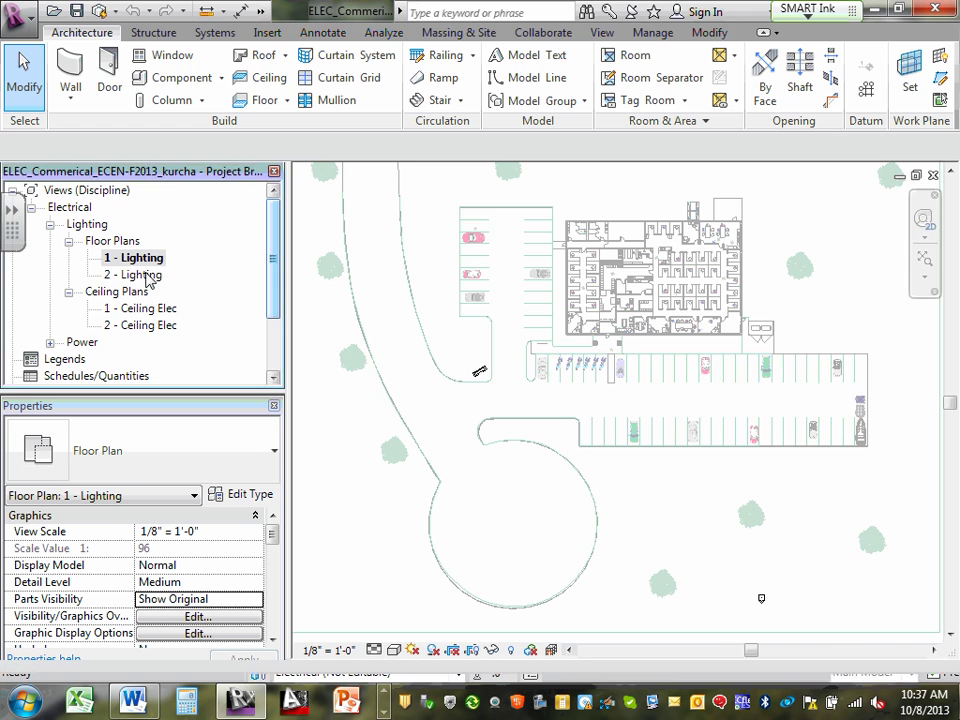
pyautogui.doubleClick(133, 274)
pyautogui.click(152, 259)
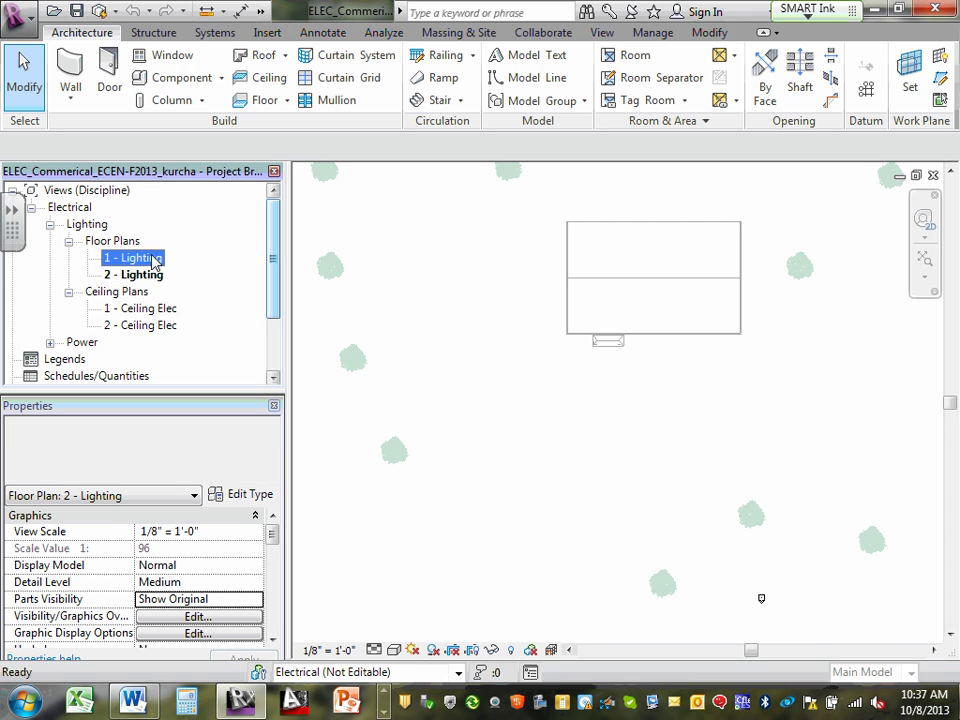
pyautogui.click(140, 275)
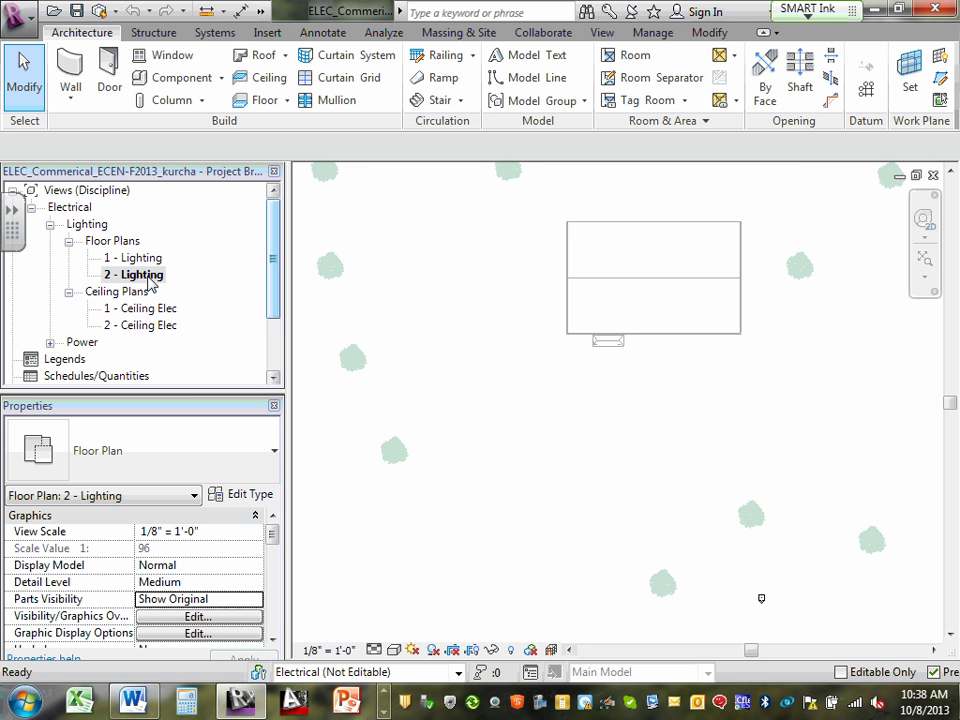
pyautogui.click(31, 207)
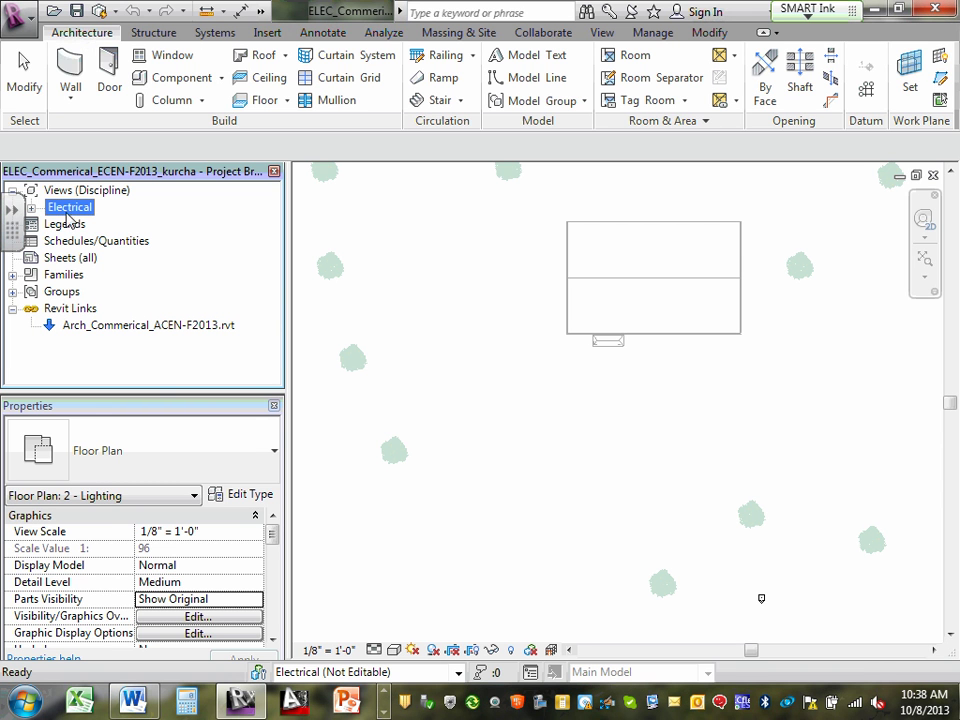
# Expand the Electrical discipline in the Project Browser and open the 1 - Lighting floor plan
pyautogui.click(31, 207)
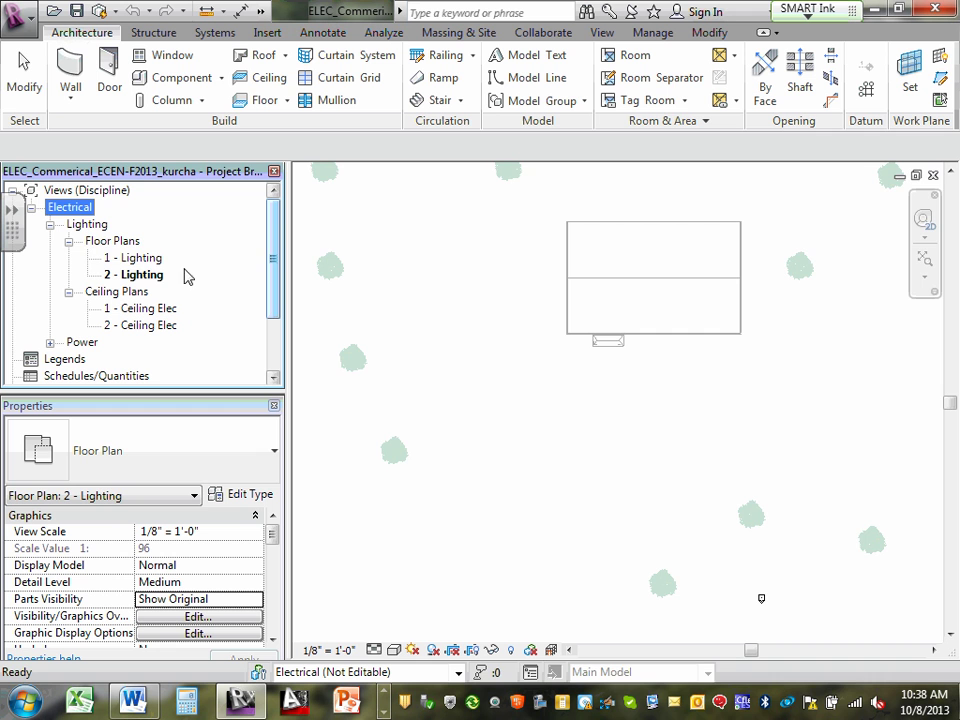
pyautogui.doubleClick(130, 258)
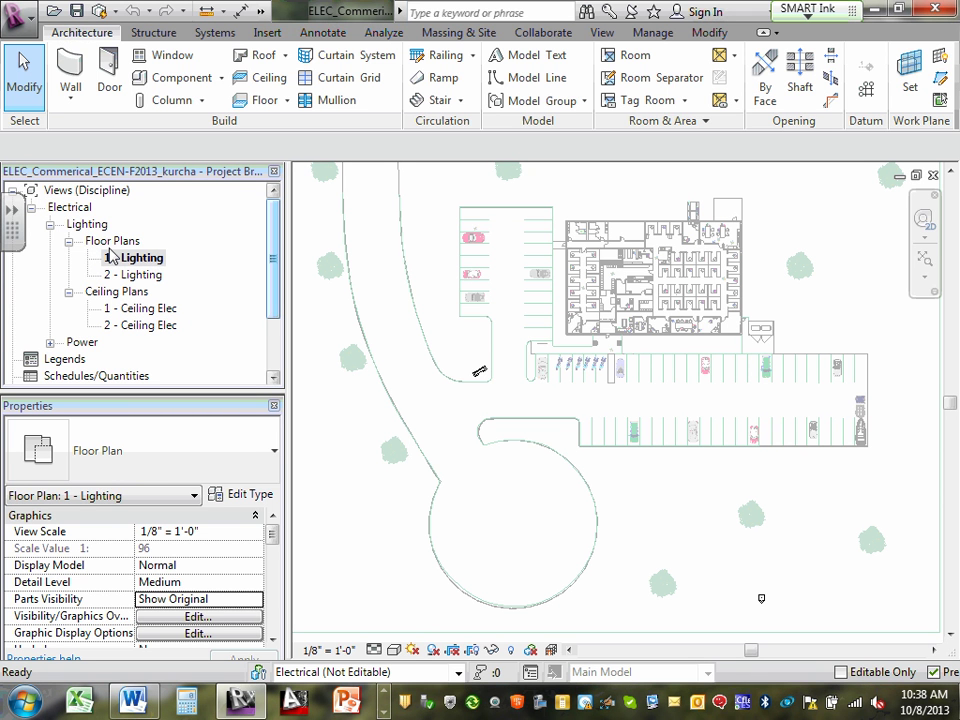
pyautogui.scroll(-2, 750, 279)
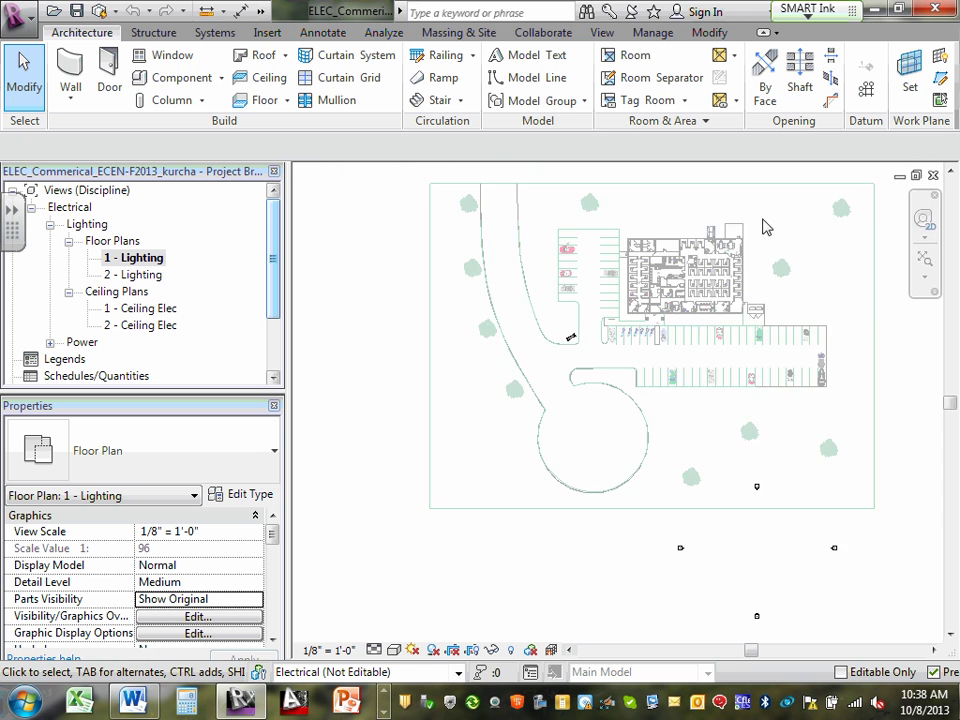
pyautogui.scroll(2, 772, 210)
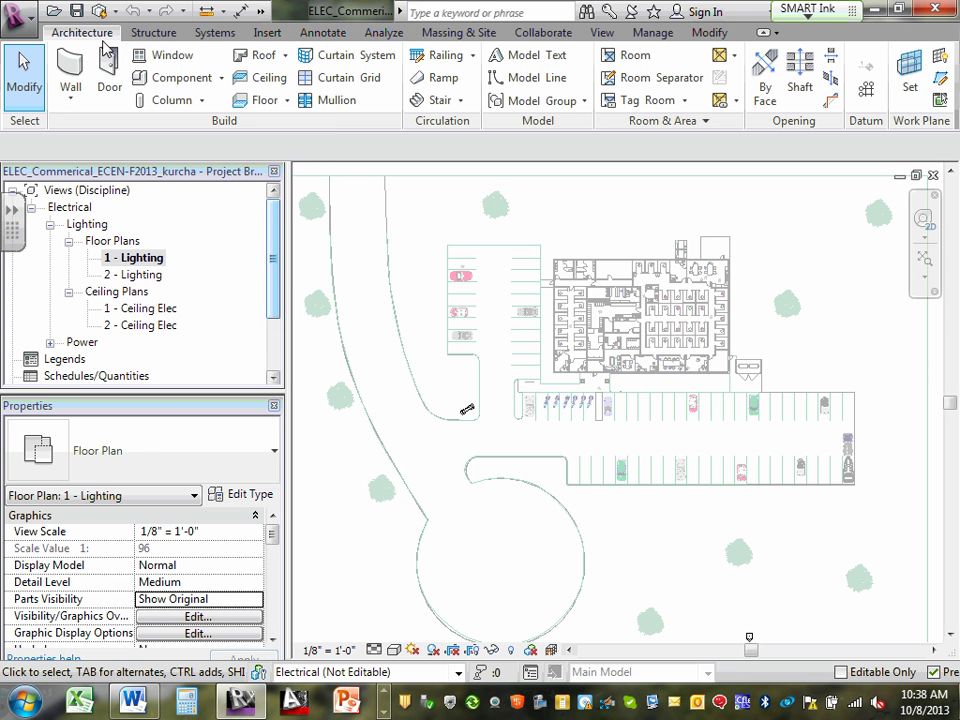
# Examine the structural, architectural and building systems tools, including the collapsed set of electrical tools
pyautogui.click(160, 34)
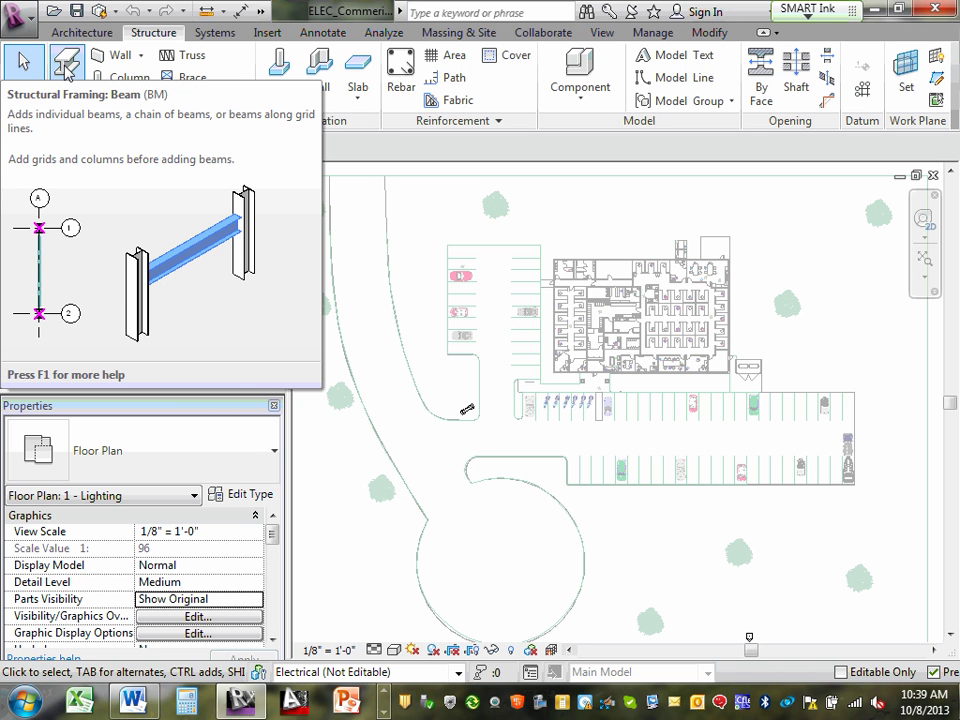
pyautogui.click(78, 33)
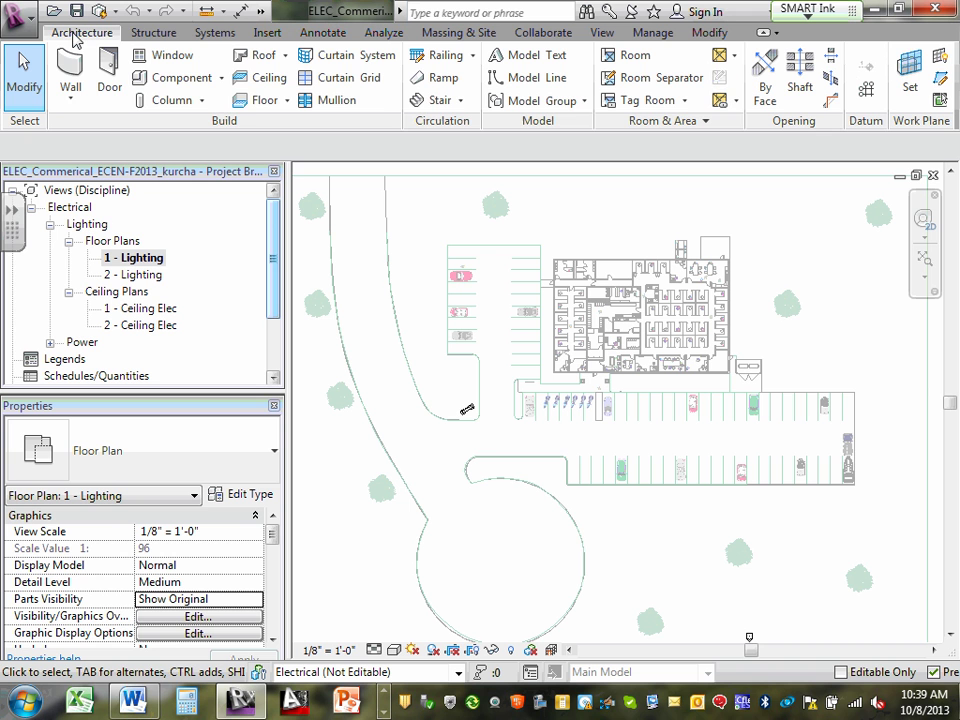
pyautogui.click(155, 34)
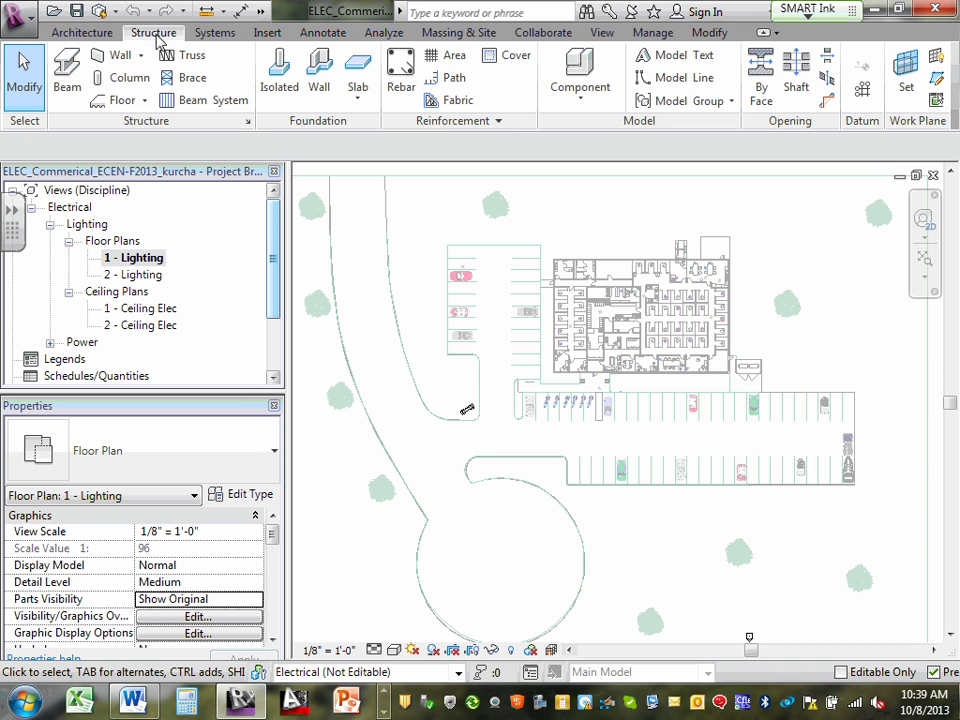
pyautogui.click(217, 36)
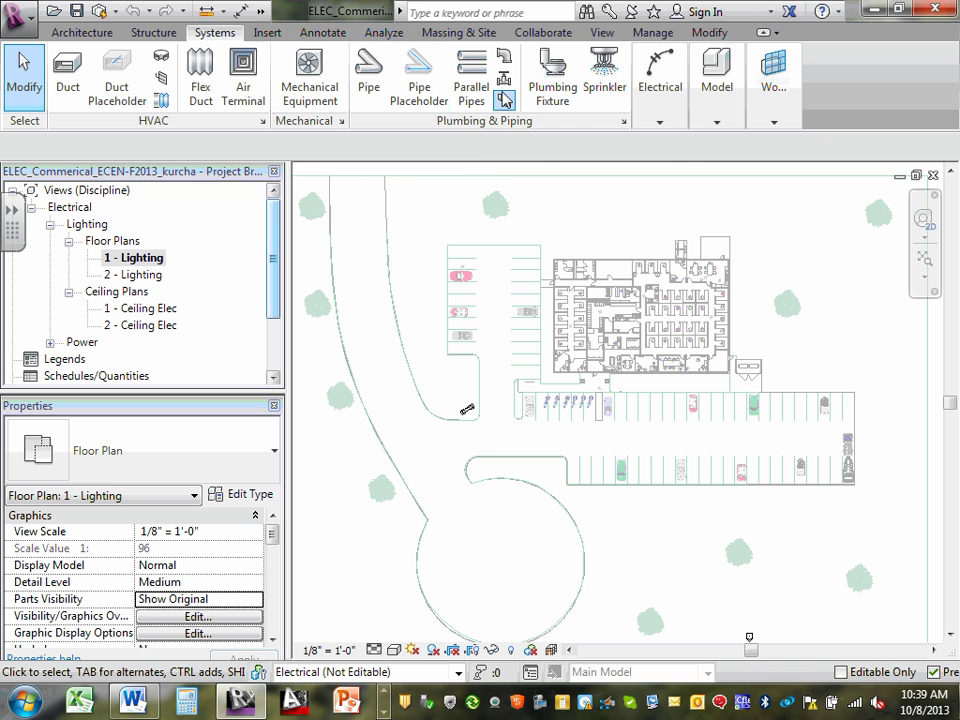
pyautogui.click(659, 122)
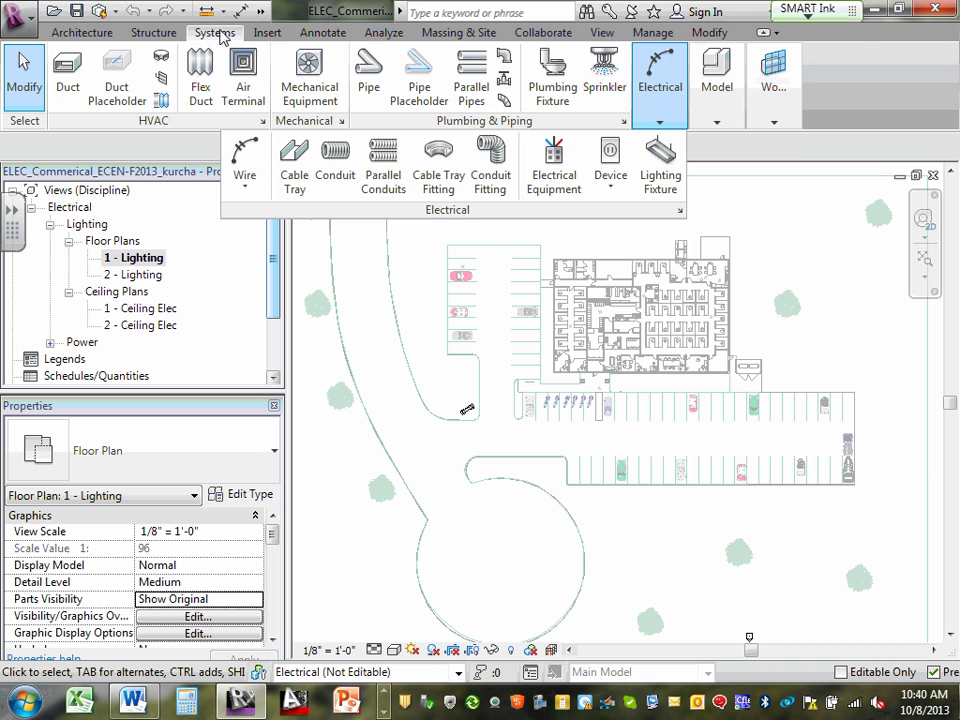
# Examine the tools for linking and importing files, annotating the plan and analyzing the model
pyautogui.click(266, 34)
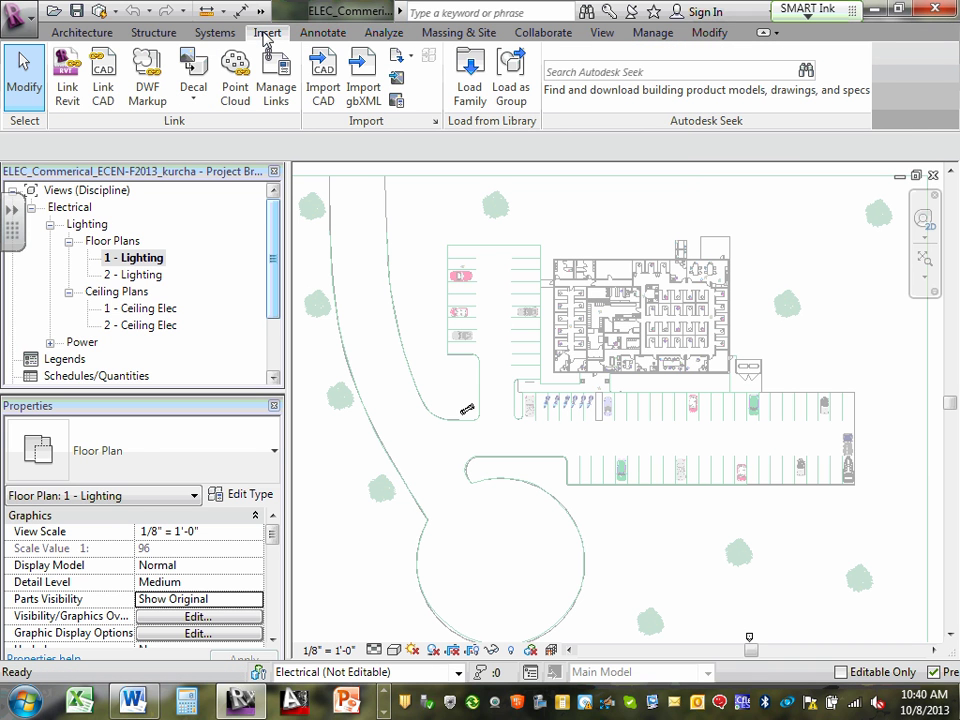
pyautogui.click(226, 36)
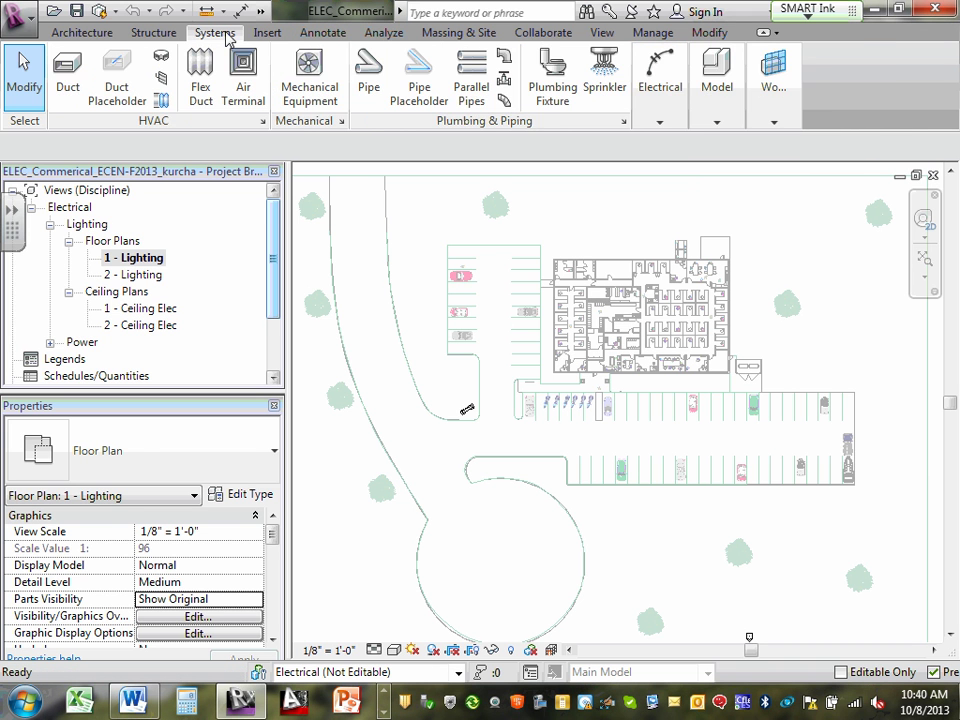
pyautogui.click(268, 36)
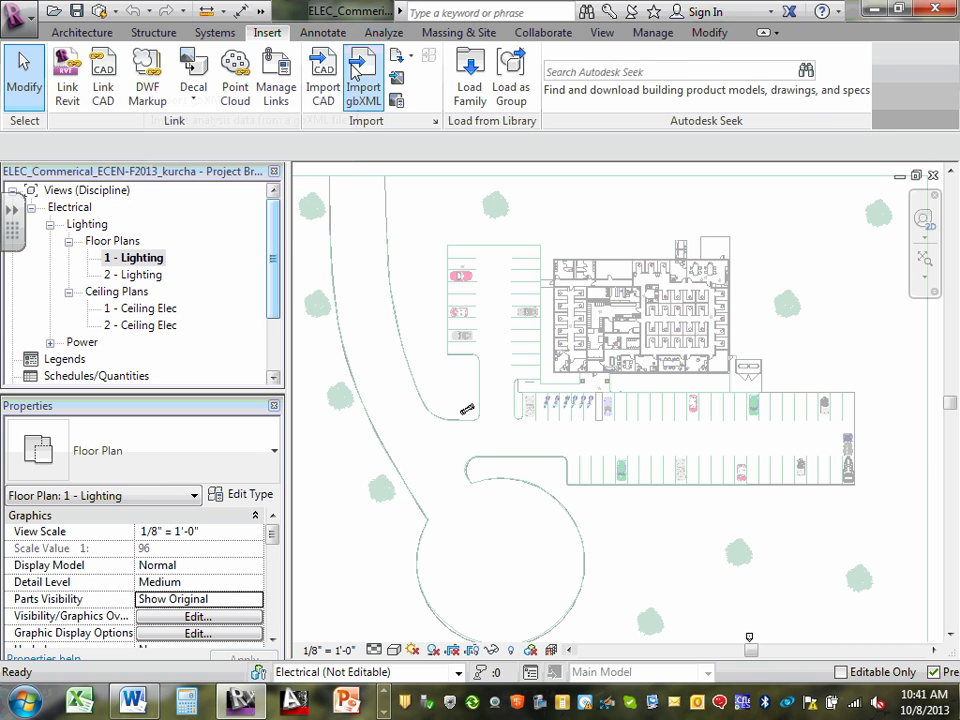
pyautogui.click(323, 33)
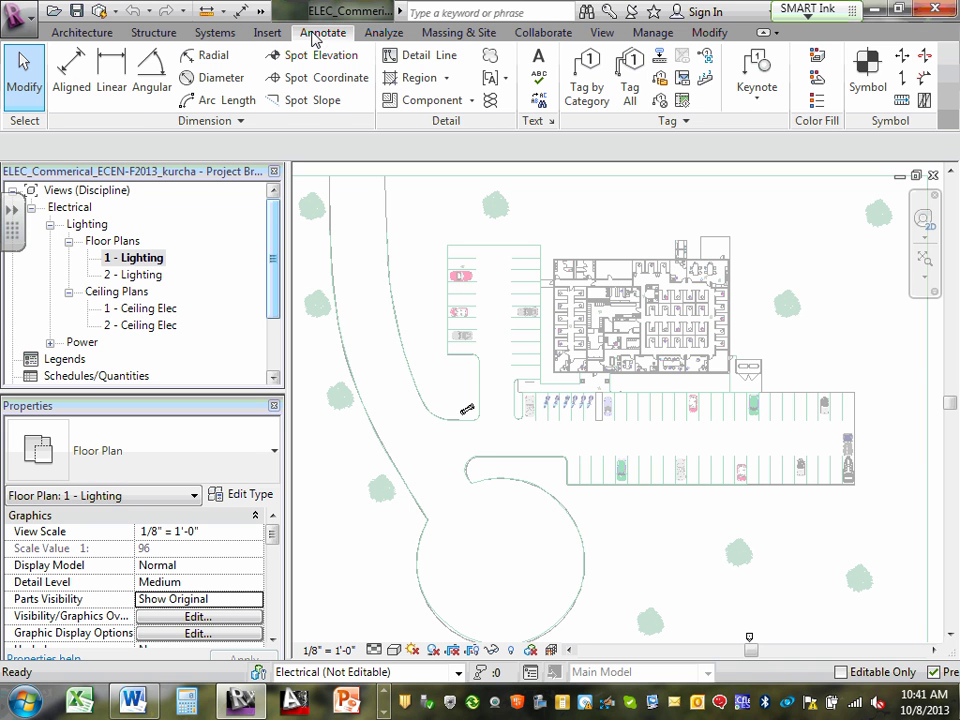
pyautogui.click(380, 33)
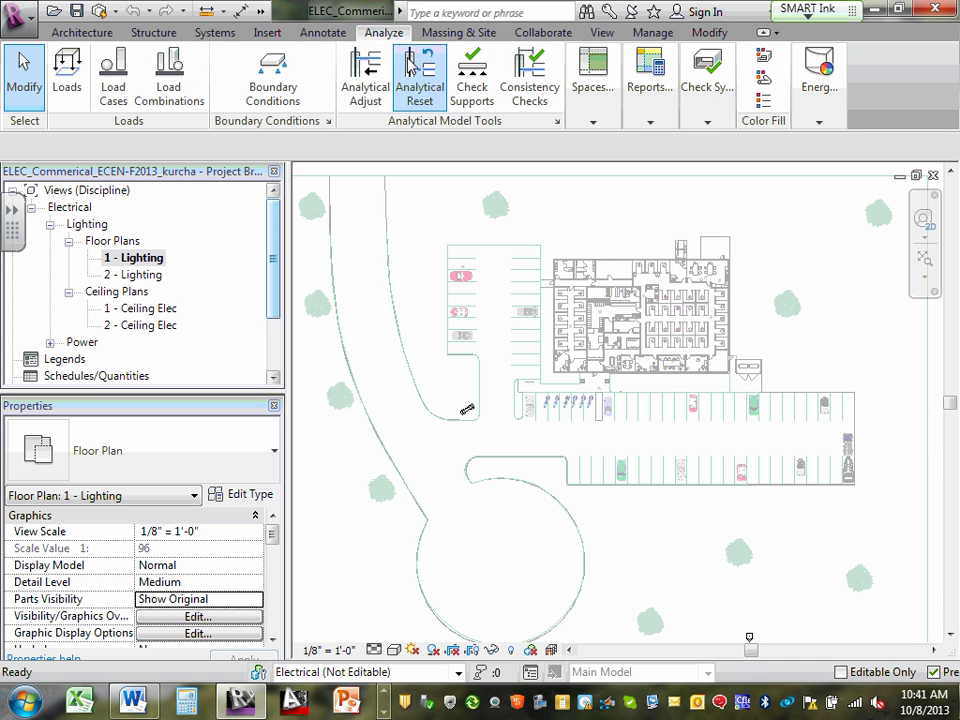
# Synchronize the local file with the central model immediately and reload the latest changes from it
pyautogui.click(538, 33)
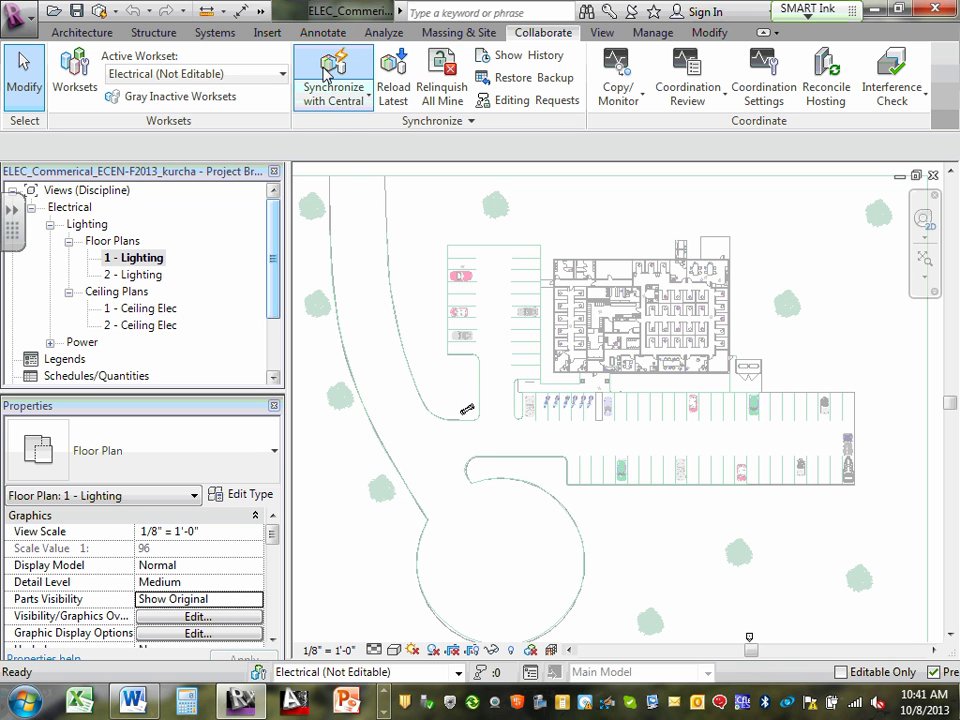
pyautogui.click(369, 99)
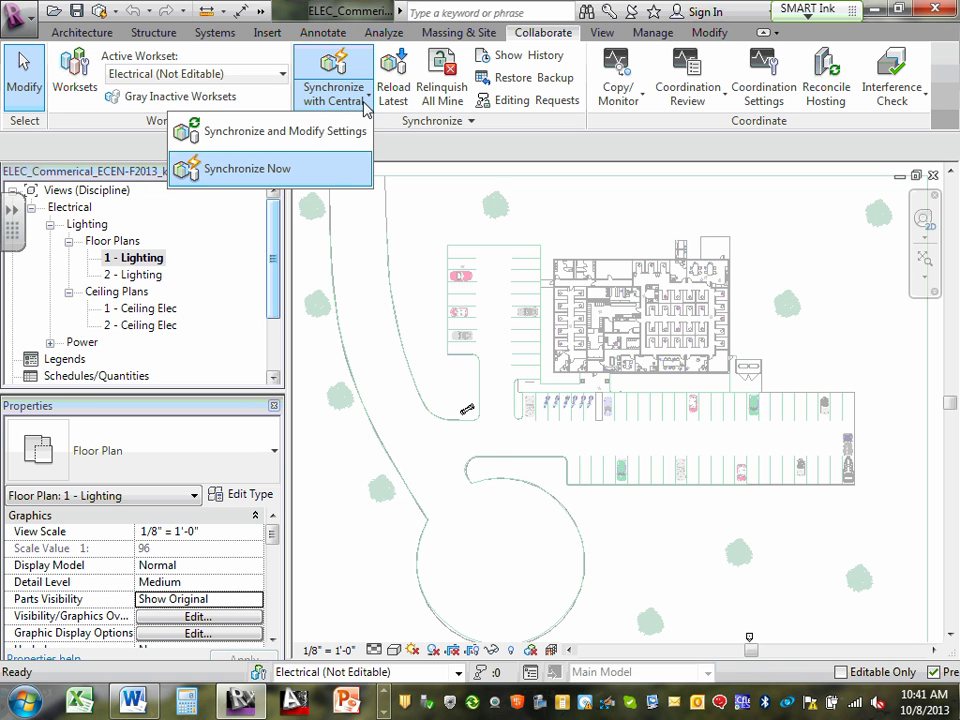
pyautogui.click(306, 181)
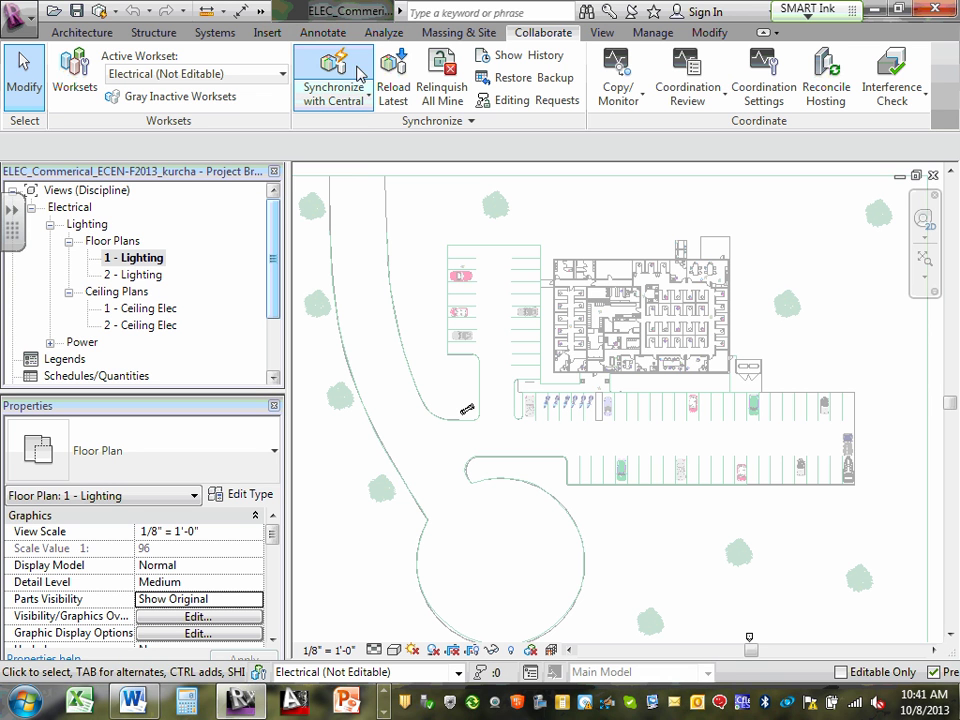
pyautogui.click(369, 97)
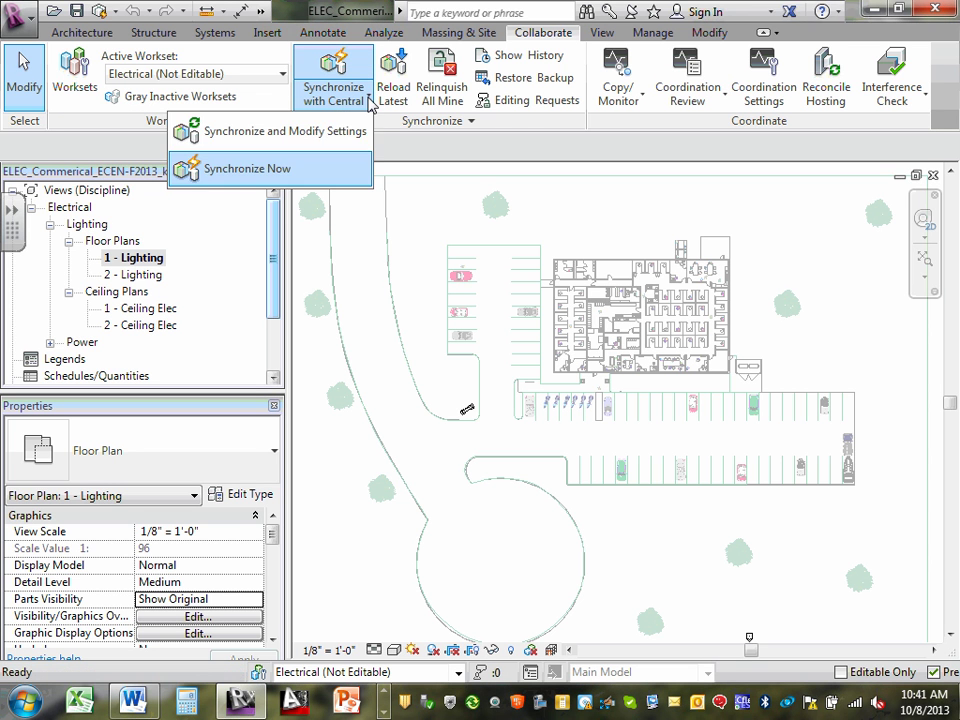
pyautogui.click(265, 175)
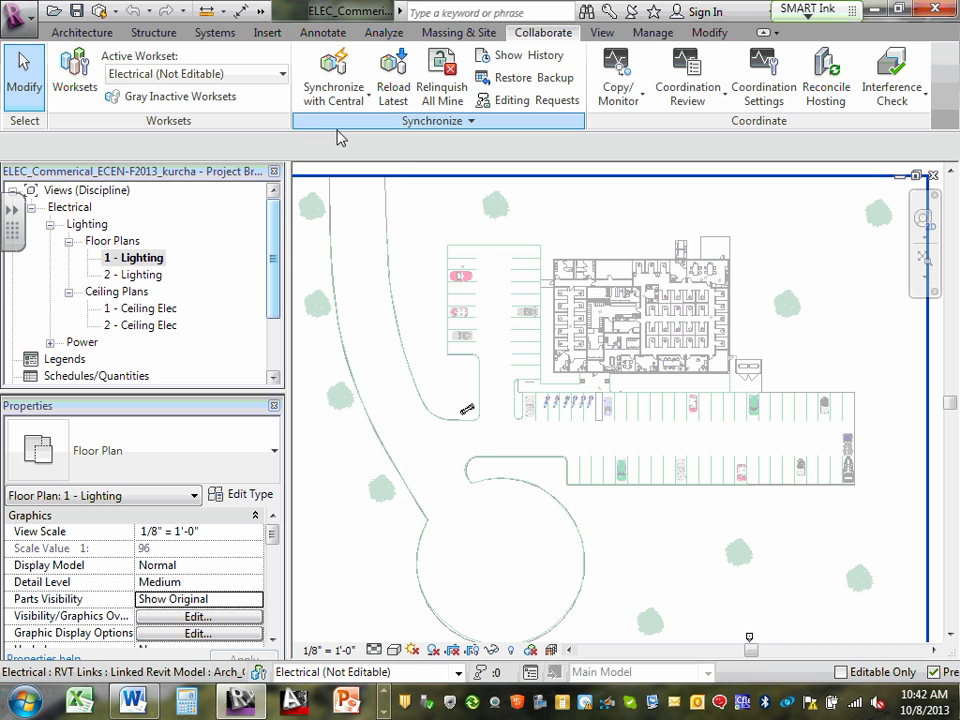
pyautogui.click(397, 90)
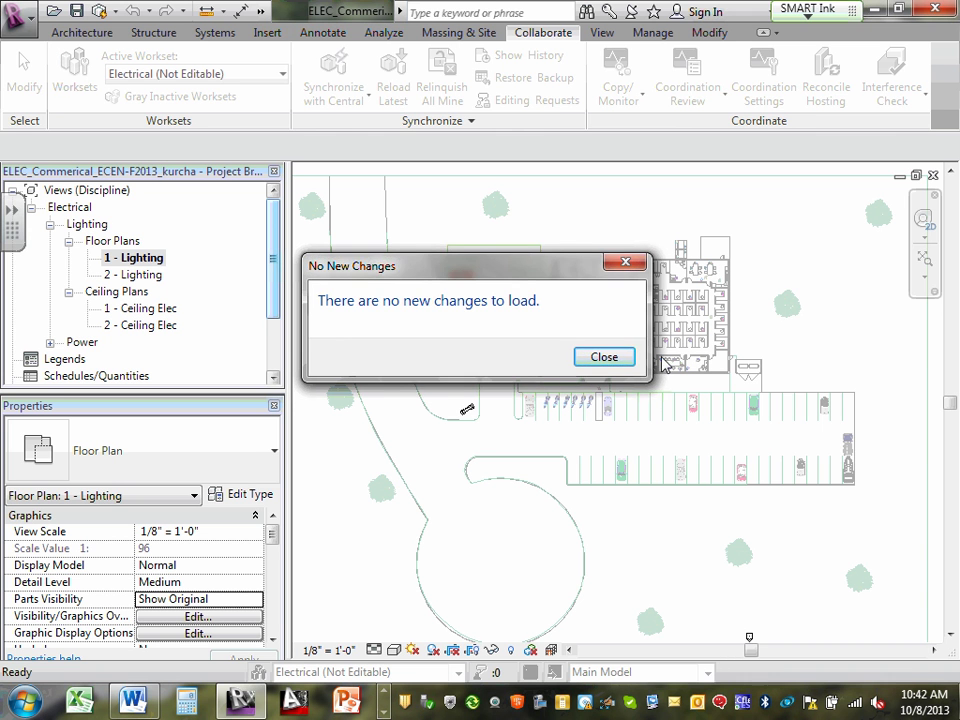
pyautogui.click(603, 358)
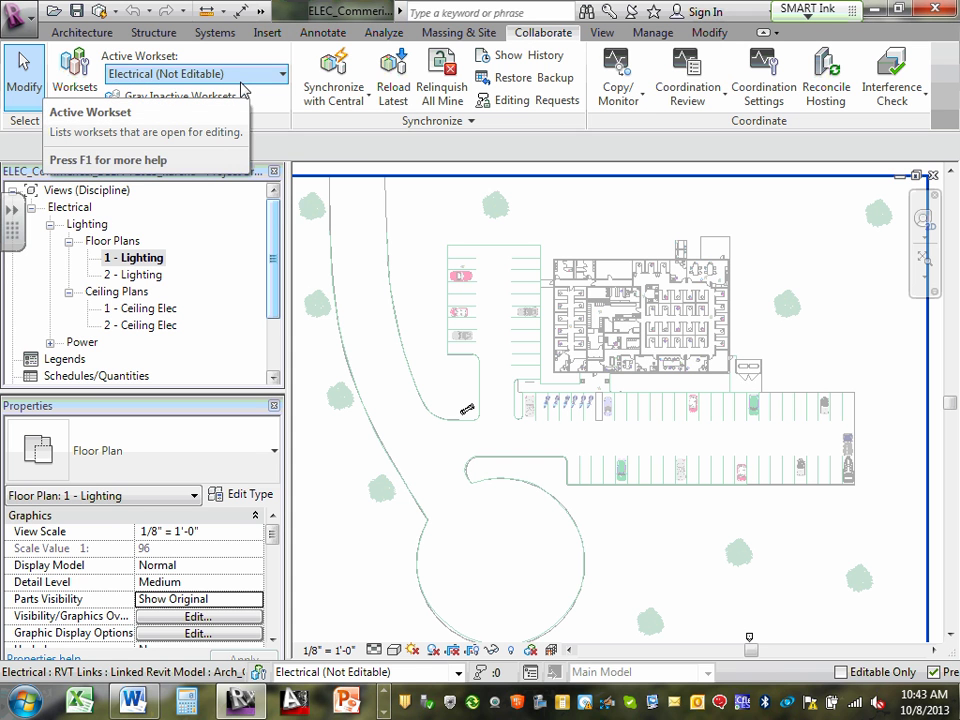
# Examine the collaboration and view creation tools, the available 3D view types, and the project management and modification tools
pyautogui.click(601, 34)
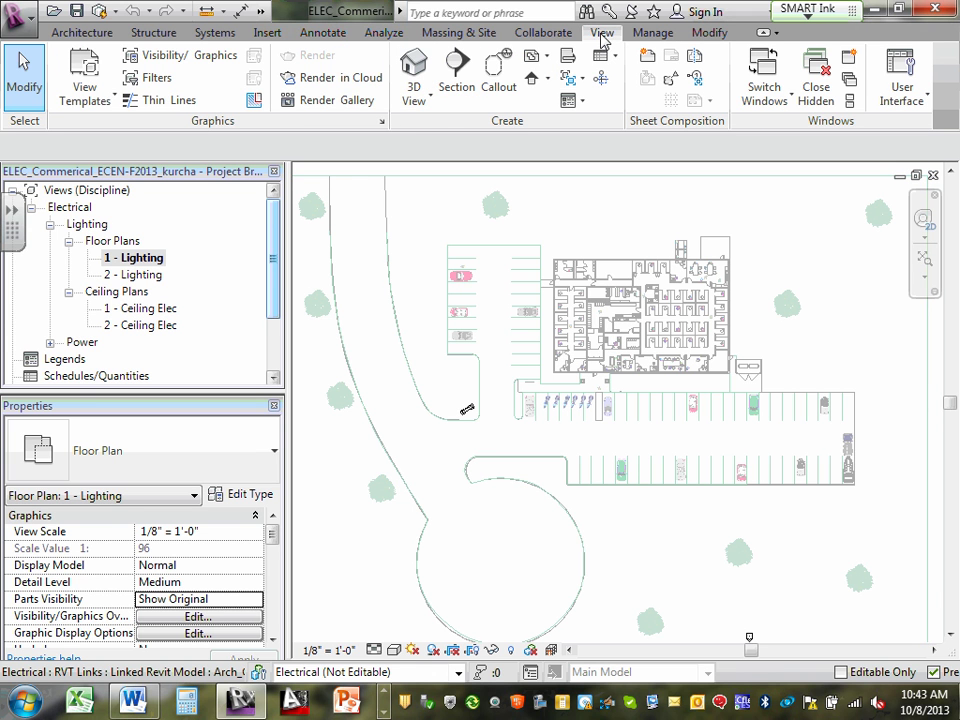
pyautogui.click(540, 33)
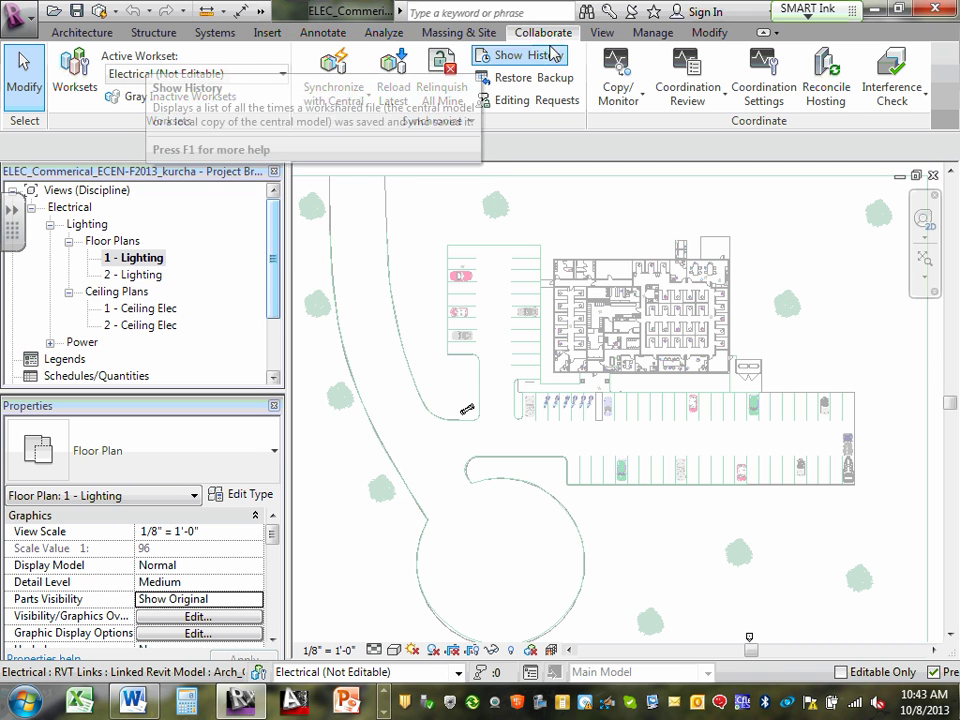
pyautogui.click(602, 34)
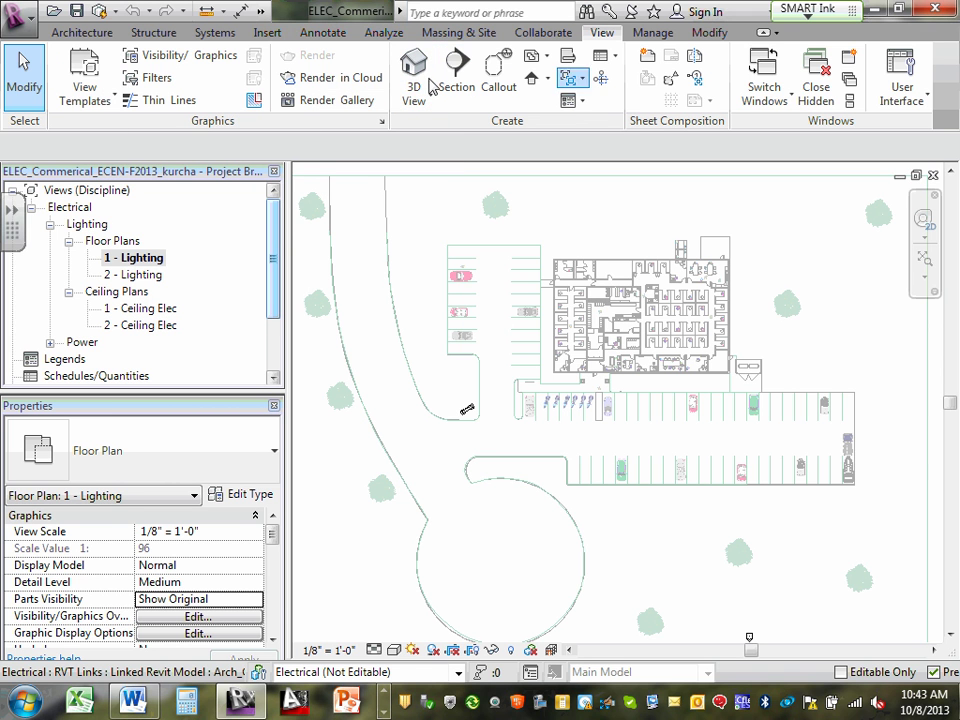
pyautogui.click(432, 97)
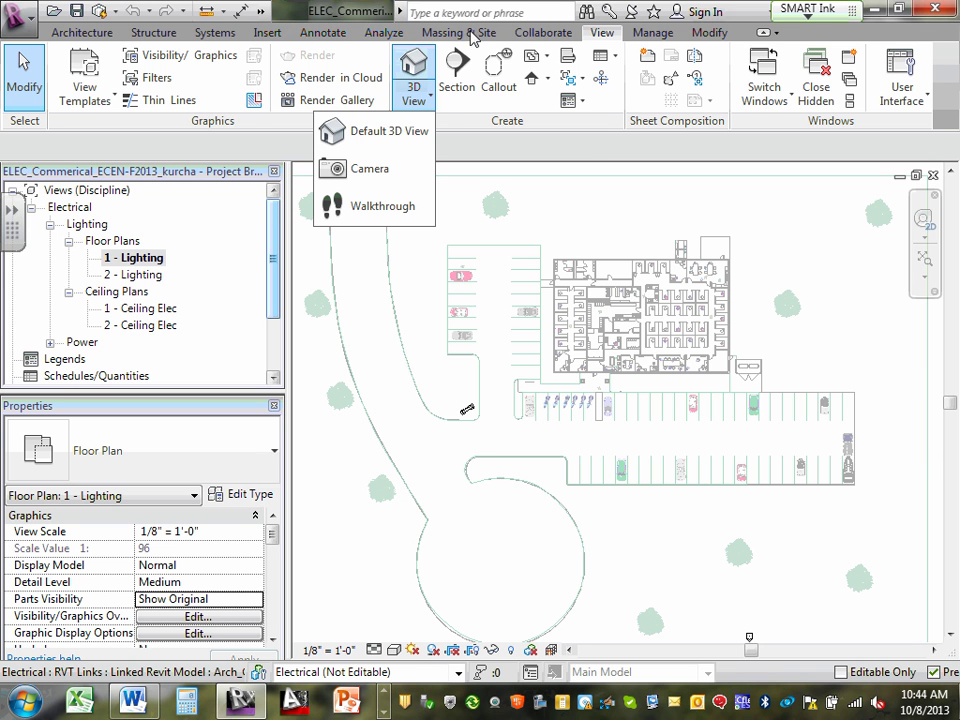
pyautogui.click(610, 35)
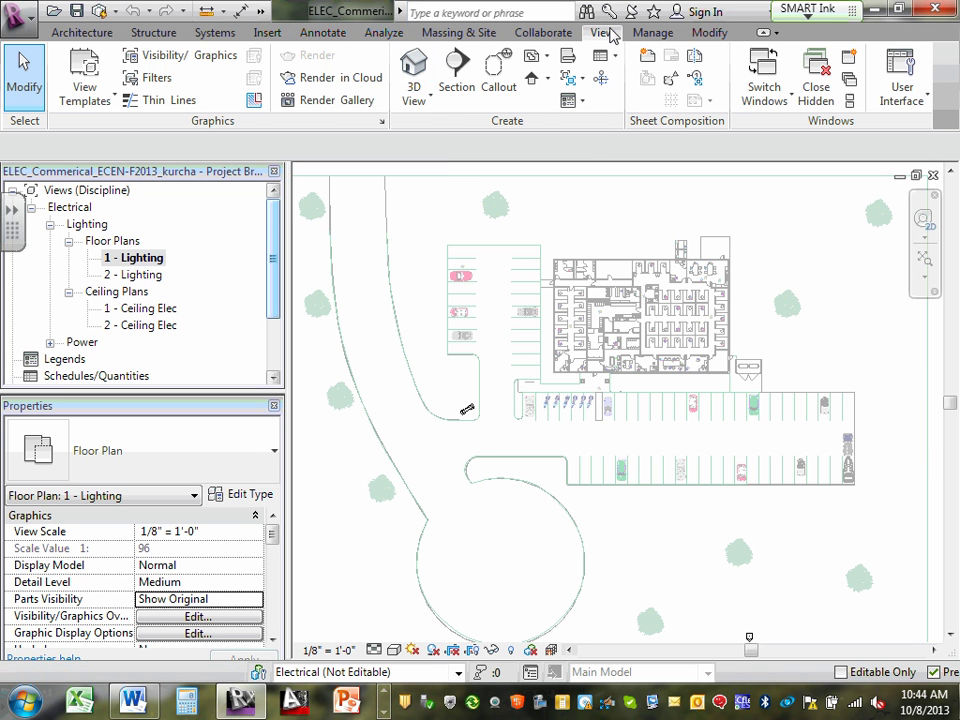
pyautogui.click(660, 36)
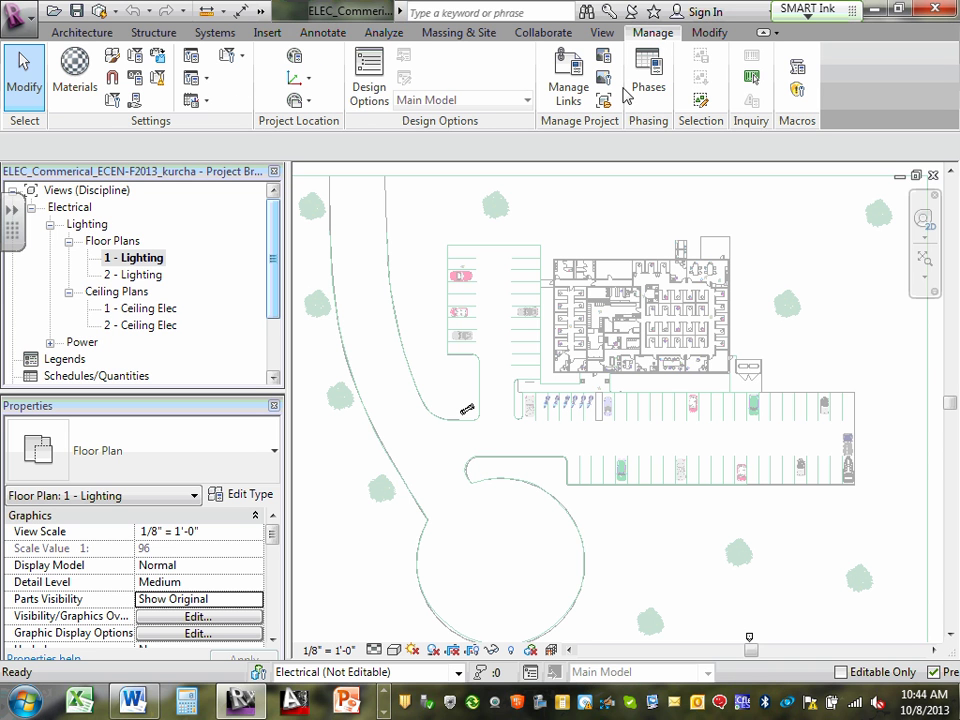
pyautogui.click(710, 34)
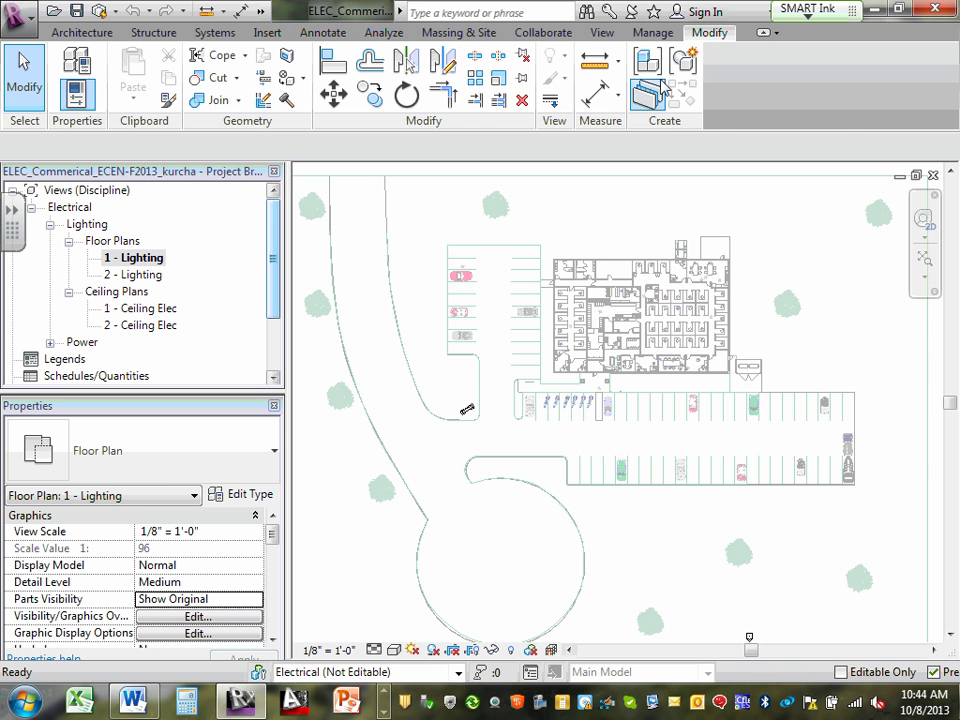
# Close the Project Browser, System Browser and Properties palettes
pyautogui.click(608, 34)
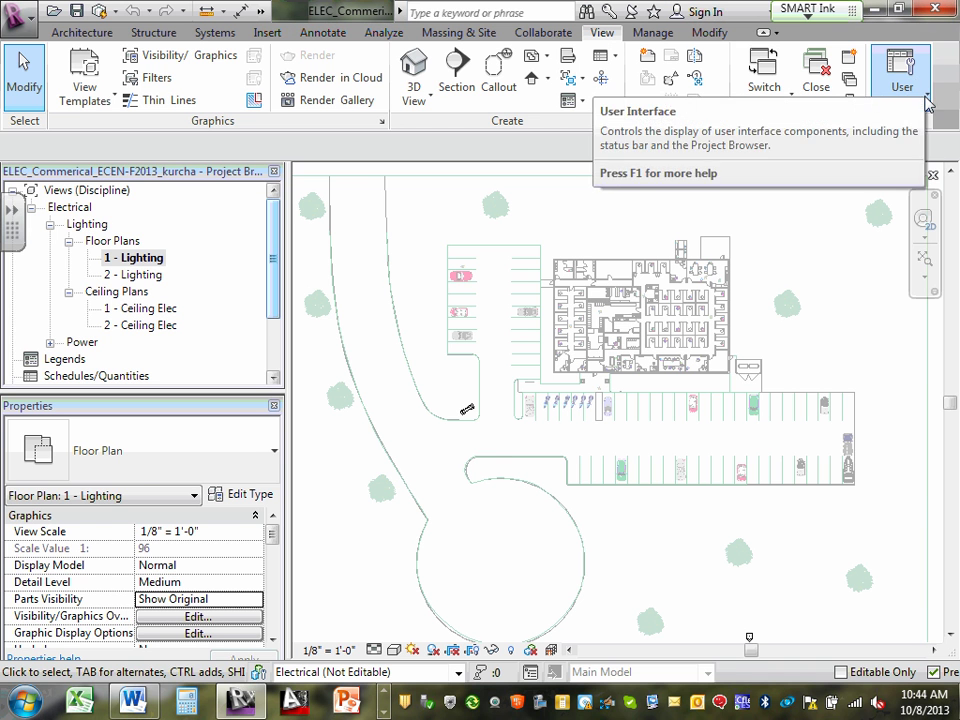
pyautogui.click(274, 171)
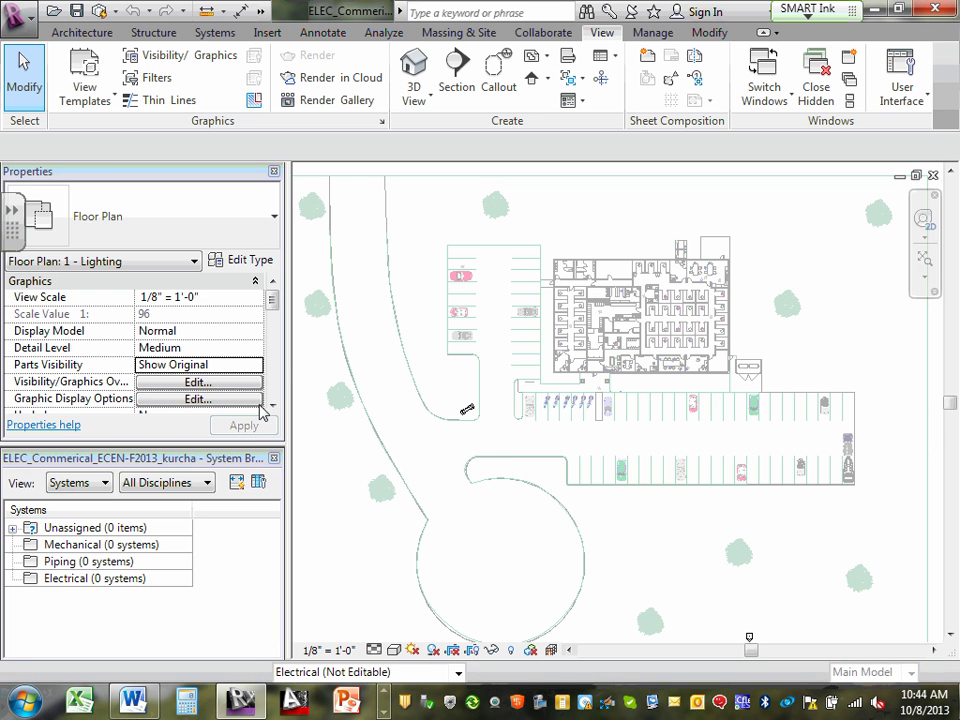
pyautogui.click(274, 457)
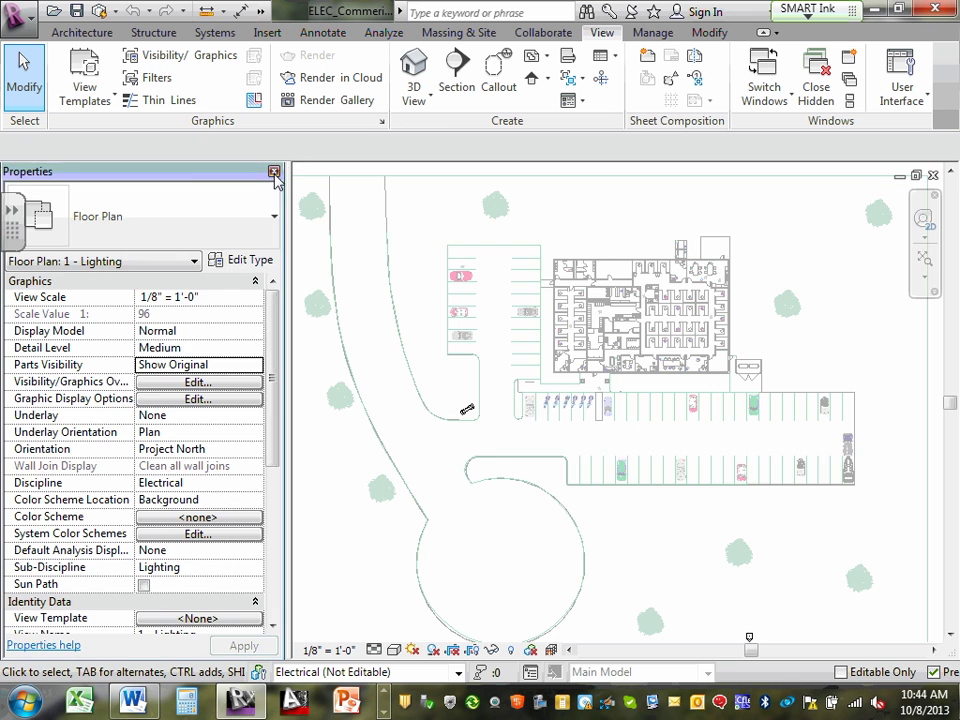
pyautogui.click(274, 171)
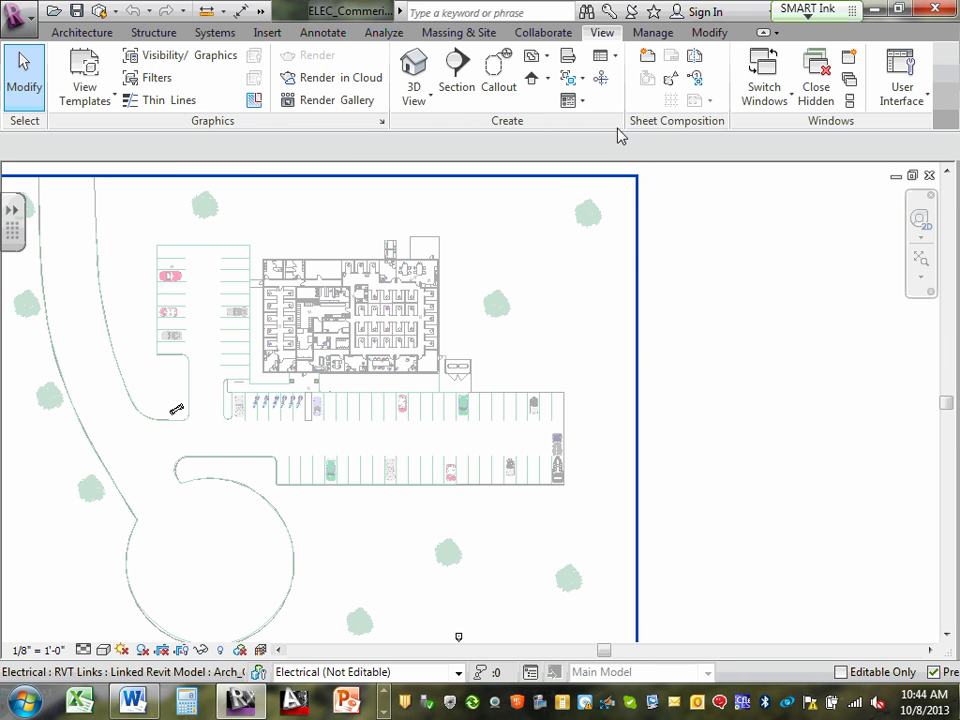
# Restore the Project Browser through the user interface display options
pyautogui.click(930, 100)
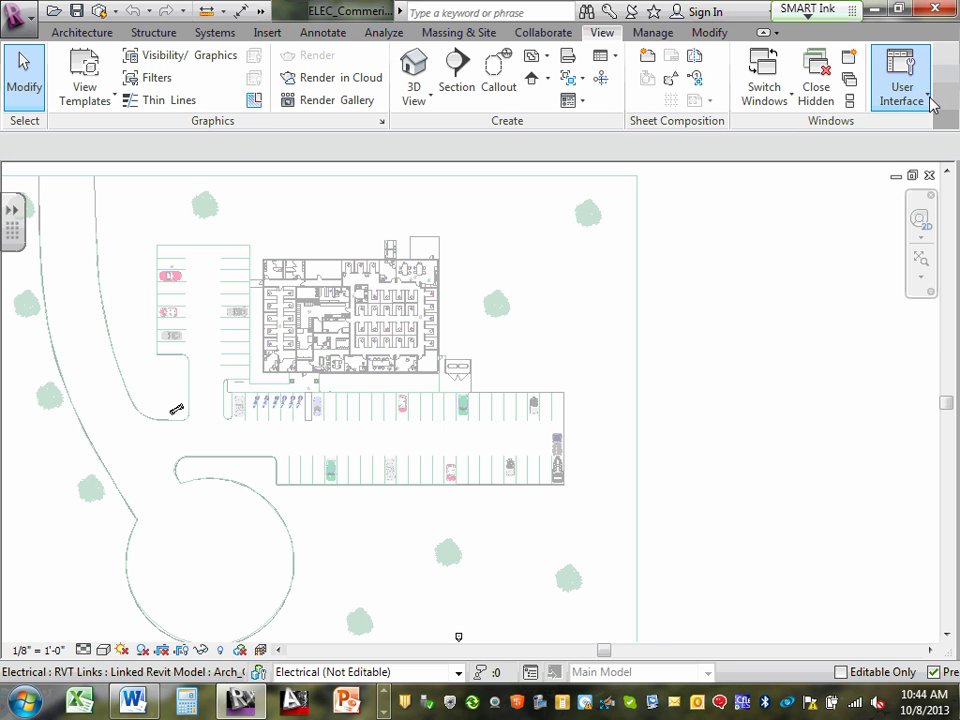
pyautogui.click(930, 100)
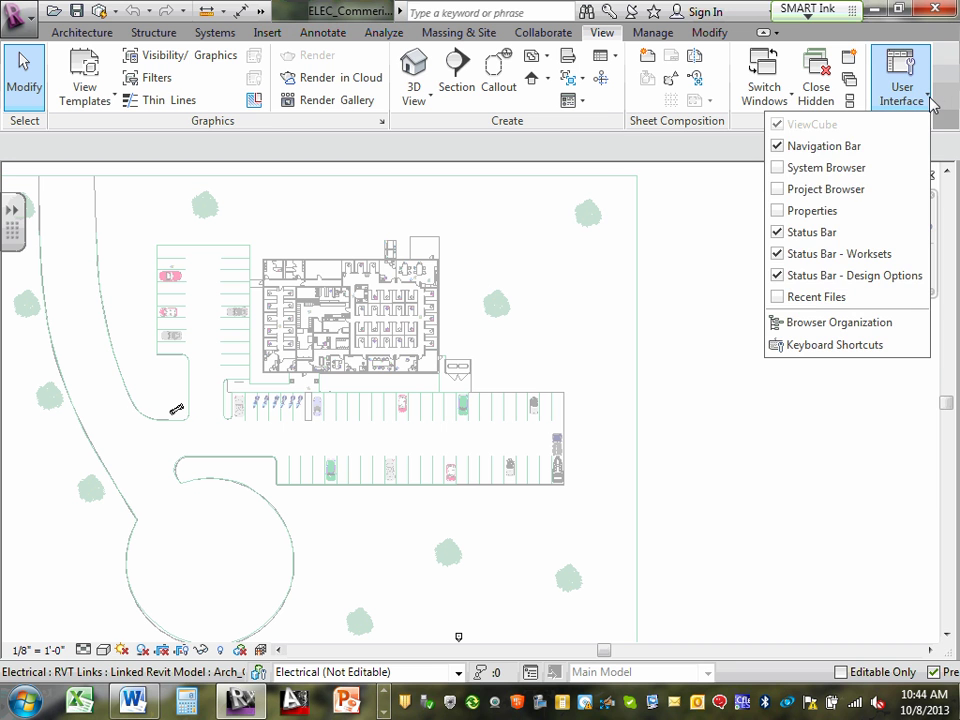
pyautogui.click(820, 190)
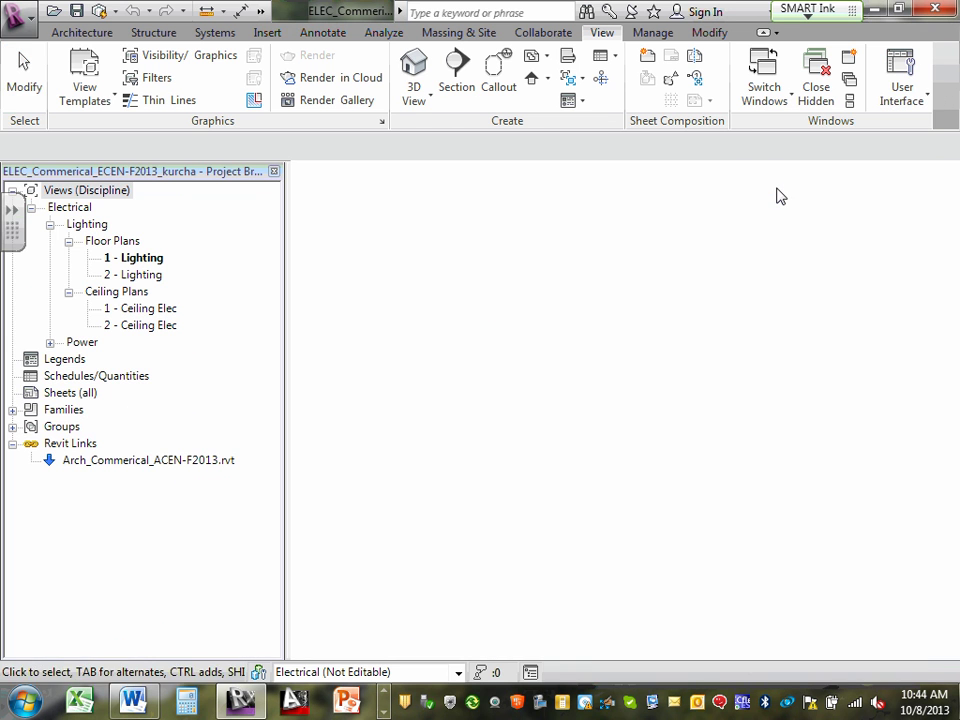
# Restore the Properties palette through the user interface display options and collapse the Electrical branch in the Project Browser
pyautogui.click(926, 95)
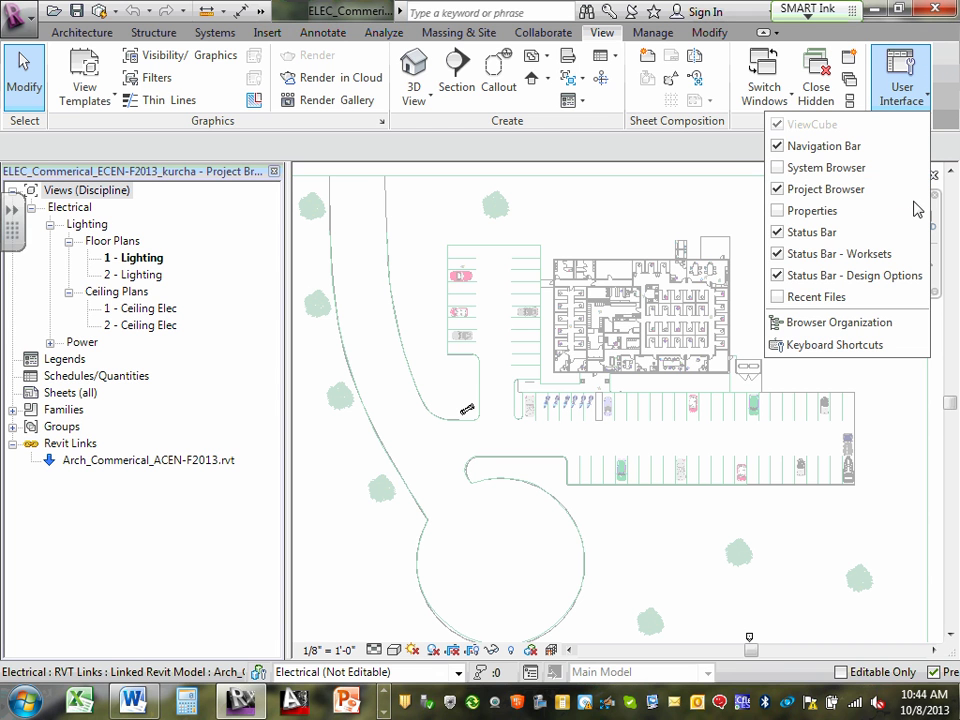
pyautogui.click(810, 211)
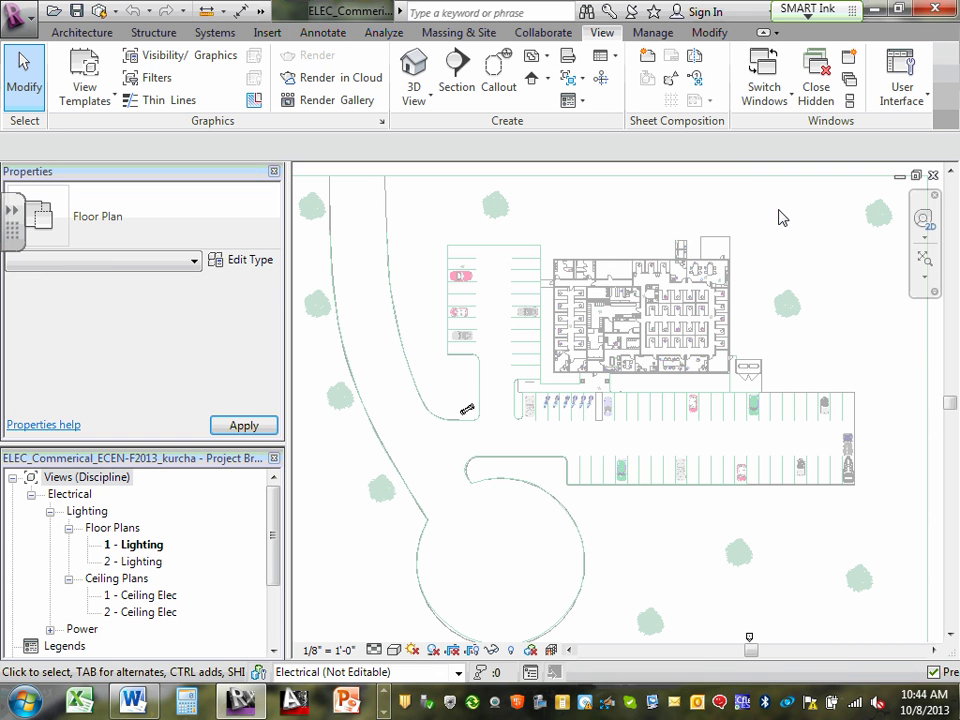
pyautogui.click(32, 494)
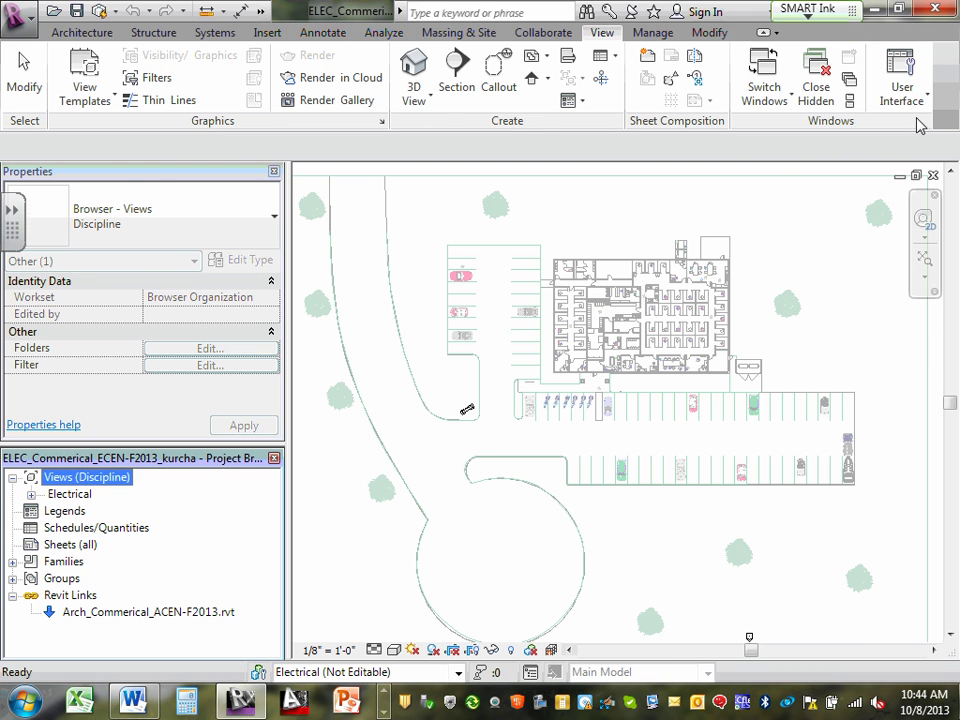
# Turn the System Browser on and back off through the user interface display options
pyautogui.click(905, 90)
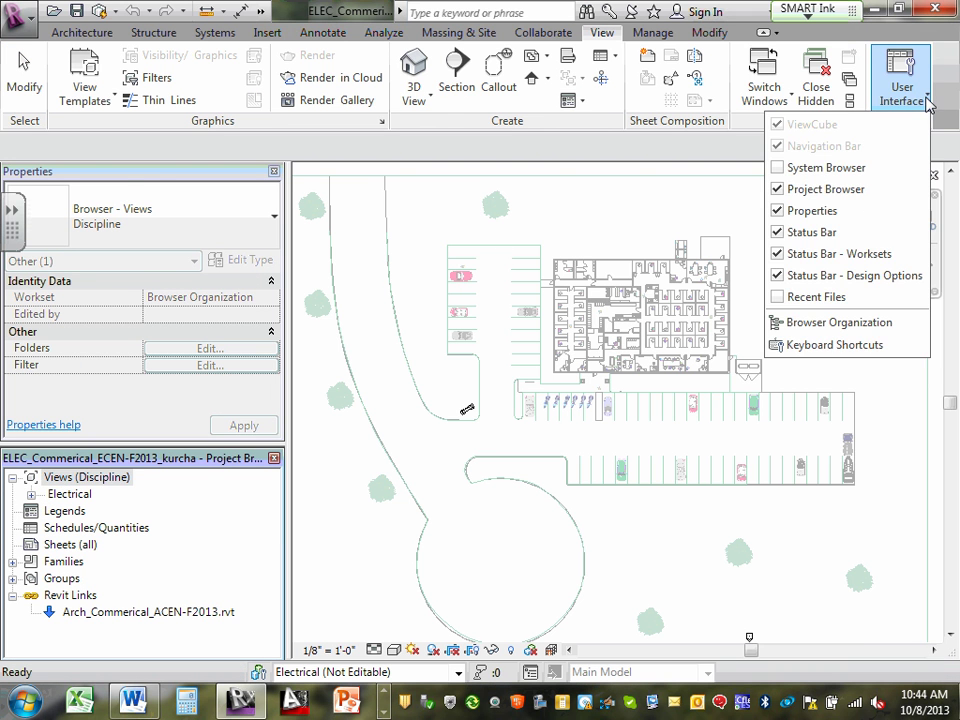
pyautogui.click(784, 168)
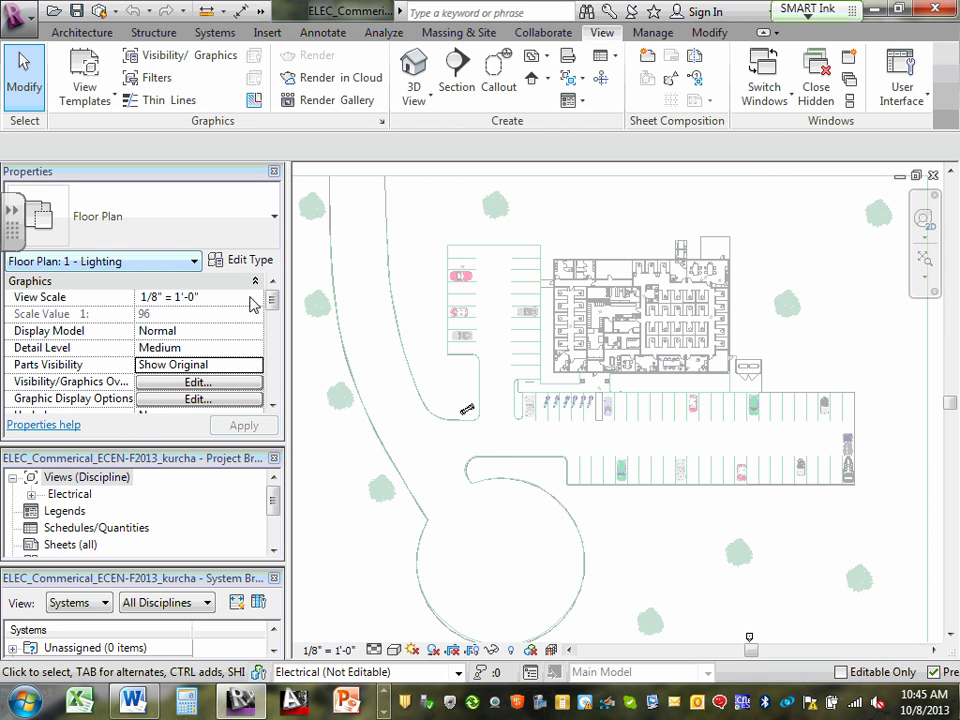
pyautogui.moveTo(273, 302)
pyautogui.mouseDown()
pyautogui.moveTo(270, 332)
pyautogui.moveTo(272, 316)
pyautogui.mouseUp()
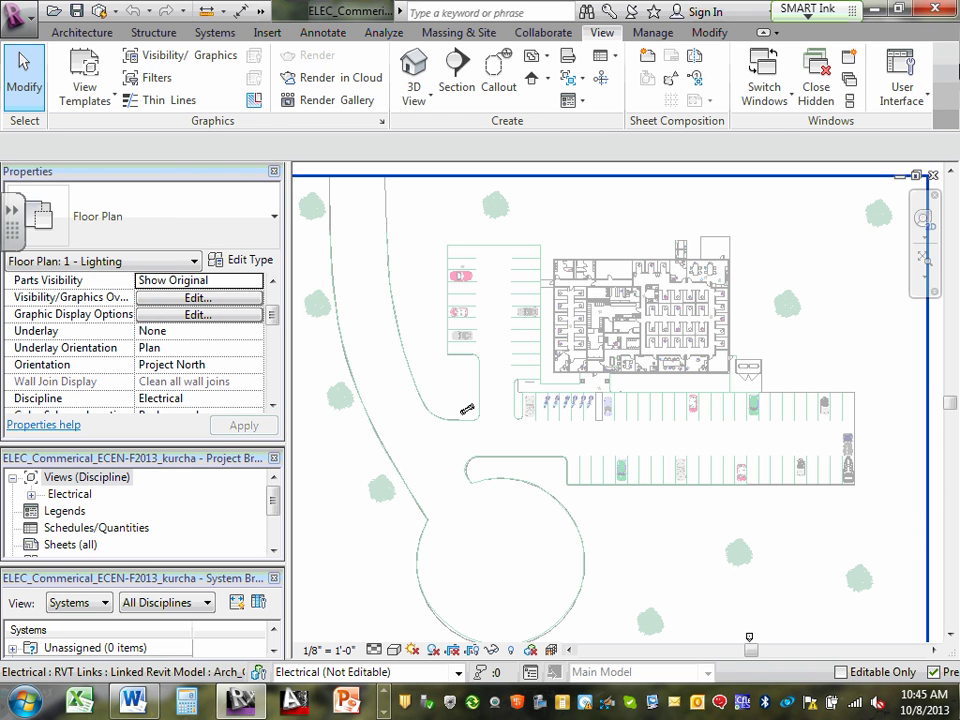
pyautogui.click(930, 100)
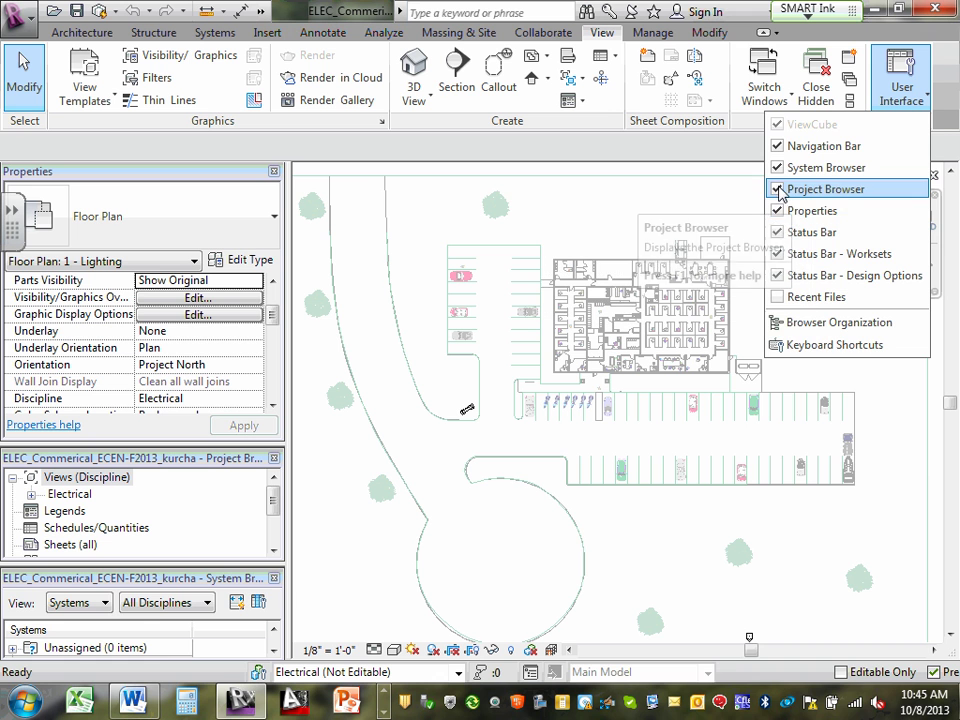
pyautogui.click(820, 168)
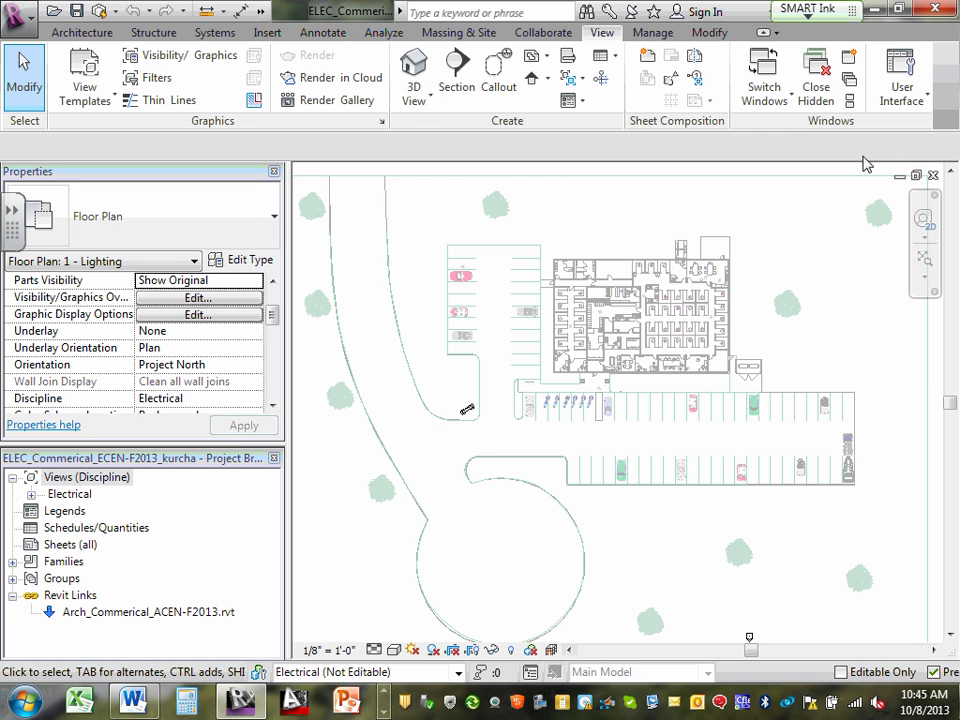
# Minimize all open view windows and close the Properties palette and the Project Browser
pyautogui.click(915, 175)
pyautogui.click(755, 229)
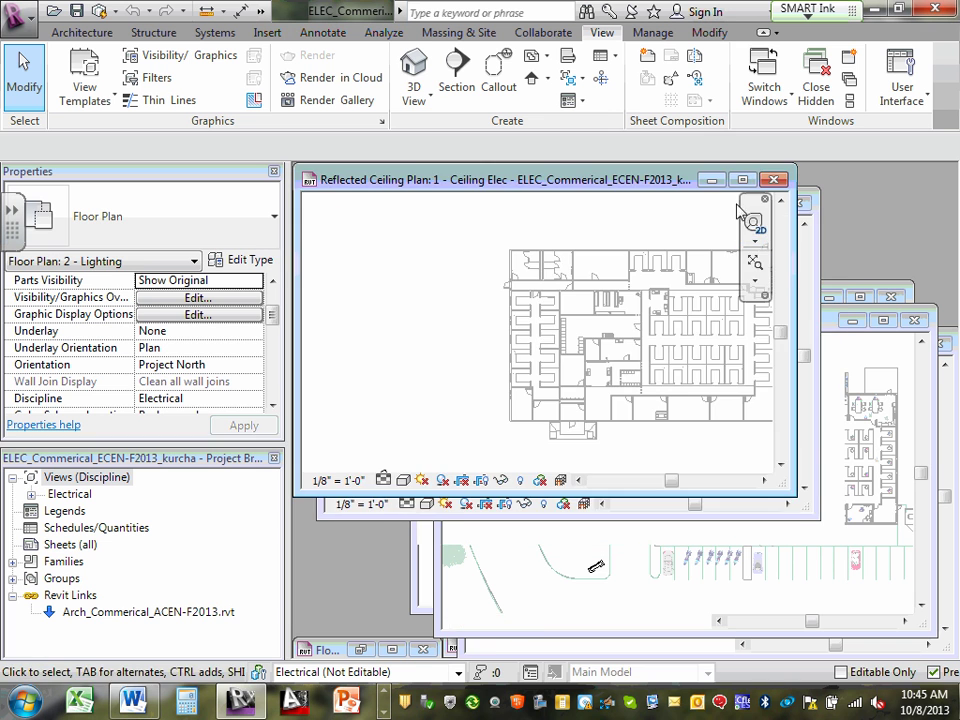
pyautogui.click(709, 178)
pyautogui.click(731, 199)
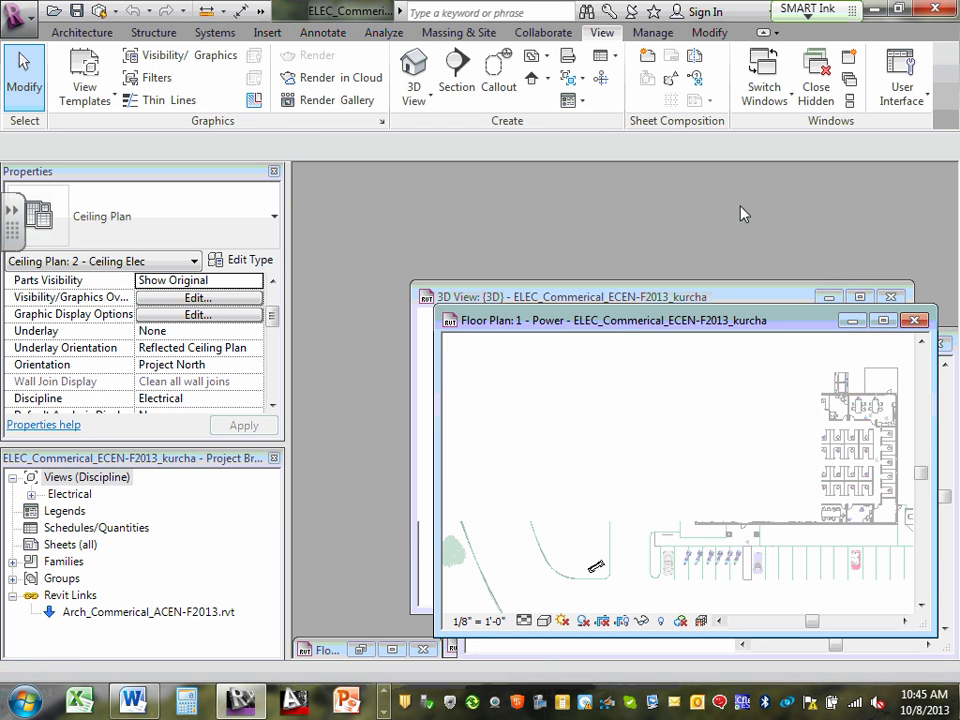
pyautogui.click(853, 321)
pyautogui.click(834, 298)
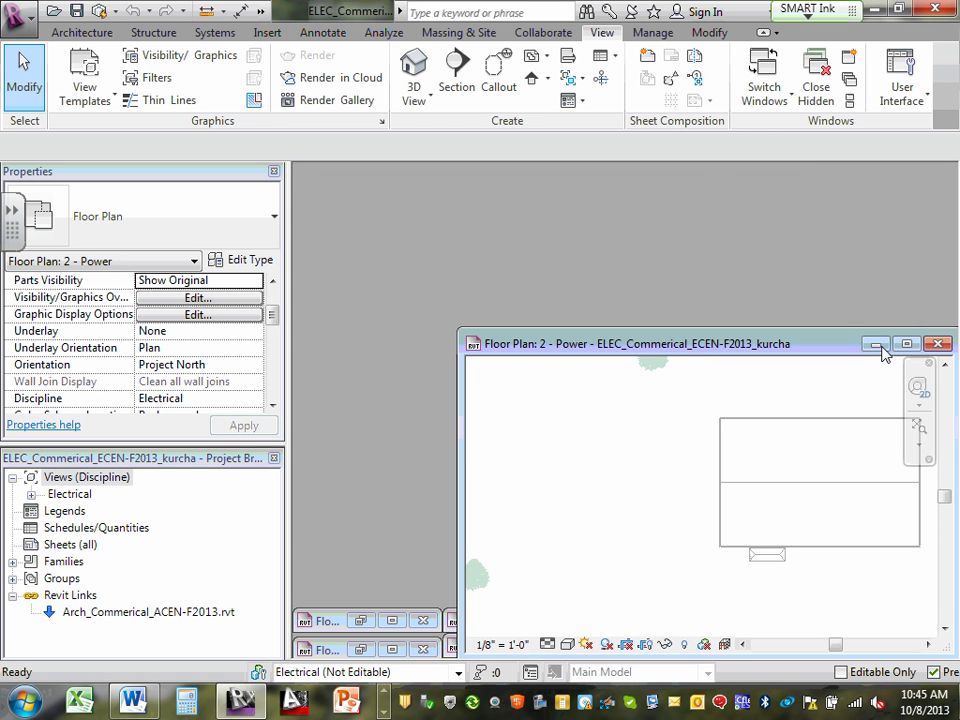
pyautogui.click(870, 345)
pyautogui.click(274, 173)
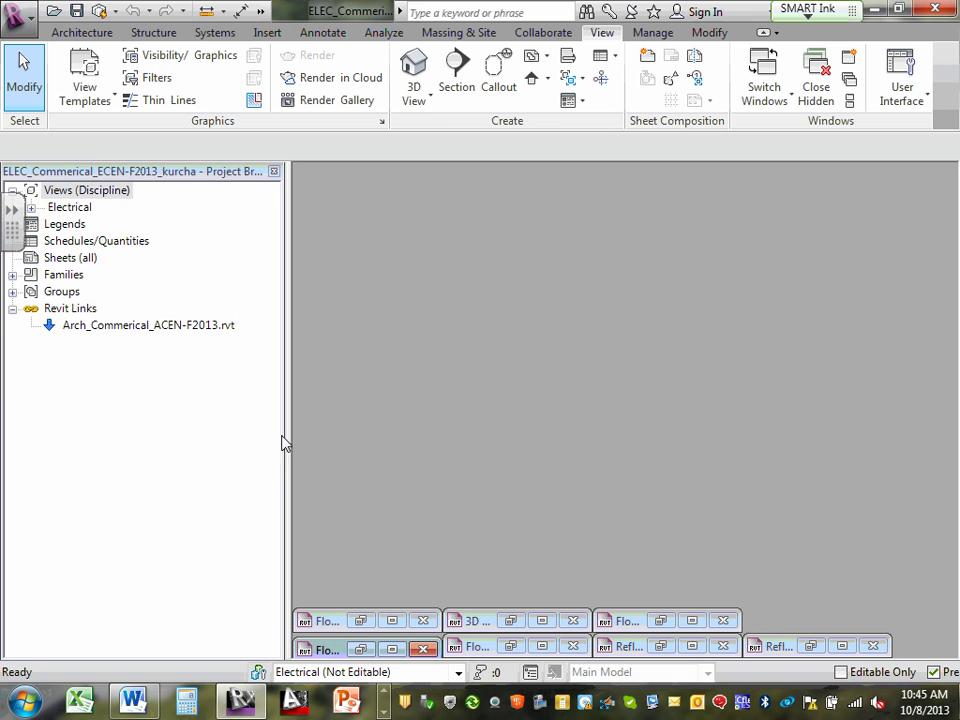
pyautogui.click(274, 173)
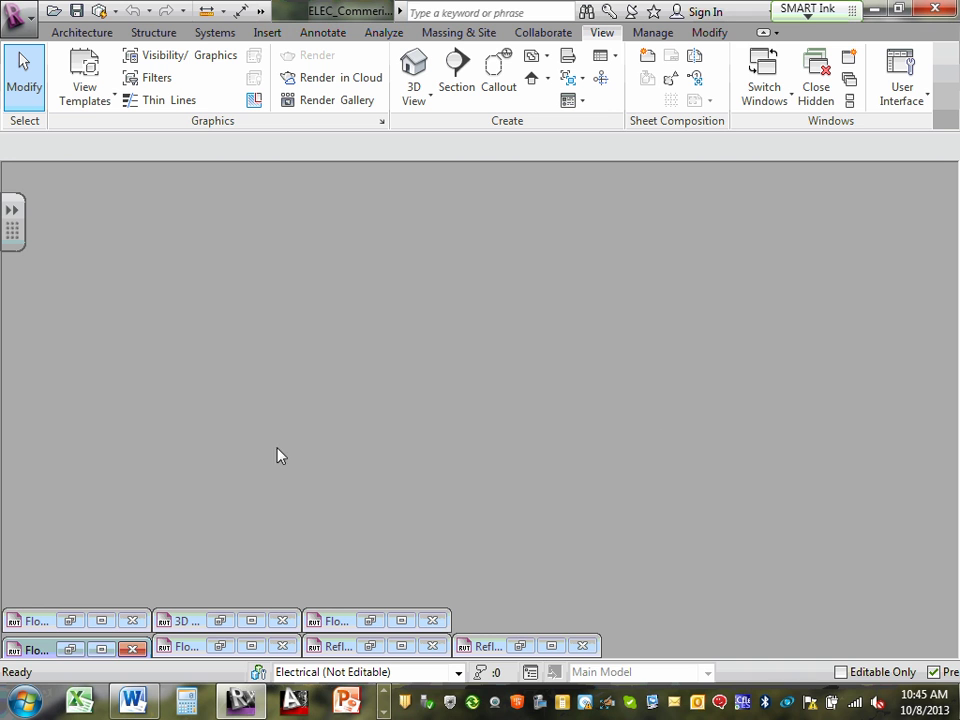
# Close all the minimized views except the 2 - Lighting floor plan, leaving it maximized
pyautogui.click(132, 620)
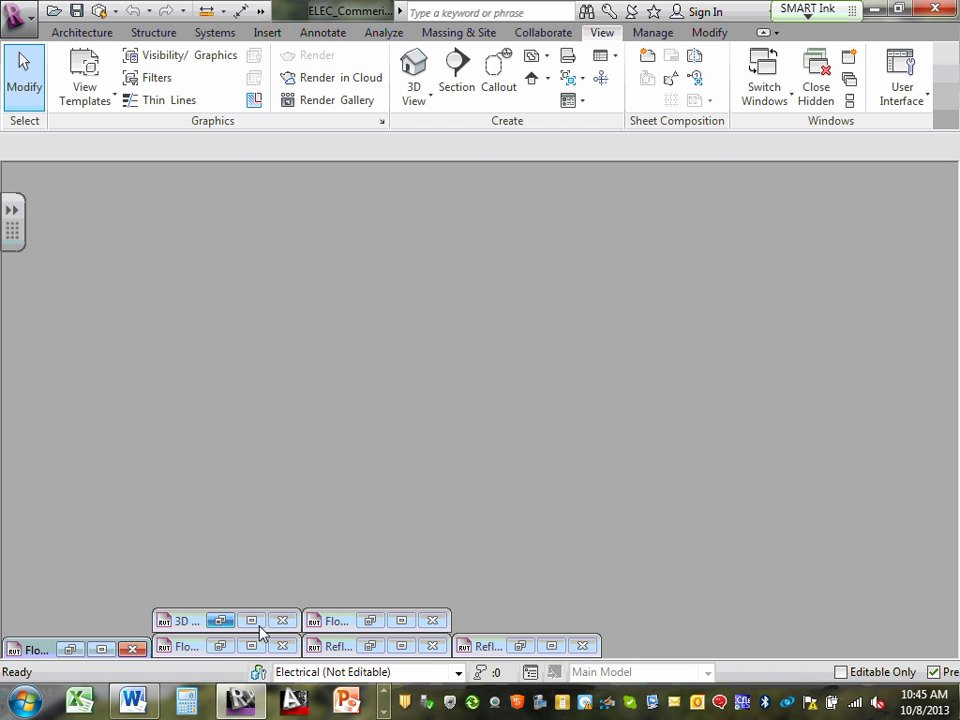
pyautogui.click(281, 622)
pyautogui.click(433, 621)
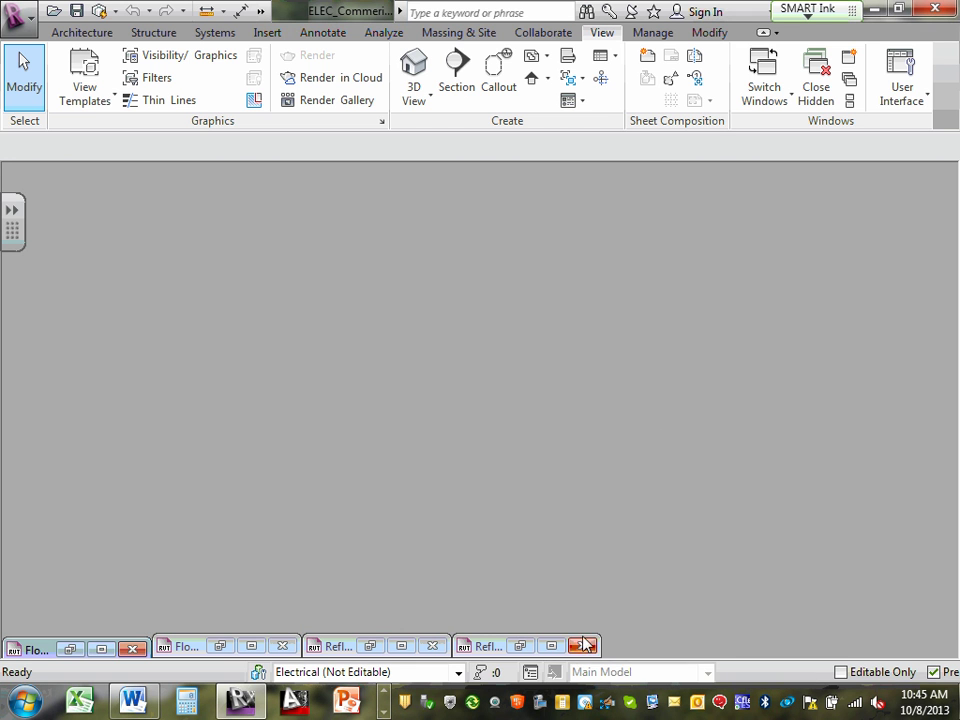
pyautogui.click(583, 646)
pyautogui.click(403, 646)
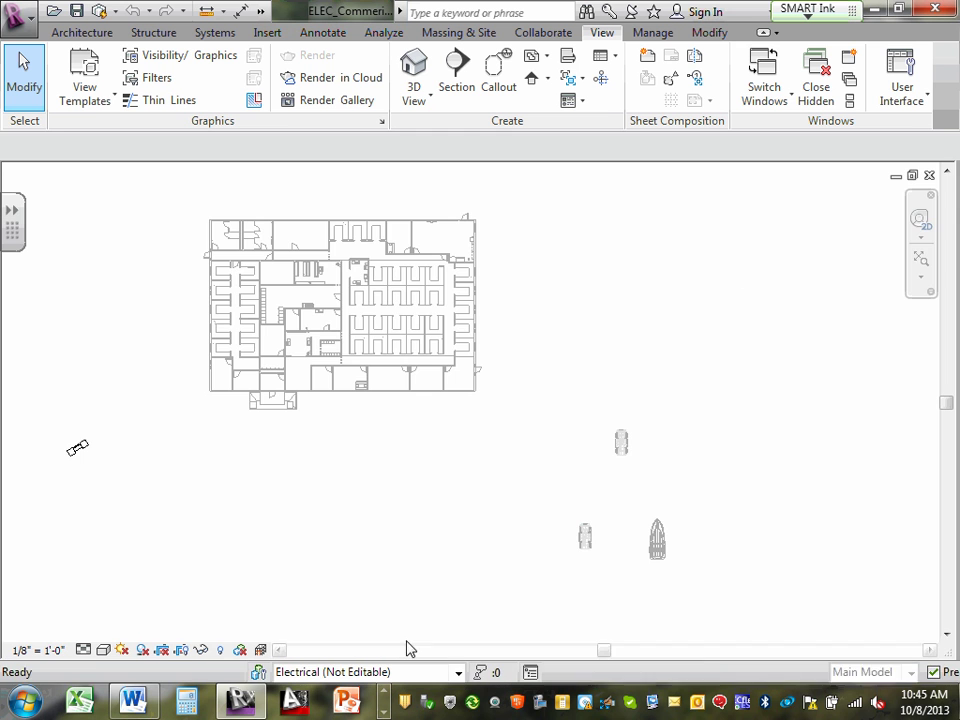
pyautogui.click(929, 175)
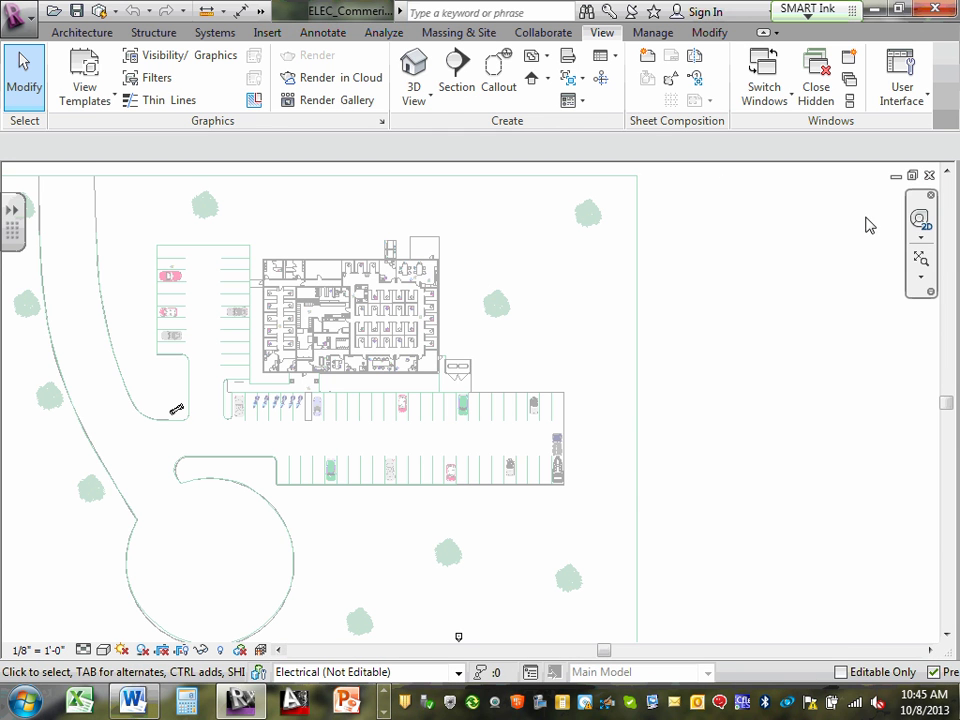
pyautogui.click(929, 176)
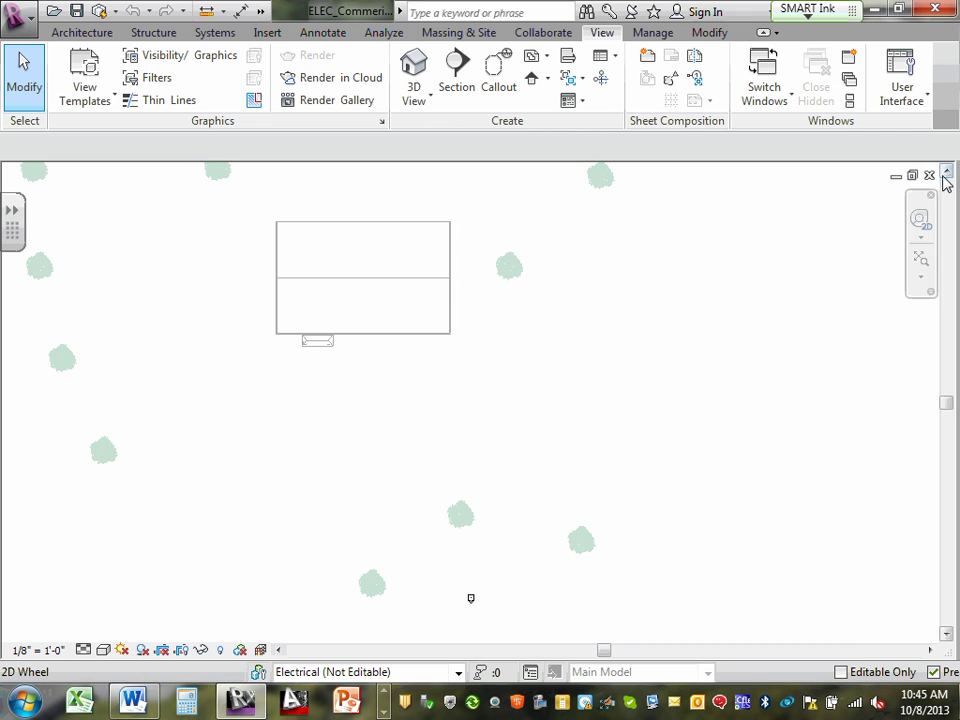
# Restore the Properties palette and the Project Browser through the user interface display options, and expand the Electrical branch
pyautogui.click(908, 90)
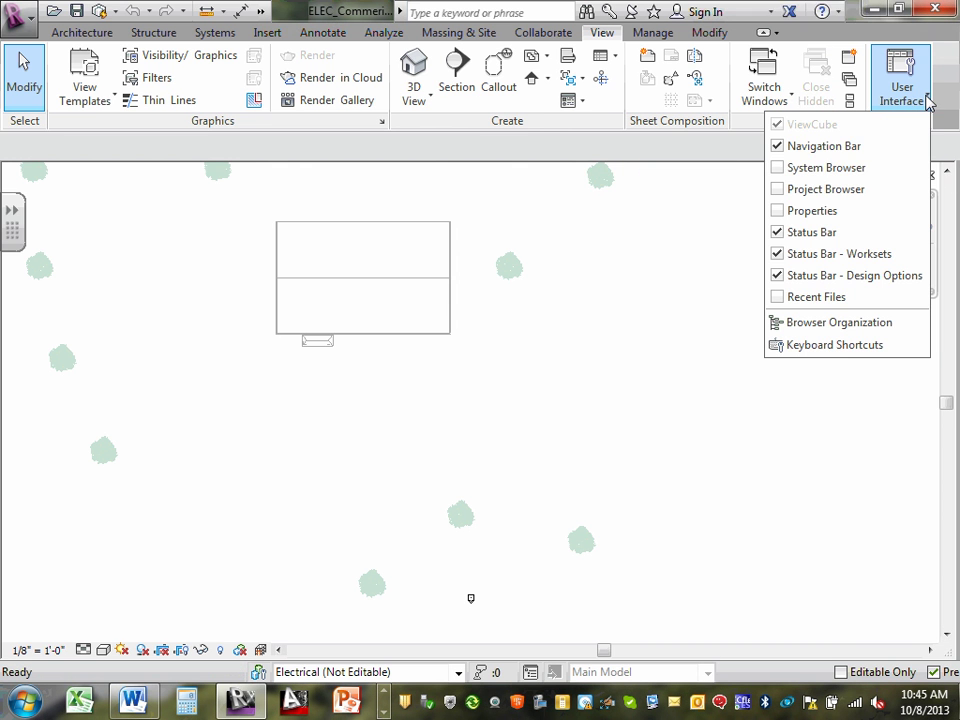
pyautogui.click(780, 211)
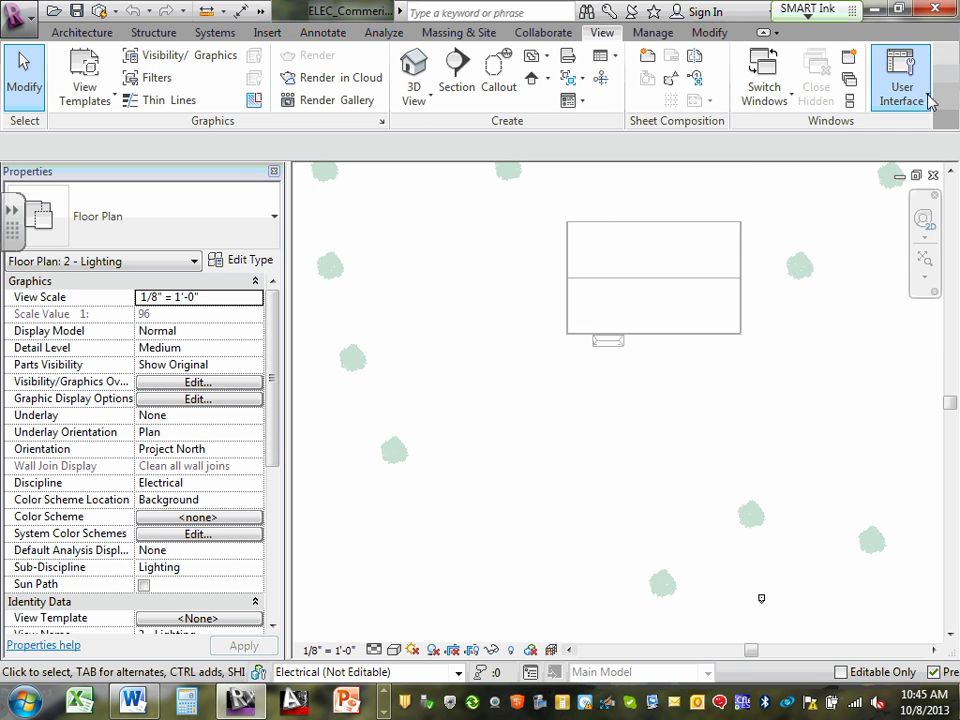
pyautogui.click(927, 96)
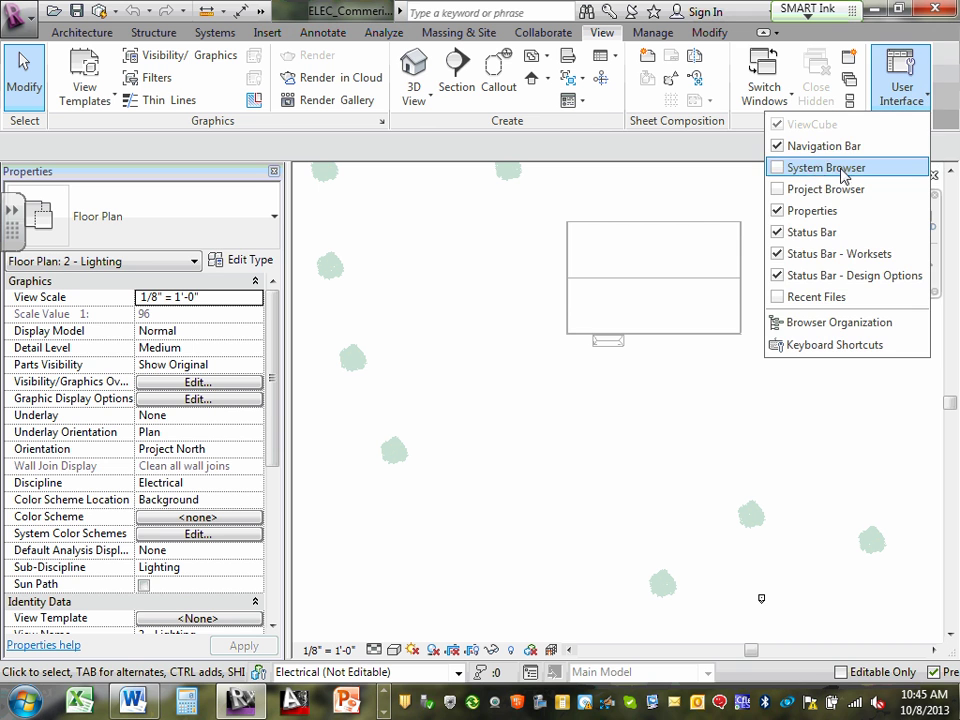
pyautogui.click(782, 190)
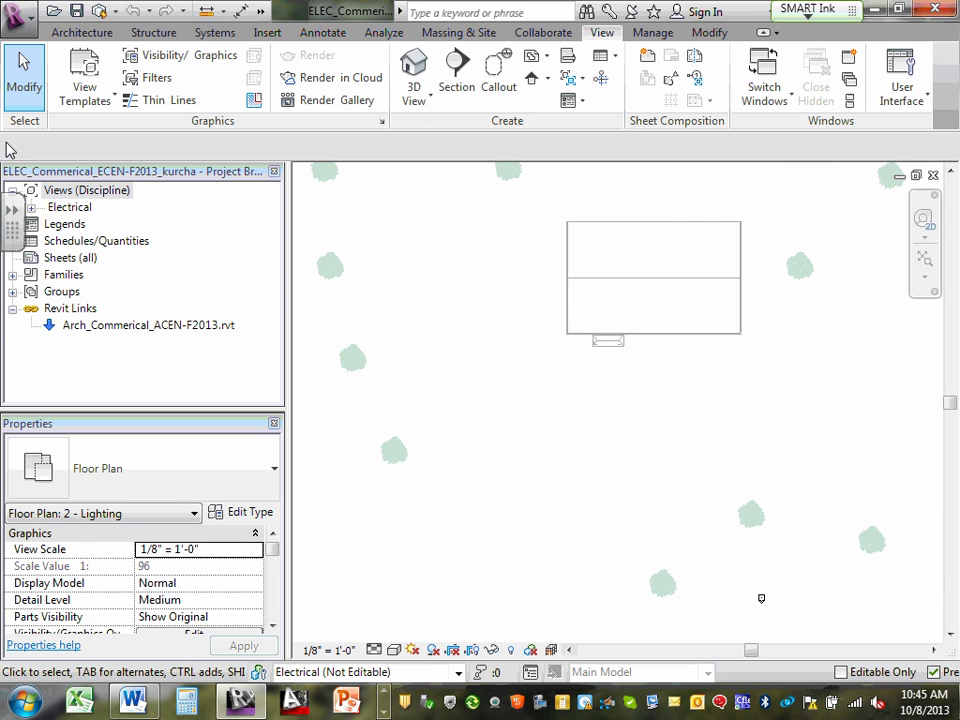
pyautogui.click(31, 207)
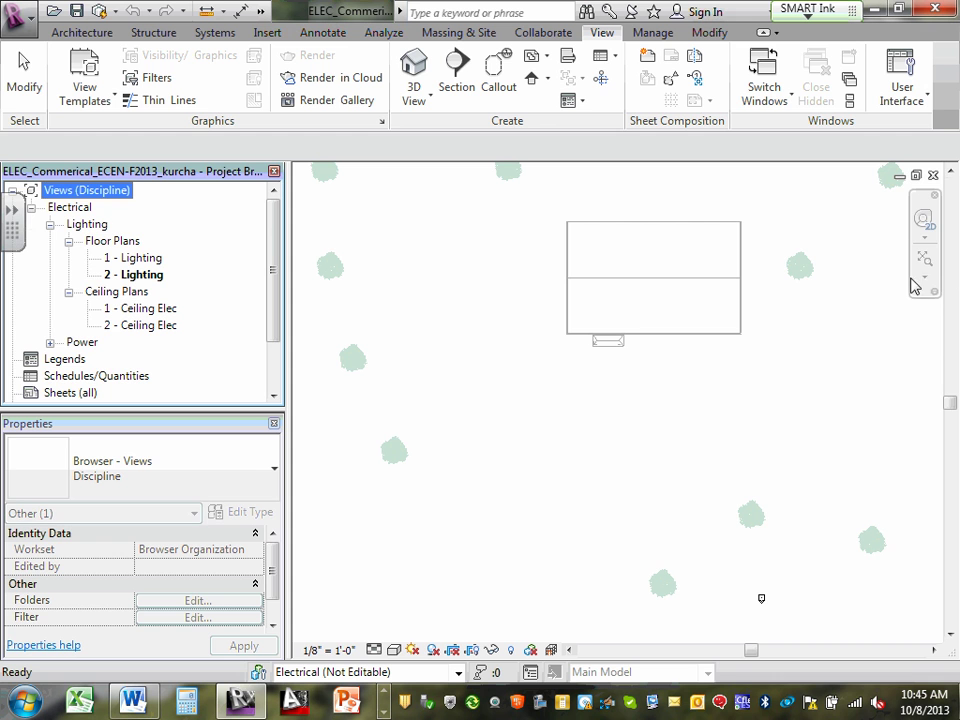
# Close the project and reopen ELEC_Commerical_ECEN-F2013 from the ELEC folder as a new local file, overwriting the existing one
pyautogui.click(933, 176)
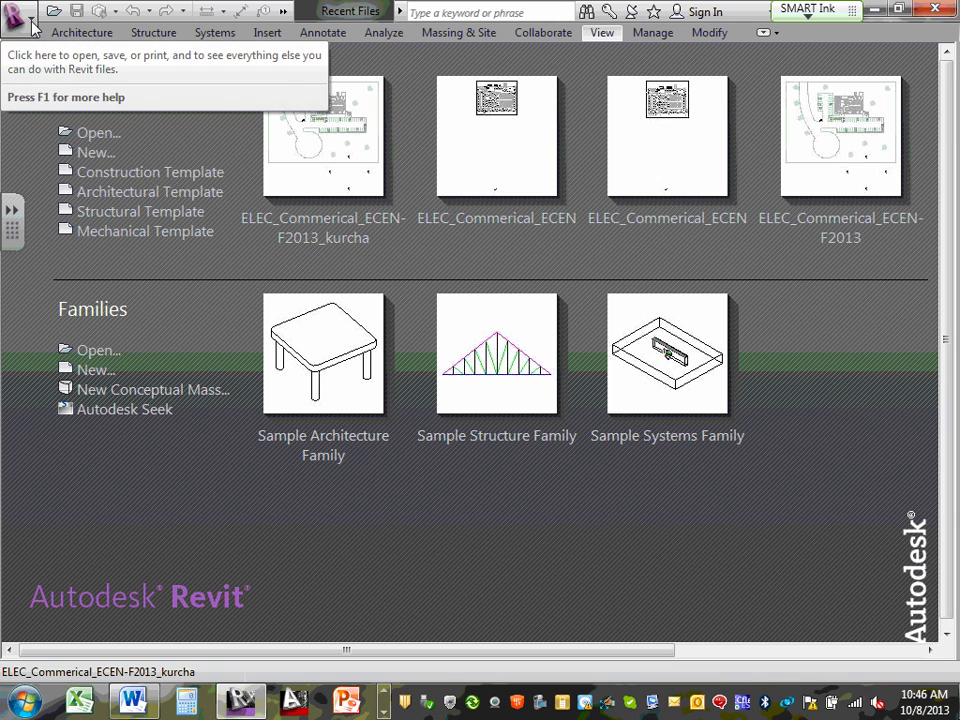
pyautogui.click(99, 137)
pyautogui.click(330, 237)
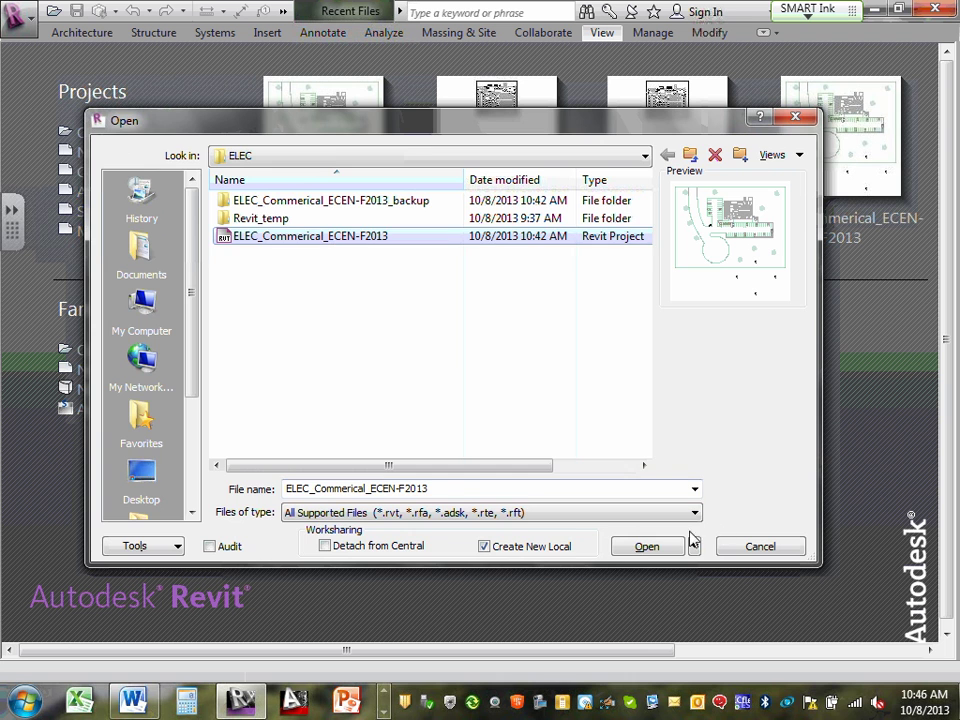
pyautogui.click(650, 546)
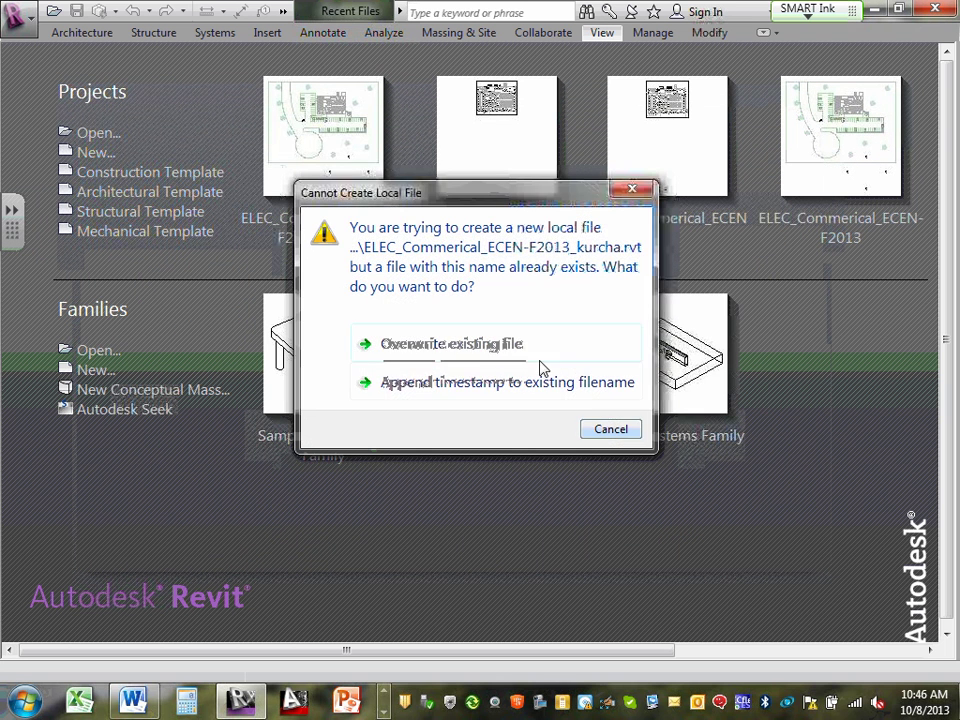
pyautogui.click(521, 347)
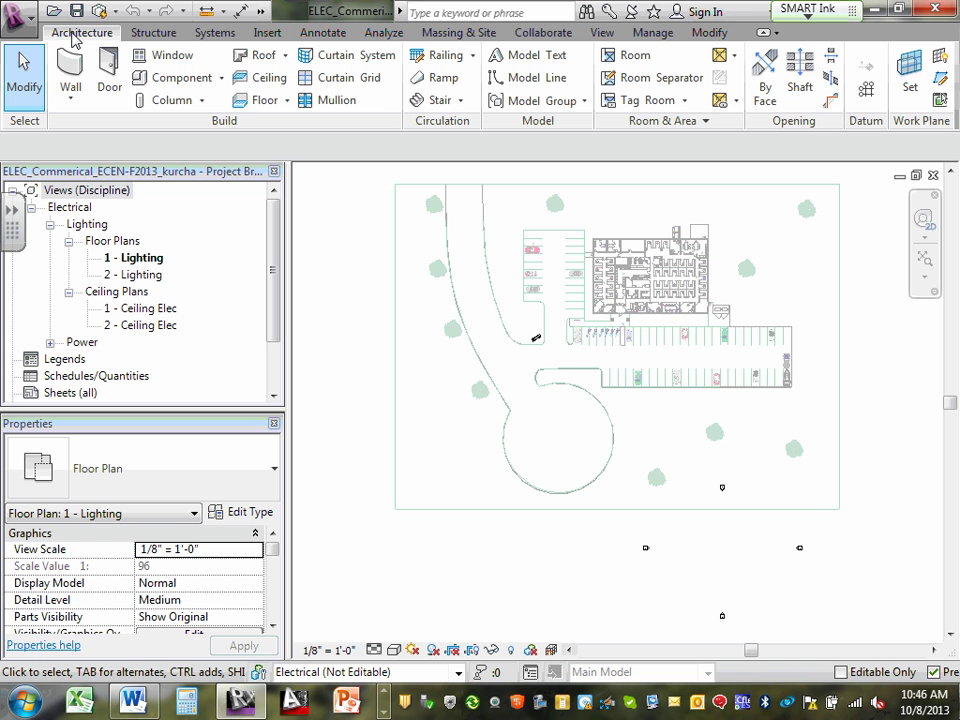
# Examine the structure, systems and electrical, insert, annotation, analysis, massing and site, and collaboration tools
pyautogui.click(155, 34)
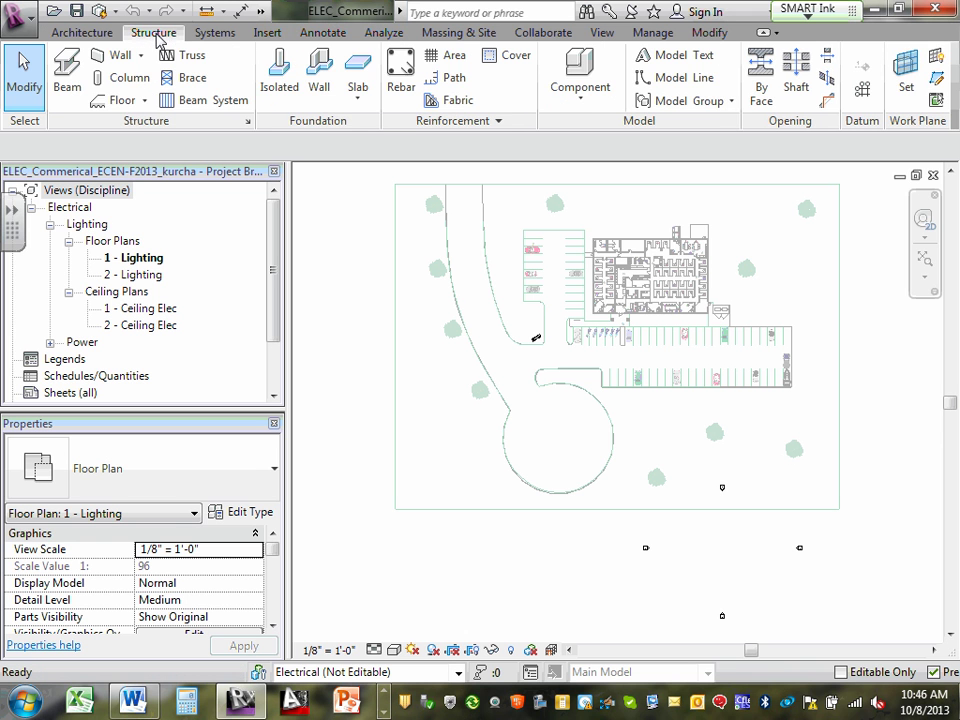
pyautogui.click(212, 35)
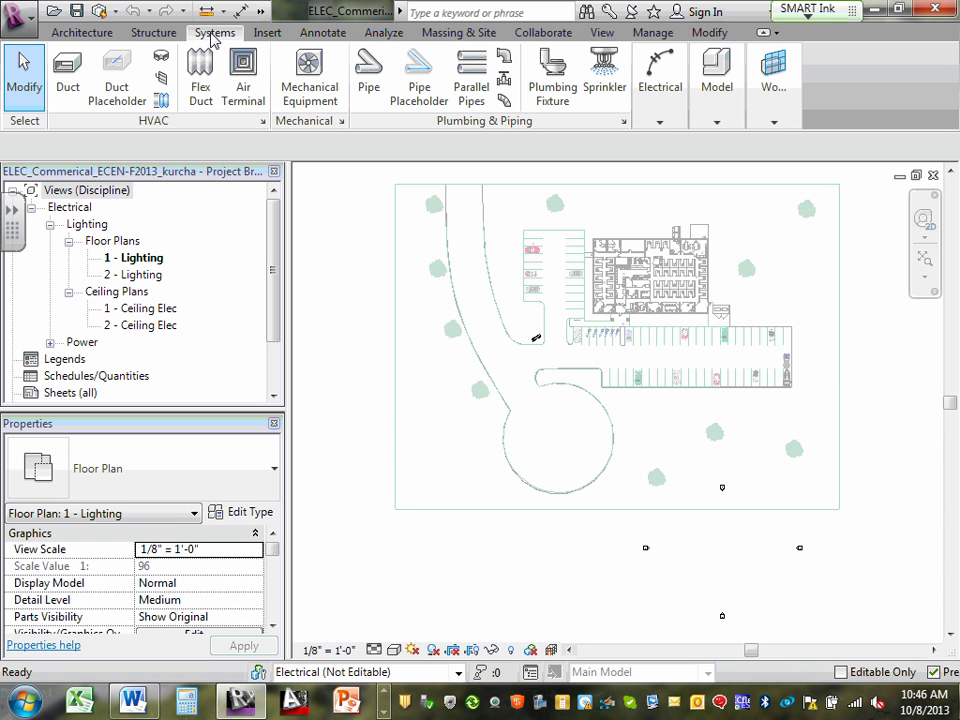
pyautogui.click(660, 124)
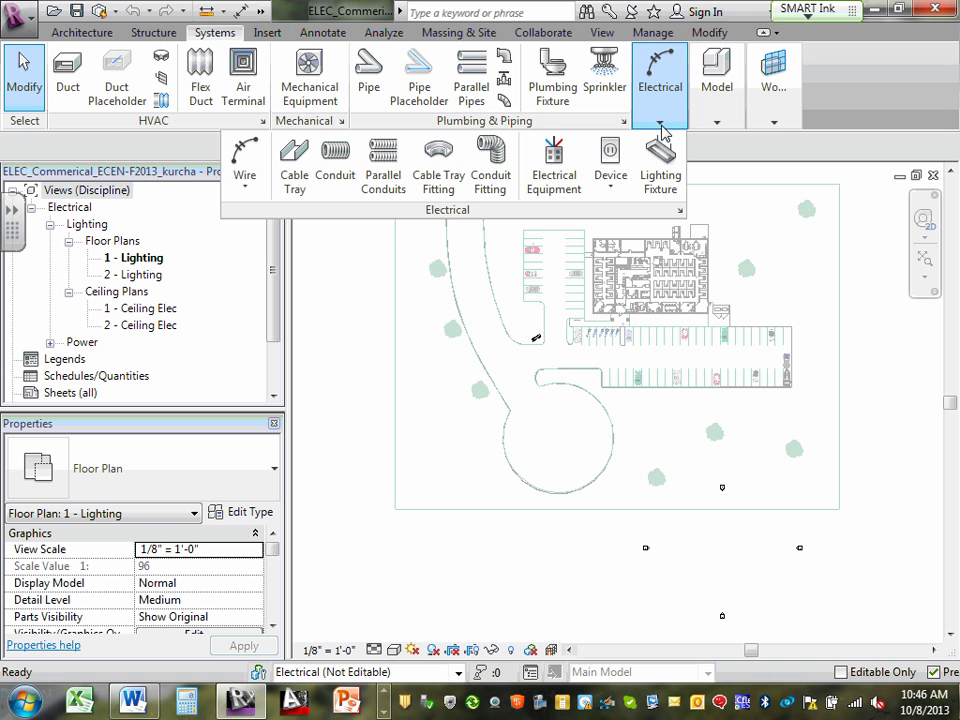
pyautogui.click(270, 36)
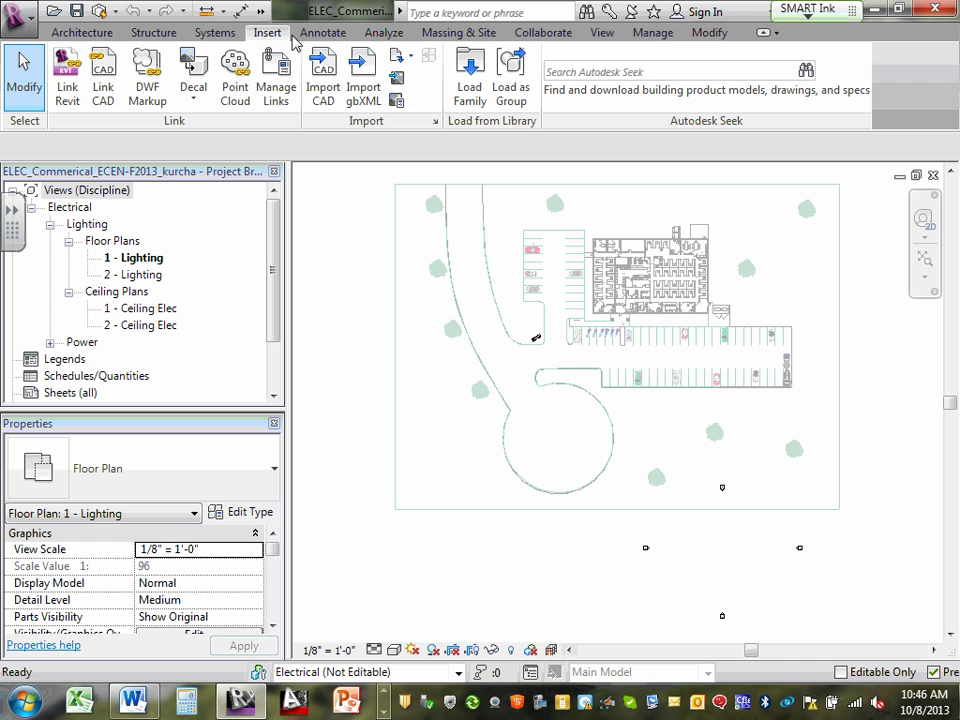
pyautogui.click(307, 38)
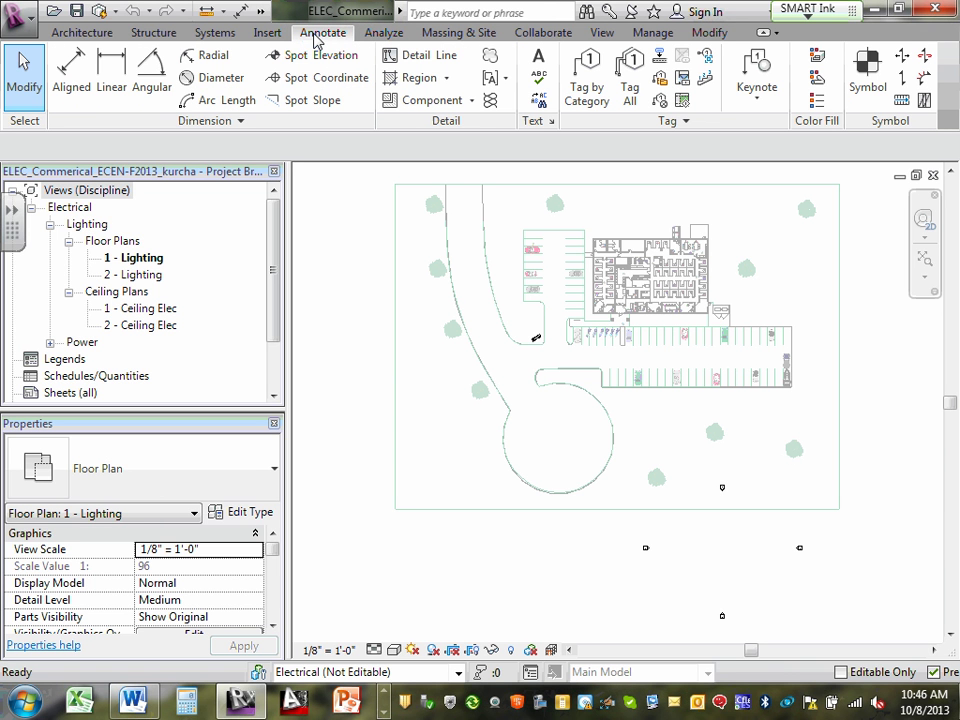
pyautogui.click(385, 33)
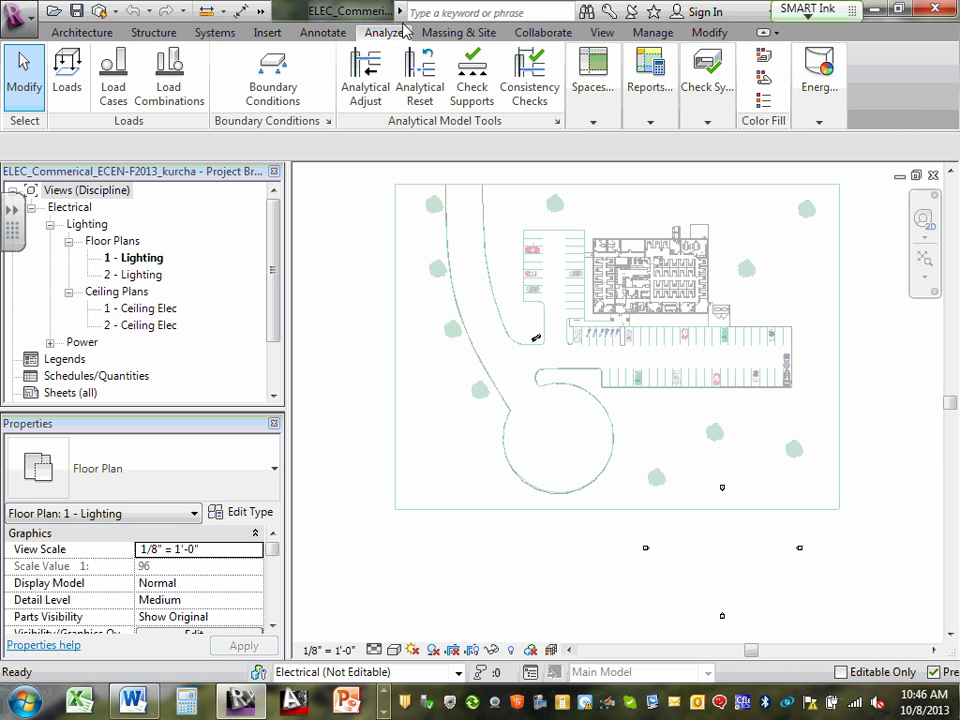
pyautogui.click(462, 34)
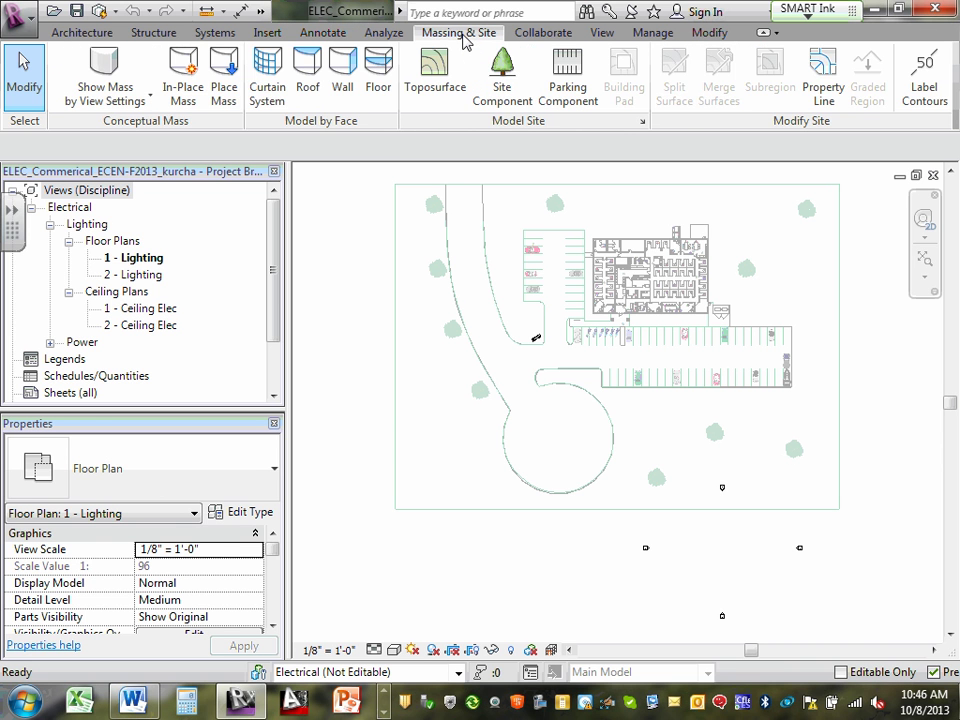
pyautogui.click(545, 33)
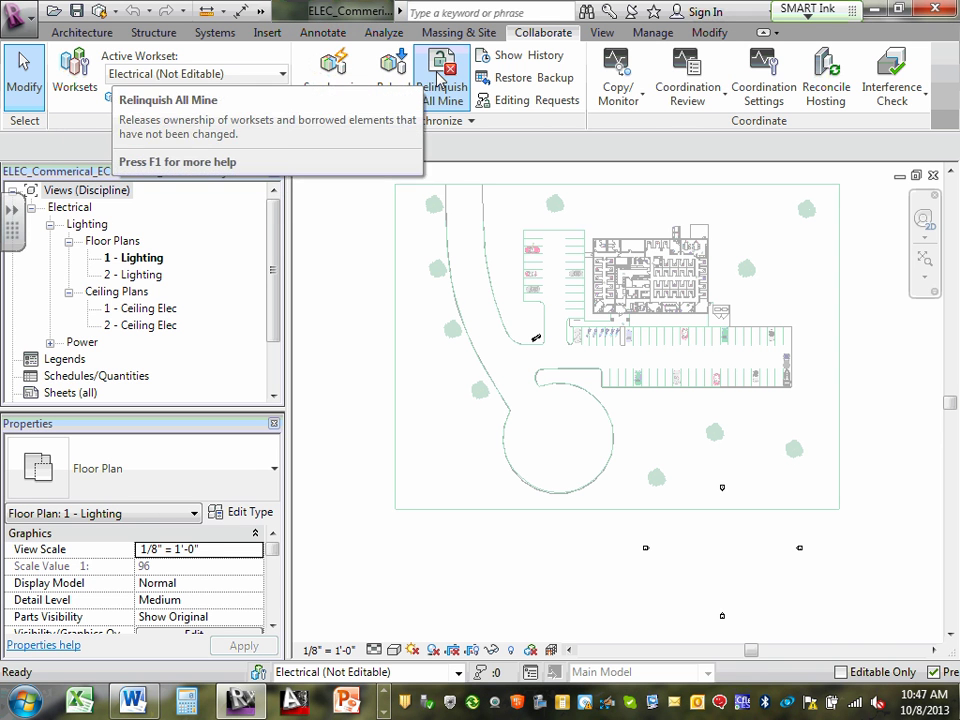
# Relinquish all owned worksets and borrowed elements, and review the view, project management and collaboration tools
pyautogui.click(434, 89)
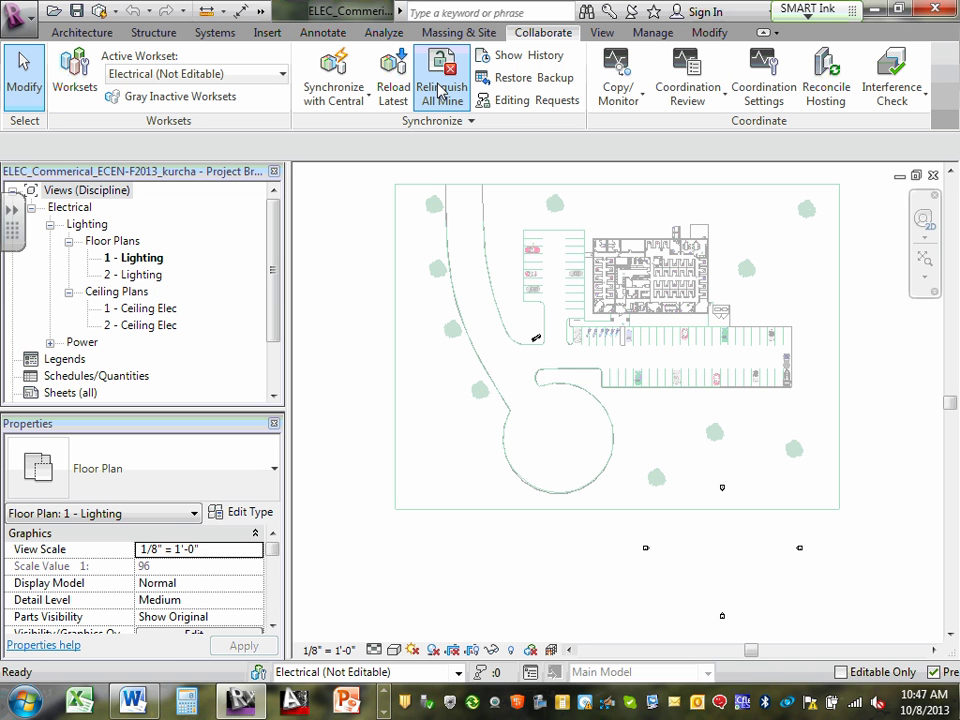
pyautogui.click(610, 36)
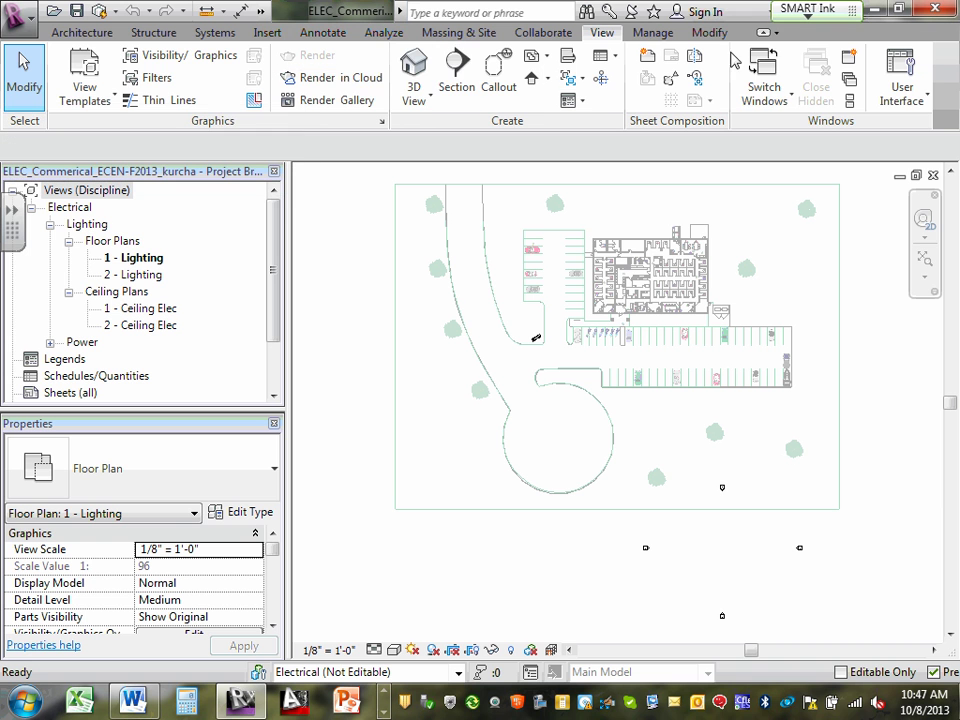
pyautogui.click(666, 34)
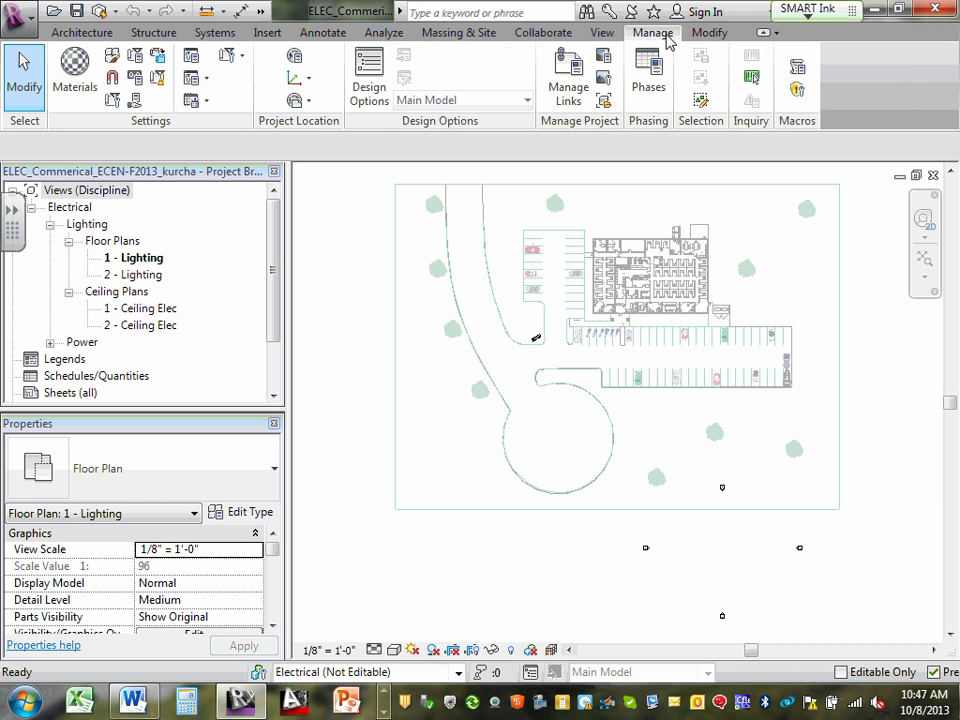
pyautogui.click(560, 40)
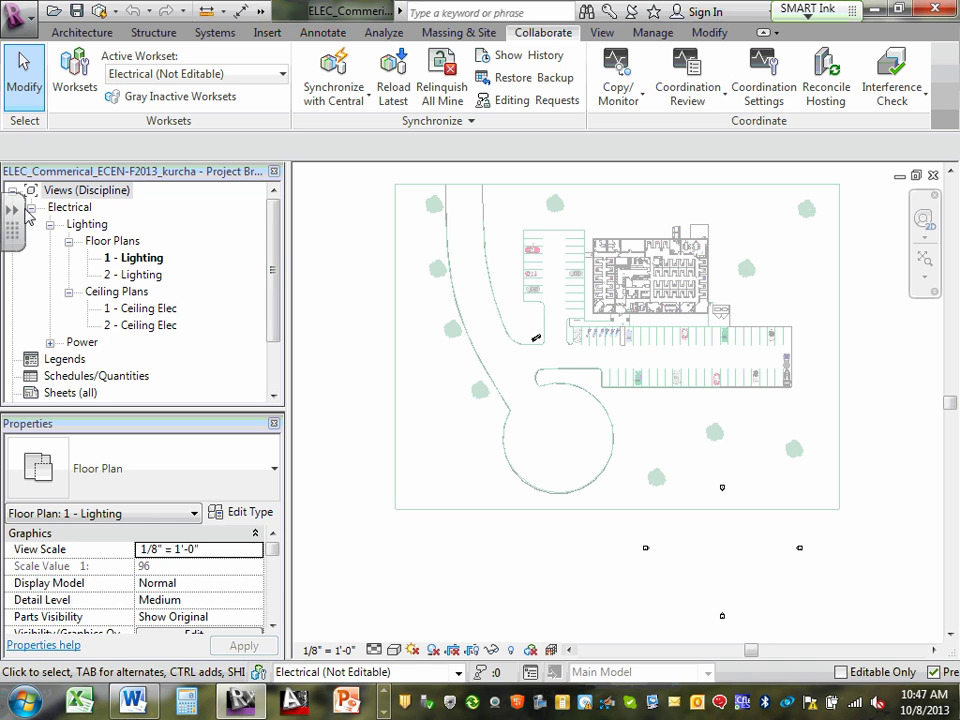
# Collapse the Electrical branch of the project's views and return to the properties of the 1 - Lighting floor plan
pyautogui.click(30, 190)
pyautogui.click(31, 207)
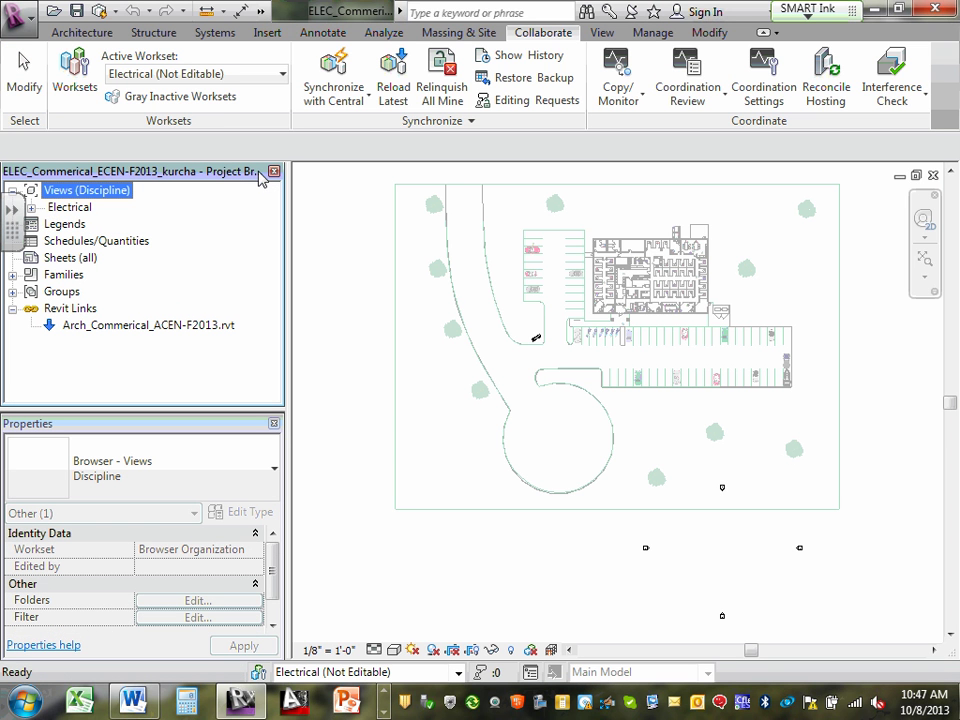
pyautogui.click(160, 432)
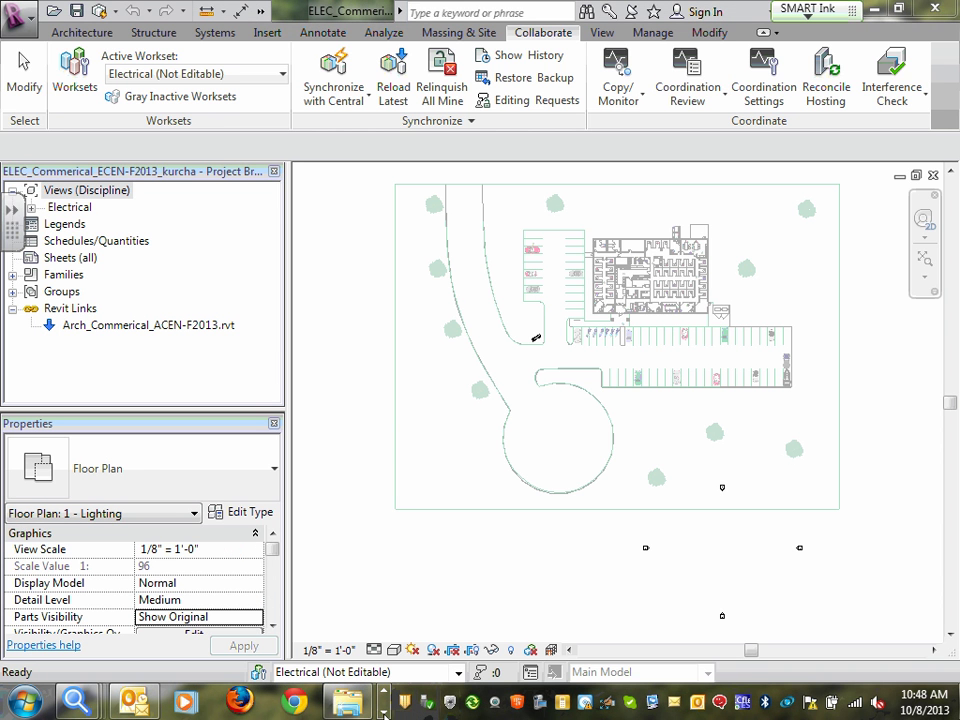
pyautogui.click(384, 711)
pyautogui.click(384, 711)
pyautogui.click(135, 702)
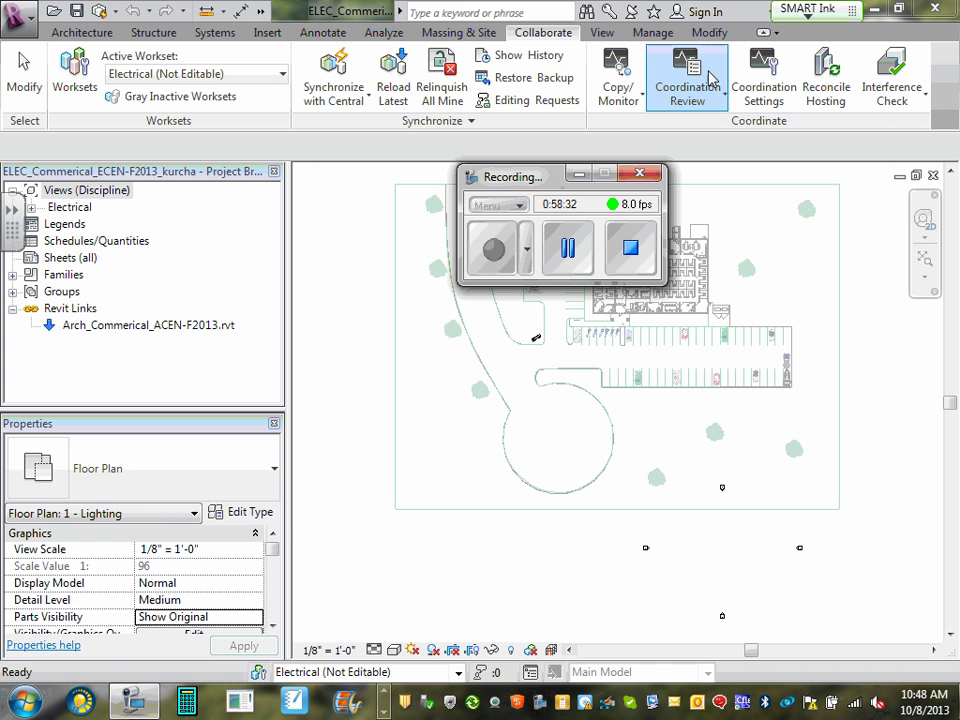